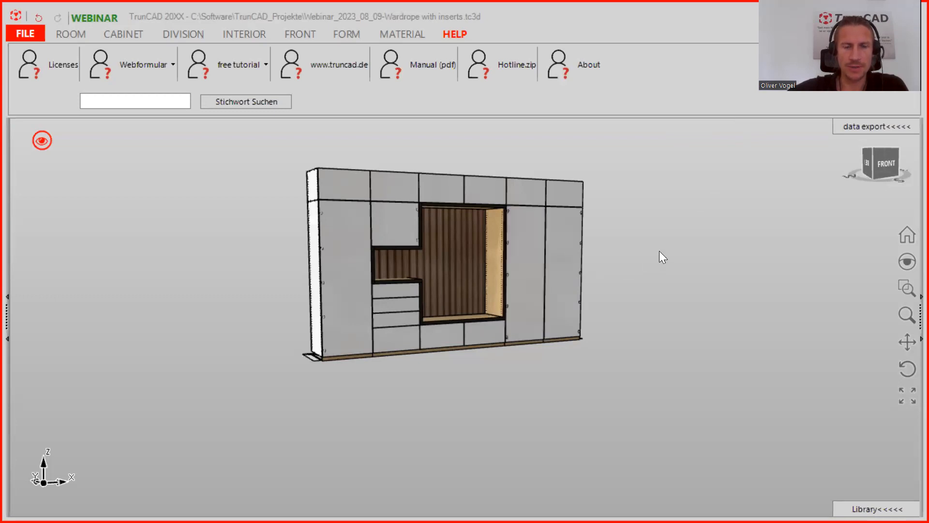
Display the finished wardrobe shaded without black edge lines and turn on its dimensions.
{"action": "middle_click_drag", "start_coordinate": [679, 249], "coordinate": [627, 256]}
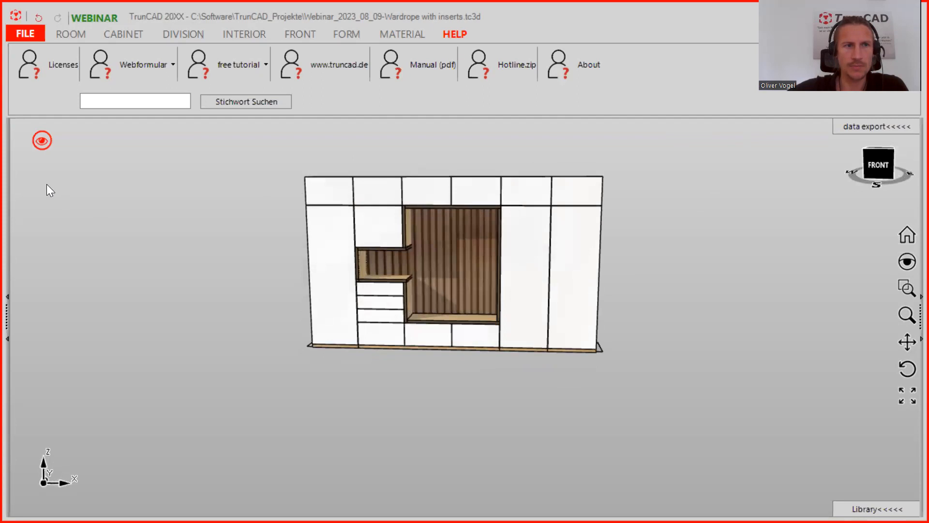
{"action": "left_click", "coordinate": [42, 141]}
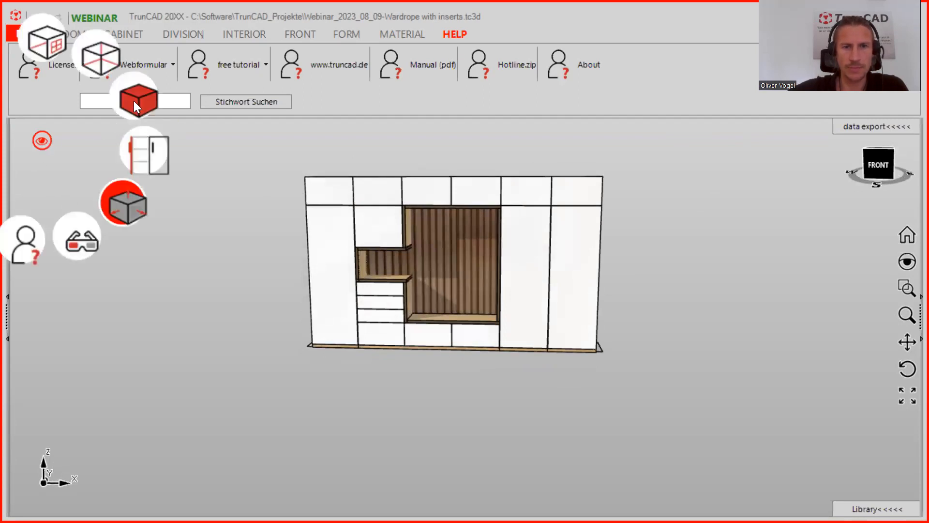
{"action": "left_click", "coordinate": [134, 103]}
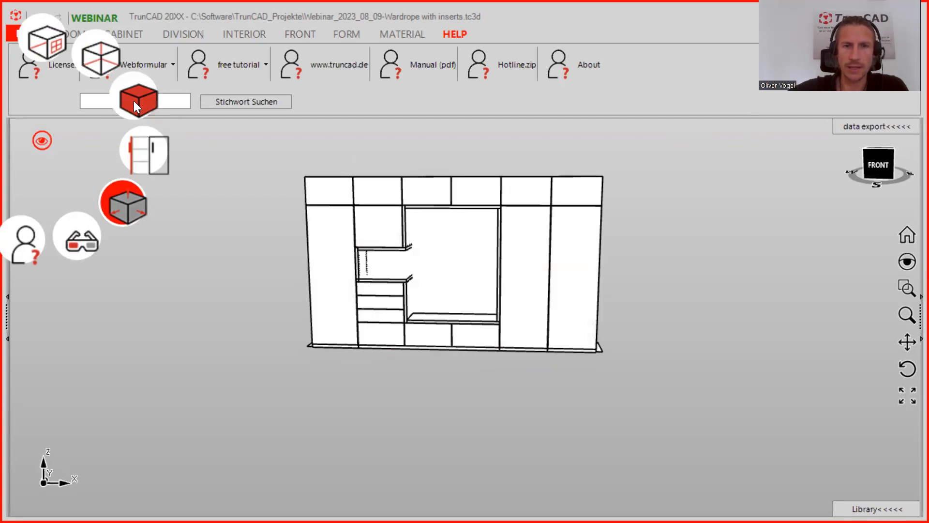
{"action": "left_click", "coordinate": [134, 102]}
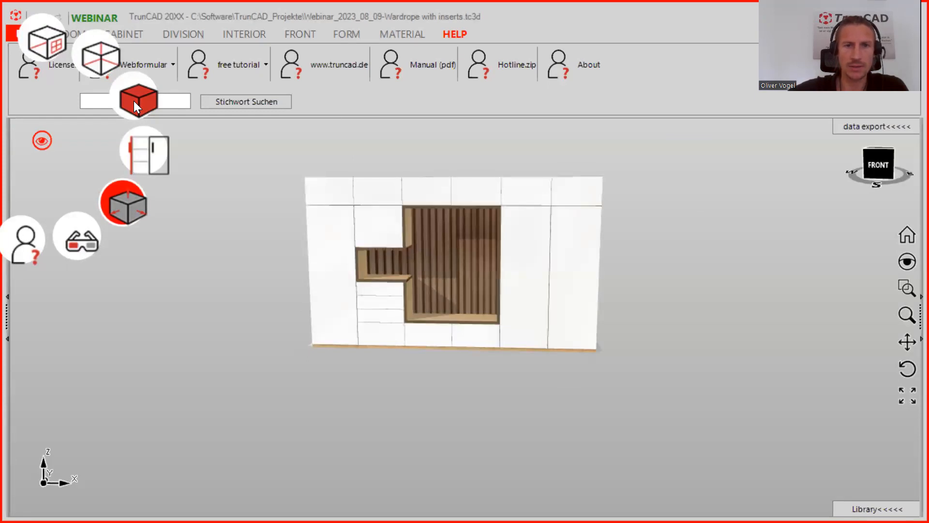
{"action": "mouse_move", "coordinate": [663, 225]}
{"action": "middle_mouse_down"}
{"action": "mouse_move", "coordinate": [698, 223]}
{"action": "mouse_move", "coordinate": [672, 226]}
{"action": "middle_mouse_up"}
{"action": "left_click", "coordinate": [38, 143]}
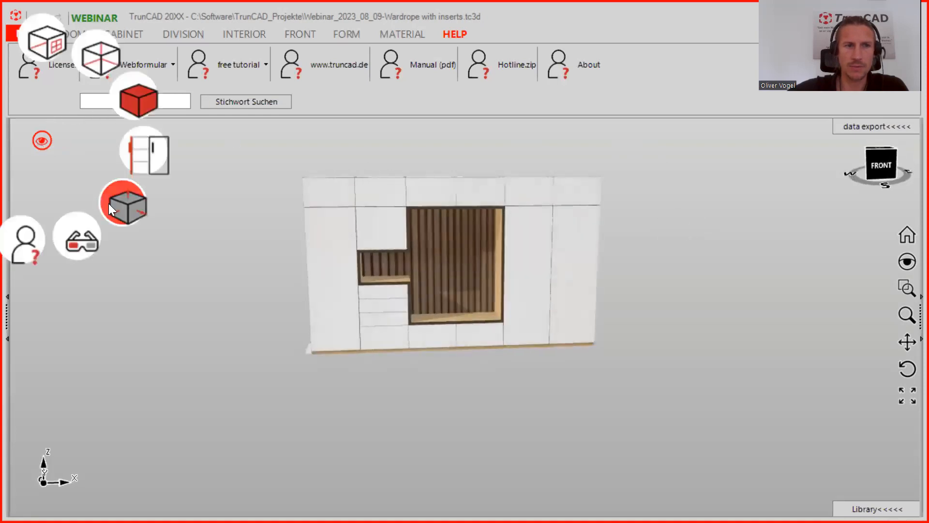
{"action": "left_click", "coordinate": [127, 203]}
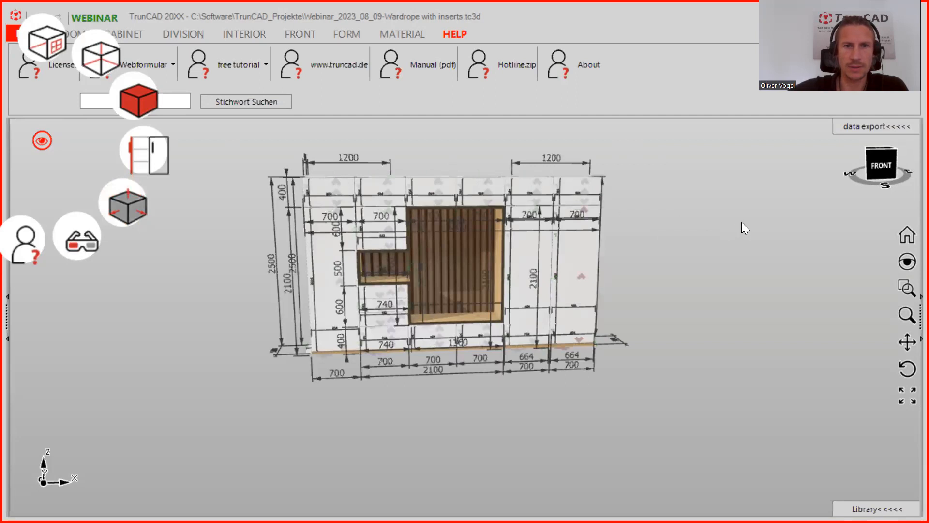
Examine the dimensioned wardrobe from several sides and review the list of cabinets it consists of.
{"action": "middle_click_drag", "start_coordinate": [688, 225], "coordinate": [602, 233]}
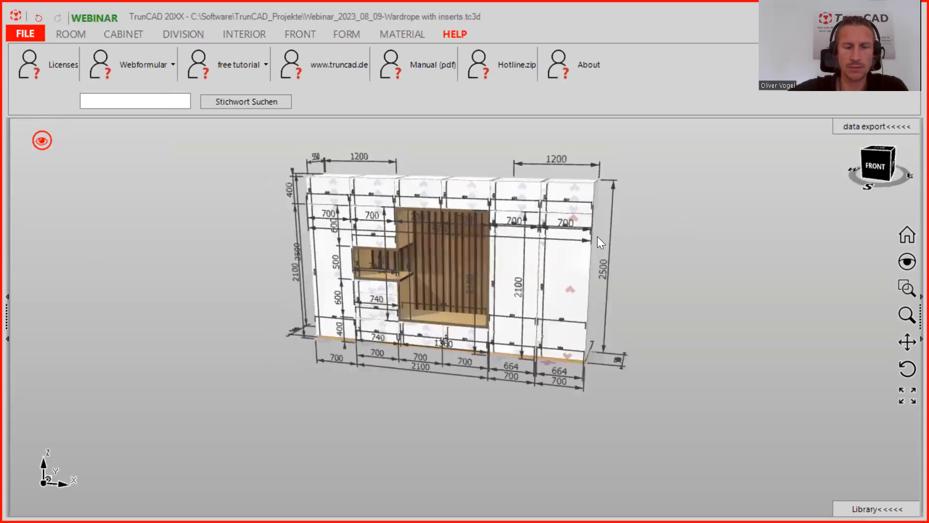
{"action": "scroll", "coordinate": [381, 309], "scroll_direction": "up", "scroll_amount": 4}
{"action": "middle_click_drag", "start_coordinate": [595, 319], "coordinate": [565, 351]}
{"action": "scroll", "coordinate": [592, 262], "scroll_direction": "down", "scroll_amount": 3}
{"action": "middle_click_drag", "start_coordinate": [598, 293], "coordinate": [596, 304]}
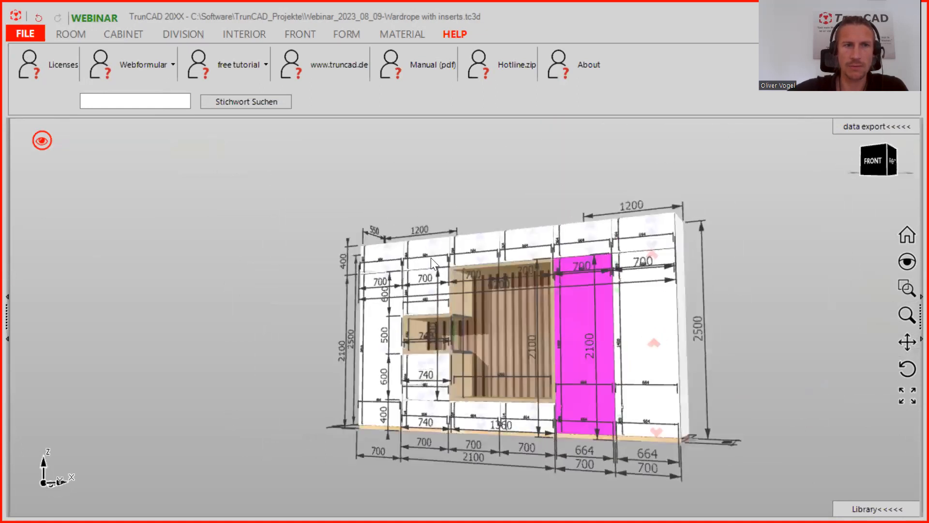
{"action": "left_click", "coordinate": [117, 32]}
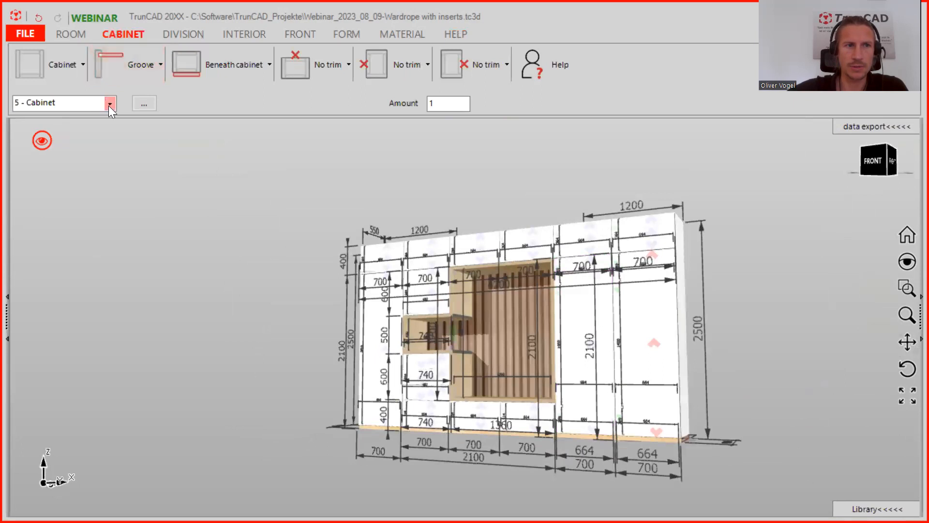
{"action": "left_click", "coordinate": [109, 104]}
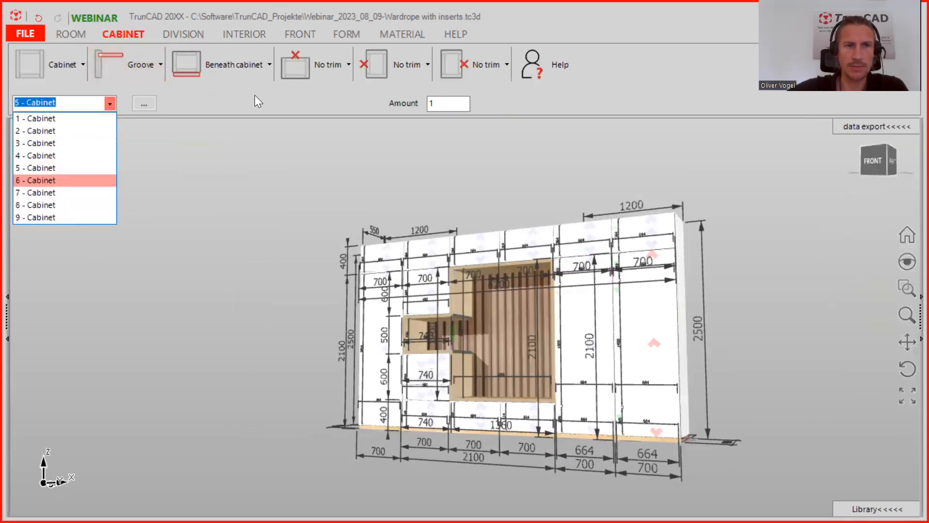
{"action": "left_click", "coordinate": [536, 292]}
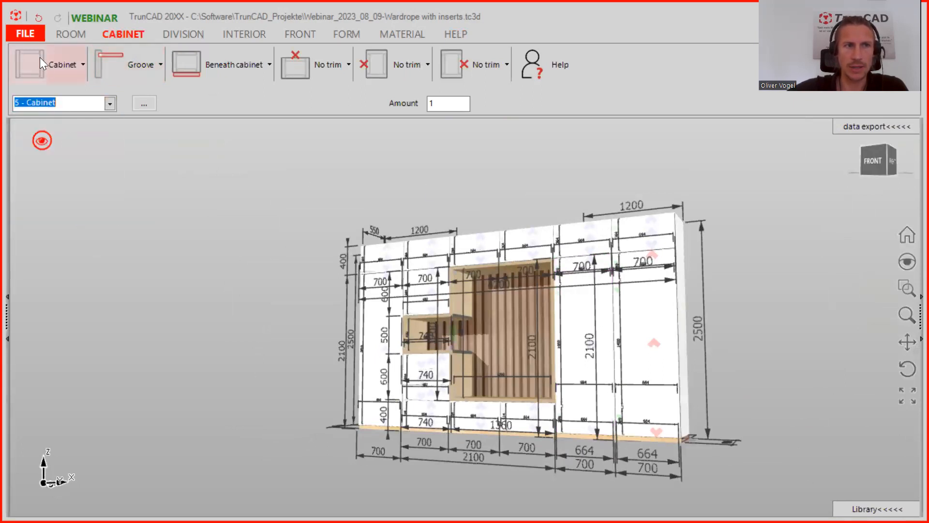
Start a new project and set the room width to 4200.
{"action": "left_click", "coordinate": [25, 34]}
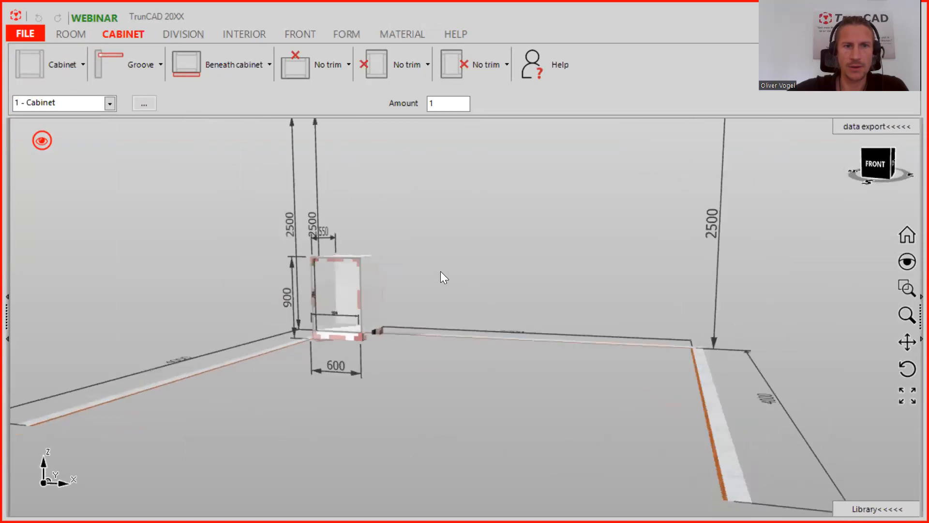
{"action": "middle_click_drag", "start_coordinate": [422, 262], "coordinate": [455, 365]}
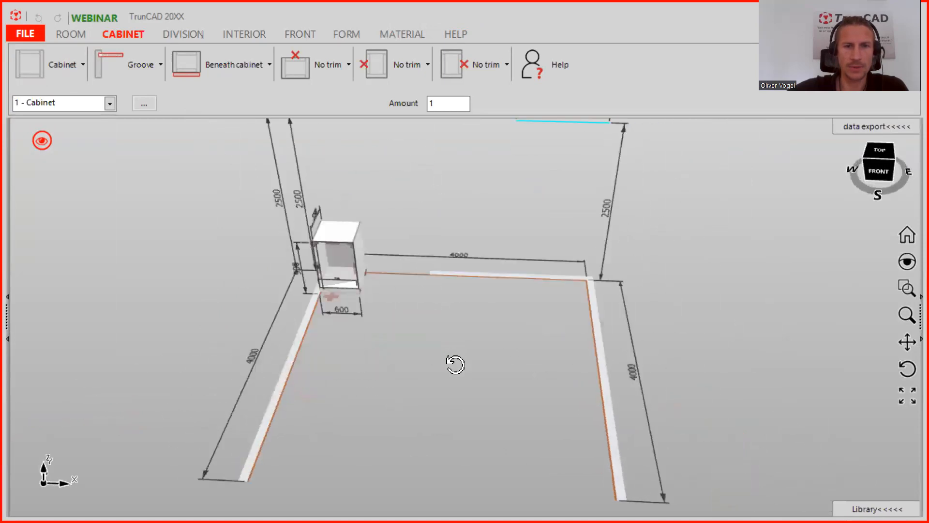
{"action": "scroll", "coordinate": [486, 223], "scroll_direction": "up", "scroll_amount": 3}
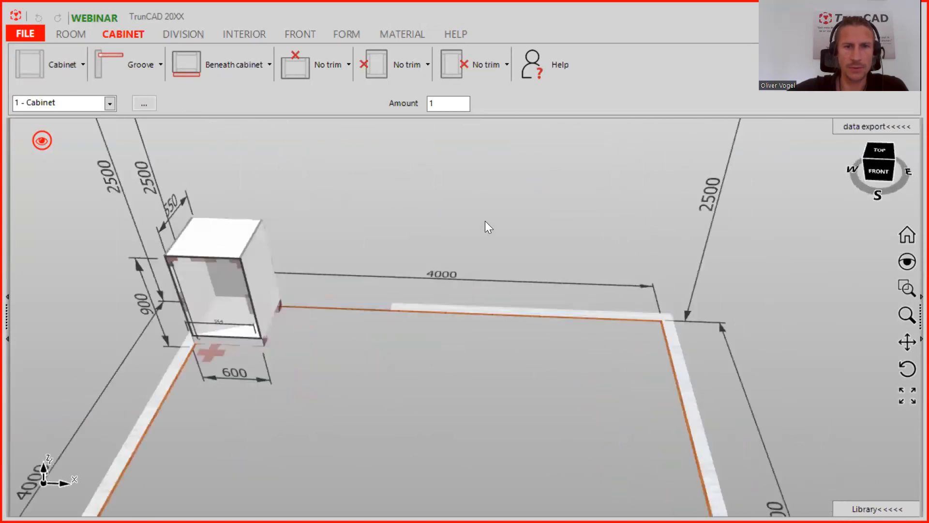
{"action": "left_click", "coordinate": [454, 277]}
{"action": "type", "text": "420"}
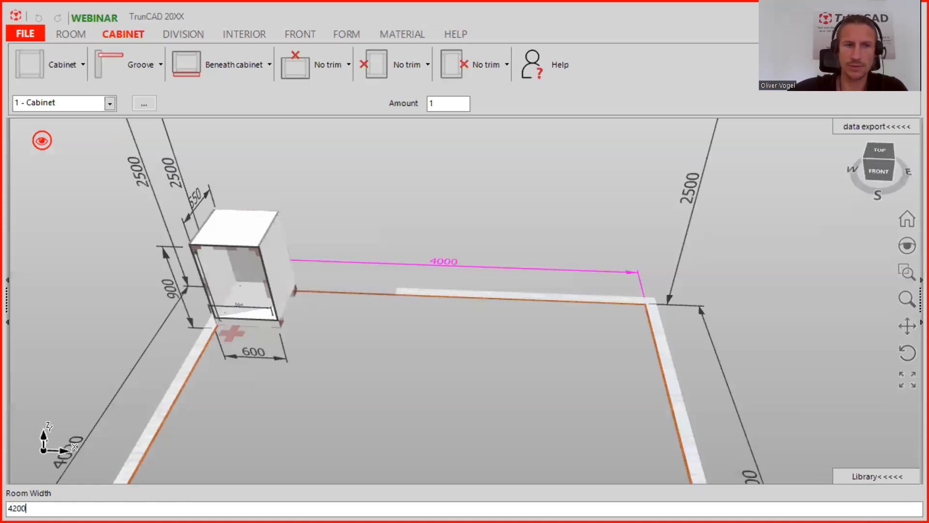
{"action": "type", "text": "0"}
{"action": "key", "text": "Return"}
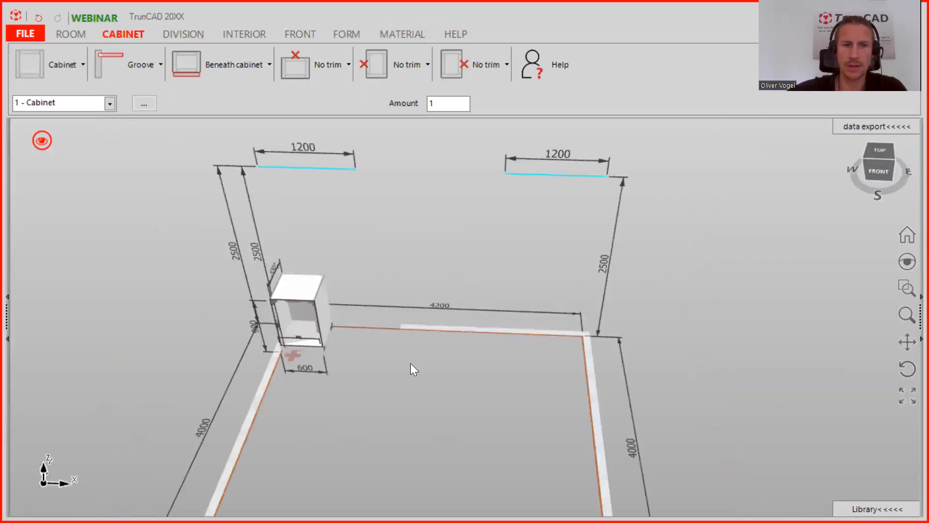
Set both the left and the right room depth to 500.
{"action": "middle_click_drag", "start_coordinate": [317, 359], "coordinate": [445, 268]}
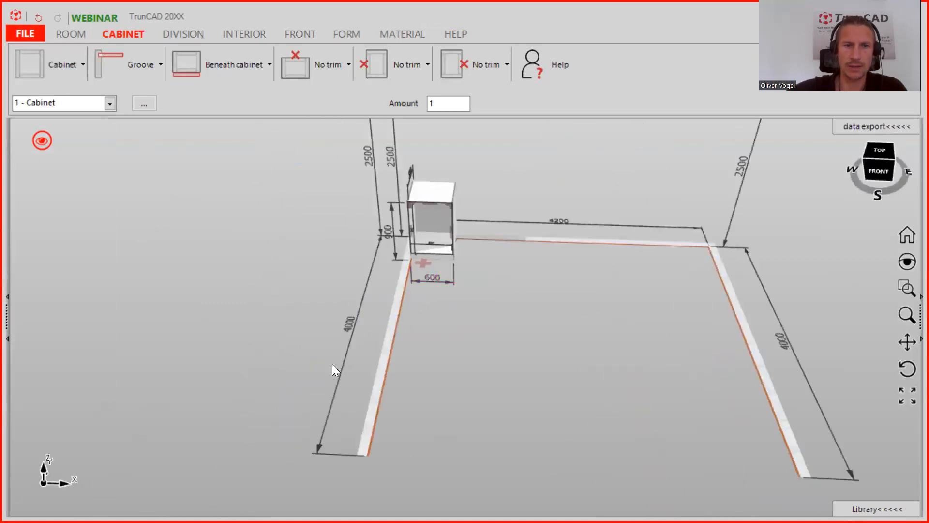
{"action": "left_click", "coordinate": [331, 398]}
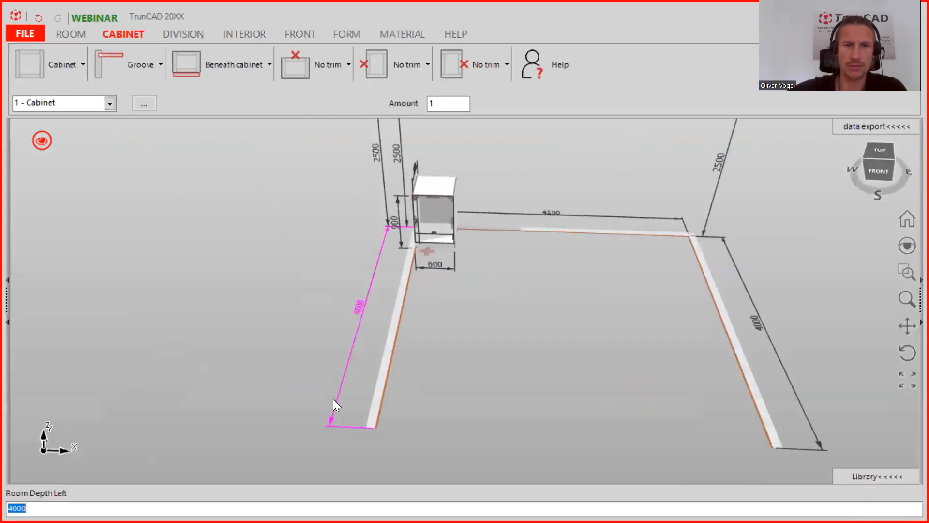
{"action": "type", "text": "3500"}
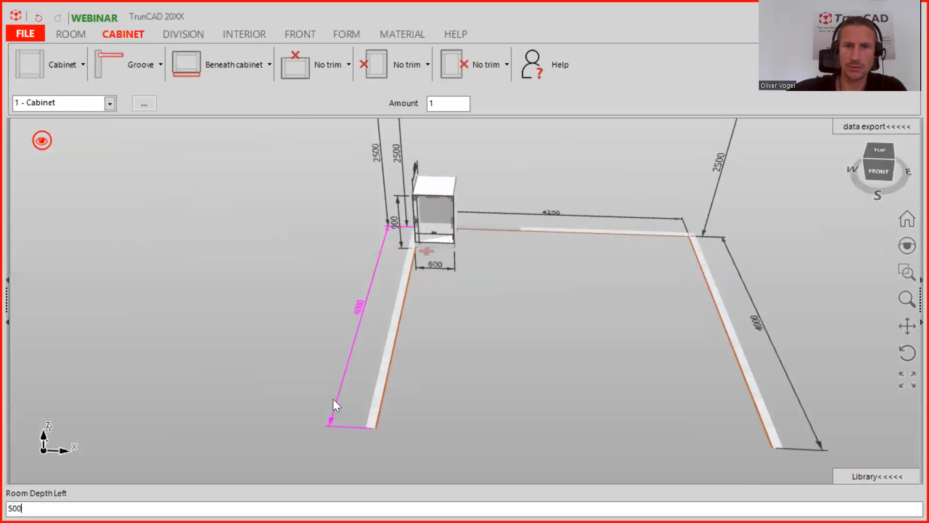
{"action": "key", "text": "Return"}
{"action": "left_click", "coordinate": [789, 343]}
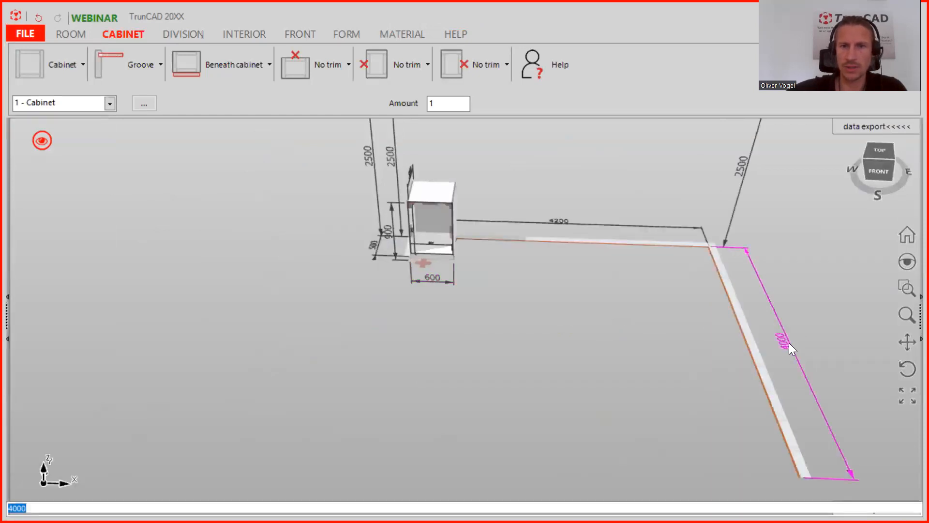
{"action": "type", "text": "500"}
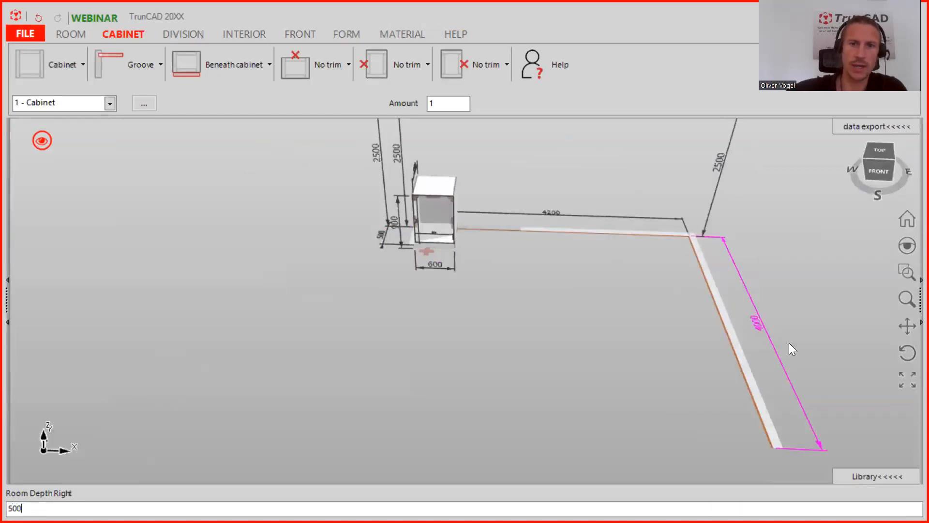
{"action": "key", "text": "Return"}
Set the first cabinet's width to 700 and its height to 2100.
{"action": "middle_click_drag", "start_coordinate": [524, 303], "coordinate": [445, 349]}
{"action": "scroll", "coordinate": [468, 328], "scroll_direction": "up", "scroll_amount": 5}
{"action": "left_click", "coordinate": [434, 345]}
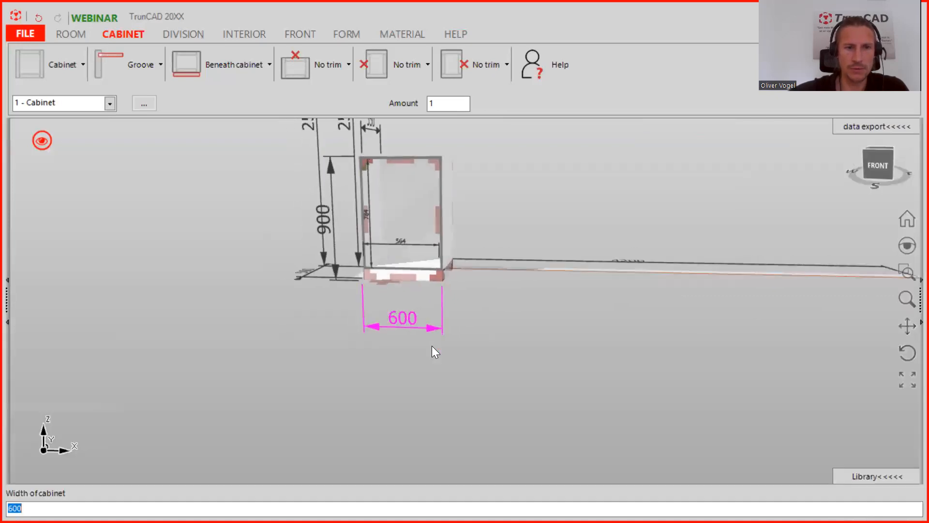
{"action": "type", "text": "7"}
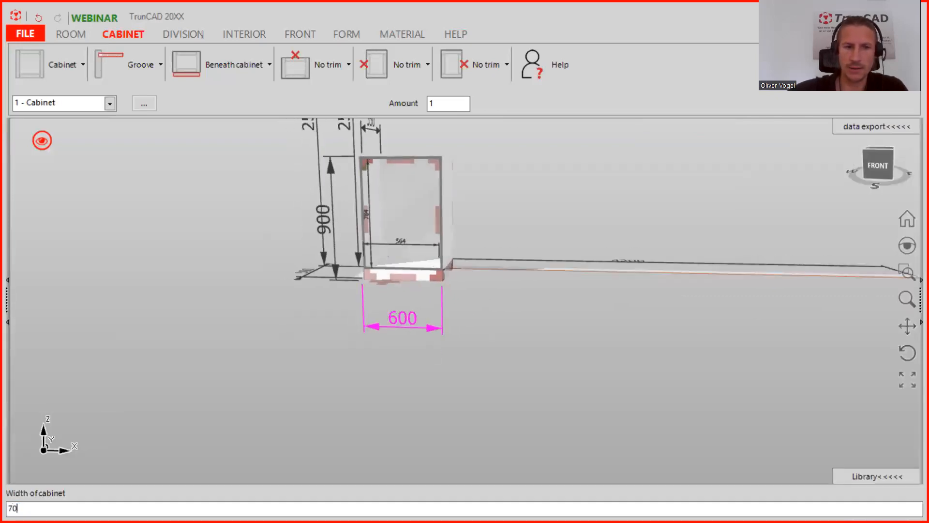
{"action": "key", "text": "Return"}
{"action": "middle_click_drag", "start_coordinate": [497, 187], "coordinate": [494, 255]}
{"action": "left_click", "coordinate": [317, 246]}
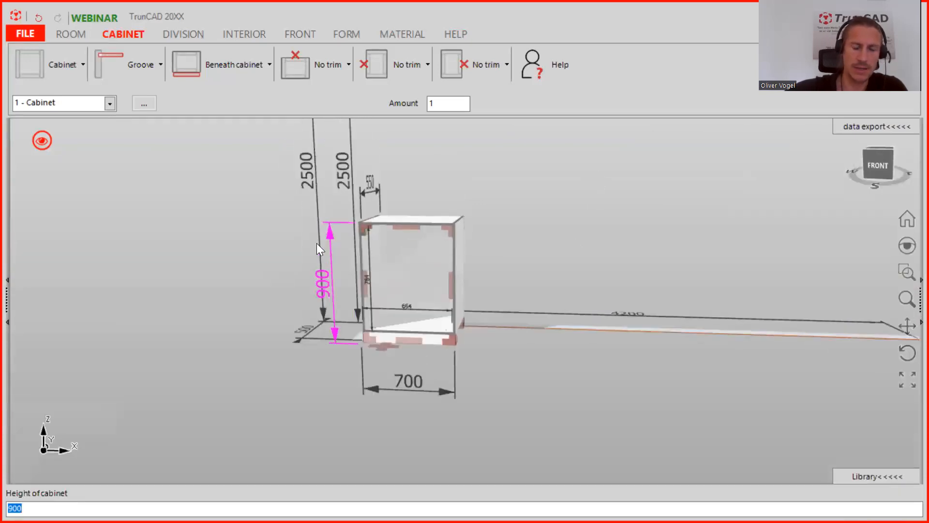
{"action": "type", "text": "2100"}
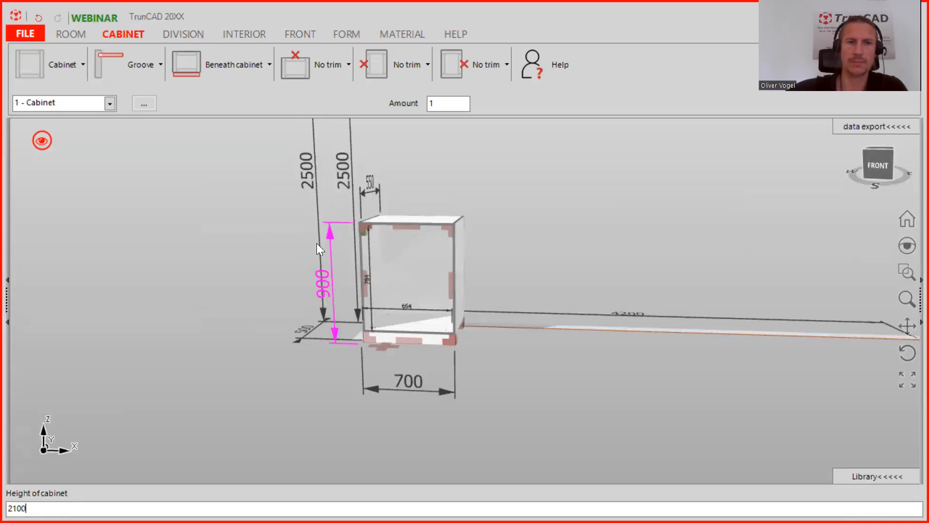
{"action": "key", "text": "Return"}
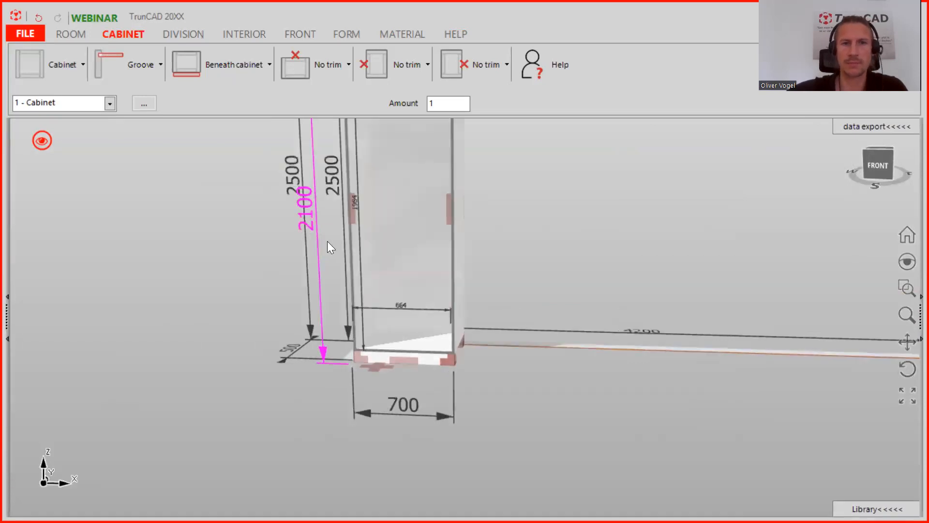
Add a second cabinet on top of the tall cabinet at its rear corner and set its height to 400.
{"action": "middle_click_drag", "start_coordinate": [578, 213], "coordinate": [596, 378]}
{"action": "scroll", "coordinate": [565, 286], "scroll_direction": "up", "scroll_amount": 3}
{"action": "middle_click_drag", "start_coordinate": [416, 245], "coordinate": [399, 257]}
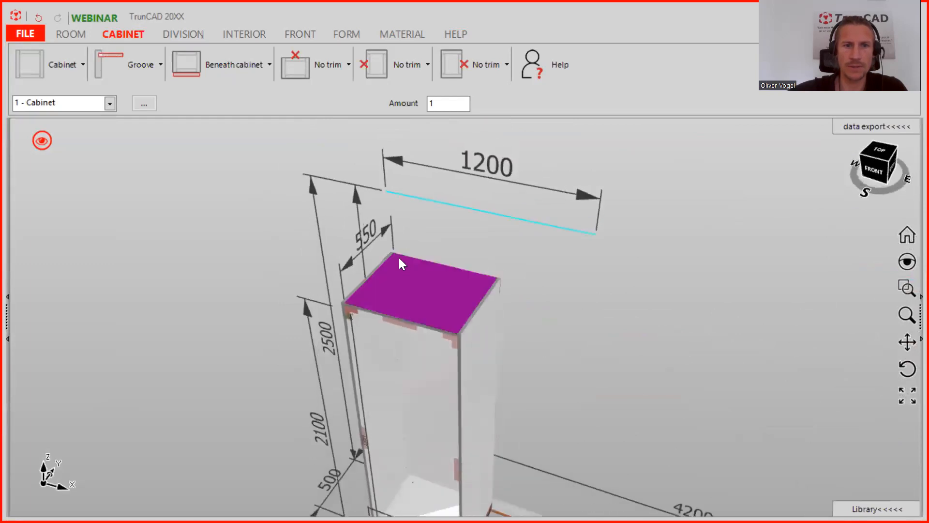
{"action": "right_click", "coordinate": [395, 254]}
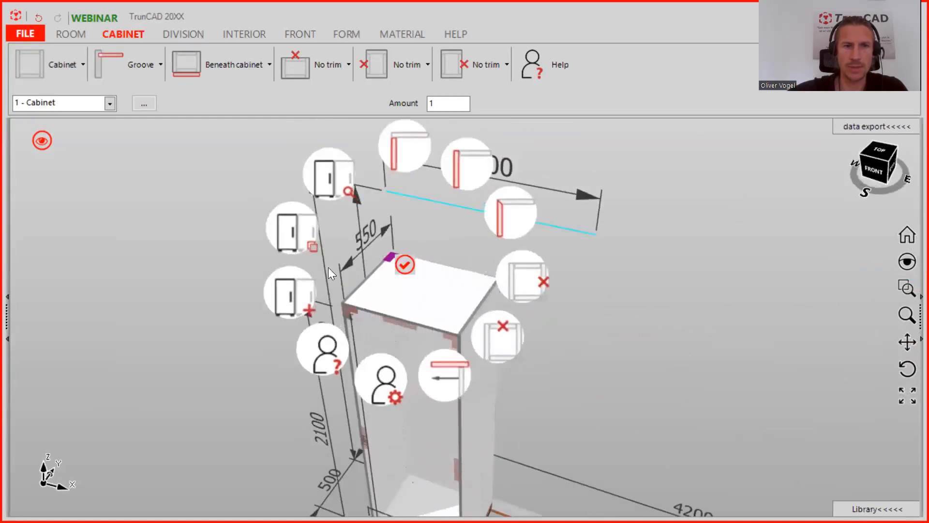
{"action": "left_click", "coordinate": [305, 292]}
{"action": "mouse_move", "coordinate": [557, 306]}
{"action": "middle_mouse_down"}
{"action": "mouse_move", "coordinate": [580, 282]}
{"action": "mouse_move", "coordinate": [562, 290]}
{"action": "middle_mouse_up"}
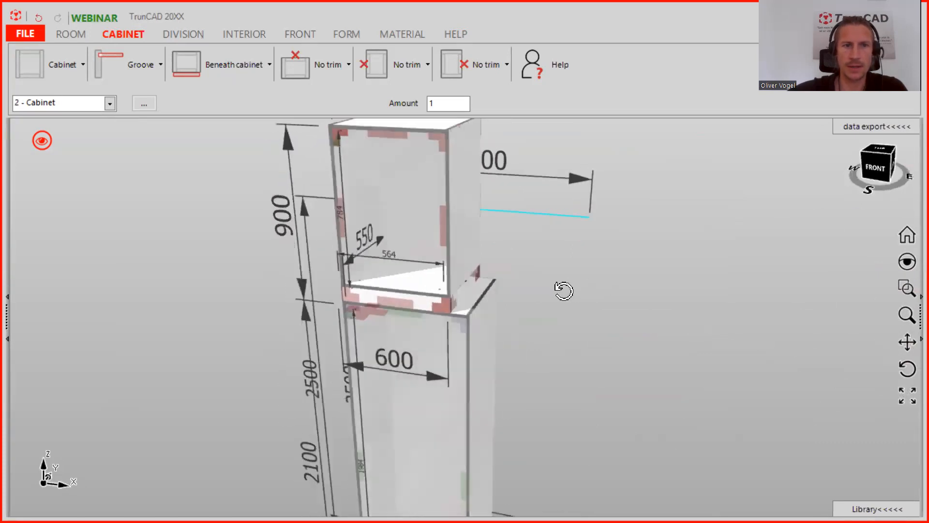
{"action": "left_click", "coordinate": [289, 147]}
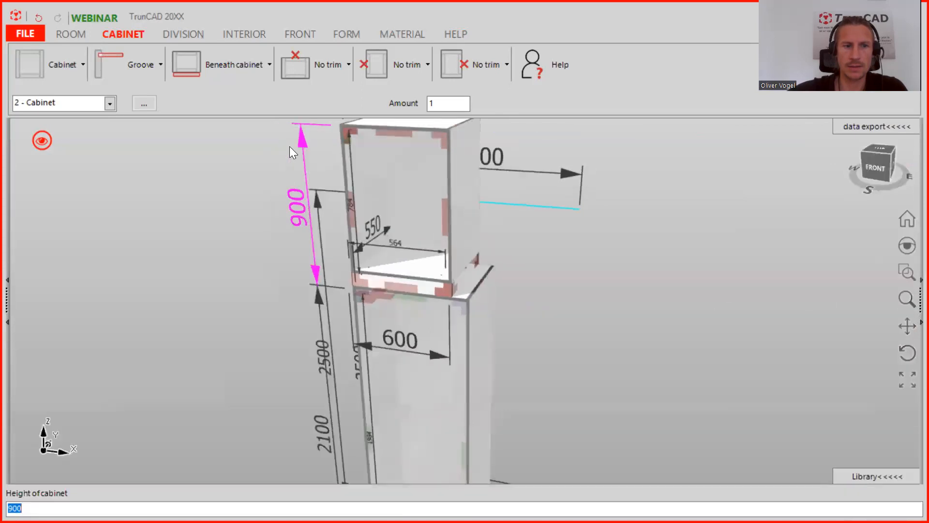
{"action": "type", "text": "400"}
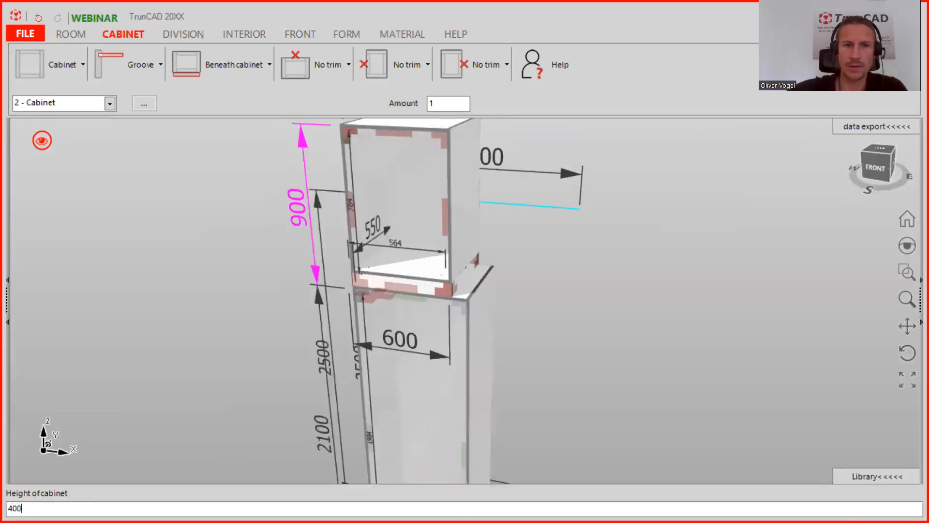
{"action": "key", "text": "Return"}
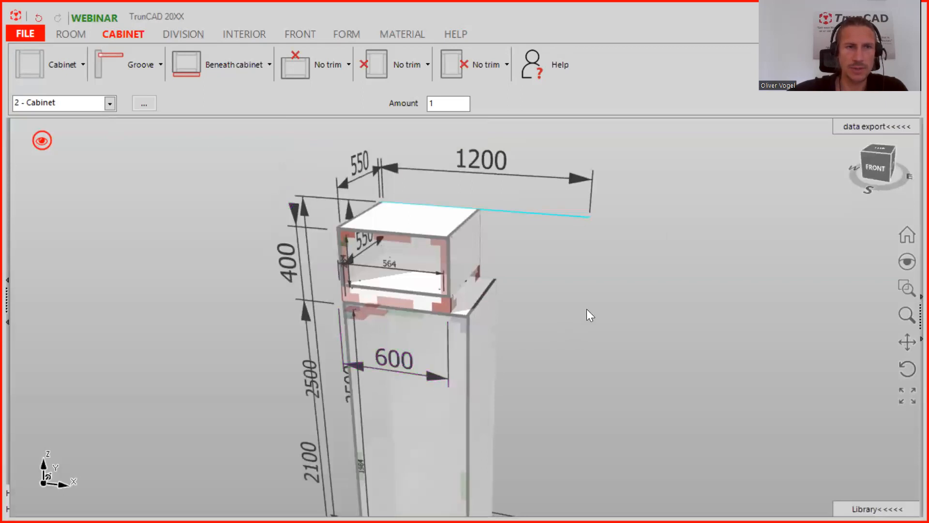
Remove the plinth from the upper cabinet by choosing the no plinth option.
{"action": "left_click", "coordinate": [248, 65]}
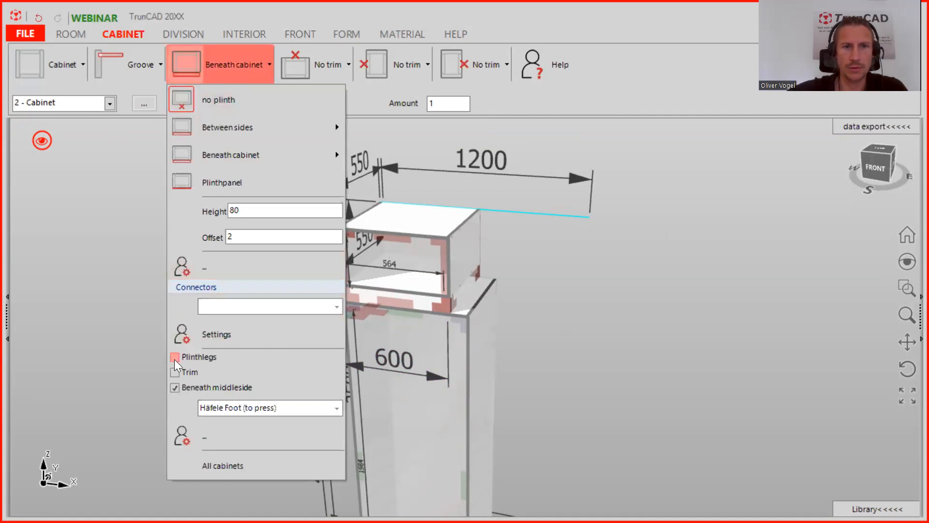
{"action": "left_click", "coordinate": [226, 98]}
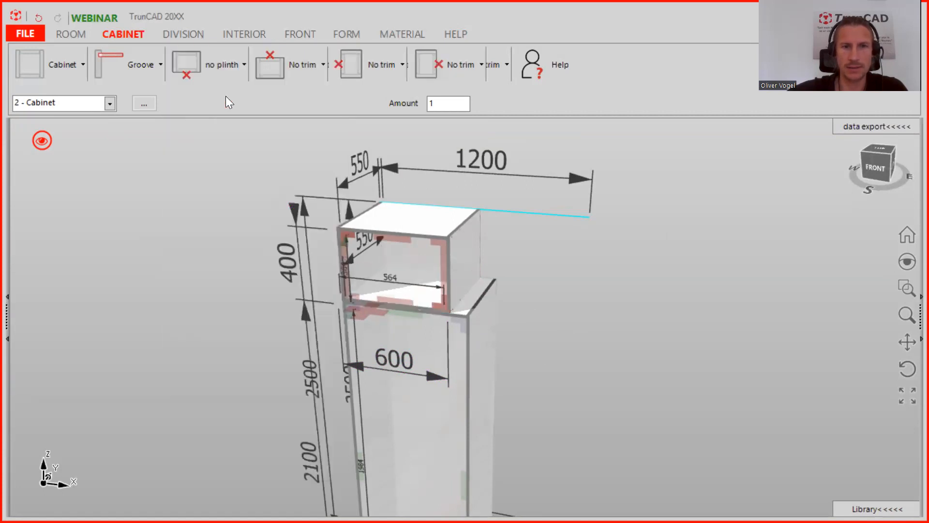
{"action": "middle_click_drag", "start_coordinate": [578, 371], "coordinate": [507, 377]}
{"action": "scroll", "coordinate": [492, 377], "scroll_direction": "up", "scroll_amount": 5}
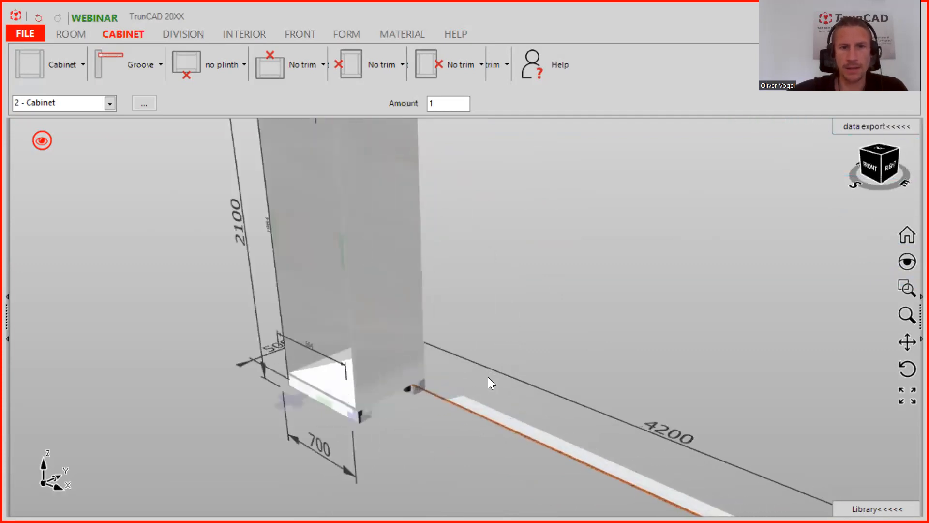
Add a third cabinet beside the tall cabinet, starting from the tall cabinet's bottom rear corner.
{"action": "right_click", "coordinate": [415, 387]}
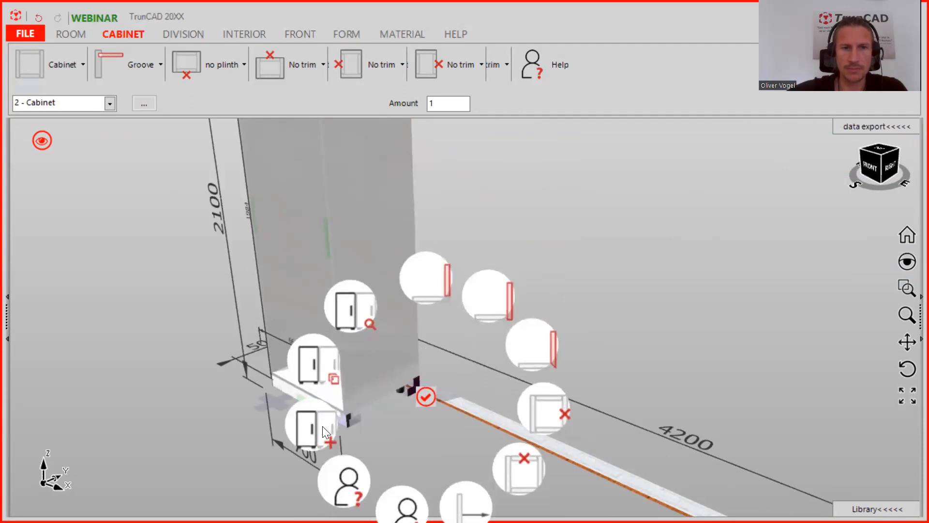
{"action": "left_click", "coordinate": [322, 426]}
{"action": "middle_click_drag", "start_coordinate": [533, 330], "coordinate": [608, 293]}
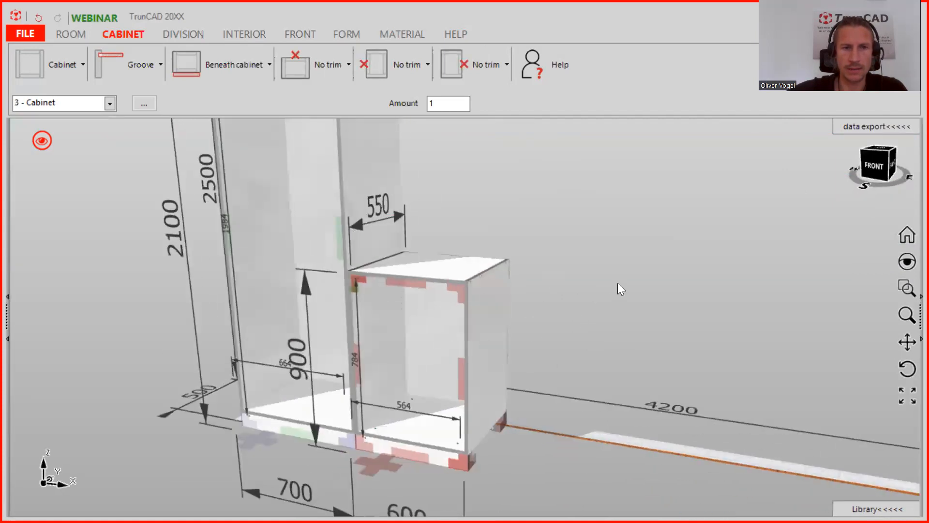
{"action": "scroll", "coordinate": [618, 248], "scroll_direction": "down", "scroll_amount": 3}
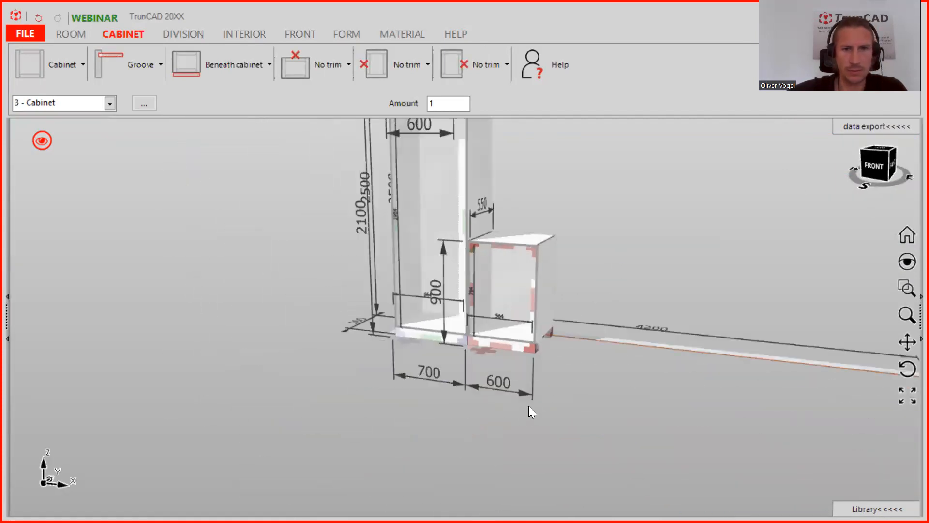
Set the third cabinet's width to 2100 and its height to 400.
{"action": "left_click", "coordinate": [523, 393]}
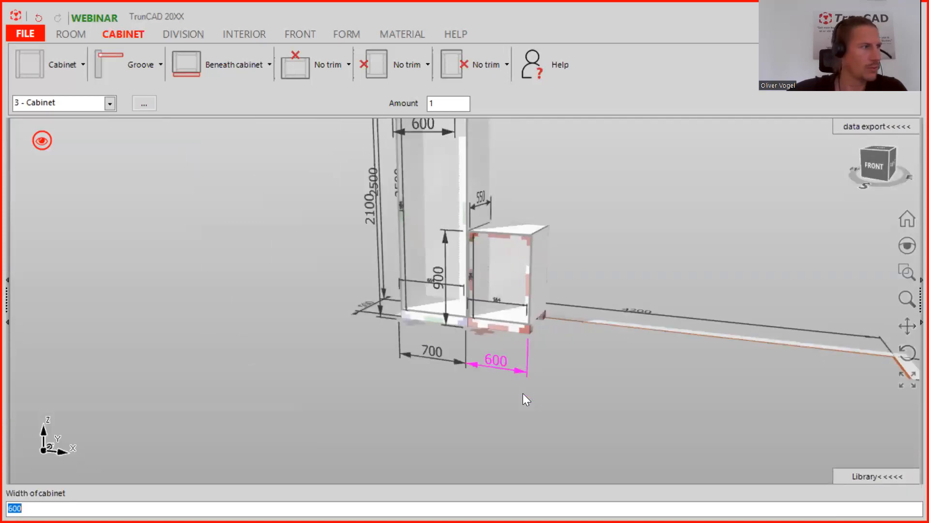
{"action": "type", "text": "2100"}
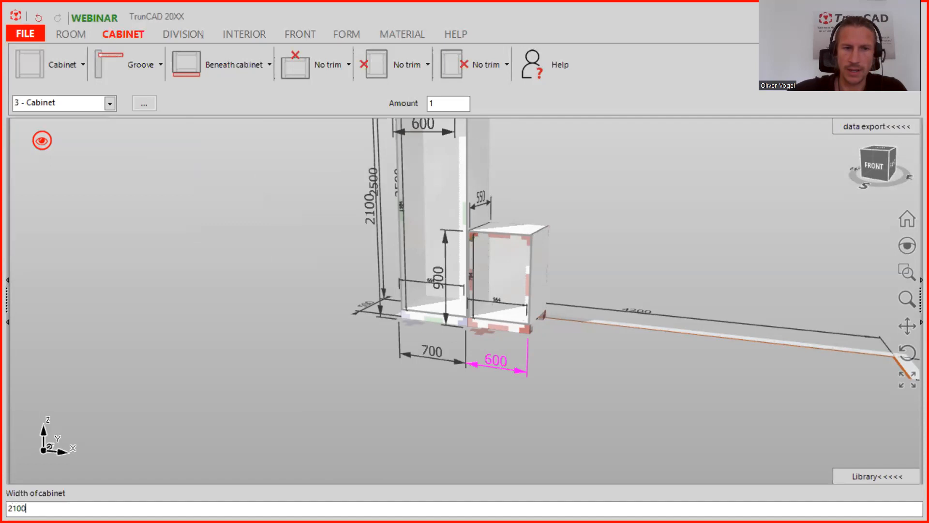
{"action": "key", "text": "Return"}
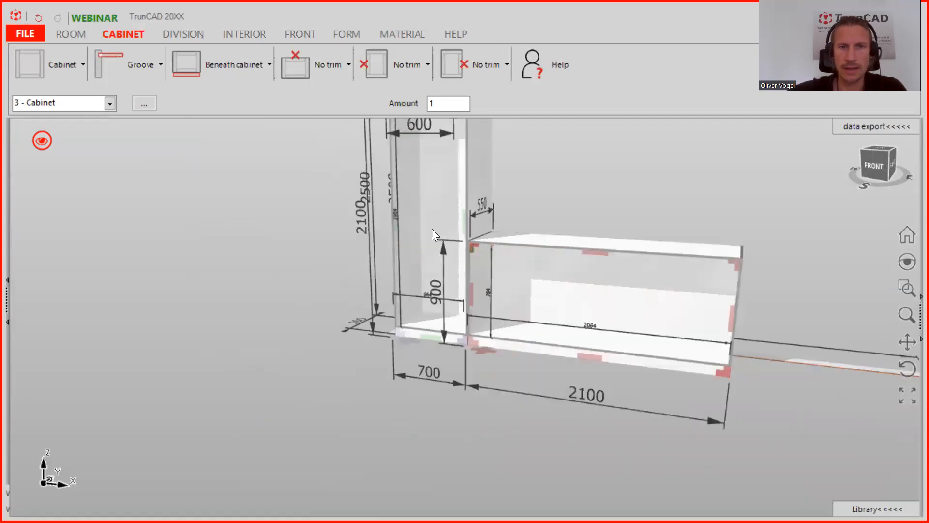
{"action": "left_click", "coordinate": [444, 248]}
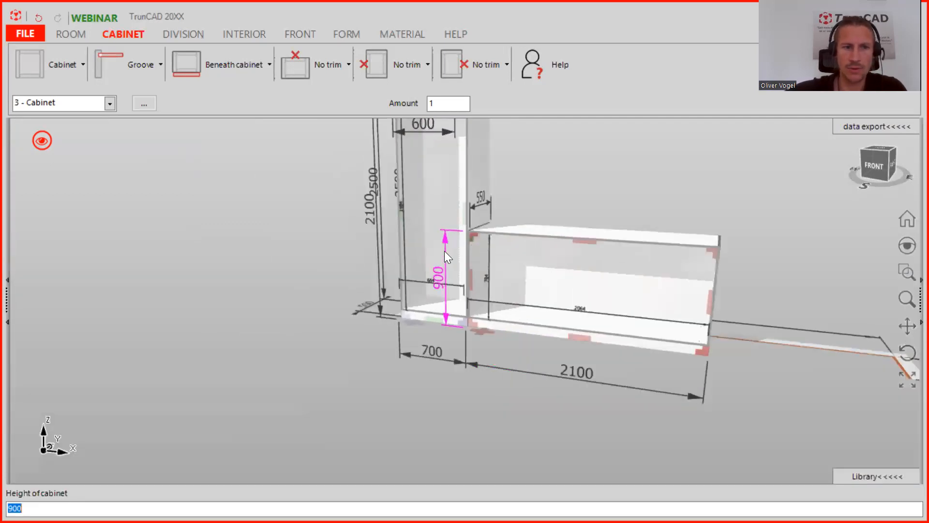
{"action": "type", "text": "400"}
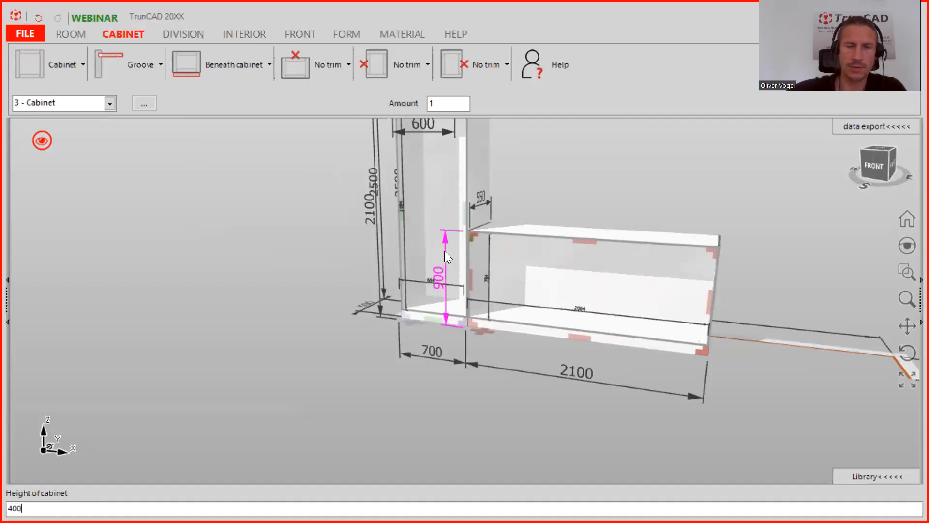
{"action": "key", "text": "Return"}
Review the default dimensions for the next cabinet, with the whole arrangement and remaining wall space in mind.
{"action": "mouse_move", "coordinate": [688, 252]}
{"action": "middle_mouse_down"}
{"action": "mouse_move", "coordinate": [715, 243]}
{"action": "mouse_move", "coordinate": [683, 242]}
{"action": "middle_mouse_up"}
{"action": "scroll", "coordinate": [721, 301], "scroll_direction": "down", "scroll_amount": 3}
{"action": "middle_click_drag", "start_coordinate": [720, 298], "coordinate": [634, 293]}
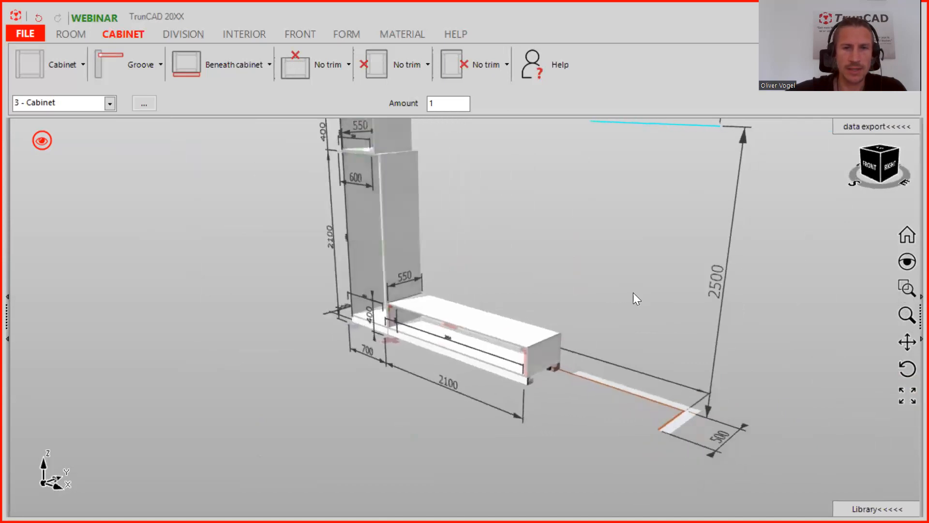
{"action": "middle_click_drag", "start_coordinate": [568, 264], "coordinate": [583, 263]}
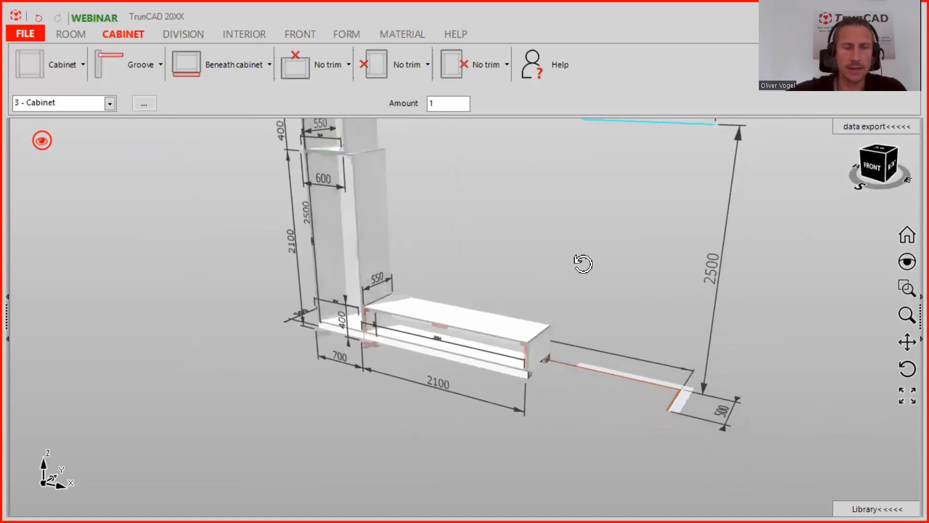
{"action": "scroll", "coordinate": [542, 276], "scroll_direction": "up", "scroll_amount": 2}
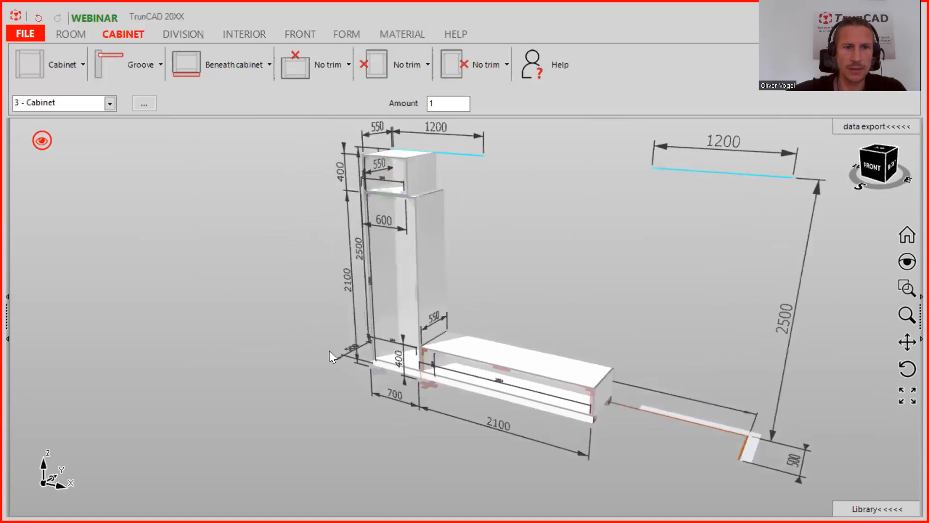
{"action": "middle_click_drag", "start_coordinate": [624, 368], "coordinate": [606, 373]}
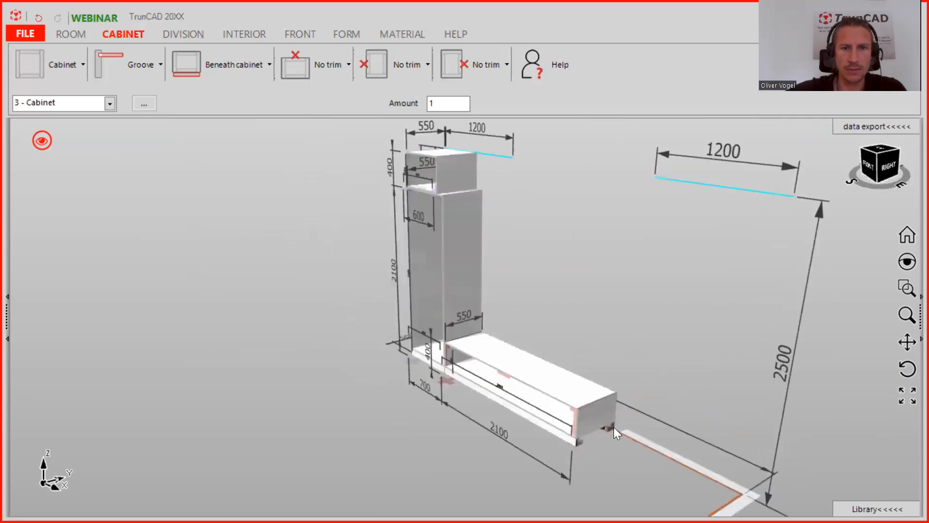
{"action": "scroll", "coordinate": [614, 431], "scroll_direction": "up", "scroll_amount": 3}
{"action": "left_click", "coordinate": [602, 423]}
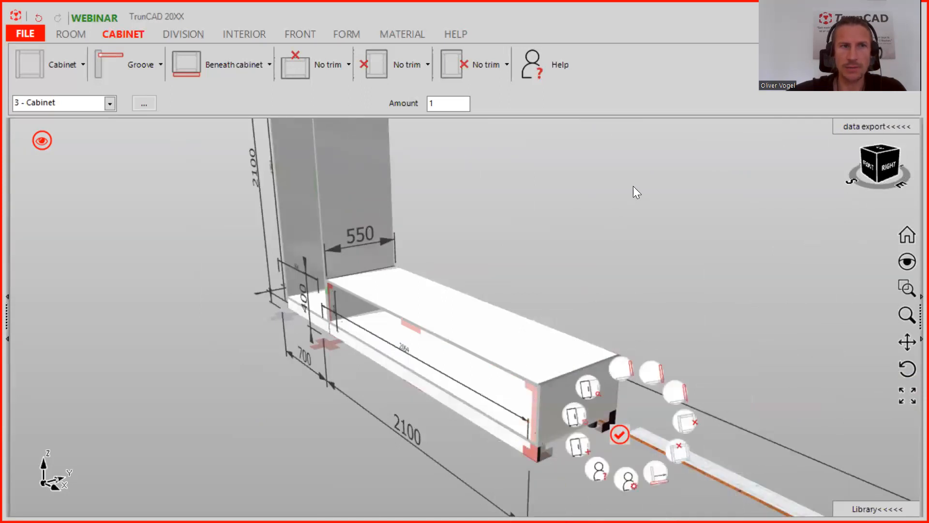
{"action": "left_click", "coordinate": [63, 65]}
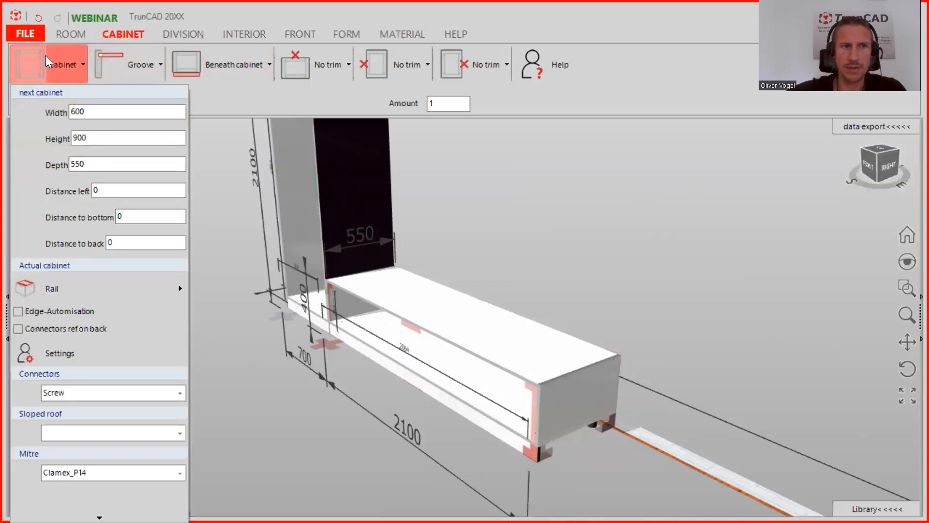
{"action": "left_click", "coordinate": [237, 94]}
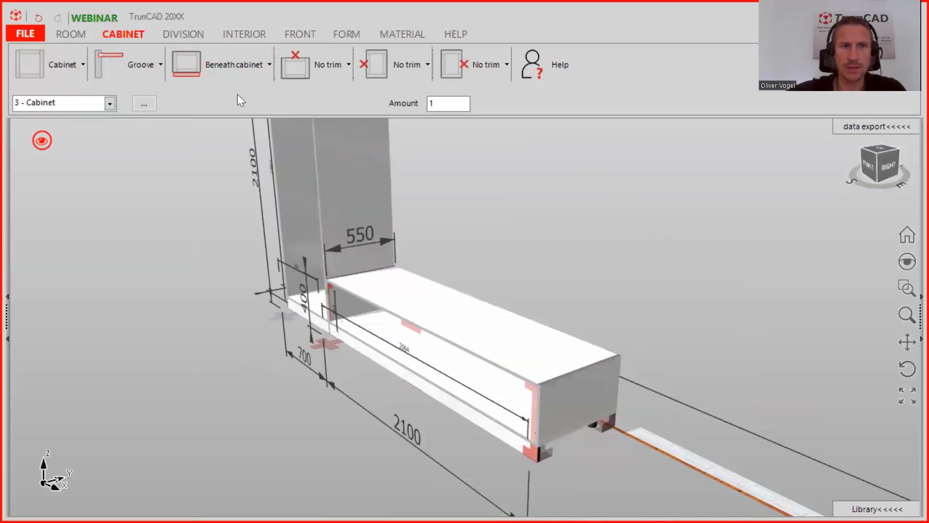
Examine the low cabinet's free end and the placement options at its bottom rear corner.
{"action": "scroll", "coordinate": [601, 219], "scroll_direction": "down", "scroll_amount": 3}
{"action": "middle_click_drag", "start_coordinate": [603, 220], "coordinate": [624, 219]}
{"action": "middle_click_drag", "start_coordinate": [699, 232], "coordinate": [679, 219]}
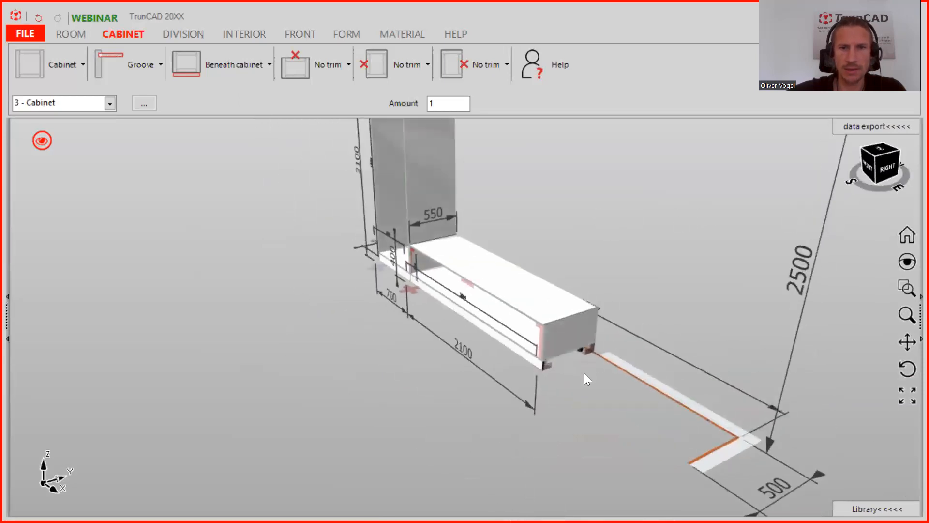
{"action": "scroll", "coordinate": [584, 372], "scroll_direction": "up", "scroll_amount": 3}
{"action": "right_click", "coordinate": [592, 336]}
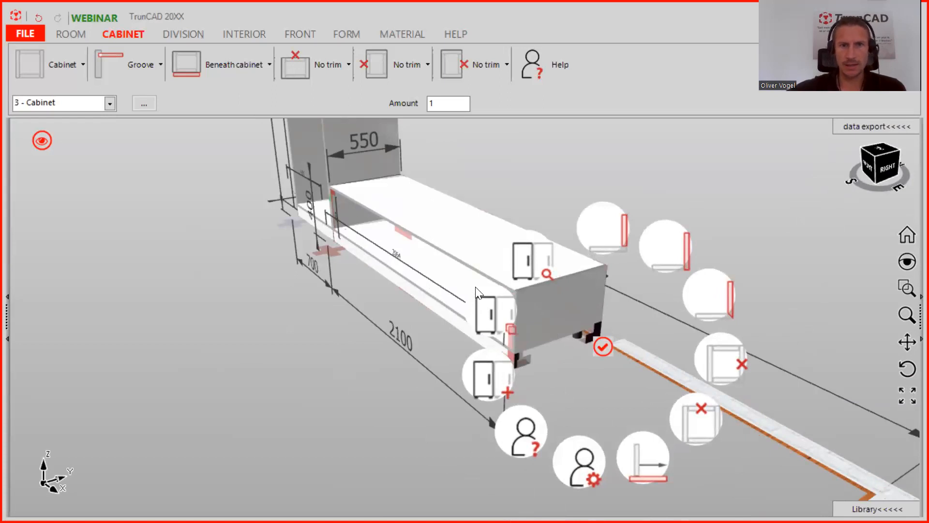
{"action": "left_click", "coordinate": [528, 170]}
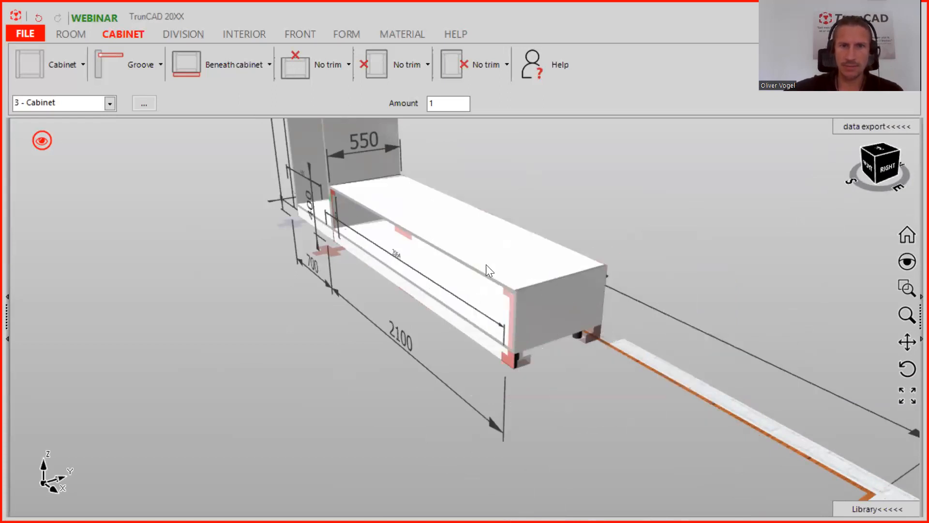
{"action": "middle_click_drag", "start_coordinate": [500, 290], "coordinate": [571, 273]}
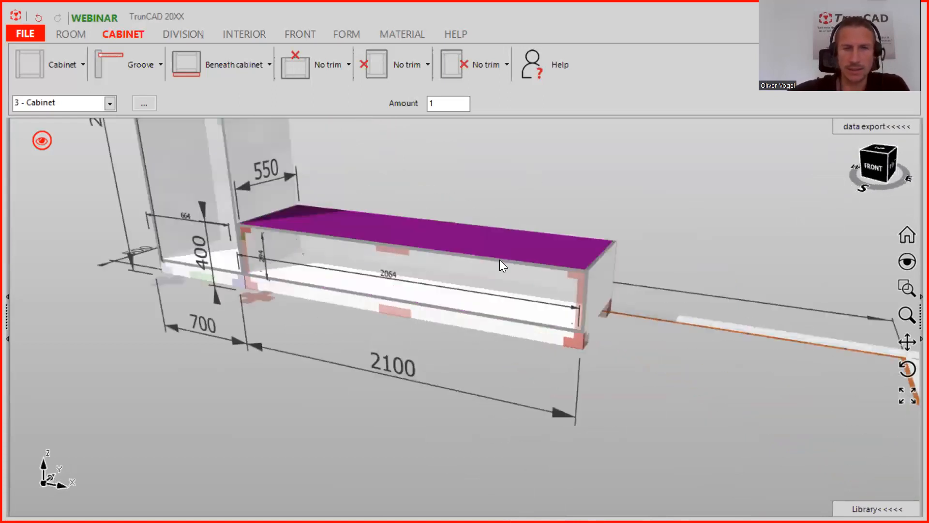
{"action": "scroll", "coordinate": [506, 255], "scroll_direction": "down", "scroll_amount": 3}
{"action": "middle_click_drag", "start_coordinate": [683, 262], "coordinate": [646, 267]}
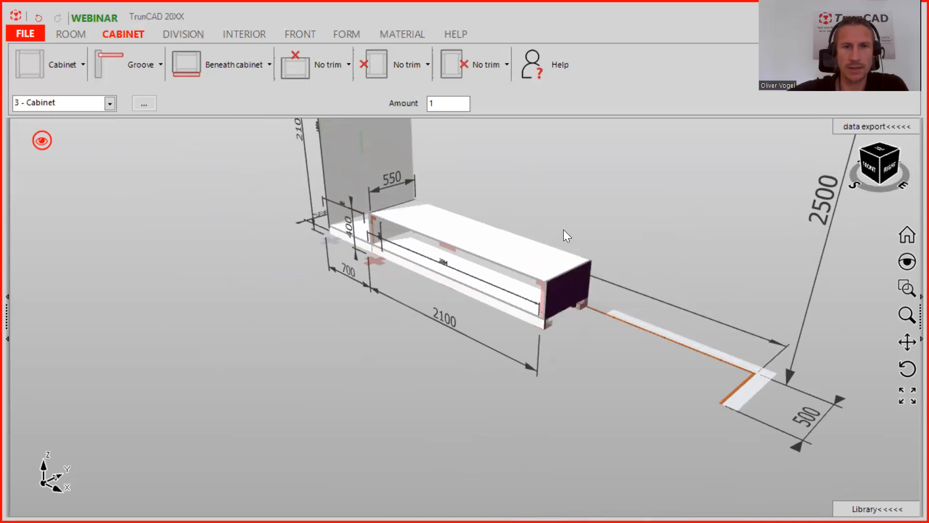
{"action": "middle_click_drag", "start_coordinate": [575, 218], "coordinate": [771, 376]}
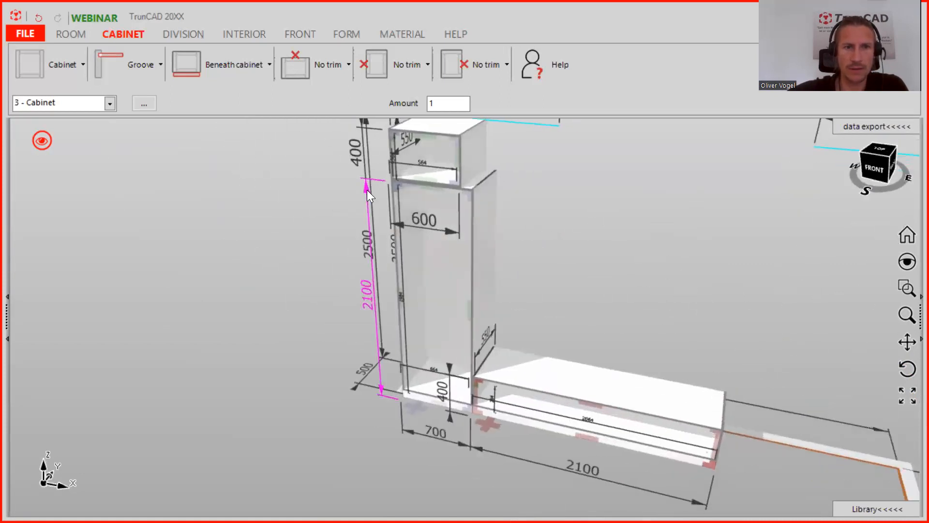
Make the first tall cabinet the active cabinet and inspect its upper front corner.
{"action": "left_click", "coordinate": [367, 190]}
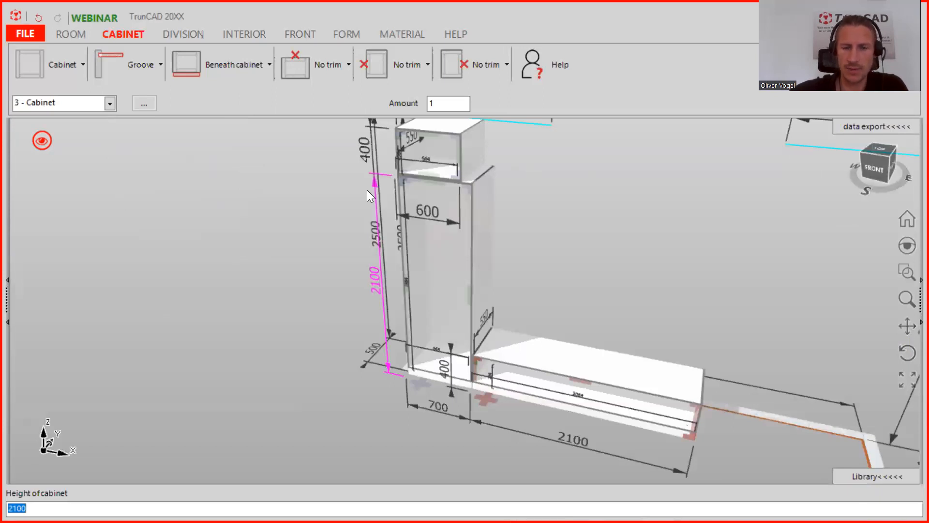
{"action": "key", "text": "Return"}
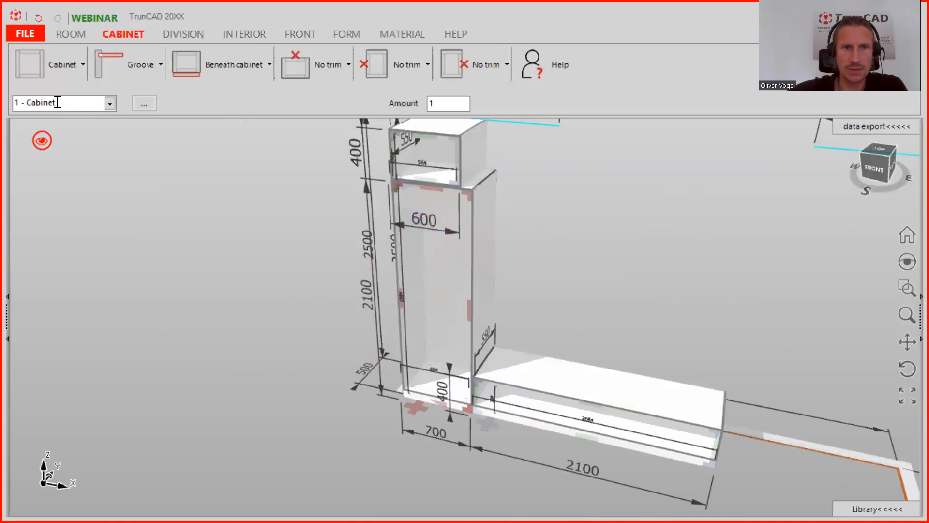
{"action": "scroll", "coordinate": [486, 193], "scroll_direction": "up", "scroll_amount": 3}
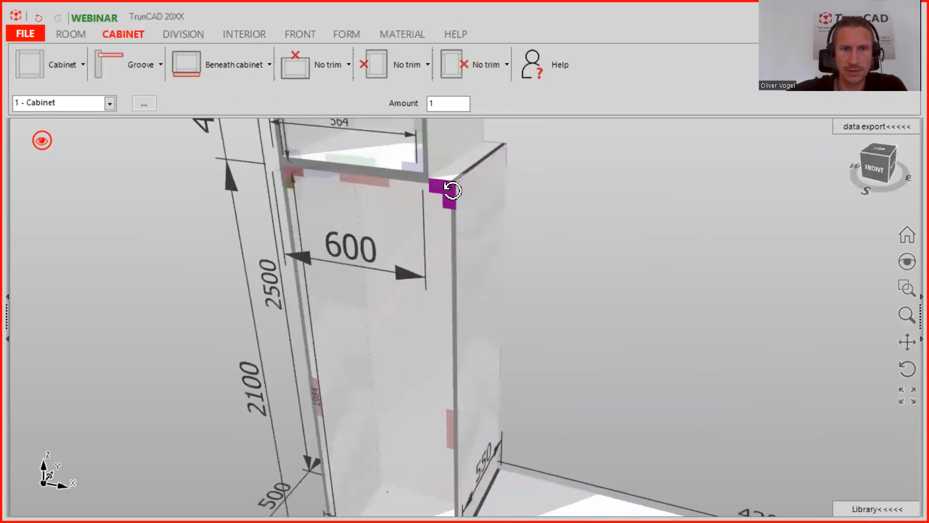
{"action": "middle_click_drag", "start_coordinate": [452, 188], "coordinate": [433, 191]}
{"action": "scroll", "coordinate": [460, 183], "scroll_direction": "up", "scroll_amount": 2}
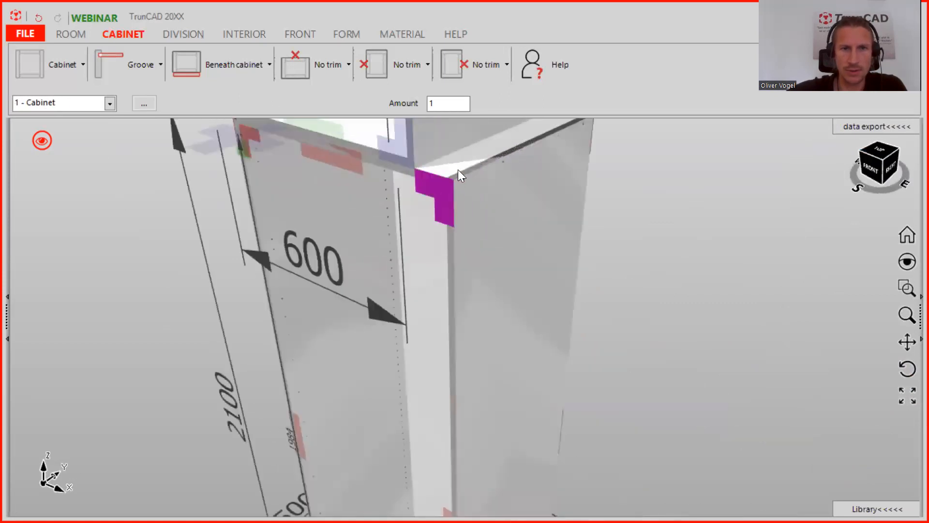
{"action": "scroll", "coordinate": [457, 185], "scroll_direction": "down", "scroll_amount": 1}
{"action": "scroll", "coordinate": [457, 187], "scroll_direction": "down", "scroll_amount": 3}
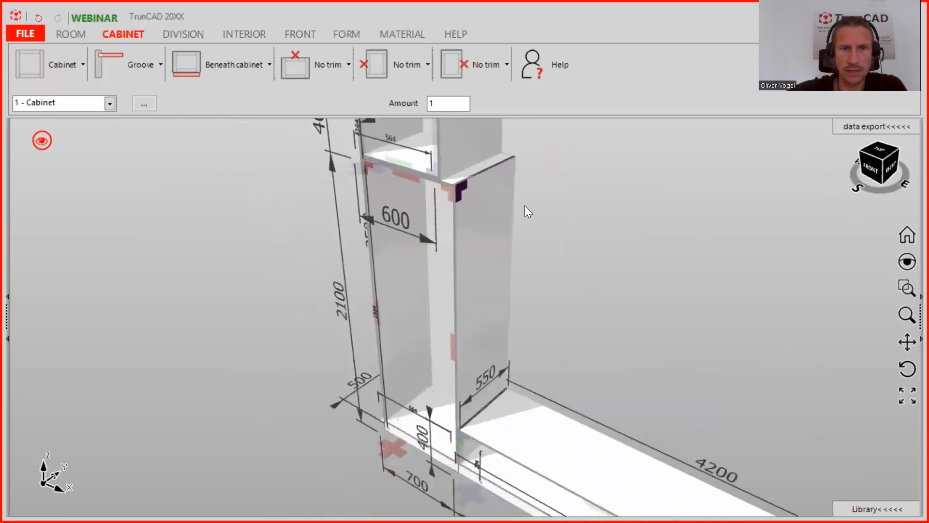
{"action": "scroll", "coordinate": [456, 187], "scroll_direction": "up", "scroll_amount": 2}
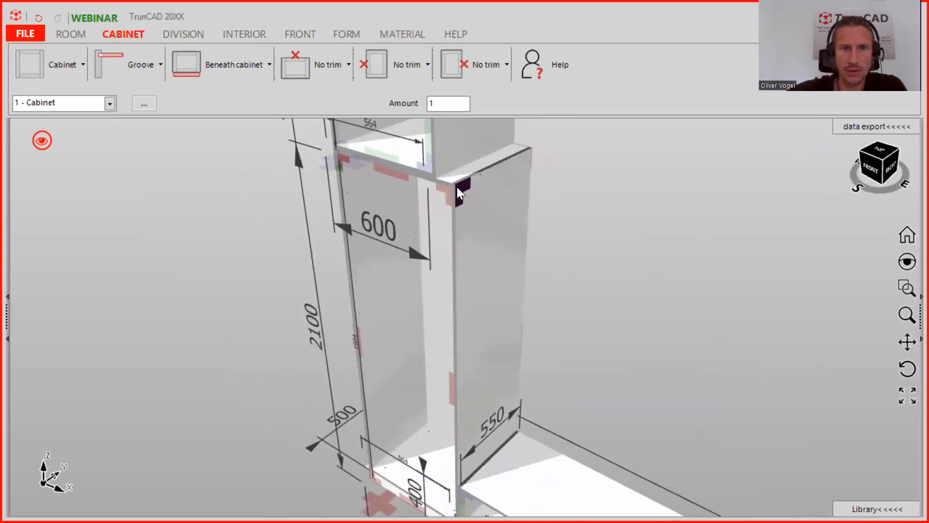
{"action": "scroll", "coordinate": [456, 187], "scroll_direction": "down", "scroll_amount": 3}
{"action": "scroll", "coordinate": [467, 212], "scroll_direction": "down", "scroll_amount": 2}
Place two copies of the tall cabinet side by side, starting from the low cabinet's free bottom rear corner.
{"action": "middle_click_drag", "start_coordinate": [656, 310], "coordinate": [455, 155]}
{"action": "scroll", "coordinate": [489, 346], "scroll_direction": "up", "scroll_amount": 2}
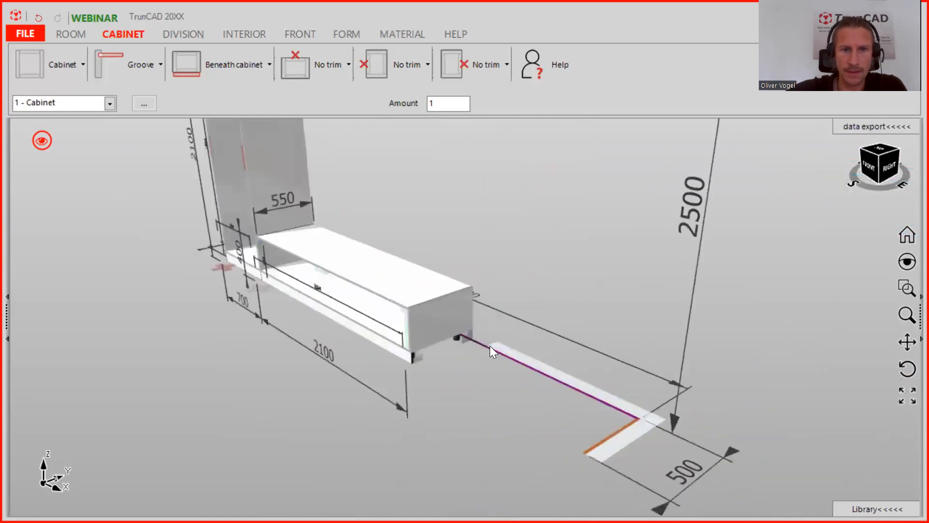
{"action": "scroll", "coordinate": [468, 331], "scroll_direction": "up", "scroll_amount": 1}
{"action": "left_click", "coordinate": [462, 333]}
{"action": "right_click", "coordinate": [464, 334]}
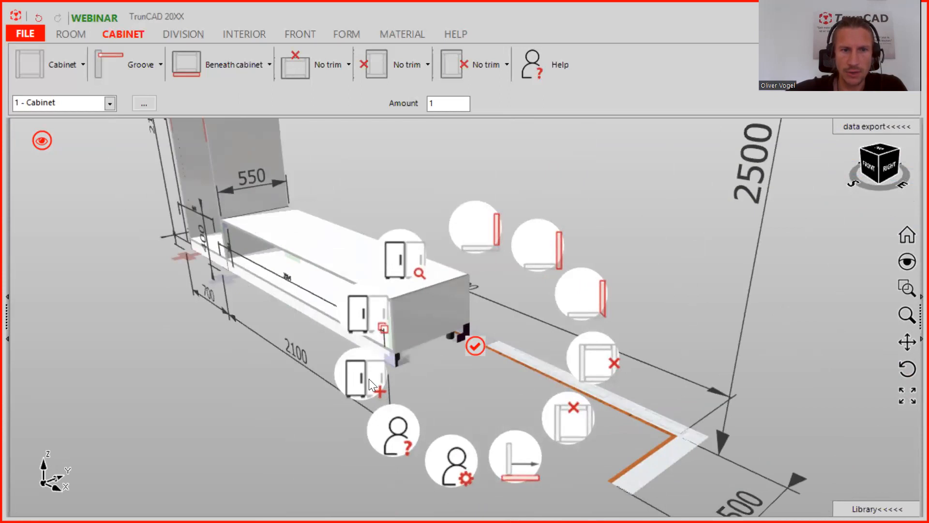
{"action": "left_click", "coordinate": [371, 319]}
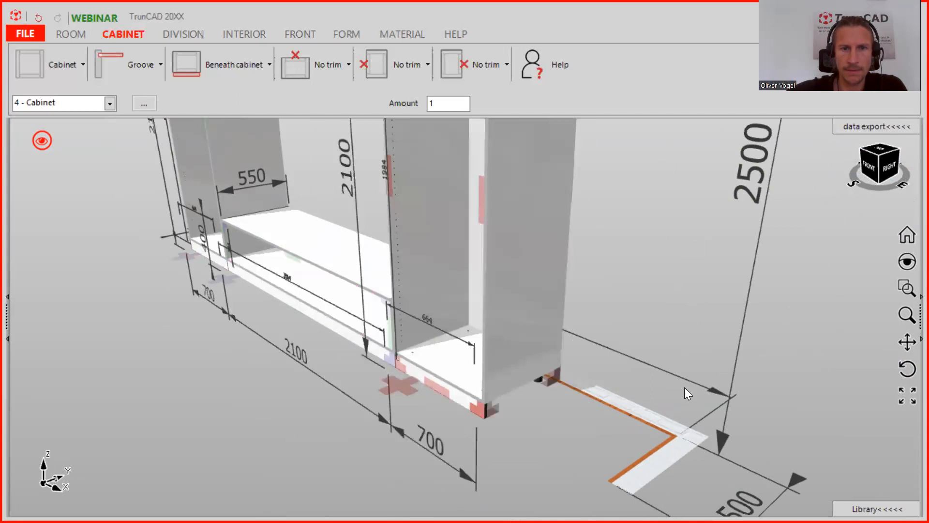
{"action": "left_click", "coordinate": [551, 382]}
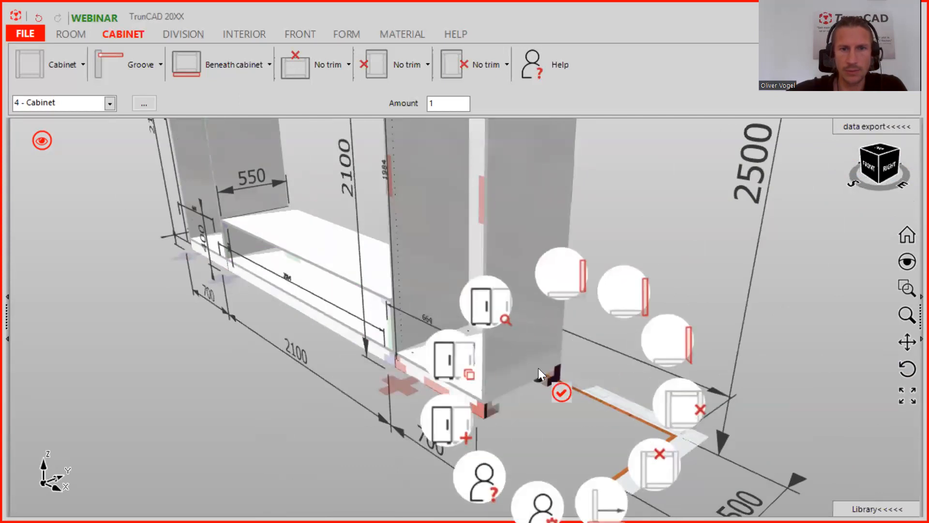
{"action": "left_click", "coordinate": [458, 363]}
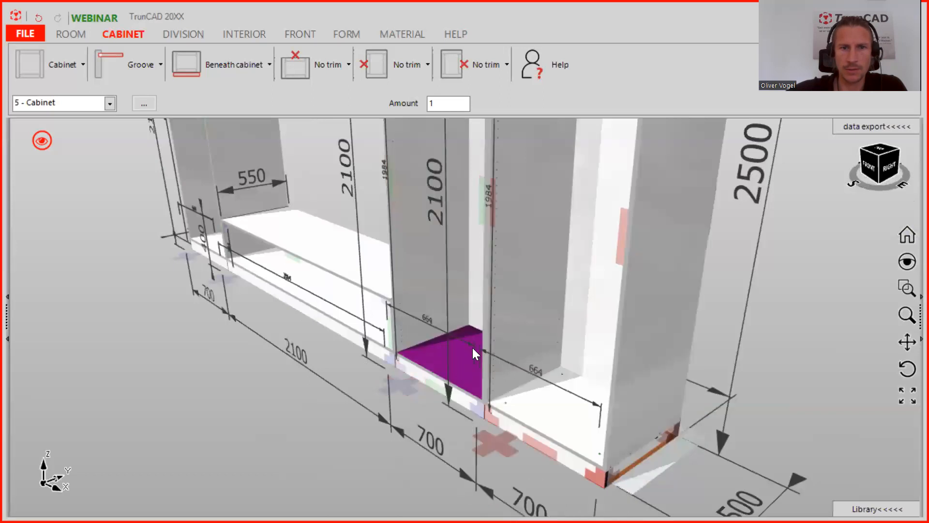
Set the plinth height to 50 in the plinth settings, with the plinths and feet beneath the cabinets in view from below.
{"action": "scroll", "coordinate": [472, 347], "scroll_direction": "down", "scroll_amount": 2}
{"action": "scroll", "coordinate": [473, 348], "scroll_direction": "down", "scroll_amount": 2}
{"action": "middle_click_drag", "start_coordinate": [473, 348], "coordinate": [500, 270]}
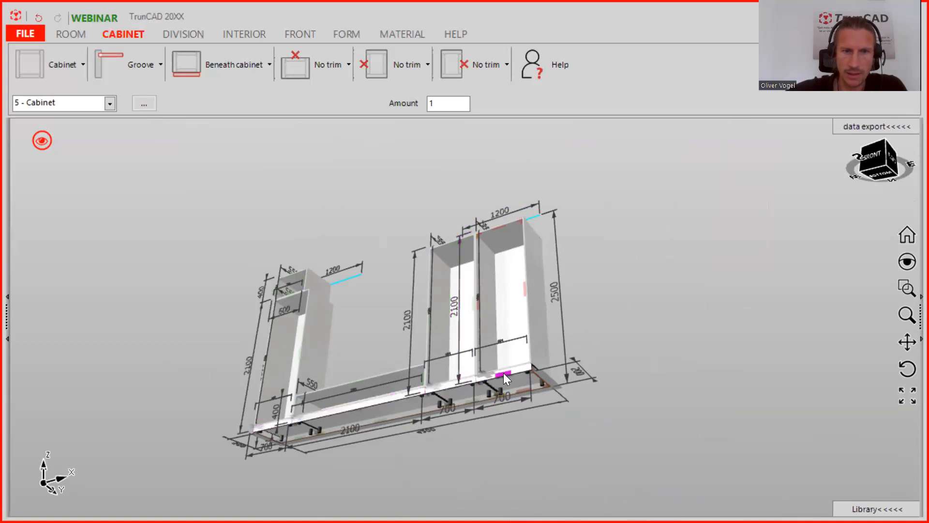
{"action": "scroll", "coordinate": [523, 367], "scroll_direction": "up", "scroll_amount": 1}
{"action": "scroll", "coordinate": [524, 368], "scroll_direction": "up", "scroll_amount": 4}
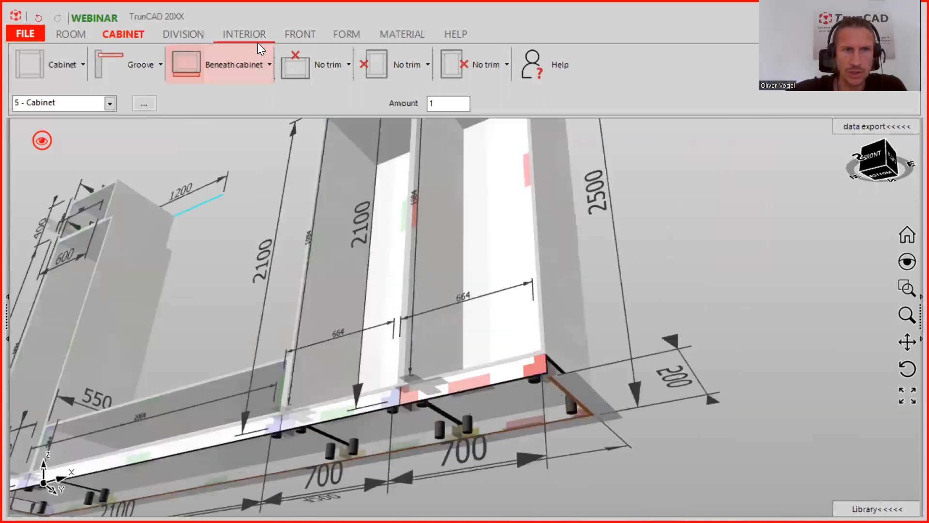
{"action": "left_click", "coordinate": [252, 59]}
{"action": "double_click", "coordinate": [249, 211]}
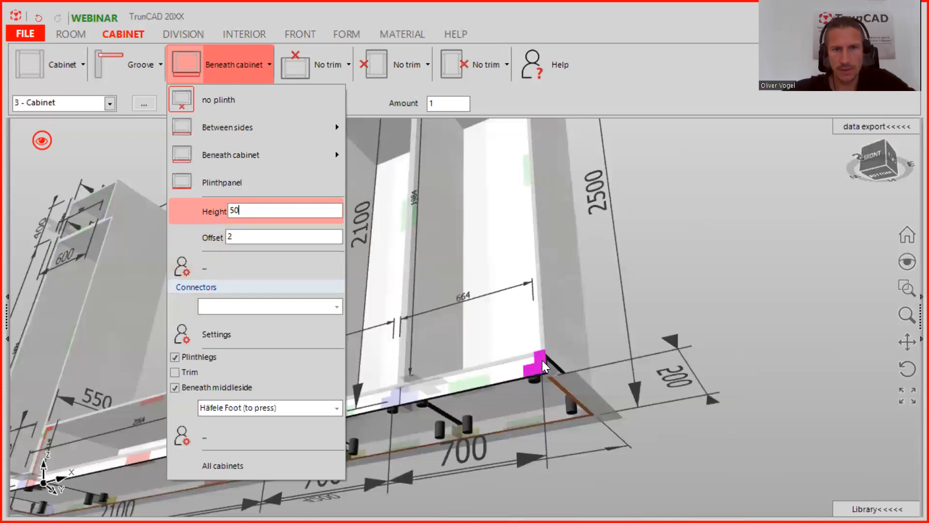
Measure the gap between the adjoining plinths of the two neighbouring tall cabinets at their bottom front edge.
{"action": "scroll", "coordinate": [542, 360], "scroll_direction": "up", "scroll_amount": 5}
{"action": "scroll", "coordinate": [542, 361], "scroll_direction": "up", "scroll_amount": 2}
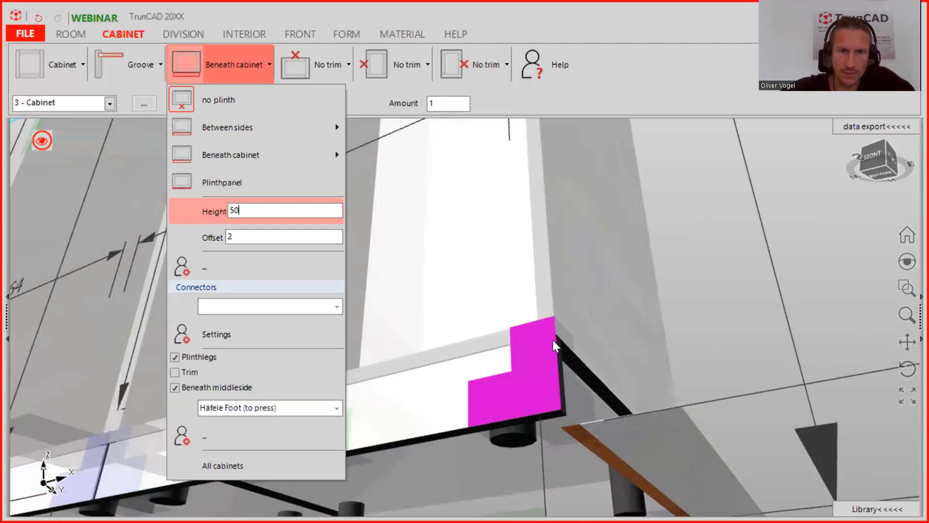
{"action": "middle_click_drag", "start_coordinate": [116, 452], "coordinate": [605, 274]}
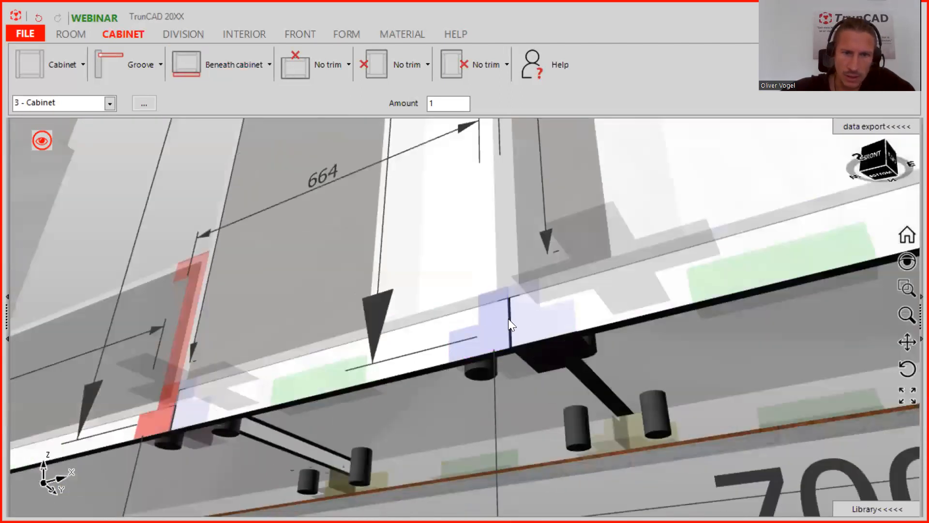
{"action": "scroll", "coordinate": [508, 324], "scroll_direction": "up", "scroll_amount": 2}
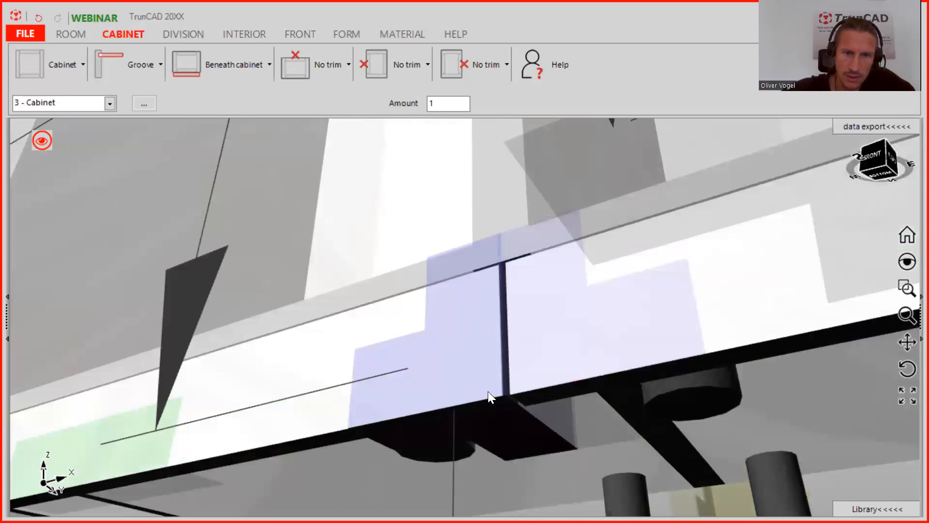
{"action": "scroll", "coordinate": [517, 389], "scroll_direction": "up", "scroll_amount": 3}
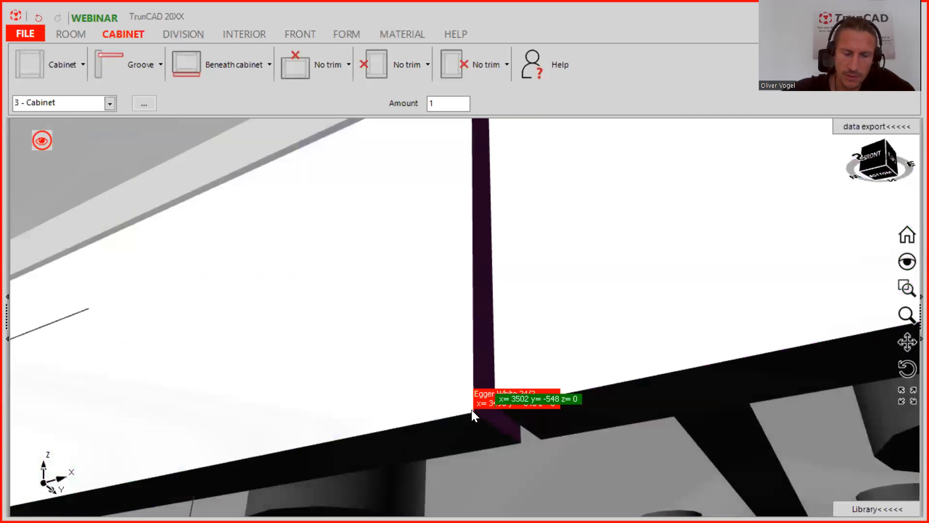
{"action": "left_click", "coordinate": [472, 409]}
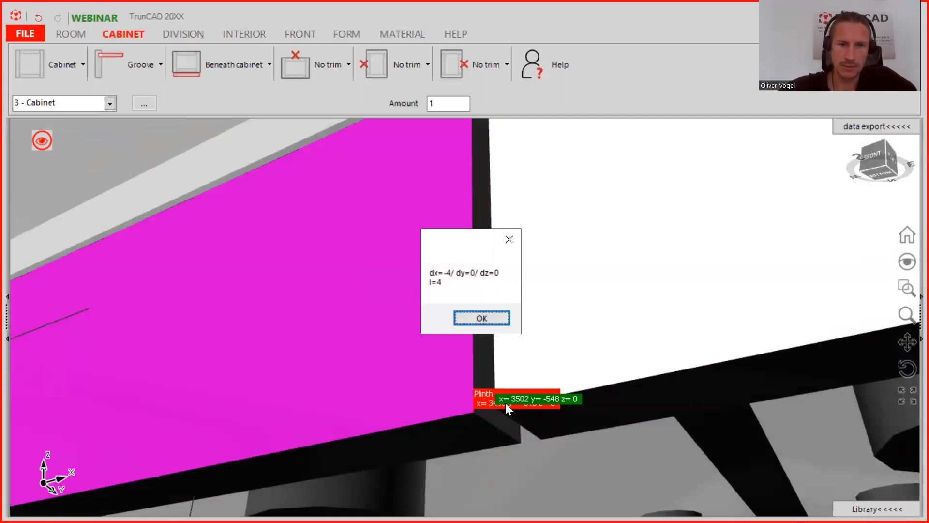
{"action": "left_click", "coordinate": [482, 318]}
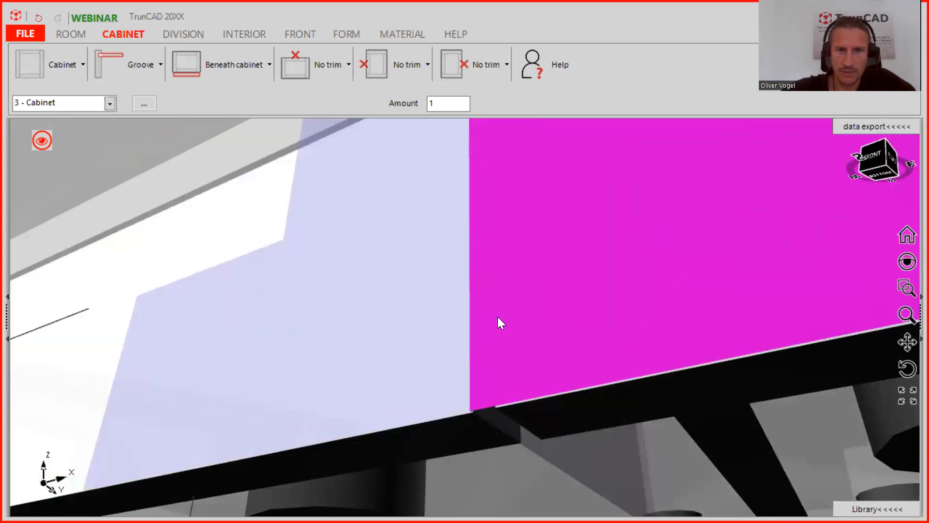
Examine the plinth joint between the low cabinet and the adjacent tall cabinet, and review the plinth settings.
{"action": "scroll", "coordinate": [498, 322], "scroll_direction": "down", "scroll_amount": 3}
{"action": "scroll", "coordinate": [498, 322], "scroll_direction": "down", "scroll_amount": 10}
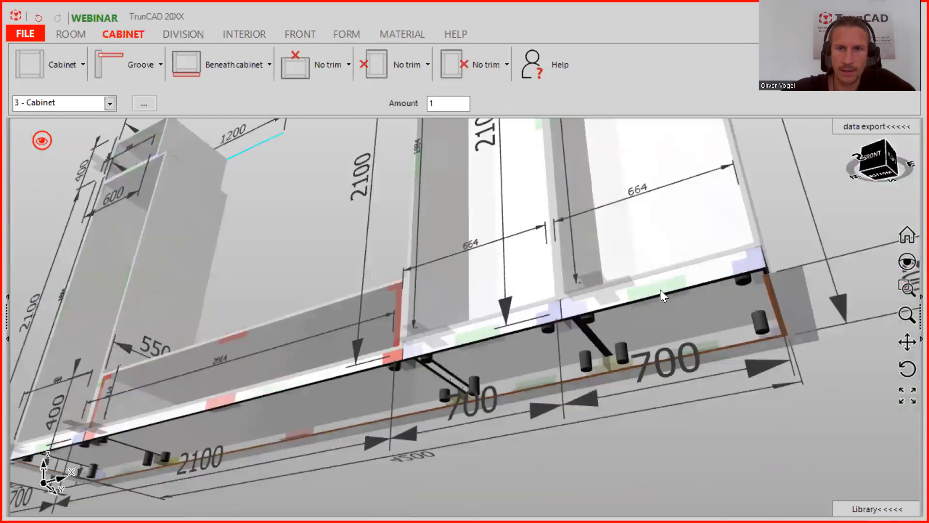
{"action": "middle_click_drag", "start_coordinate": [660, 289], "coordinate": [627, 331]}
{"action": "left_click", "coordinate": [243, 64]}
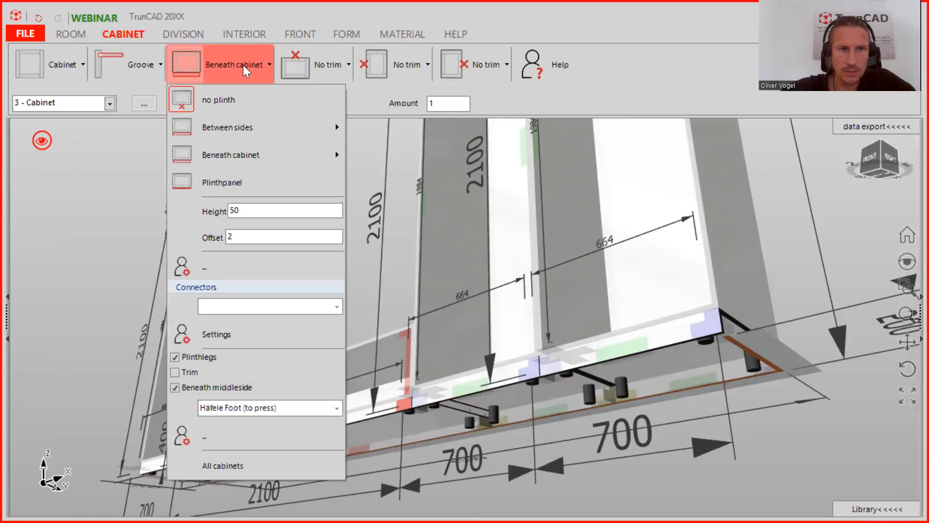
{"action": "left_click", "coordinate": [432, 381]}
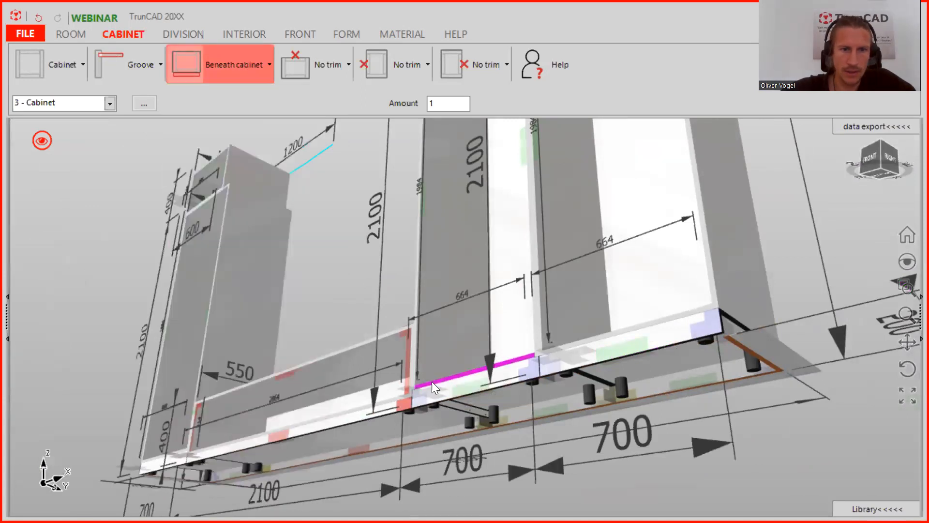
{"action": "scroll", "coordinate": [615, 369], "scroll_direction": "up", "scroll_amount": 6}
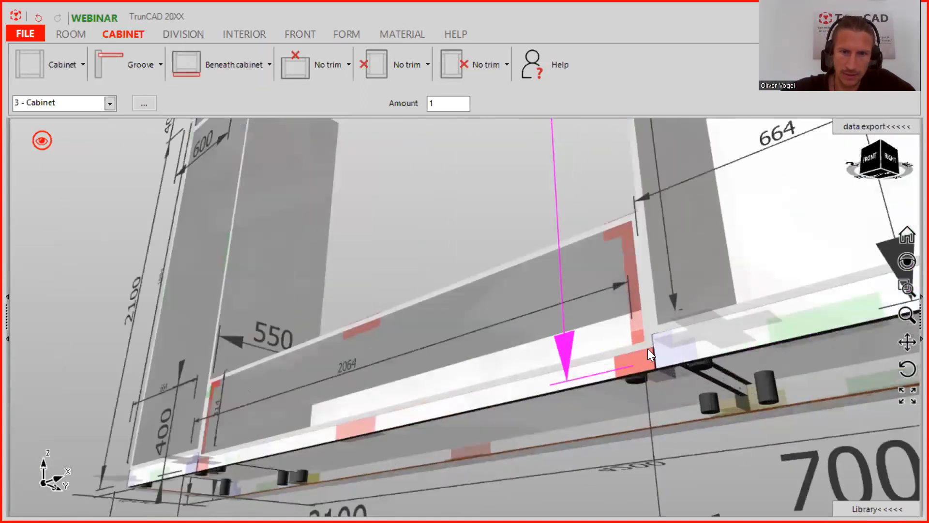
{"action": "scroll", "coordinate": [605, 355], "scroll_direction": "up", "scroll_amount": 2}
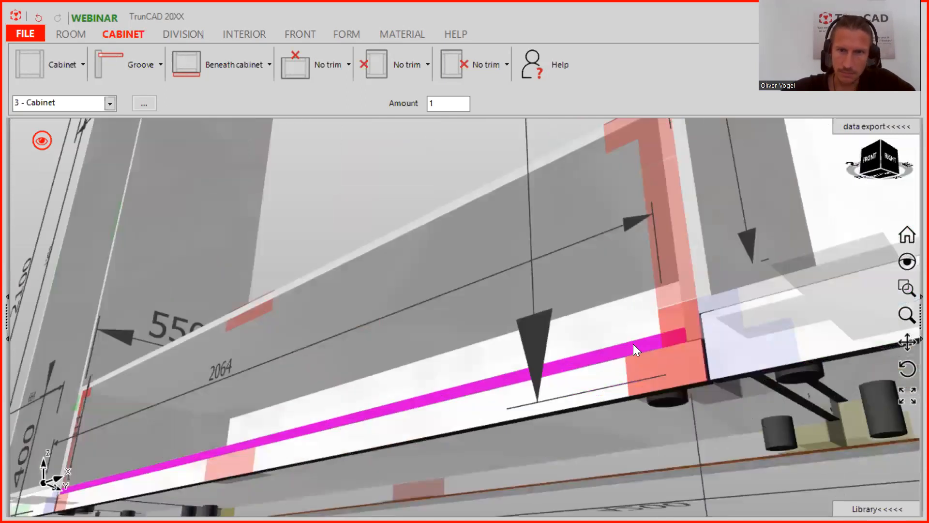
{"action": "scroll", "coordinate": [668, 358], "scroll_direction": "down", "scroll_amount": 2}
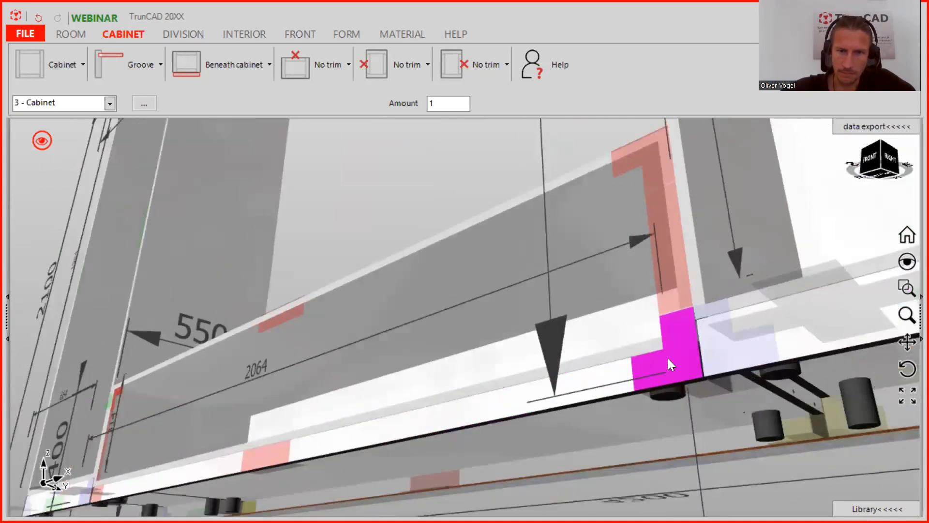
{"action": "scroll", "coordinate": [580, 339], "scroll_direction": "down", "scroll_amount": 1}
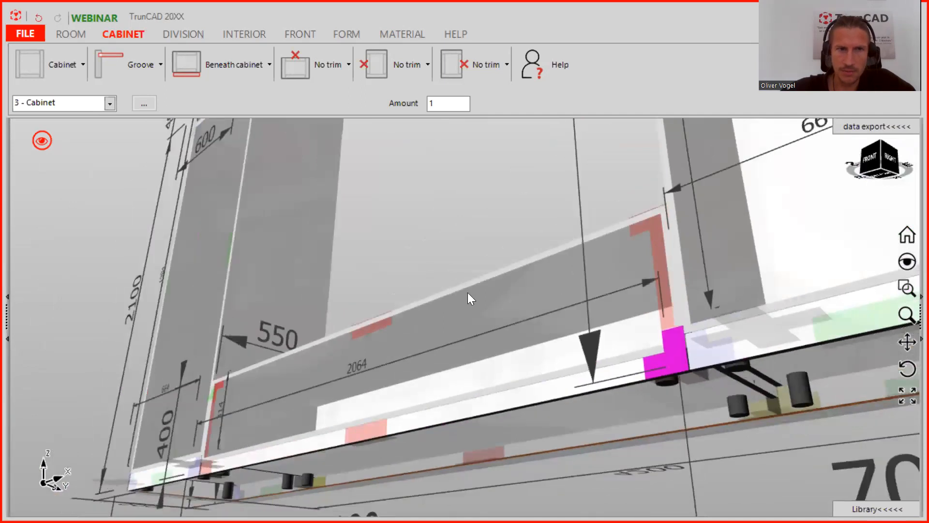
Set the plinth offset to 0 and apply the plinth settings to all cabinets except 2 - Cabinet.
{"action": "left_click", "coordinate": [250, 53]}
{"action": "double_click", "coordinate": [245, 236]}
{"action": "type", "text": "0"}
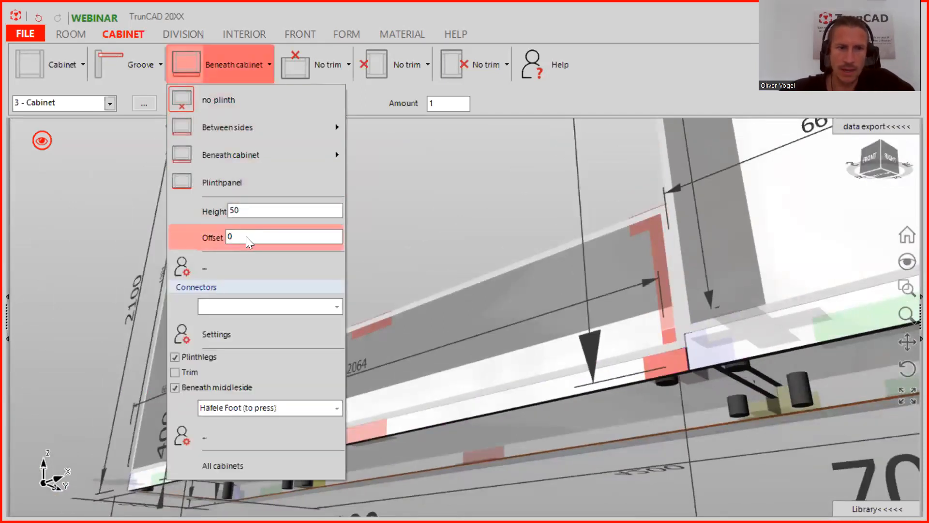
{"action": "left_click", "coordinate": [234, 462]}
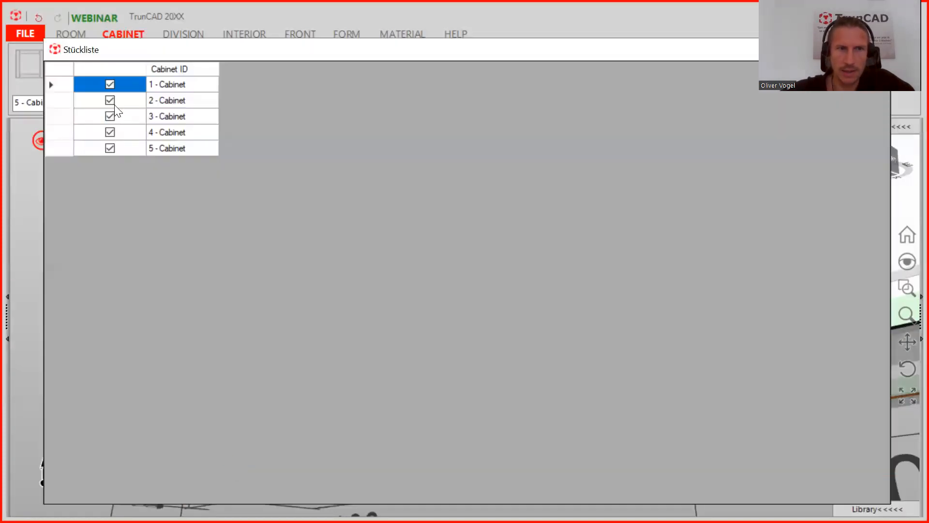
{"action": "left_click", "coordinate": [109, 100]}
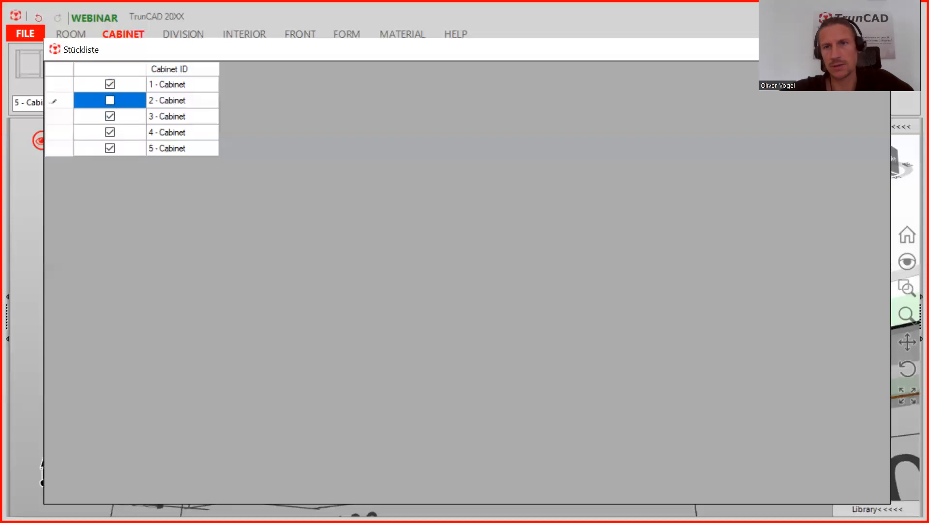
{"action": "double_click", "coordinate": [708, 52]}
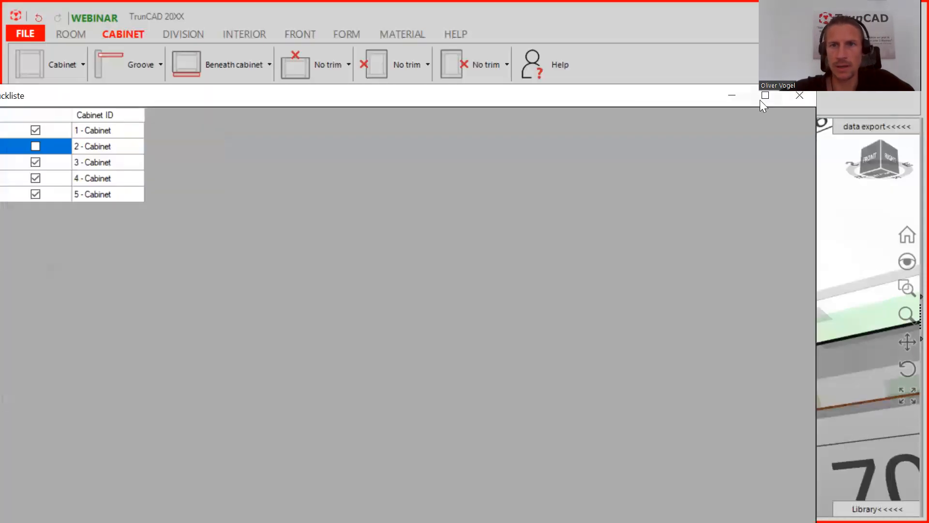
{"action": "left_click", "coordinate": [795, 97]}
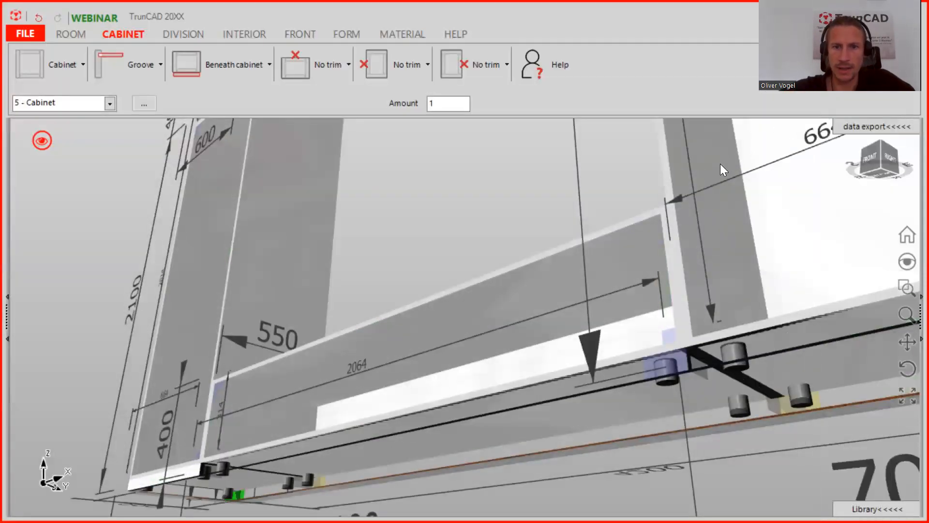
Examine the plinth line along the front beneath the low cabinet and the adjoining tall cabinets.
{"action": "left_click", "coordinate": [696, 296]}
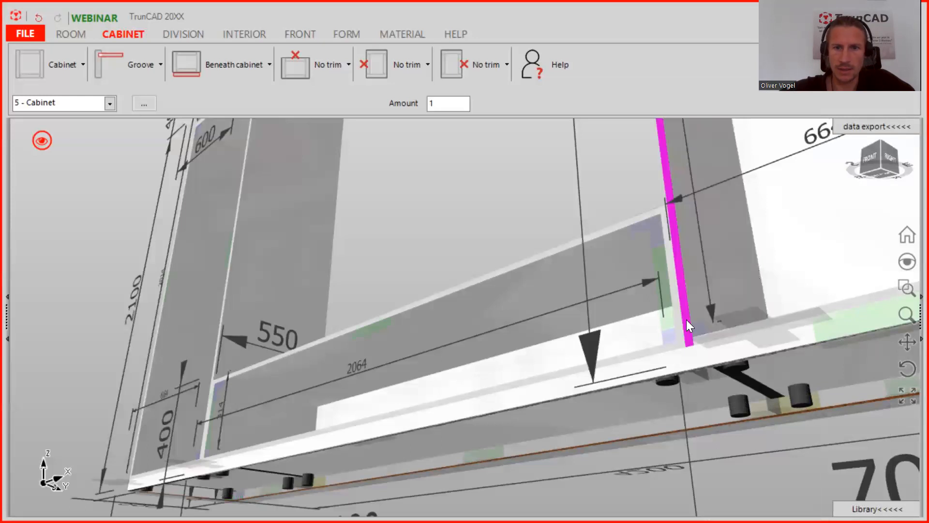
{"action": "scroll", "coordinate": [686, 319], "scroll_direction": "down", "scroll_amount": 5}
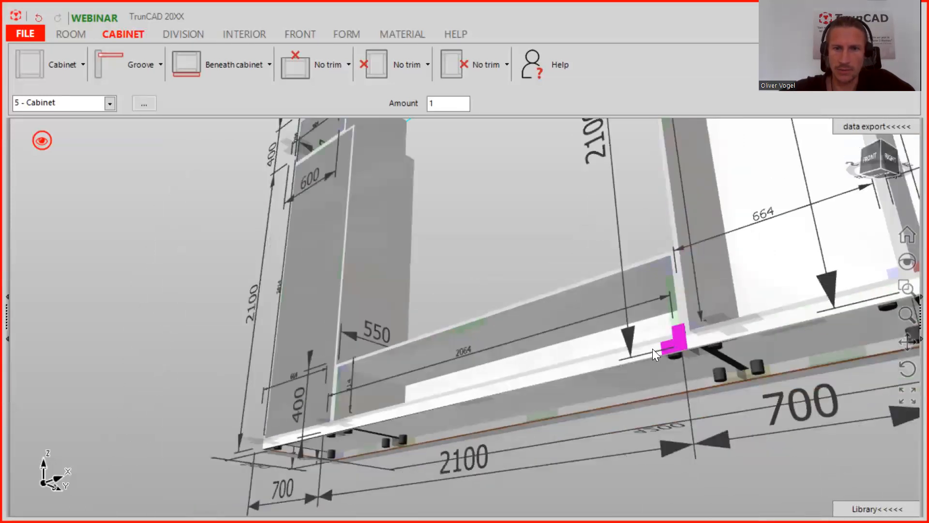
{"action": "scroll", "coordinate": [646, 351], "scroll_direction": "down", "scroll_amount": 2}
{"action": "scroll", "coordinate": [646, 350], "scroll_direction": "down", "scroll_amount": 2}
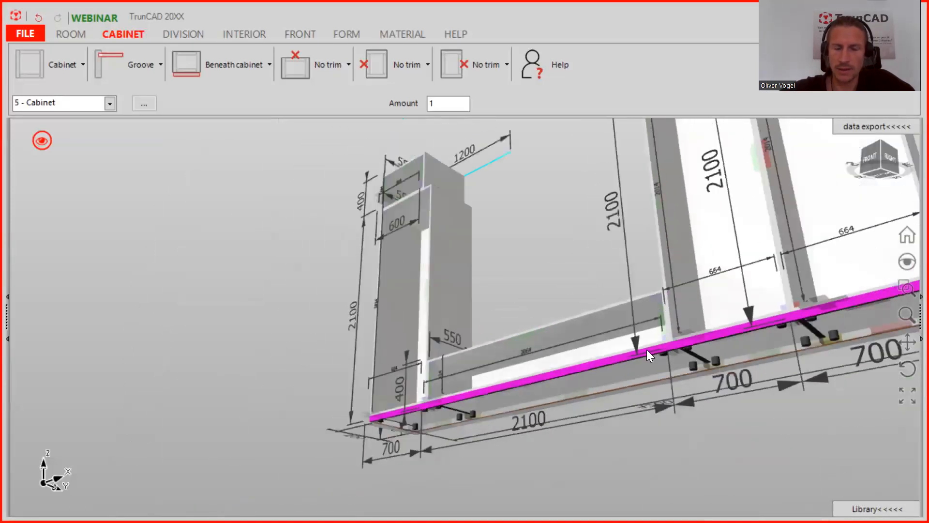
{"action": "scroll", "coordinate": [647, 349], "scroll_direction": "up", "scroll_amount": 3}
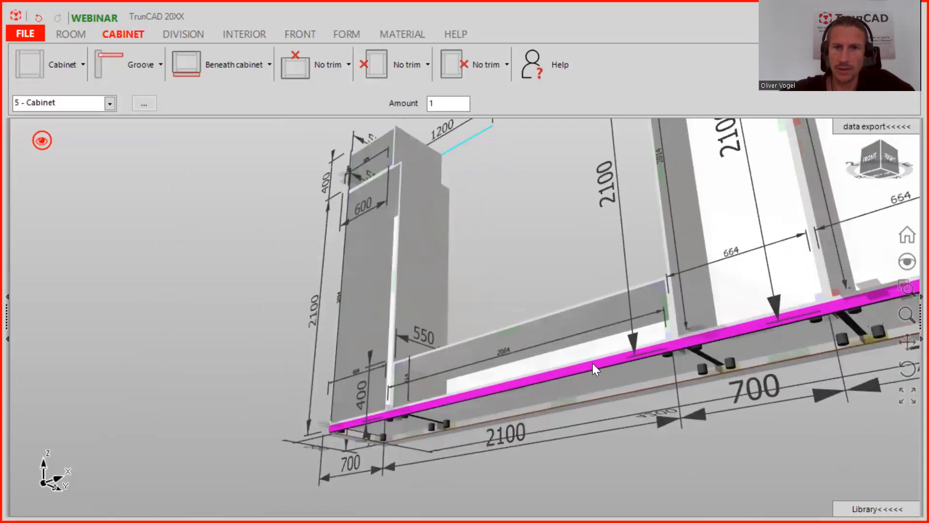
{"action": "mouse_move", "coordinate": [594, 363]}
{"action": "middle_mouse_down"}
{"action": "mouse_move", "coordinate": [674, 369]}
{"action": "mouse_move", "coordinate": [596, 380]}
{"action": "middle_mouse_up"}
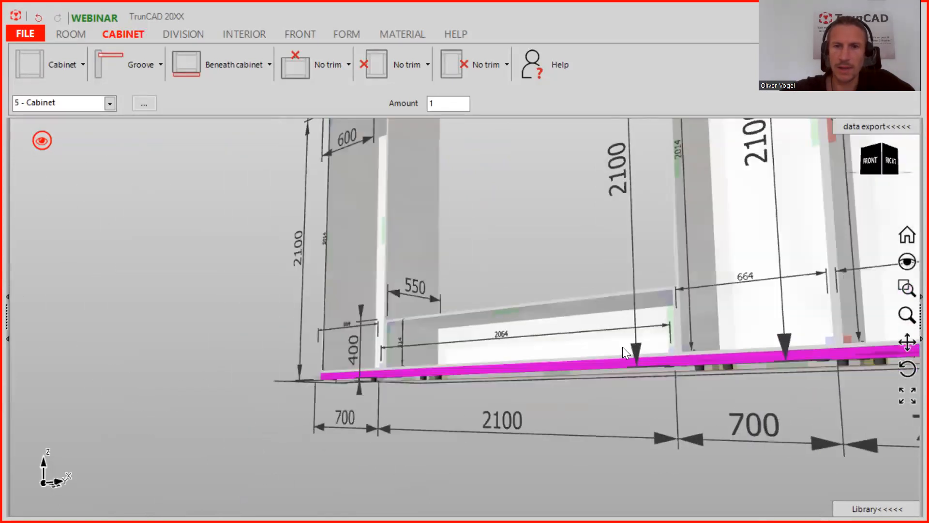
Review the stacked upper cabinet, the whole cabinet arrangement and the current plinth settings.
{"action": "scroll", "coordinate": [625, 340], "scroll_direction": "down", "scroll_amount": 5}
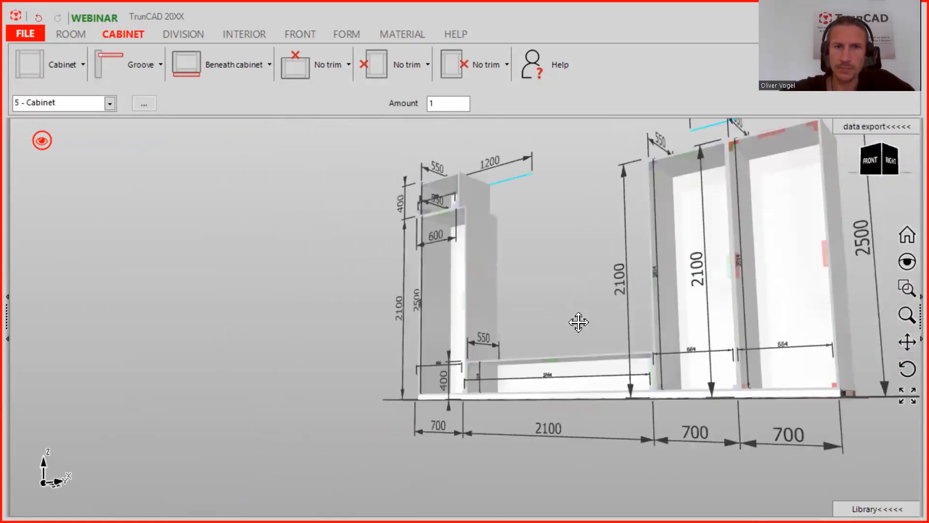
{"action": "middle_click_drag", "start_coordinate": [446, 194], "coordinate": [466, 248]}
{"action": "scroll", "coordinate": [465, 248], "scroll_direction": "up", "scroll_amount": 5}
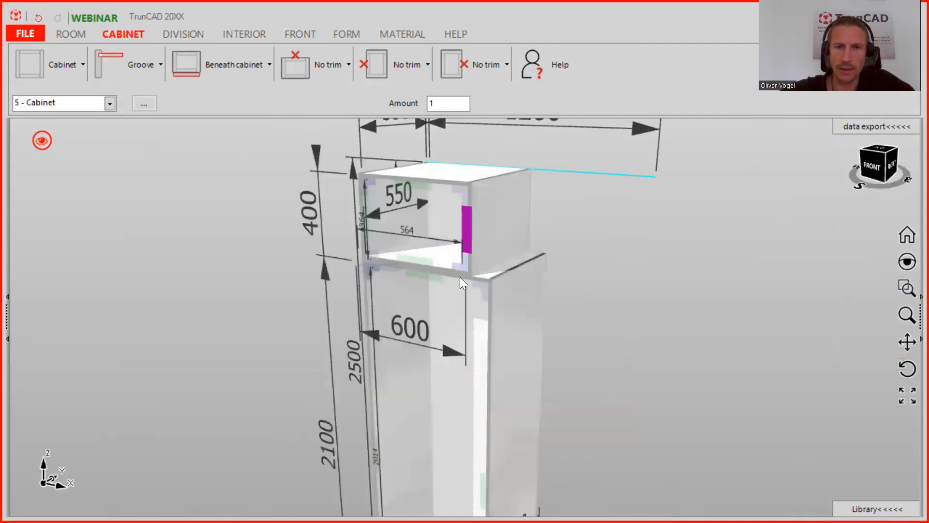
{"action": "scroll", "coordinate": [473, 252], "scroll_direction": "down", "scroll_amount": 5}
{"action": "middle_click_drag", "start_coordinate": [652, 384], "coordinate": [526, 271]}
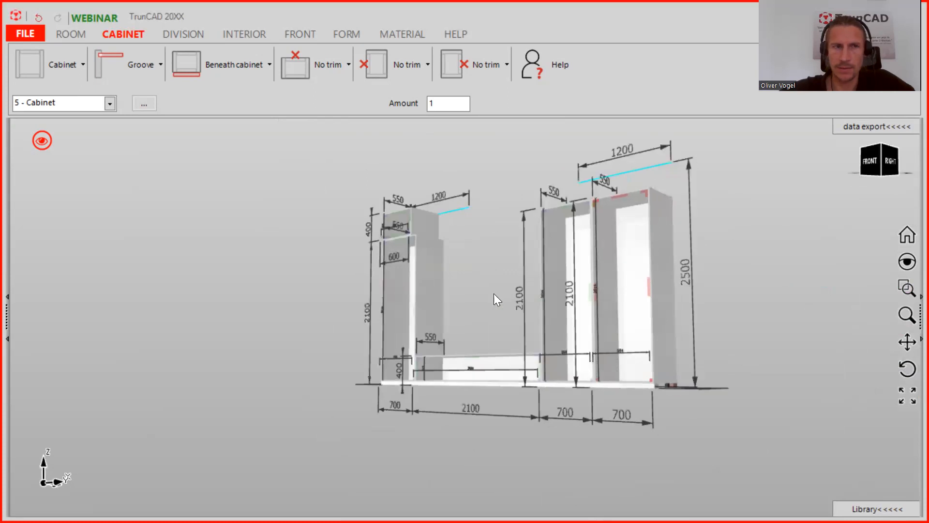
{"action": "left_click", "coordinate": [243, 56]}
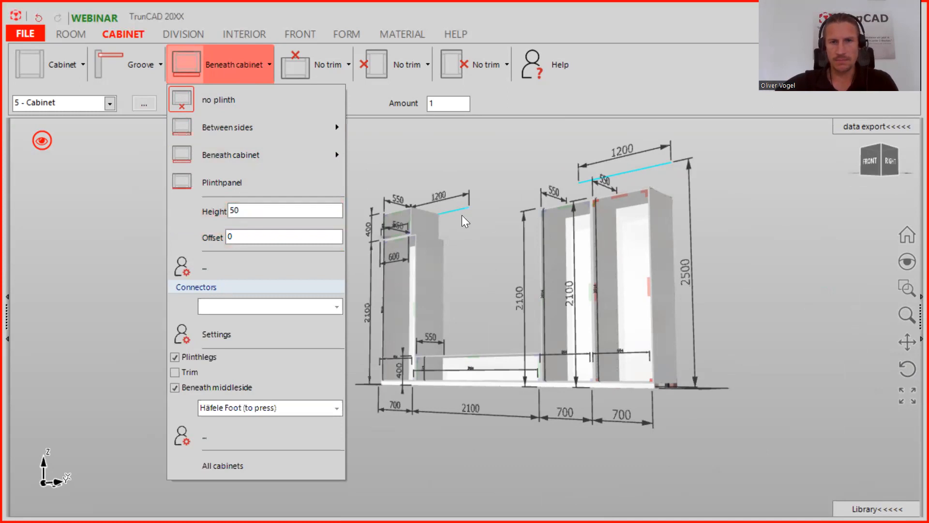
{"action": "left_click", "coordinate": [765, 276]}
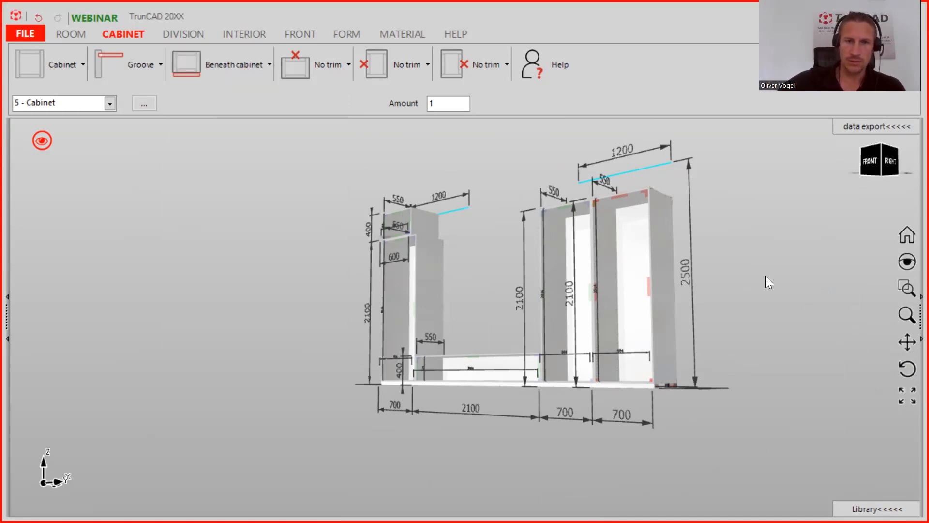
Add a new cabinet on top of the low cabinet, at its rear corner beside the tall cabinet with the stacked unit.
{"action": "middle_click_drag", "start_coordinate": [740, 279], "coordinate": [763, 329]}
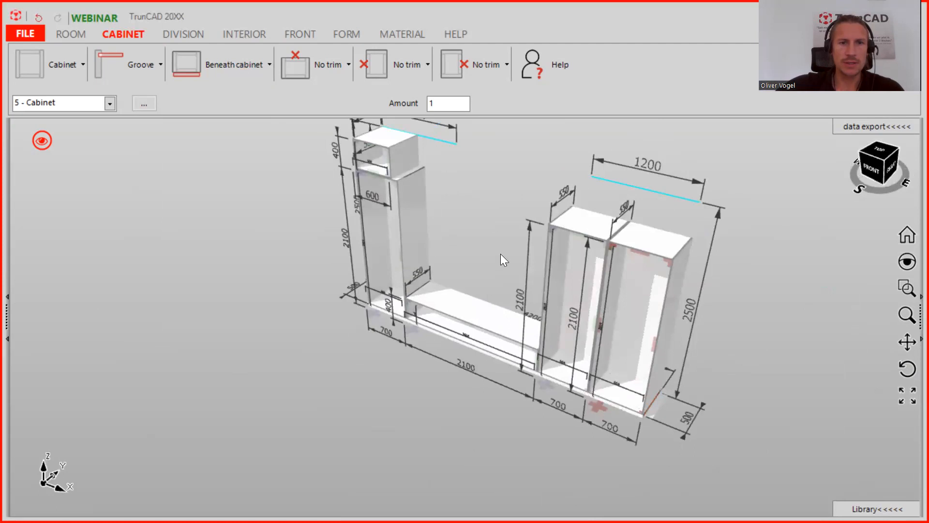
{"action": "scroll", "coordinate": [379, 272], "scroll_direction": "up", "scroll_amount": 4}
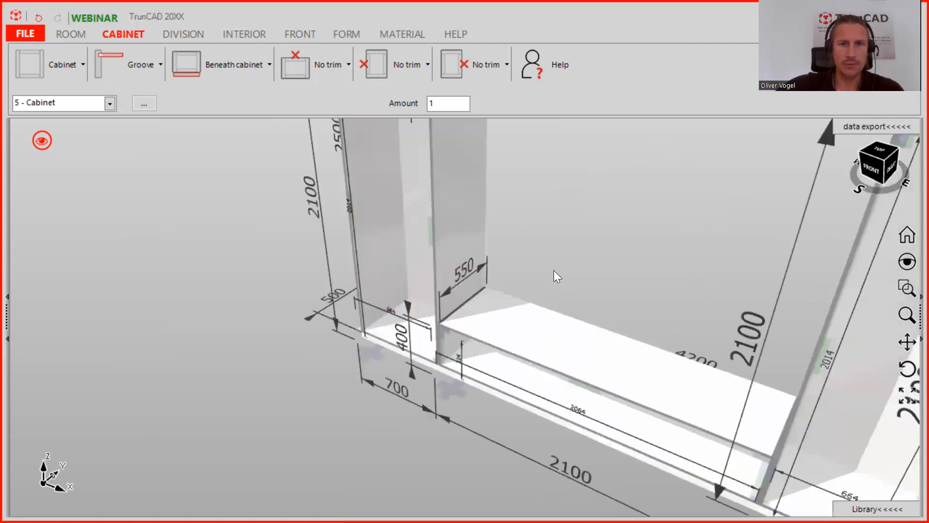
{"action": "scroll", "coordinate": [611, 290], "scroll_direction": "down", "scroll_amount": 1}
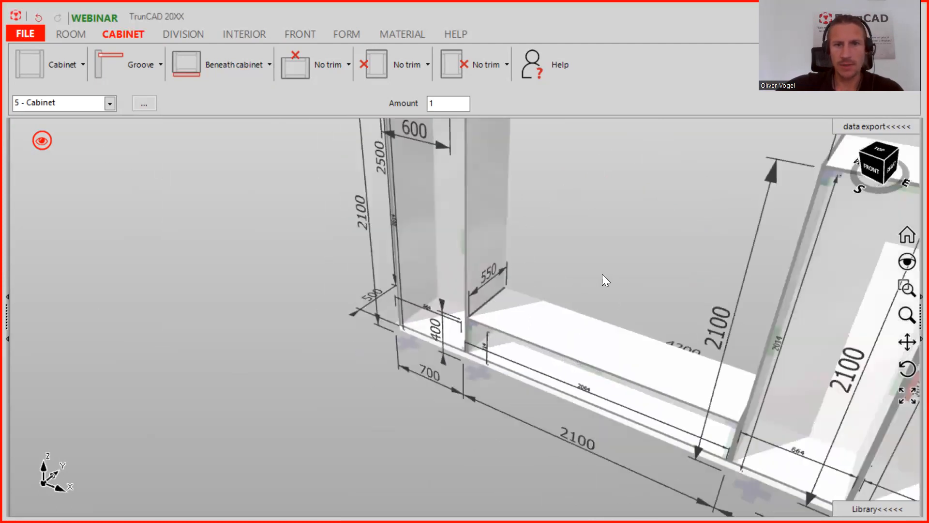
{"action": "scroll", "coordinate": [599, 272], "scroll_direction": "up", "scroll_amount": 4}
{"action": "middle_click_drag", "start_coordinate": [509, 264], "coordinate": [532, 274]}
{"action": "scroll", "coordinate": [372, 300], "scroll_direction": "up", "scroll_amount": 2}
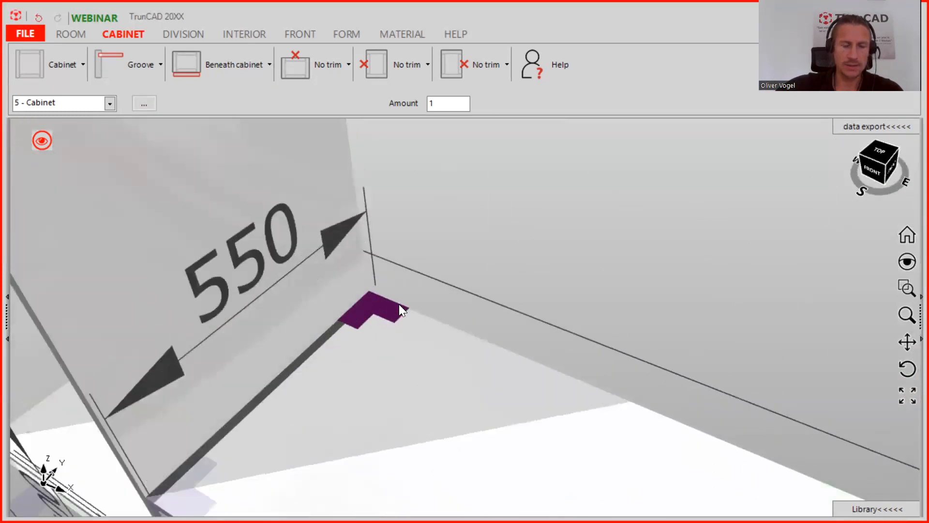
{"action": "scroll", "coordinate": [561, 241], "scroll_direction": "down", "scroll_amount": 1}
{"action": "scroll", "coordinate": [554, 242], "scroll_direction": "down", "scroll_amount": 1}
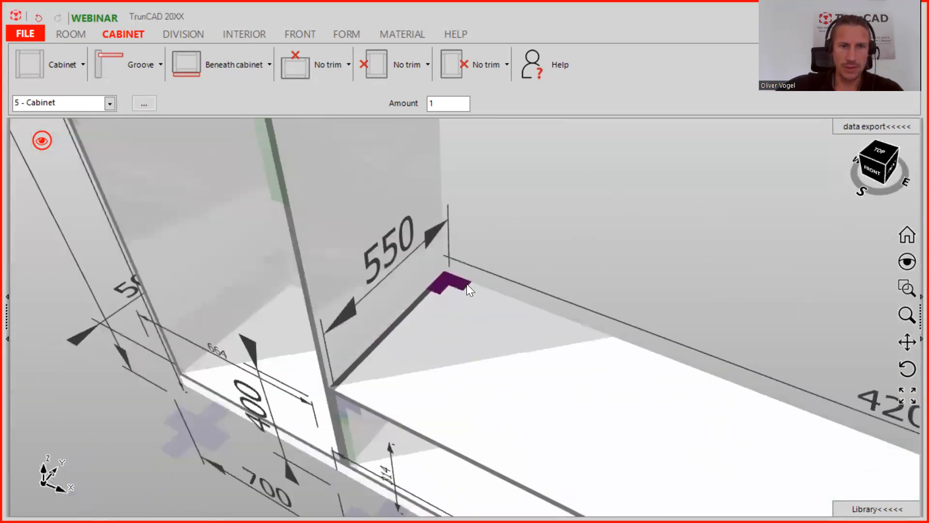
{"action": "scroll", "coordinate": [460, 282], "scroll_direction": "up", "scroll_amount": 2}
{"action": "right_click", "coordinate": [442, 279]}
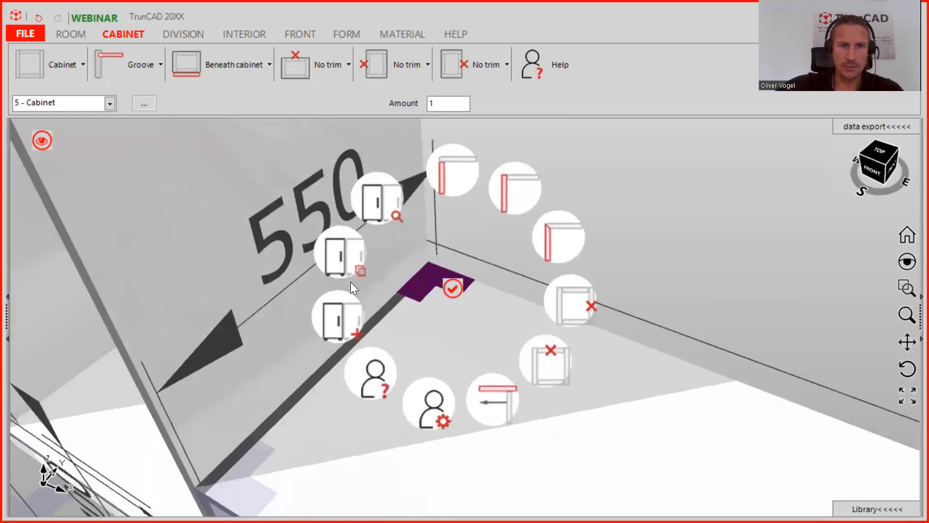
{"action": "left_click", "coordinate": [348, 318]}
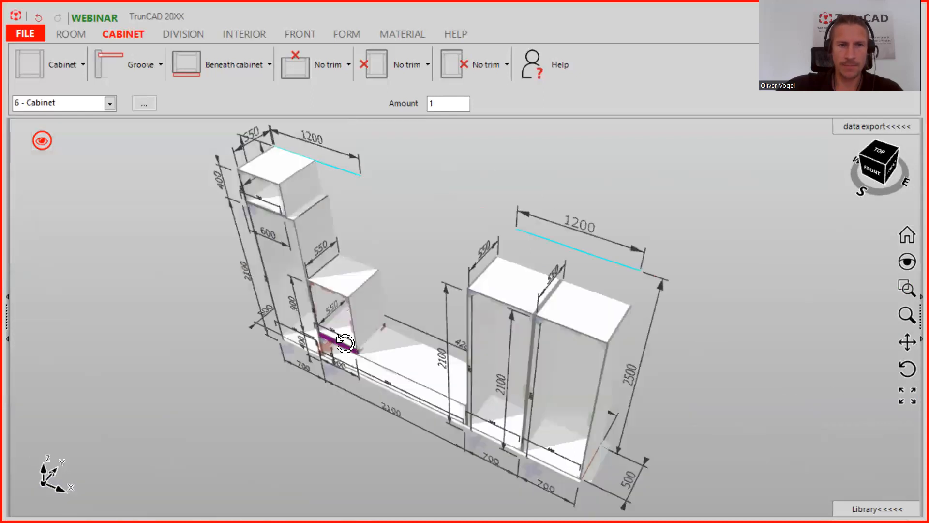
Turn off the plinth legs and set the new insert cabinet to no plinth.
{"action": "middle_click_drag", "start_coordinate": [344, 309], "coordinate": [346, 294]}
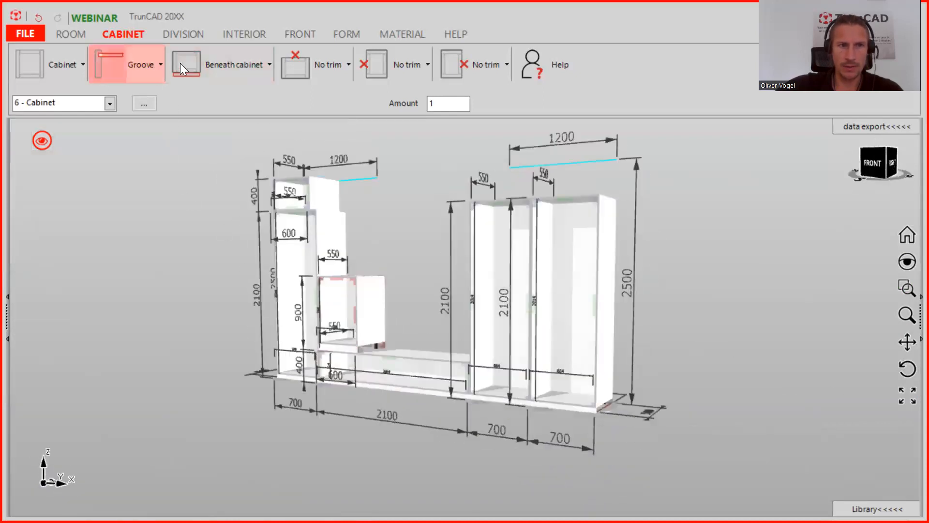
{"action": "left_click", "coordinate": [220, 62]}
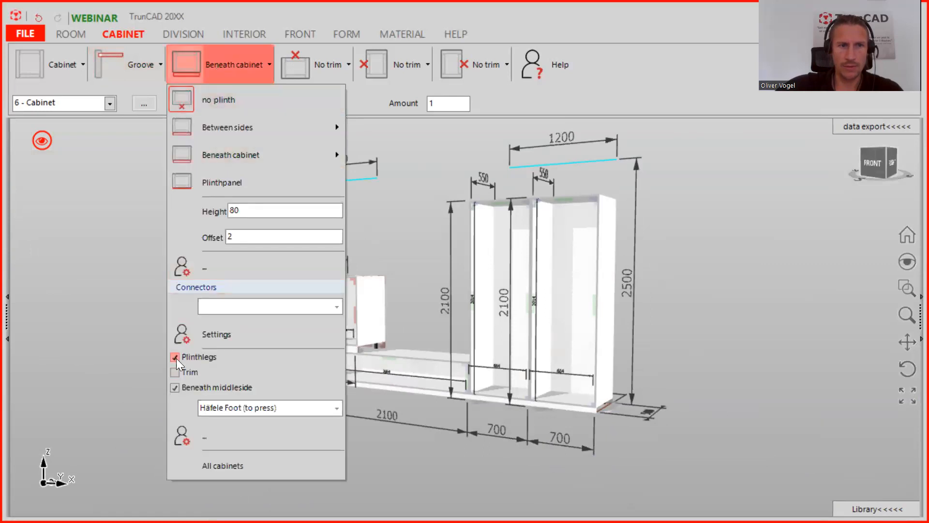
{"action": "left_click", "coordinate": [224, 101]}
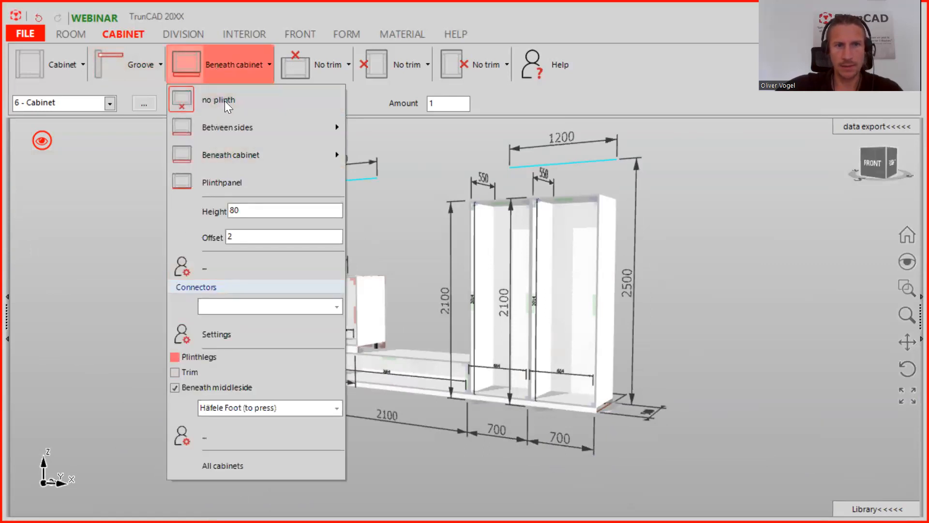
{"action": "left_click", "coordinate": [225, 100]}
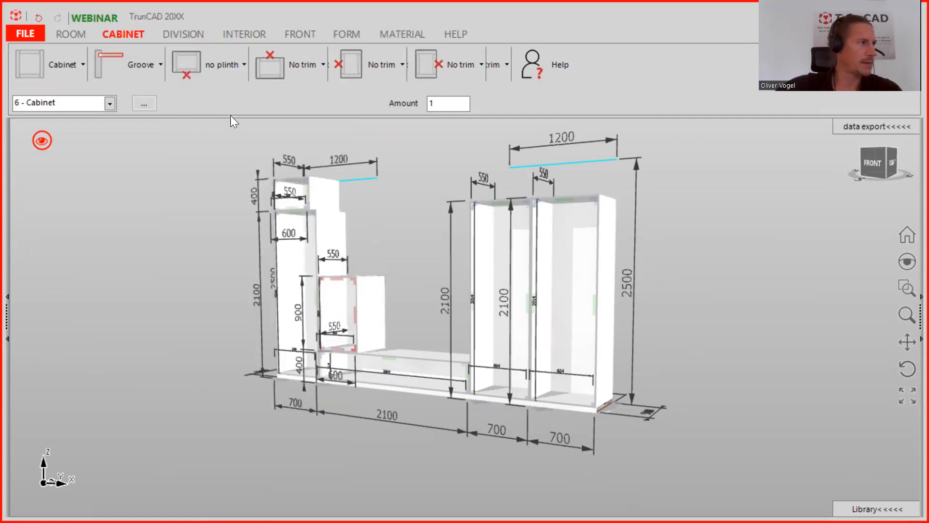
Set the insert cabinet's height to 600 and its width to 740.
{"action": "scroll", "coordinate": [308, 282], "scroll_direction": "up", "scroll_amount": 5}
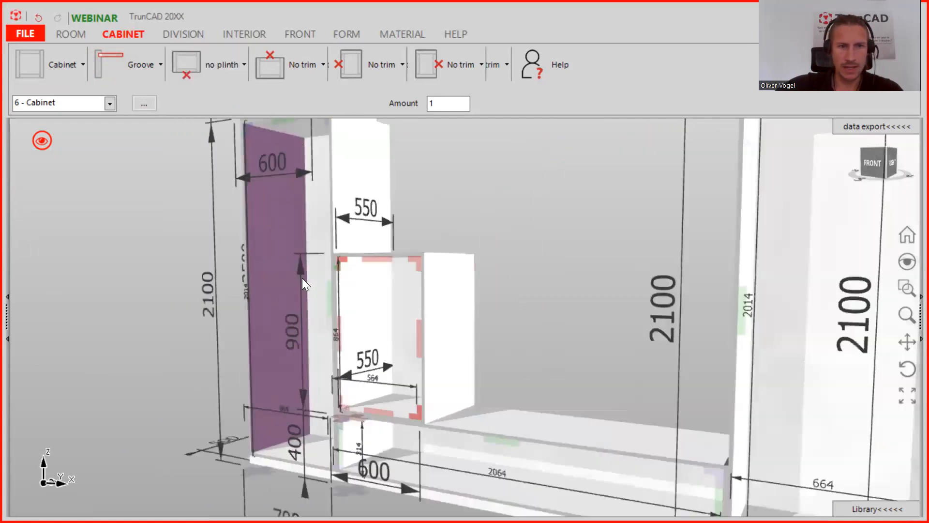
{"action": "left_click", "coordinate": [302, 282]}
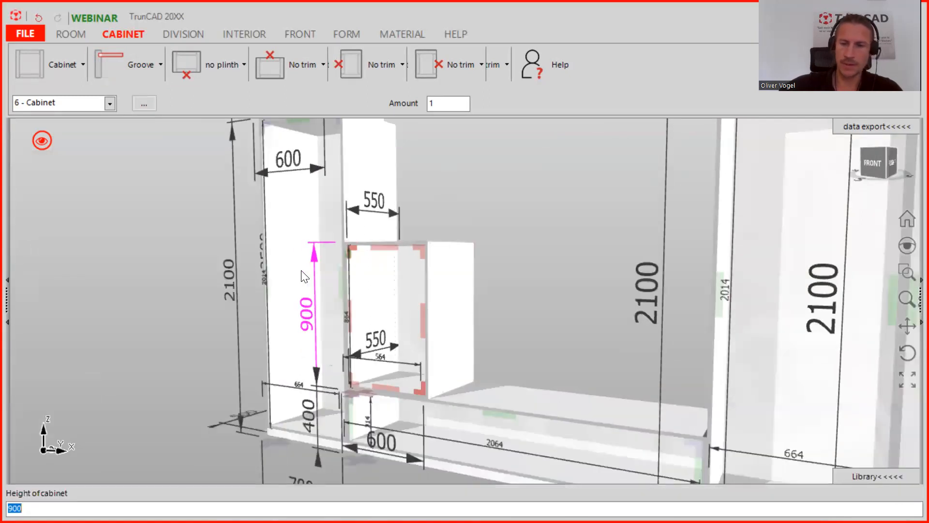
{"action": "type", "text": "600"}
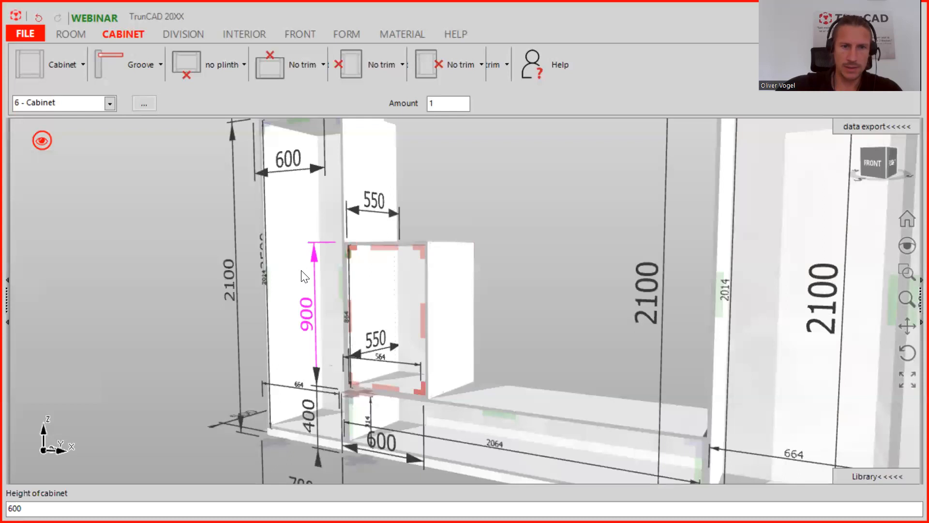
{"action": "key", "text": "Return"}
{"action": "middle_click_drag", "start_coordinate": [437, 429], "coordinate": [443, 371]}
{"action": "left_click", "coordinate": [415, 409]}
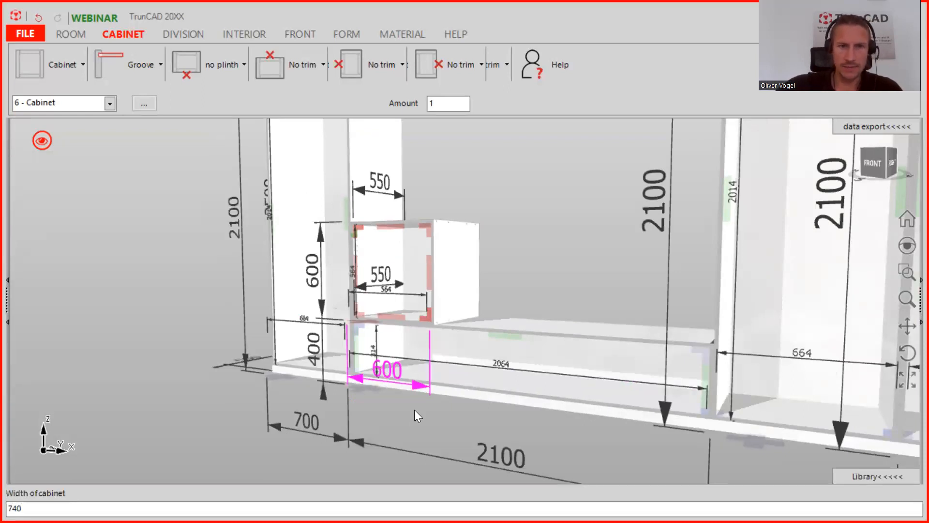
{"action": "key", "text": "Return"}
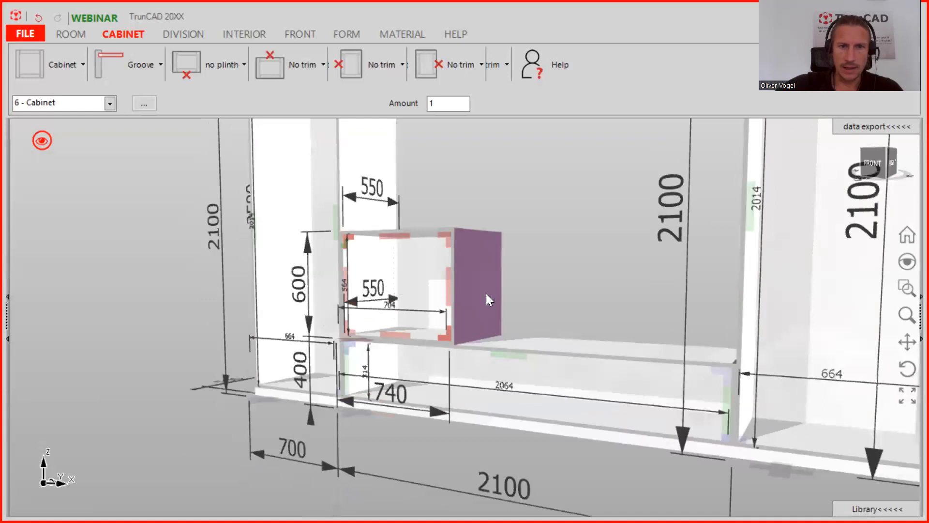
{"action": "middle_click_drag", "start_coordinate": [498, 284], "coordinate": [486, 300]}
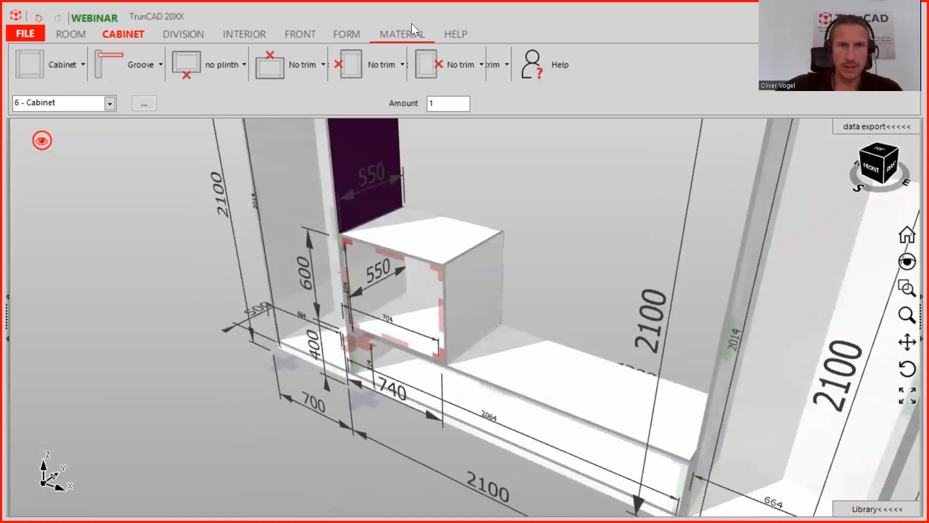
{"action": "left_click", "coordinate": [408, 36]}
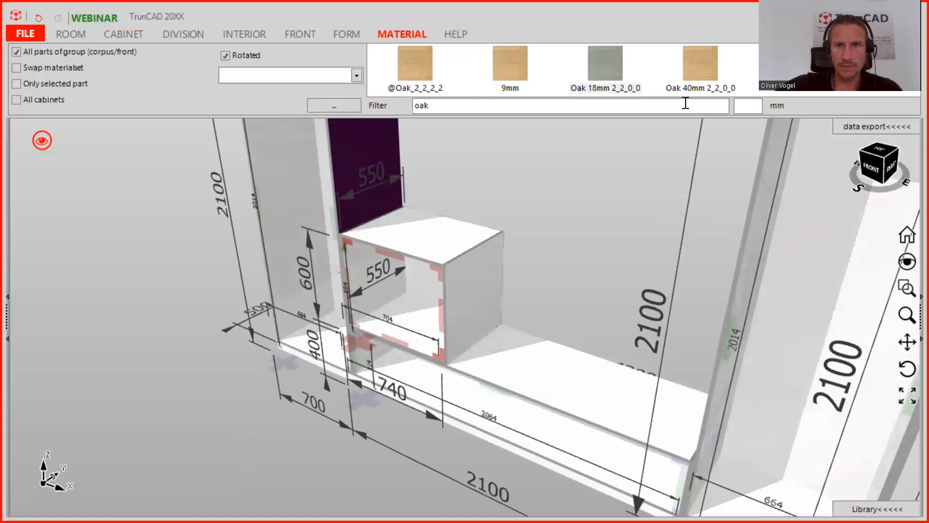
{"action": "left_click", "coordinate": [741, 106]}
{"action": "type", "text": "40"}
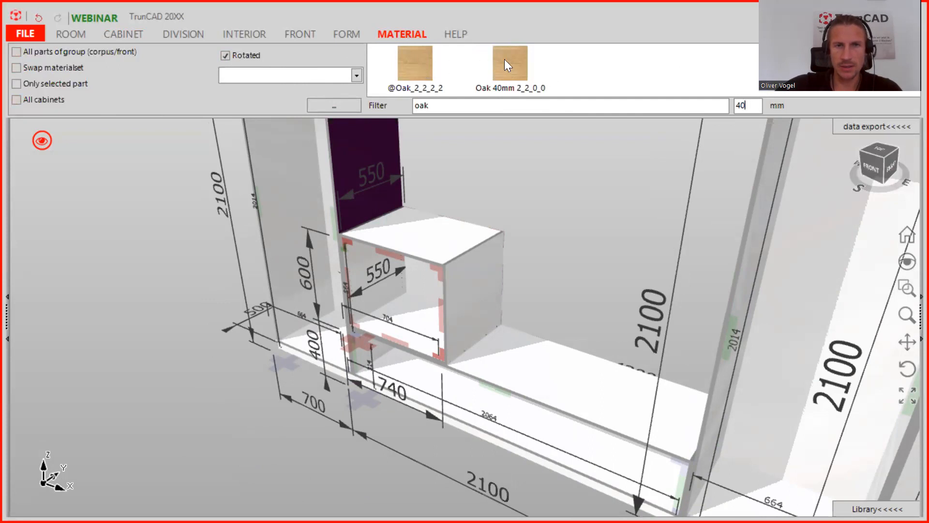
{"action": "left_click", "coordinate": [425, 67]}
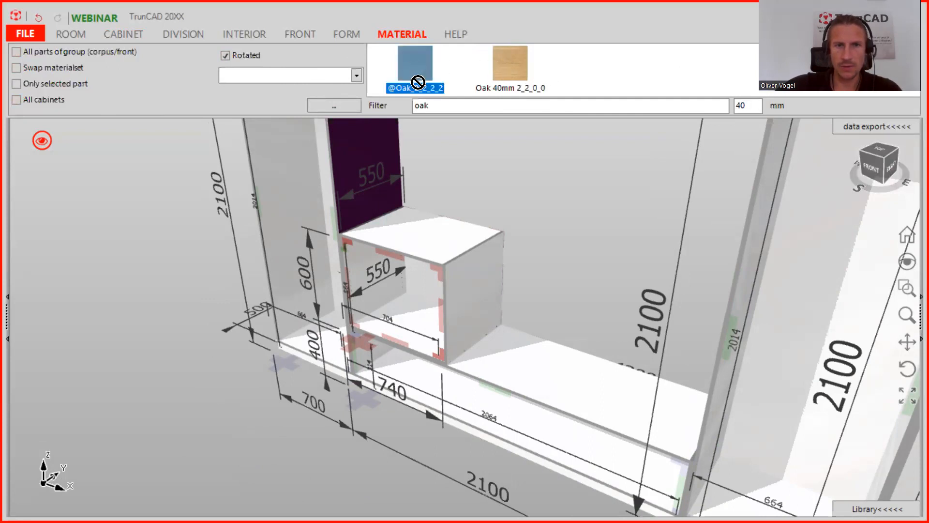
{"action": "left_click", "coordinate": [468, 270]}
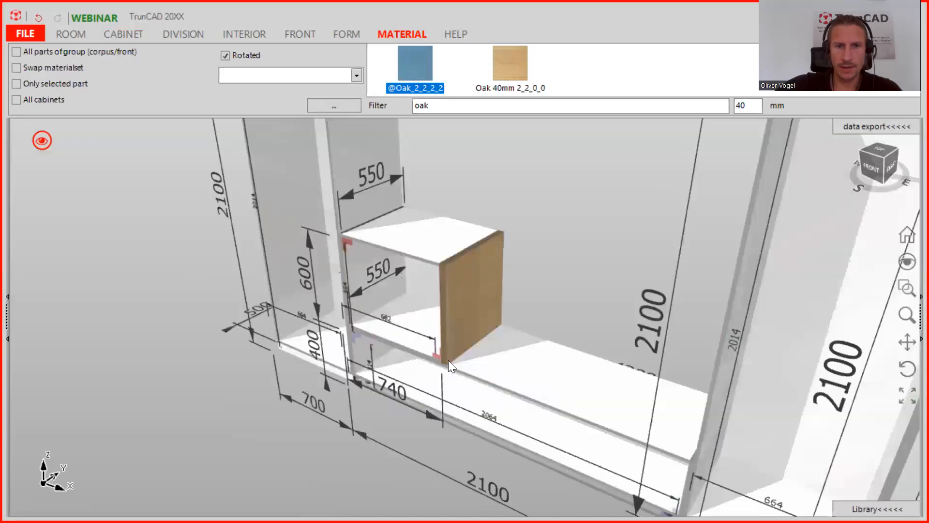
Divide the low cabinet into three compartments with two double vertical partitions that pass through the top but not the bottom.
{"action": "scroll", "coordinate": [443, 364], "scroll_direction": "up", "scroll_amount": 1}
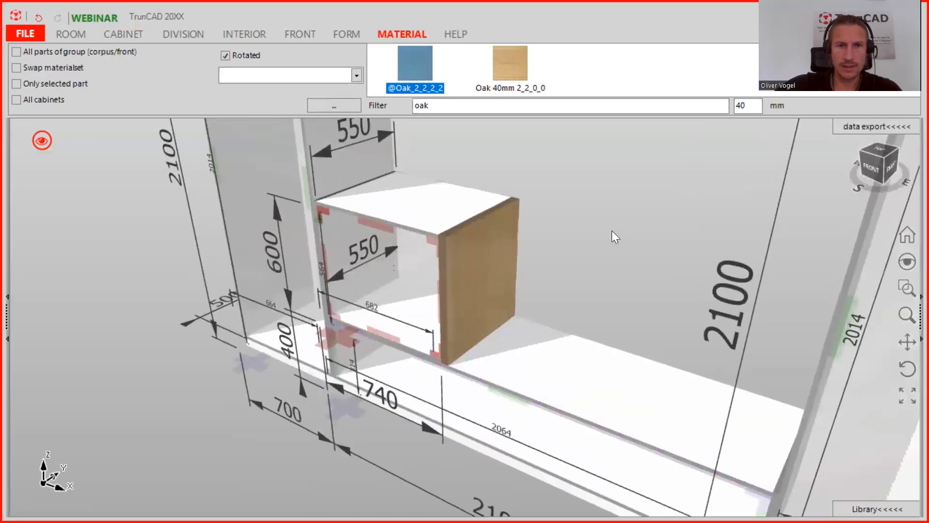
{"action": "scroll", "coordinate": [616, 235], "scroll_direction": "down", "scroll_amount": 3}
{"action": "middle_click_drag", "start_coordinate": [616, 236], "coordinate": [659, 204]}
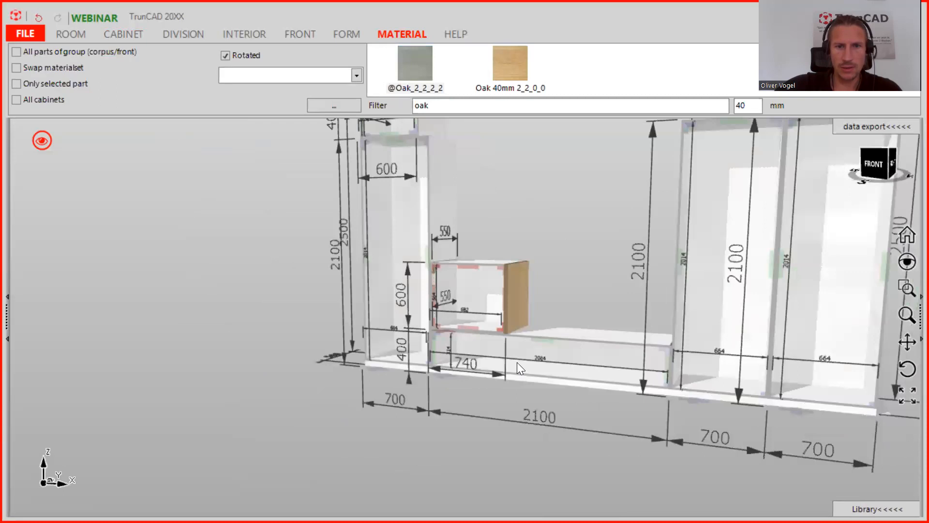
{"action": "scroll", "coordinate": [517, 362], "scroll_direction": "up", "scroll_amount": 2}
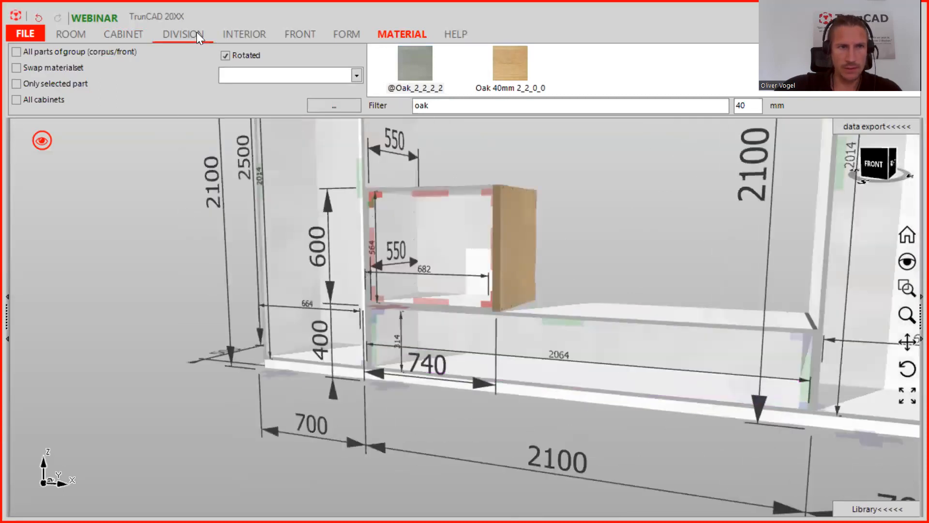
{"action": "left_click", "coordinate": [182, 34]}
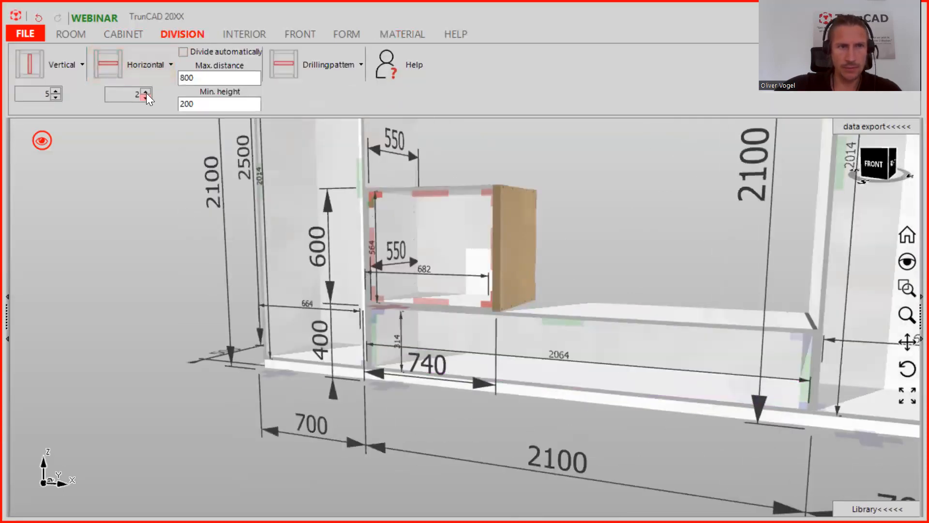
{"action": "left_click", "coordinate": [57, 64]}
{"action": "left_click", "coordinate": [61, 175]}
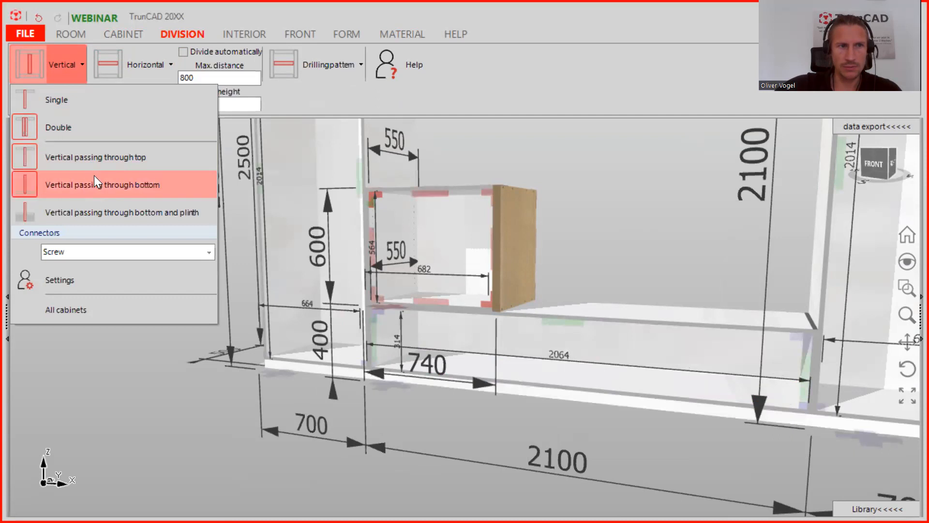
{"action": "left_click_drag", "start_coordinate": [33, 63], "coordinate": [37, 183]}
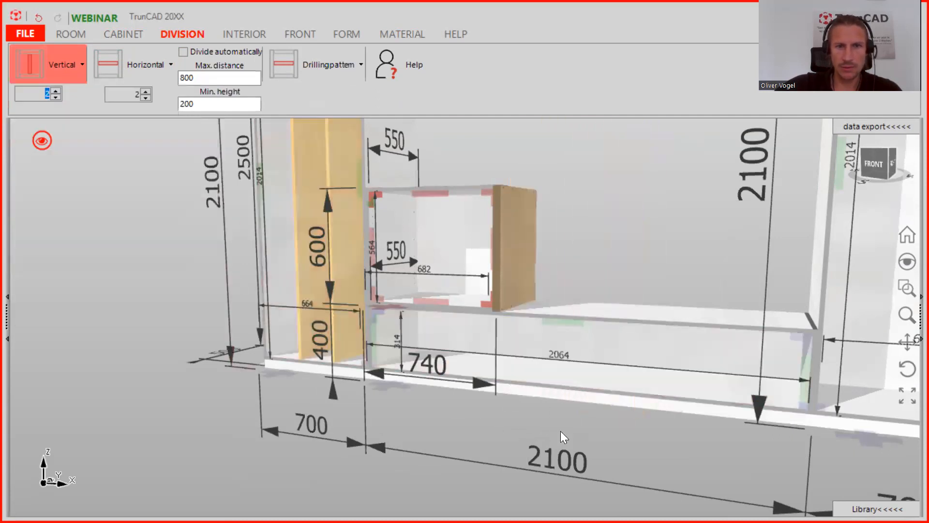
{"action": "middle_click_drag", "start_coordinate": [638, 439], "coordinate": [628, 389]}
{"action": "left_click_drag", "start_coordinate": [53, 63], "coordinate": [580, 324]}
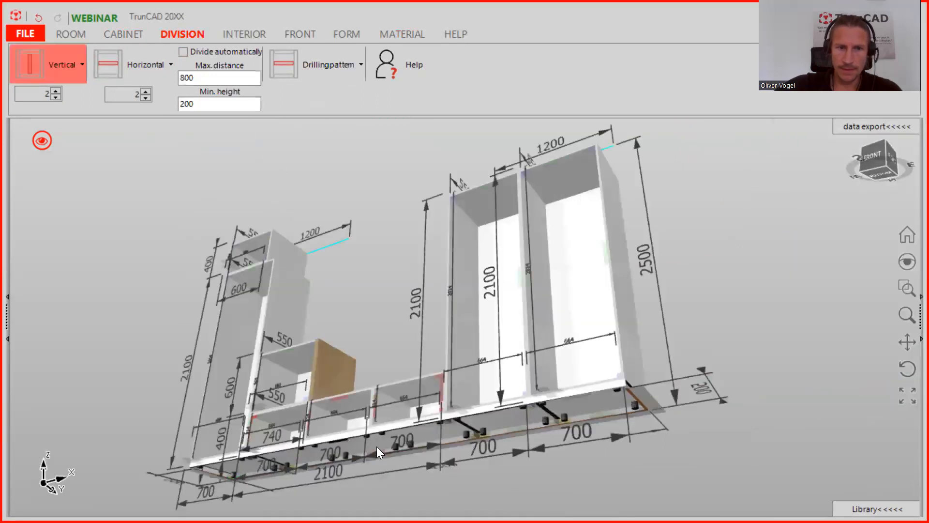
Set the low cabinet's double vertical partitions to pass through the bottom as well.
{"action": "scroll", "coordinate": [376, 446], "scroll_direction": "up", "scroll_amount": 3}
{"action": "scroll", "coordinate": [431, 350], "scroll_direction": "up", "scroll_amount": 2}
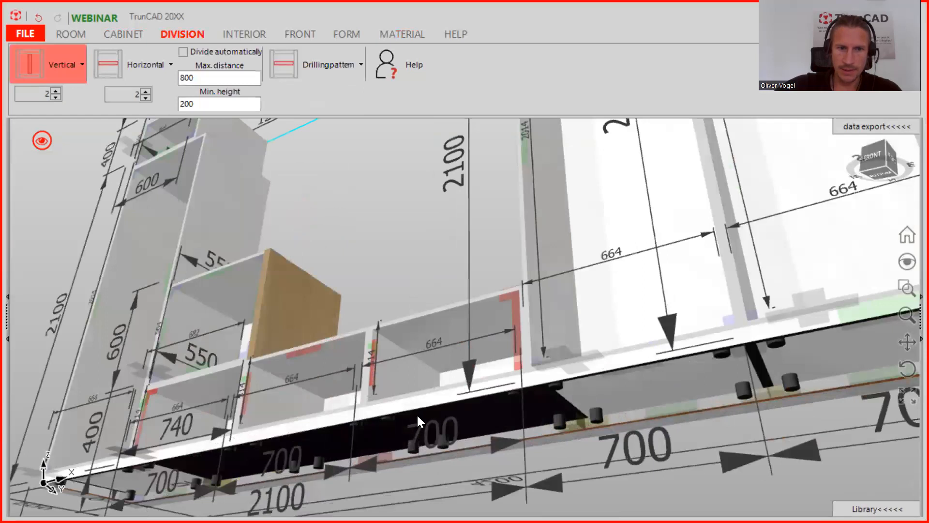
{"action": "left_click", "coordinate": [64, 70]}
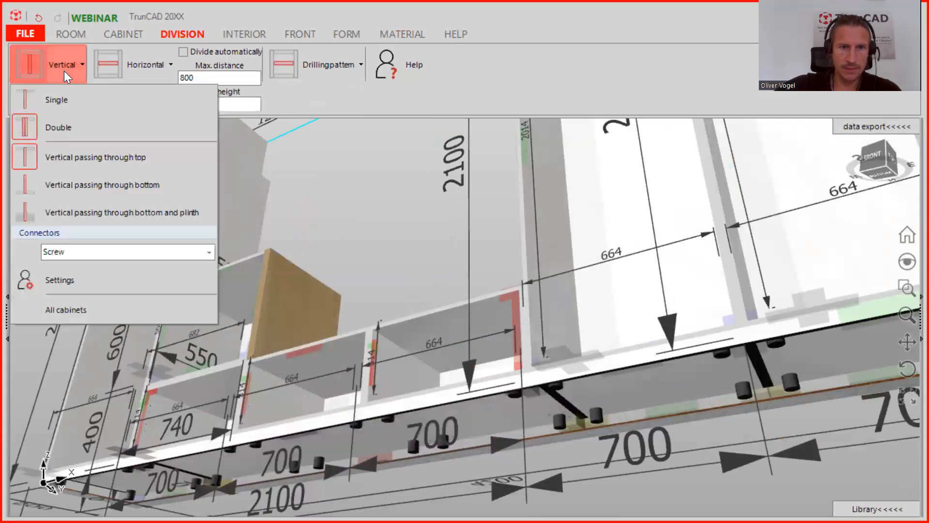
{"action": "left_click", "coordinate": [66, 184]}
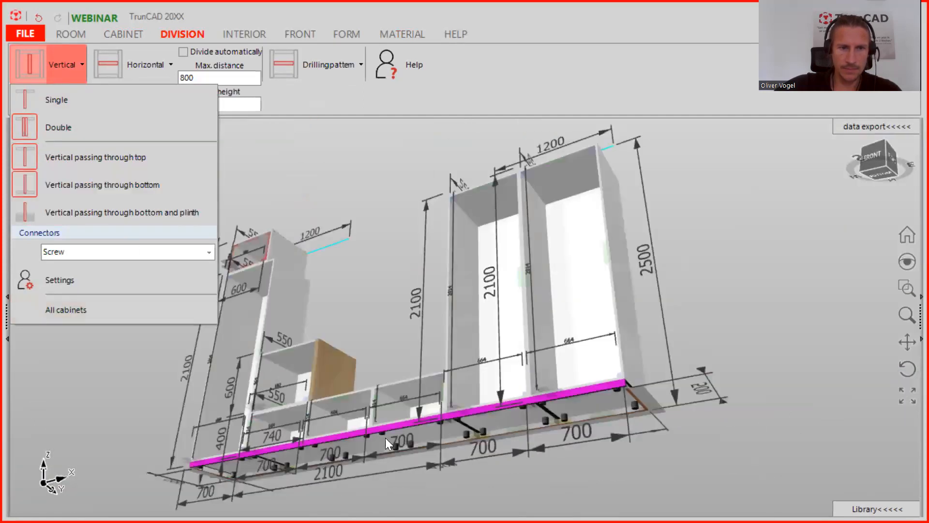
Examine from the front how the insert cabinet's oak side aligns with the low cabinet's first partition.
{"action": "middle_click_drag", "start_coordinate": [376, 444], "coordinate": [408, 410]}
{"action": "middle_click_drag", "start_coordinate": [379, 312], "coordinate": [424, 363]}
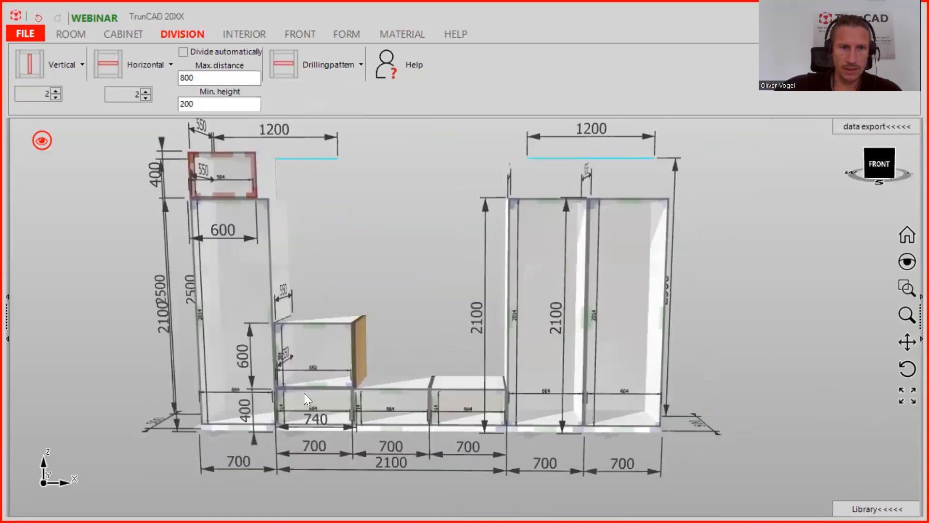
{"action": "scroll", "coordinate": [352, 391], "scroll_direction": "up", "scroll_amount": 10}
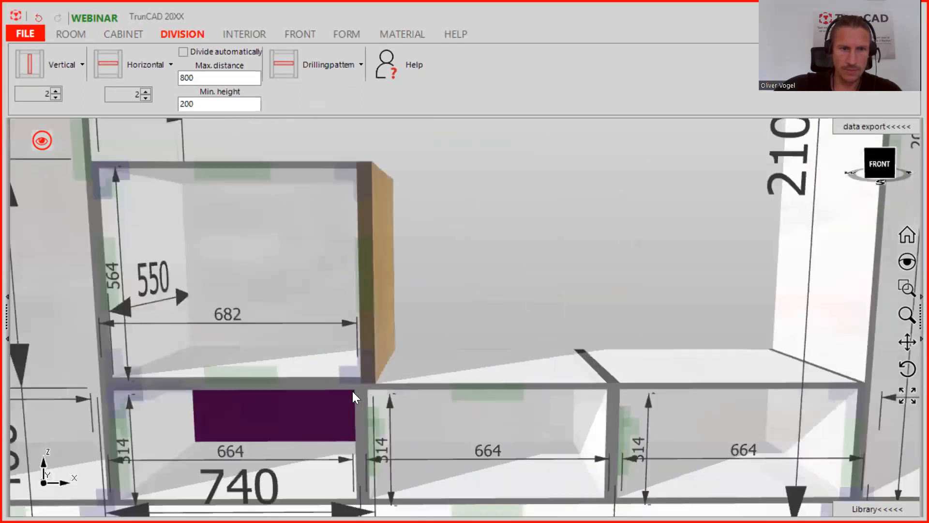
{"action": "scroll", "coordinate": [352, 391], "scroll_direction": "down", "scroll_amount": 10}
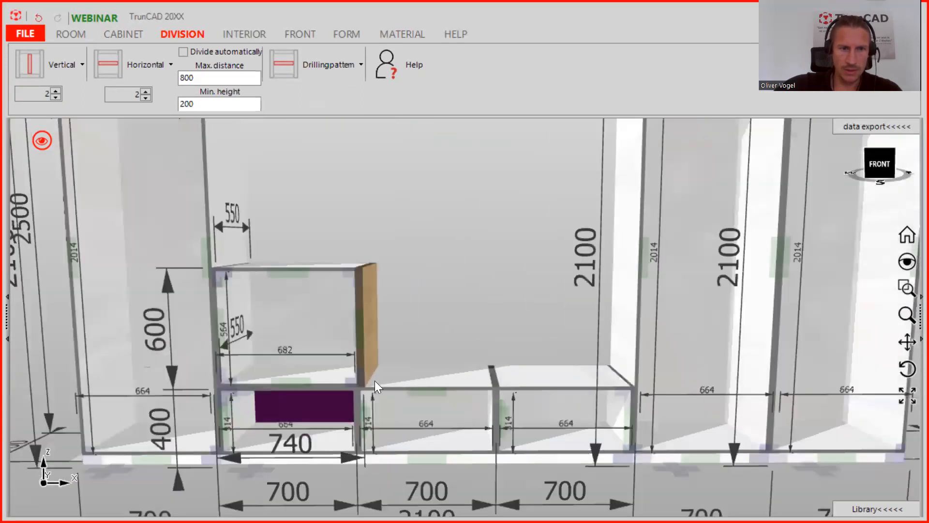
{"action": "middle_click_drag", "start_coordinate": [388, 364], "coordinate": [362, 393]}
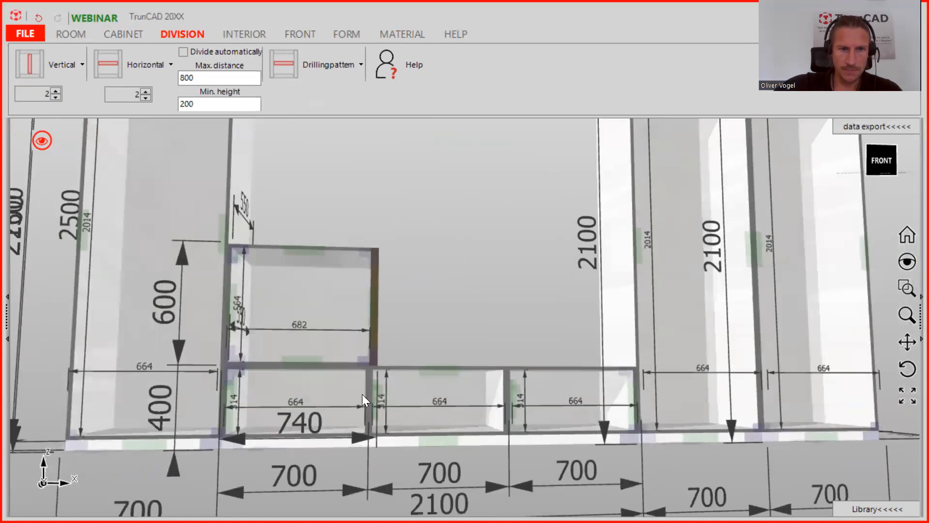
Examine up close the joint where the insert cabinet's oak side stands on the low cabinet's top above the first partition.
{"action": "scroll", "coordinate": [370, 361], "scroll_direction": "up", "scroll_amount": 8}
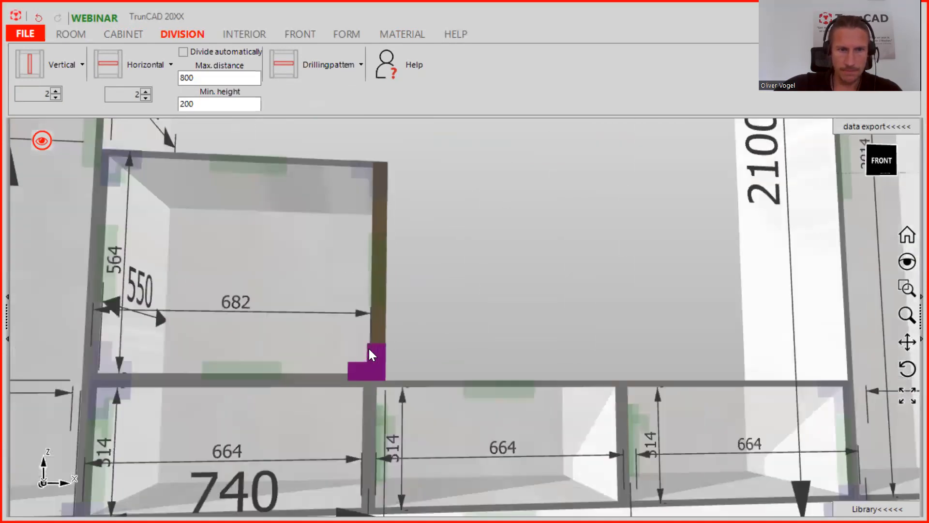
{"action": "scroll", "coordinate": [365, 387], "scroll_direction": "up", "scroll_amount": 4}
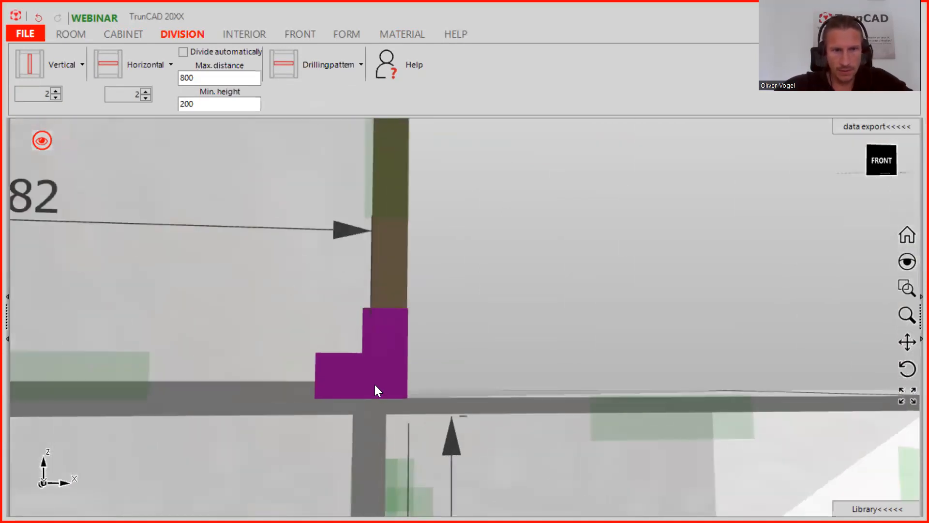
{"action": "scroll", "coordinate": [379, 387], "scroll_direction": "up", "scroll_amount": 2}
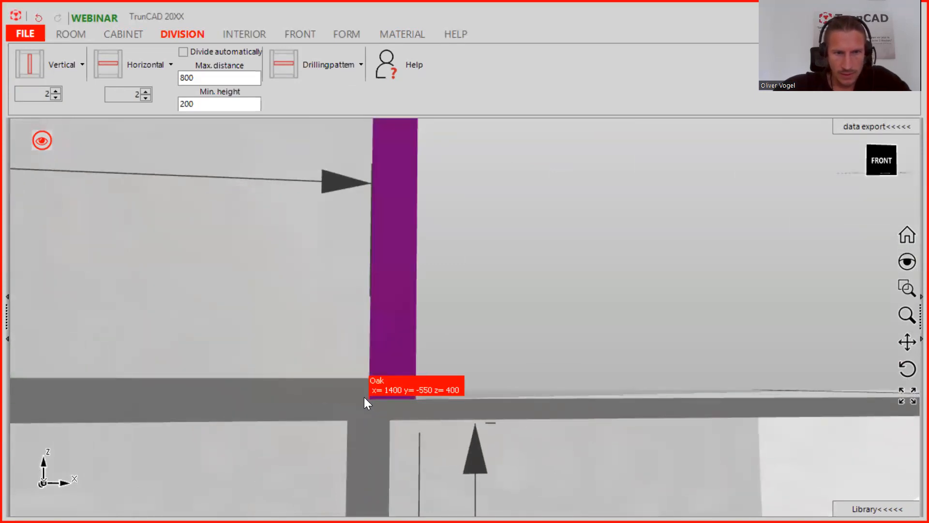
{"action": "scroll", "coordinate": [374, 400], "scroll_direction": "up", "scroll_amount": 5}
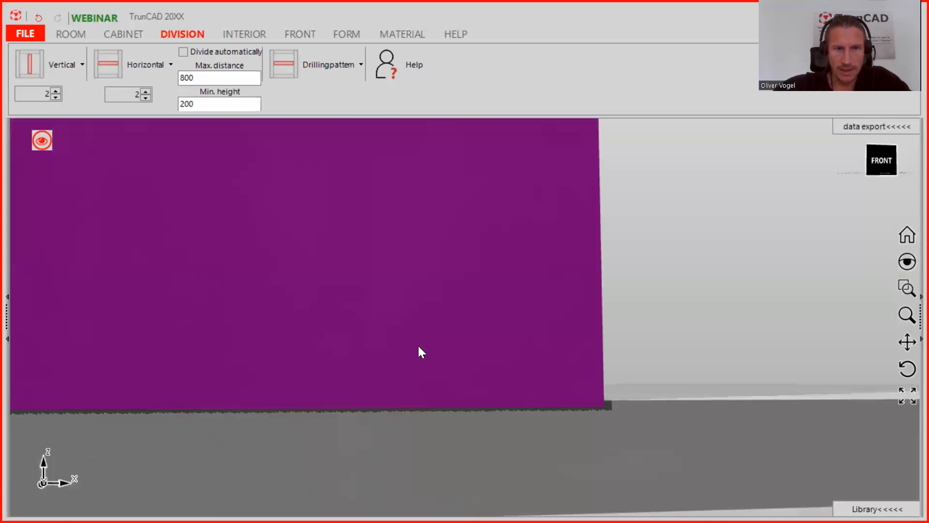
{"action": "scroll", "coordinate": [418, 351], "scroll_direction": "down", "scroll_amount": 5}
{"action": "scroll", "coordinate": [419, 352], "scroll_direction": "down", "scroll_amount": 6}
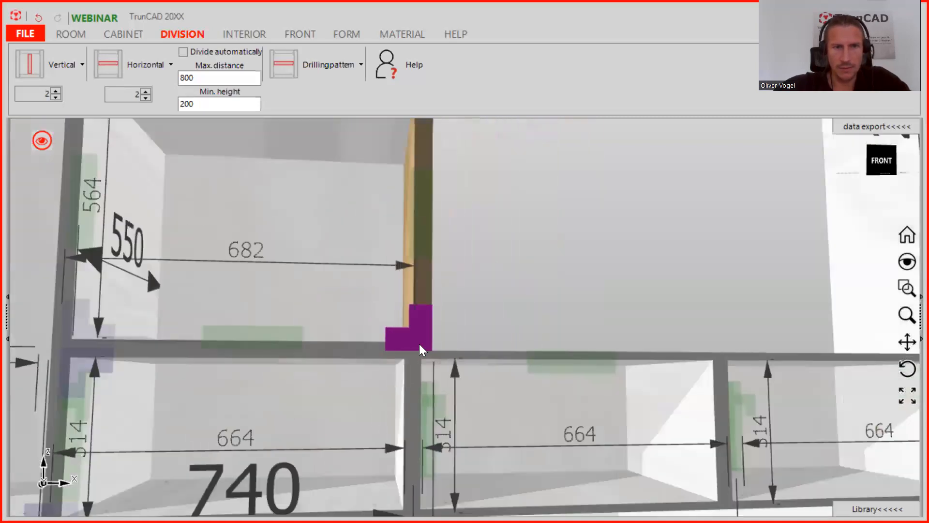
{"action": "middle_click_drag", "start_coordinate": [419, 329], "coordinate": [414, 340]}
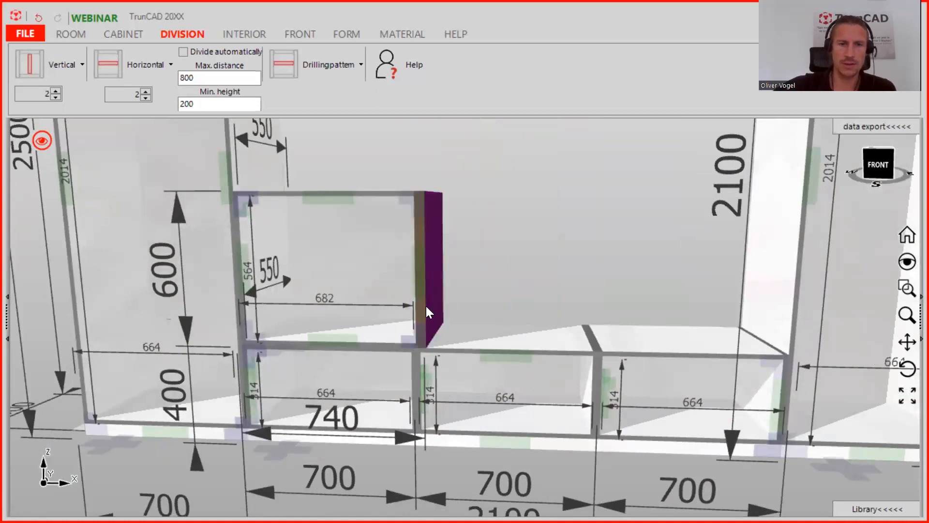
{"action": "middle_click_drag", "start_coordinate": [449, 291], "coordinate": [439, 316]}
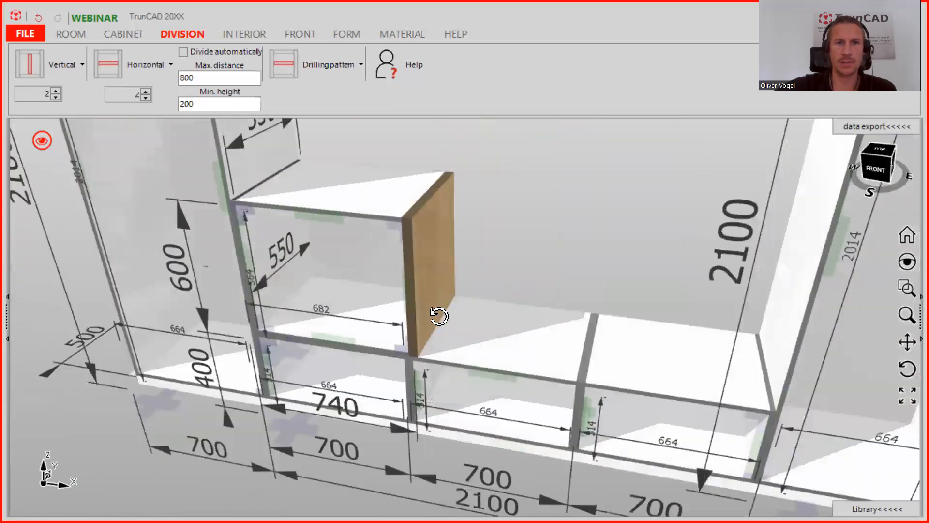
{"action": "scroll", "coordinate": [500, 201], "scroll_direction": "down", "scroll_amount": 2}
{"action": "scroll", "coordinate": [499, 200], "scroll_direction": "down", "scroll_amount": 1}
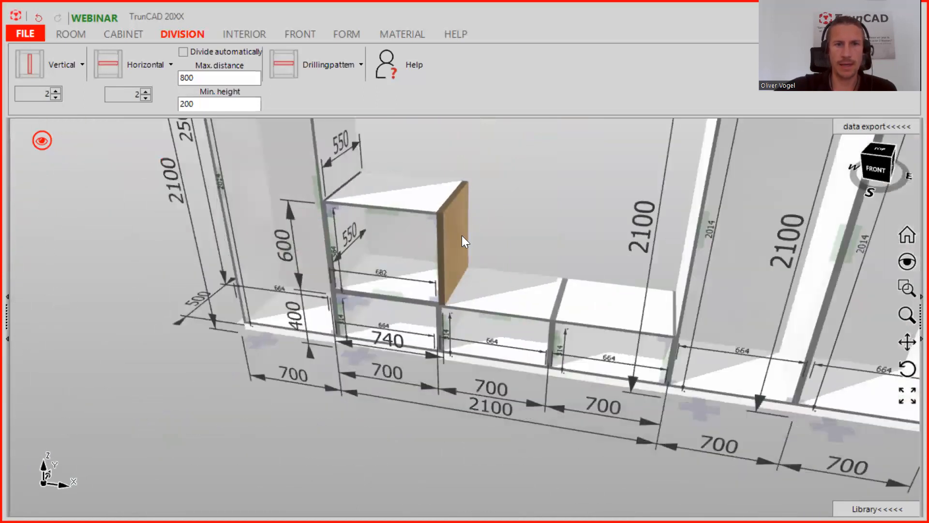
Set the front overlap of the insert cabinet's oak right side to 18 mm.
{"action": "scroll", "coordinate": [435, 256], "scroll_direction": "up", "scroll_amount": 3}
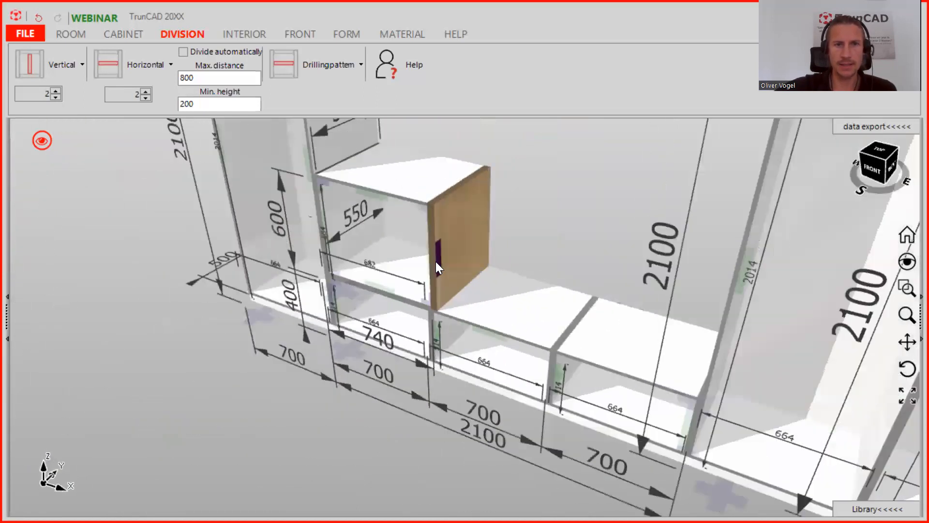
{"action": "scroll", "coordinate": [436, 261], "scroll_direction": "up", "scroll_amount": 1}
{"action": "scroll", "coordinate": [440, 249], "scroll_direction": "up", "scroll_amount": 2}
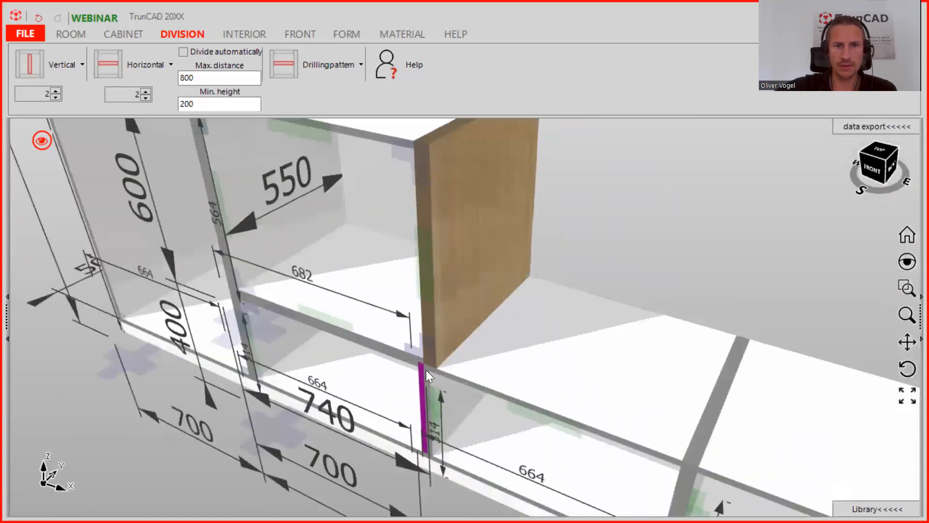
{"action": "scroll", "coordinate": [427, 370], "scroll_direction": "up", "scroll_amount": 4}
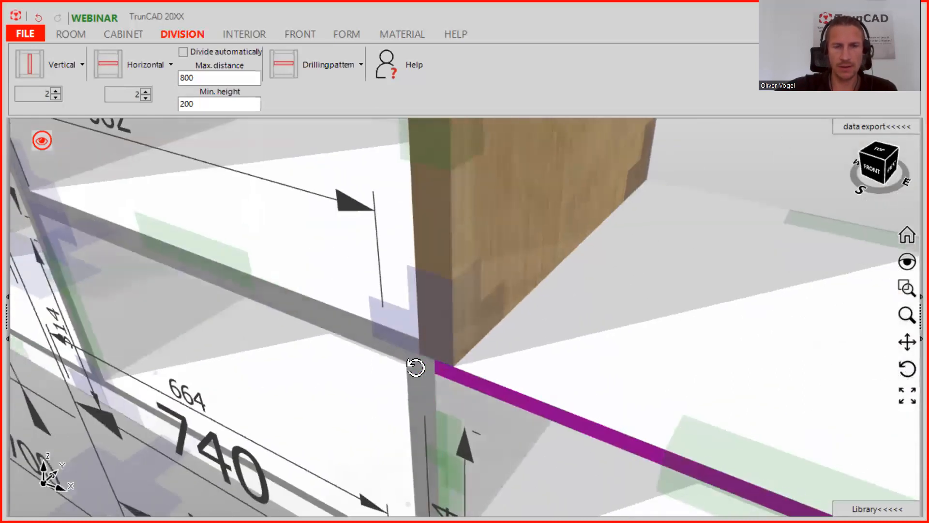
{"action": "middle_click_drag", "start_coordinate": [415, 368], "coordinate": [399, 362]}
{"action": "scroll", "coordinate": [454, 163], "scroll_direction": "down", "scroll_amount": 1}
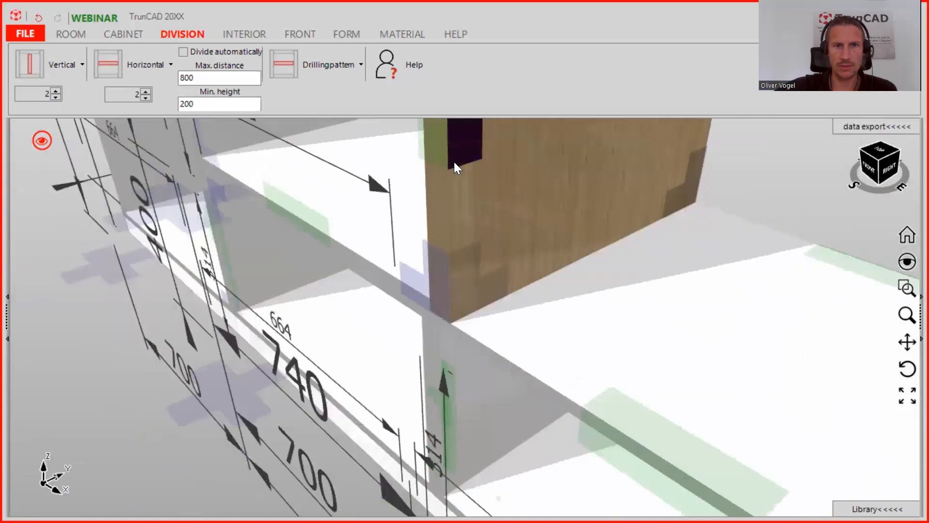
{"action": "right_click", "coordinate": [458, 154]}
{"action": "left_click", "coordinate": [420, 89]}
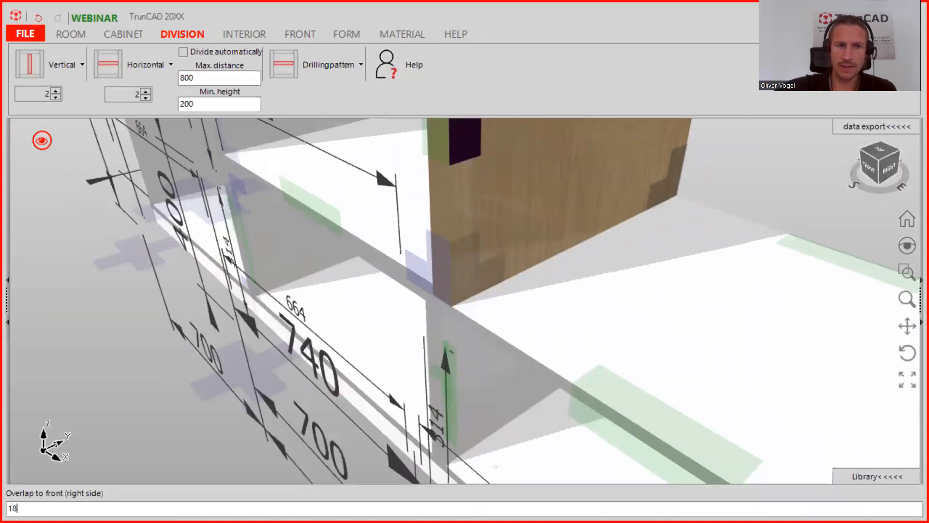
{"action": "key", "text": "Return"}
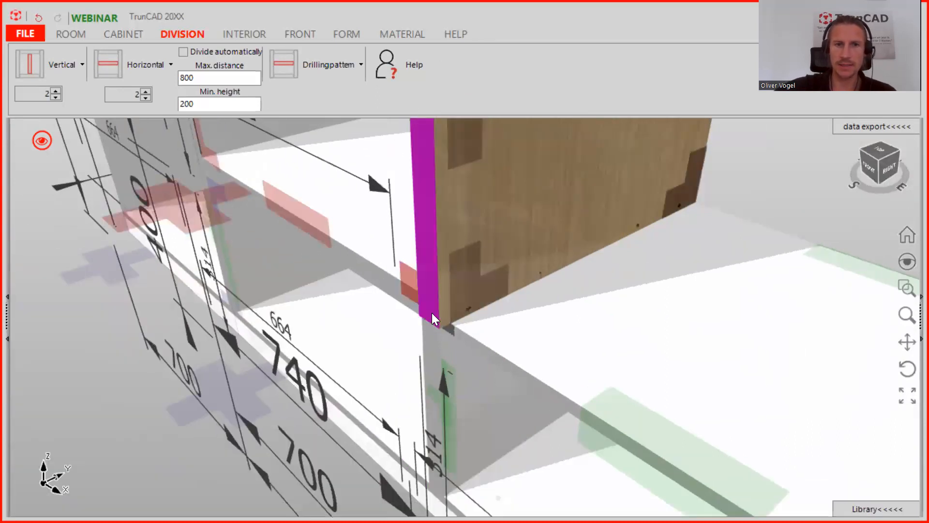
{"action": "scroll", "coordinate": [453, 341], "scroll_direction": "down", "scroll_amount": 1}
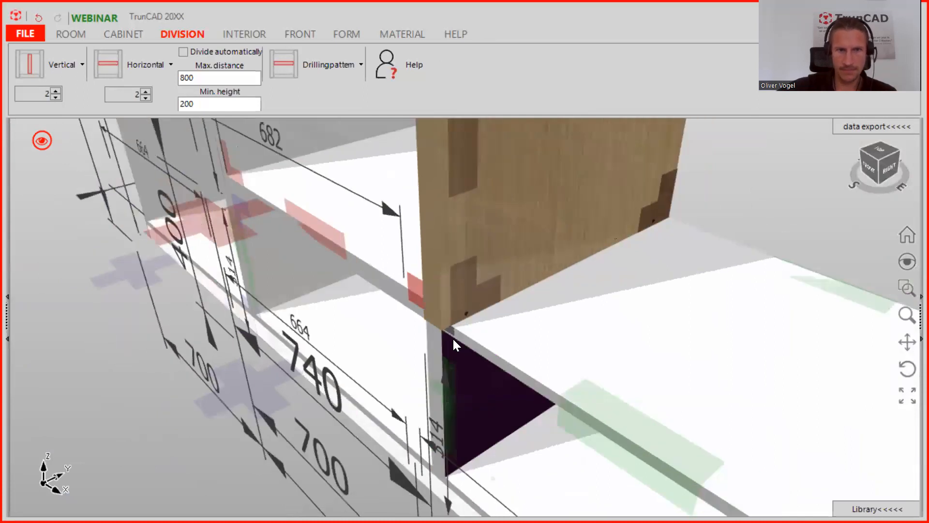
Duplicate the insert cabinet directly on top of itself, starting from its rear corner against the tall cabinet.
{"action": "scroll", "coordinate": [452, 337], "scroll_direction": "down", "scroll_amount": 3}
{"action": "middle_click_drag", "start_coordinate": [592, 160], "coordinate": [610, 237]}
{"action": "scroll", "coordinate": [607, 187], "scroll_direction": "down", "scroll_amount": 3}
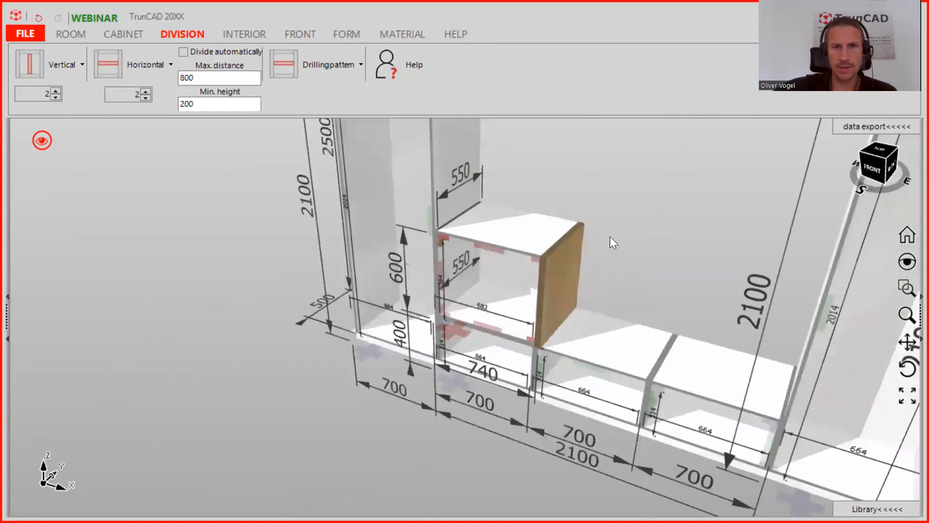
{"action": "middle_click_drag", "start_coordinate": [568, 193], "coordinate": [523, 189]}
{"action": "scroll", "coordinate": [524, 189], "scroll_direction": "up", "scroll_amount": 2}
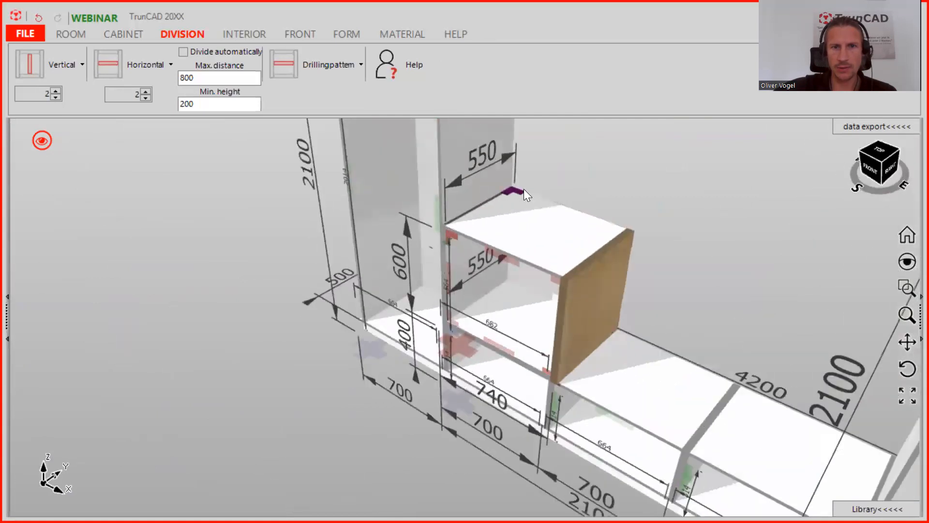
{"action": "scroll", "coordinate": [515, 189], "scroll_direction": "up", "scroll_amount": 3}
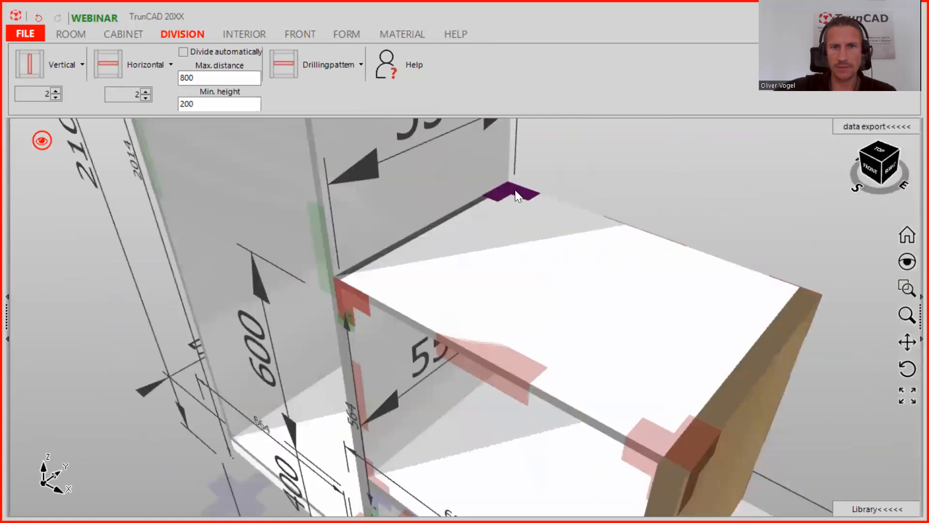
{"action": "right_click", "coordinate": [514, 190]}
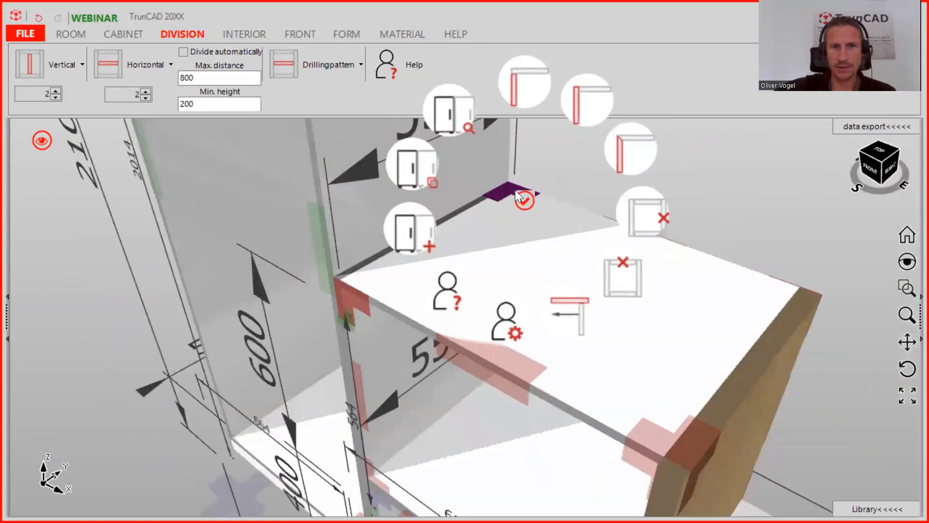
{"action": "left_click", "coordinate": [406, 176]}
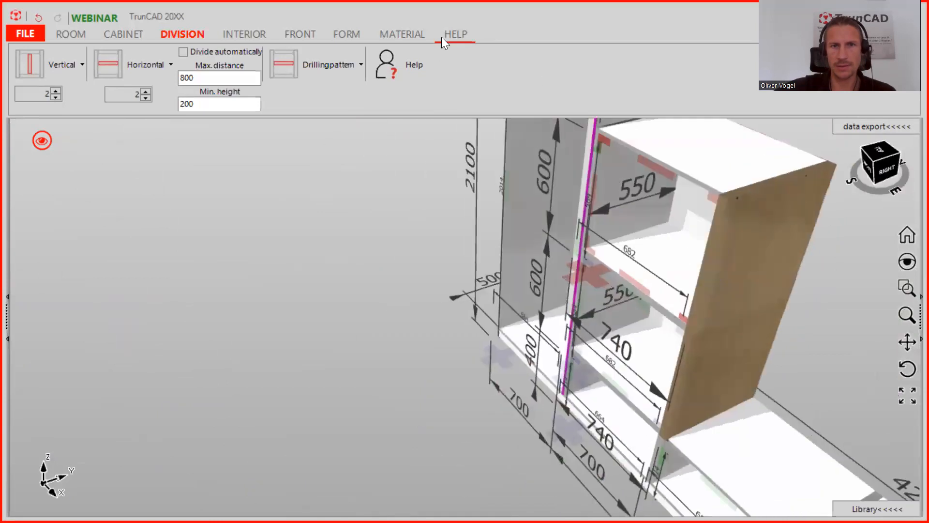
{"action": "left_click", "coordinate": [413, 33]}
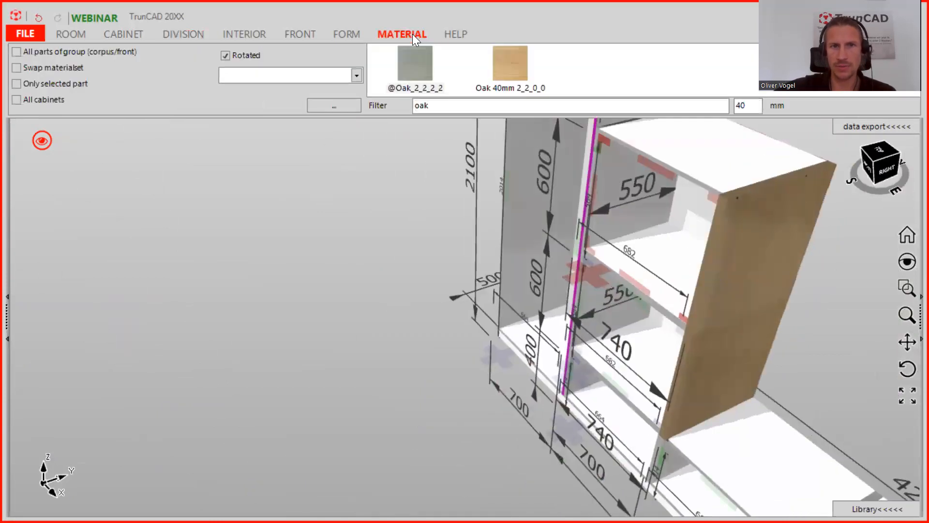
{"action": "left_click", "coordinate": [17, 52]}
{"action": "left_click", "coordinate": [417, 66]}
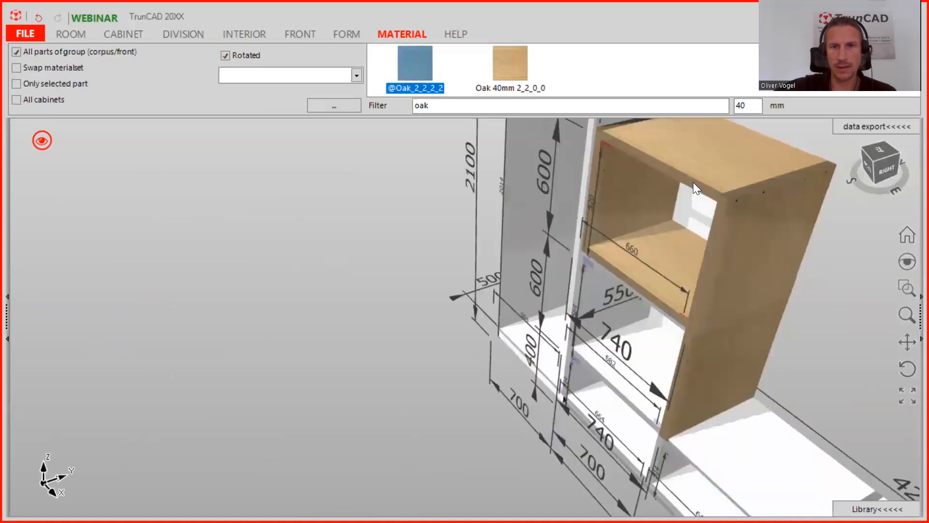
Remove the right side panel of the upper oak cabinet.
{"action": "middle_click_drag", "start_coordinate": [708, 248], "coordinate": [747, 175]}
{"action": "scroll", "coordinate": [748, 175], "scroll_direction": "up", "scroll_amount": 4}
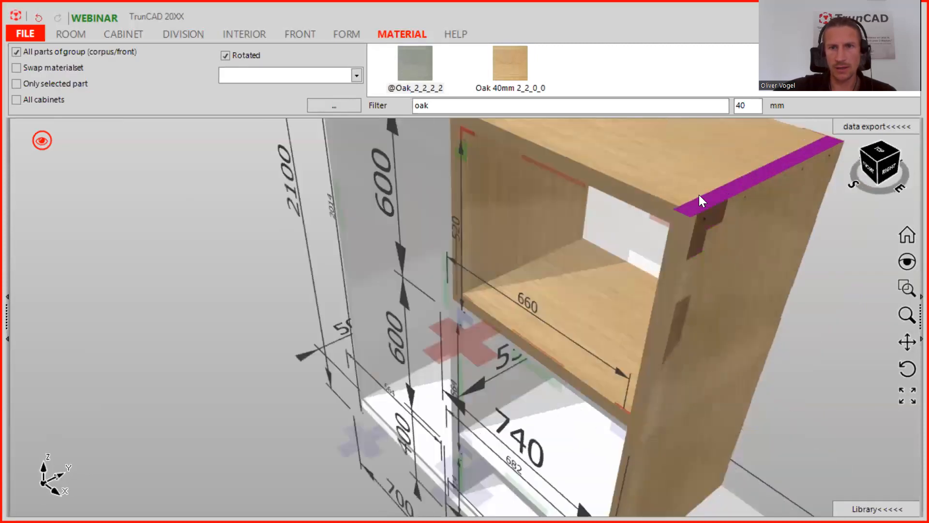
{"action": "right_click", "coordinate": [707, 222]}
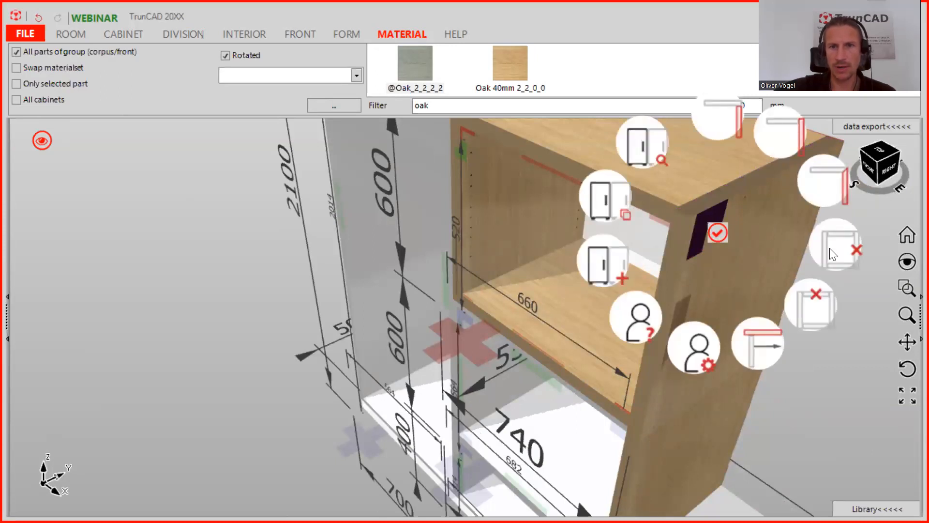
{"action": "left_click", "coordinate": [831, 252]}
Change the upper oak cabinet's lower right corner joint so the bottom panel runs through to the outer edge.
{"action": "mouse_move", "coordinate": [688, 348]}
{"action": "middle_mouse_down"}
{"action": "mouse_move", "coordinate": [703, 323]}
{"action": "mouse_move", "coordinate": [693, 331]}
{"action": "mouse_move", "coordinate": [698, 344]}
{"action": "middle_mouse_up"}
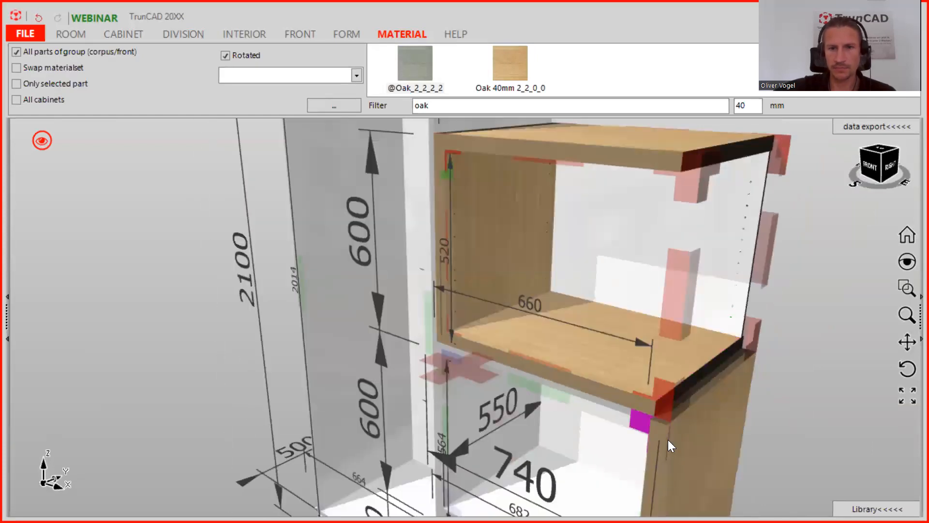
{"action": "scroll", "coordinate": [667, 439], "scroll_direction": "up", "scroll_amount": 5}
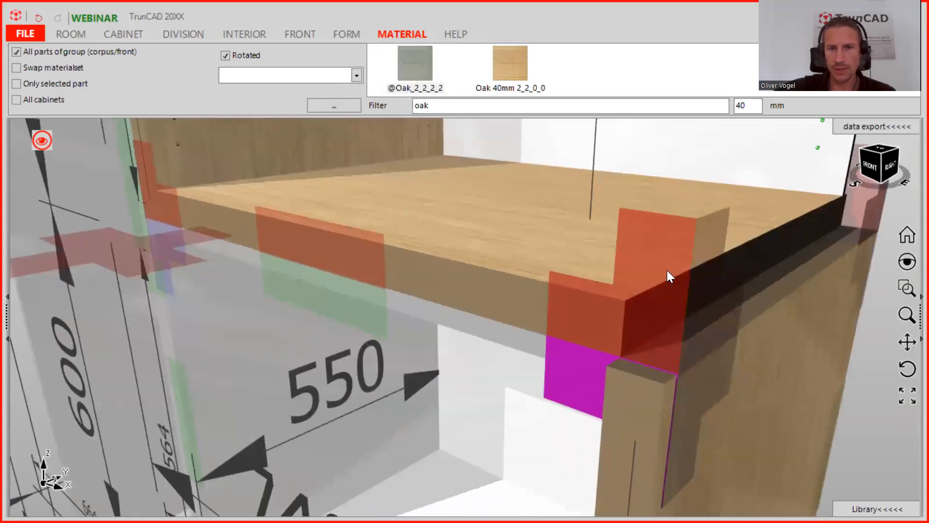
{"action": "middle_click_drag", "start_coordinate": [649, 310], "coordinate": [629, 291]}
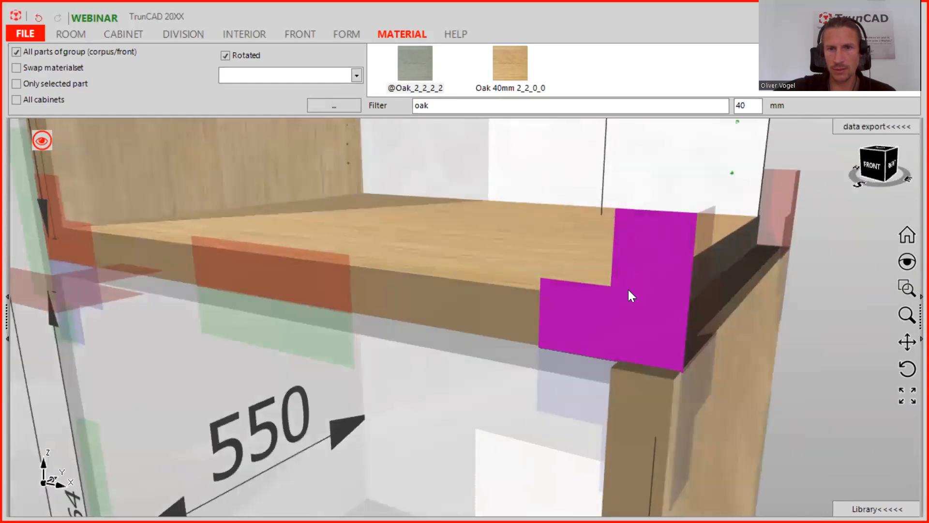
{"action": "left_click", "coordinate": [648, 304]}
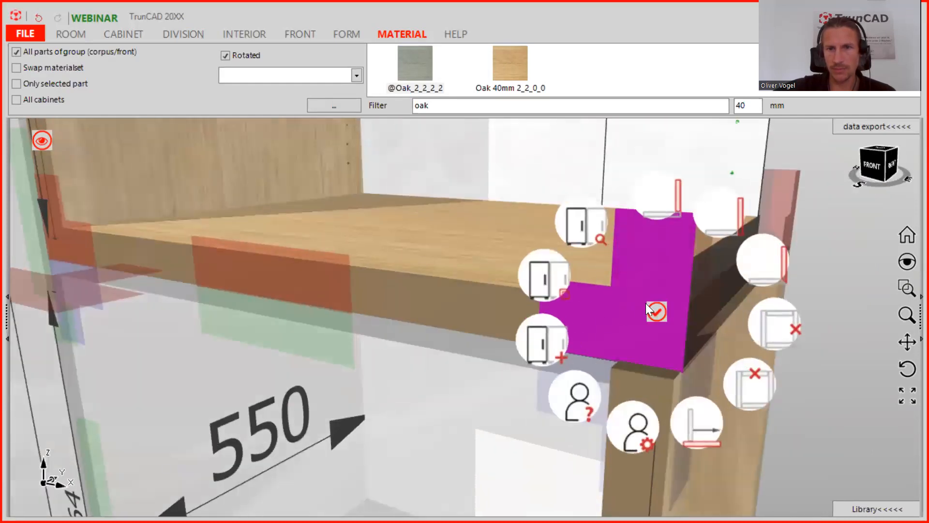
{"action": "left_click", "coordinate": [671, 193]}
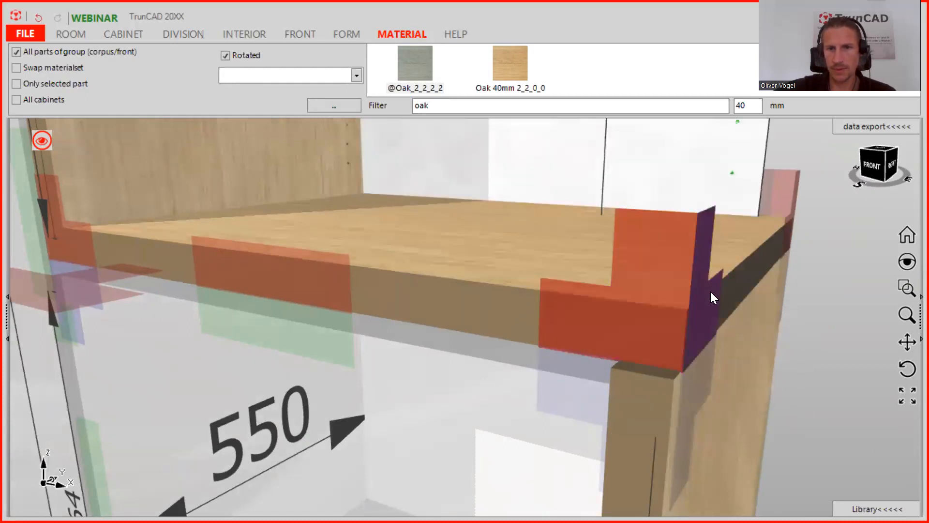
Set the front overlap of the upper oak cabinet's bottom panel to 18 mm.
{"action": "left_click", "coordinate": [301, 292]}
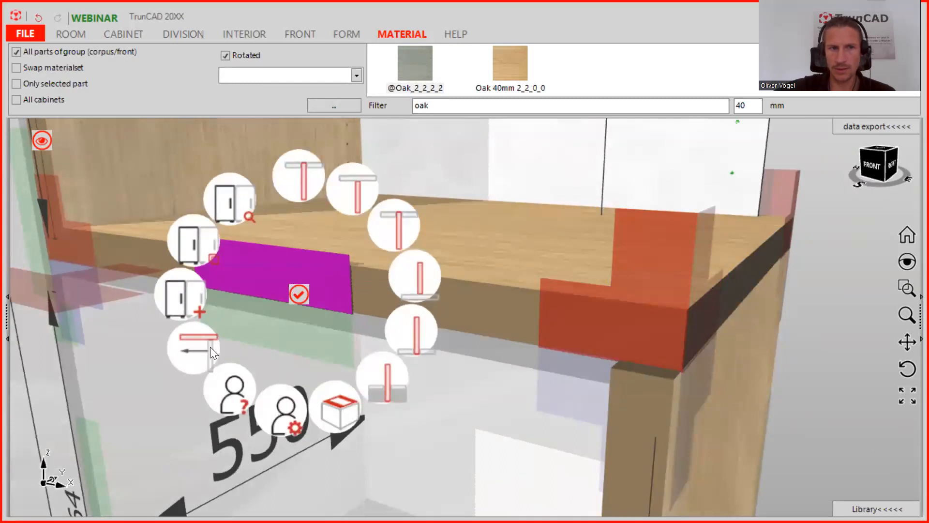
{"action": "left_click", "coordinate": [202, 360]}
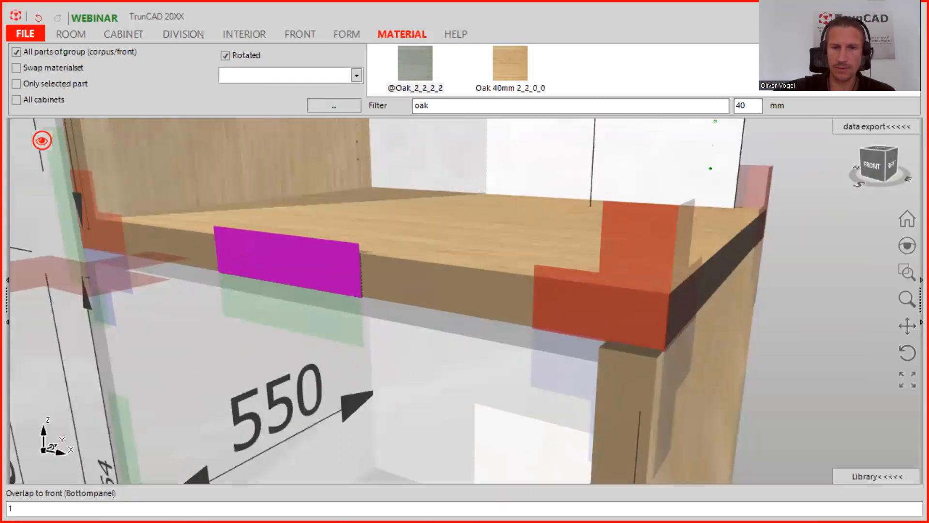
{"action": "type", "text": "18"}
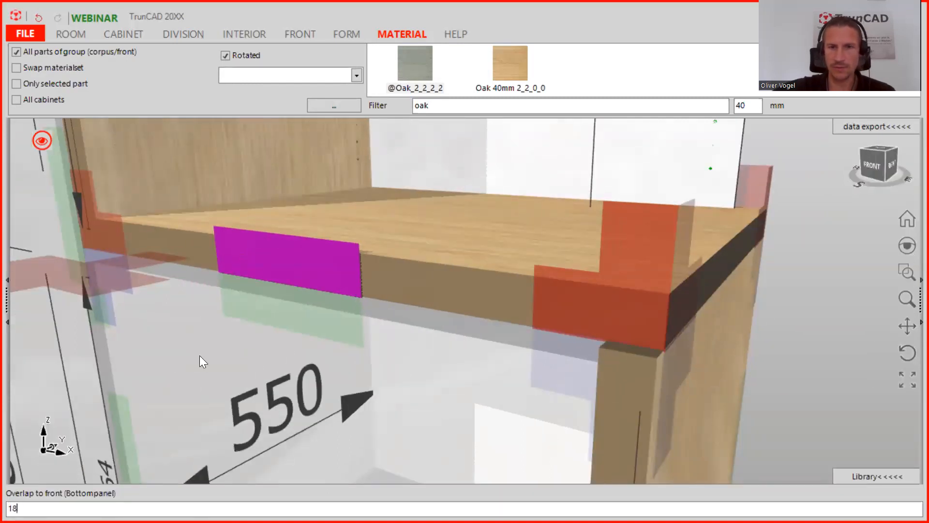
{"action": "key", "text": "Return"}
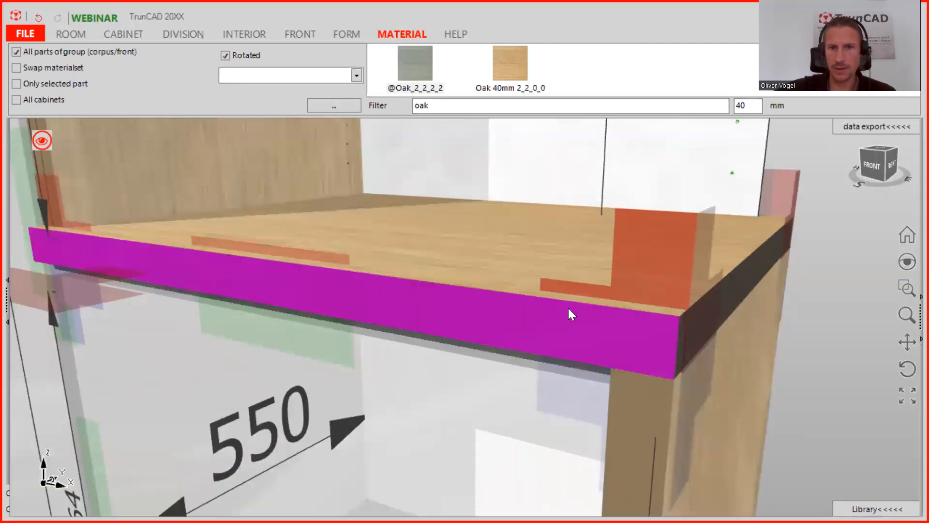
Set the front overlap of the upper oak cabinet's left side panel to 18 mm.
{"action": "scroll", "coordinate": [568, 308], "scroll_direction": "down", "scroll_amount": 3}
{"action": "middle_click_drag", "start_coordinate": [553, 322], "coordinate": [670, 454]}
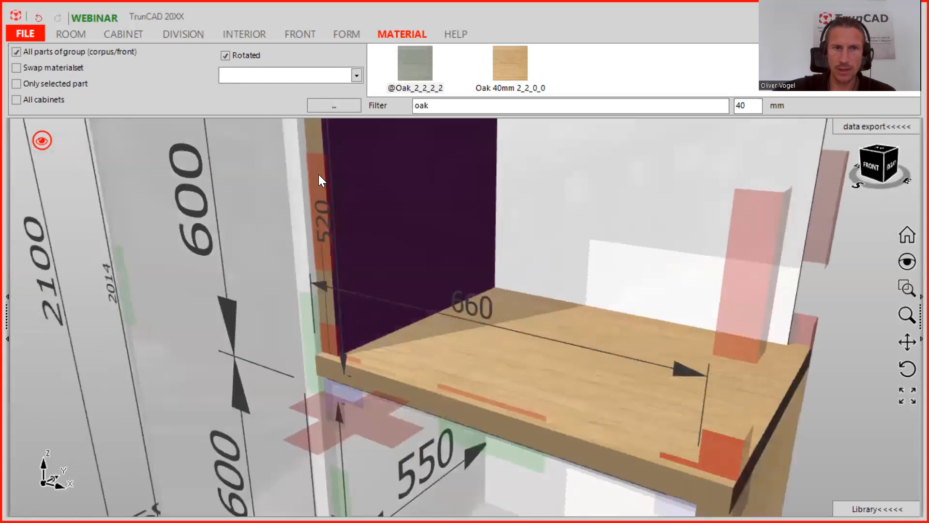
{"action": "left_click", "coordinate": [319, 170]}
{"action": "left_click", "coordinate": [285, 101]}
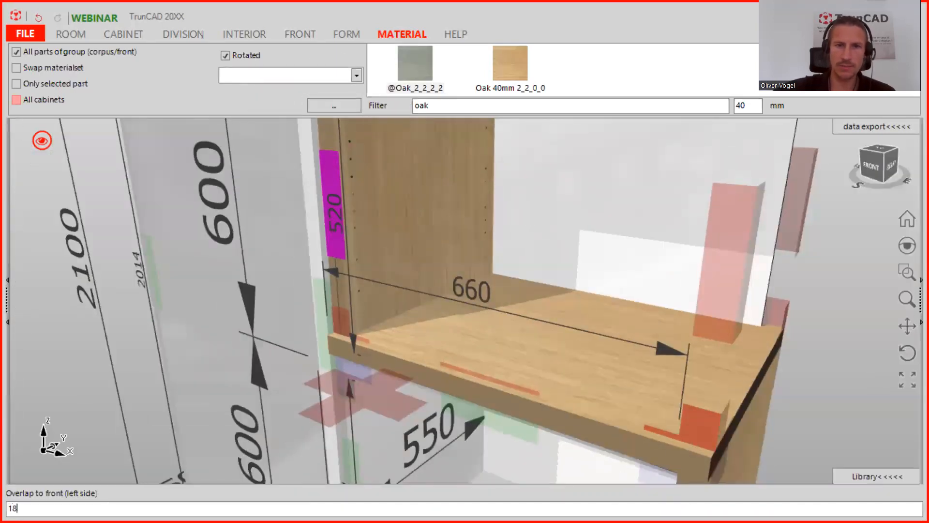
{"action": "key", "text": "Return"}
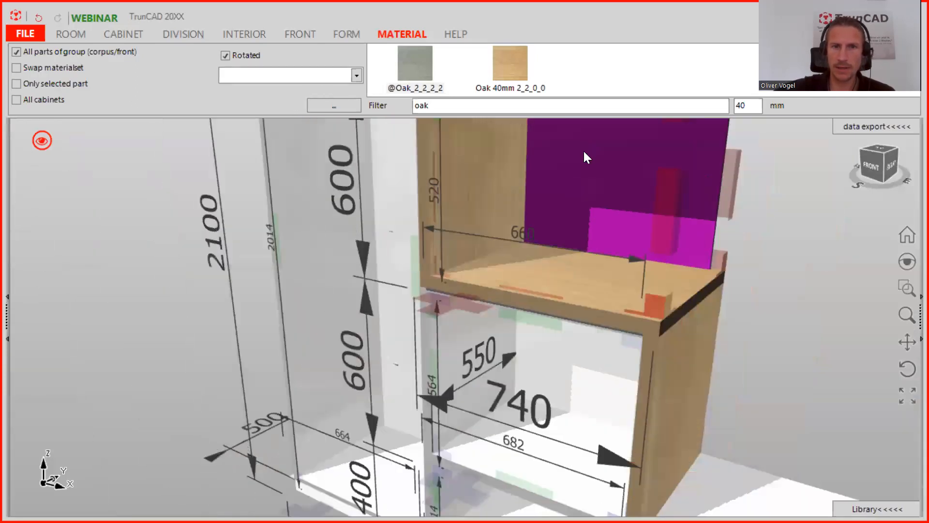
Set the front overlap of the upper oak cabinet's top panel to 18 mm.
{"action": "scroll", "coordinate": [584, 151], "scroll_direction": "down", "scroll_amount": 1}
{"action": "middle_click_drag", "start_coordinate": [584, 152], "coordinate": [576, 251]}
{"action": "middle_click_drag", "start_coordinate": [556, 198], "coordinate": [525, 216]}
{"action": "scroll", "coordinate": [524, 215], "scroll_direction": "up", "scroll_amount": 3}
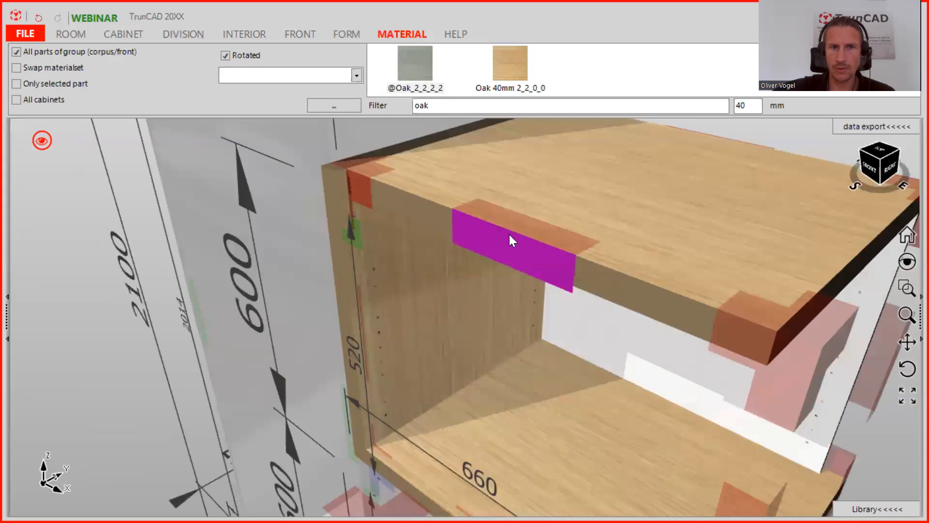
{"action": "right_click", "coordinate": [509, 239]}
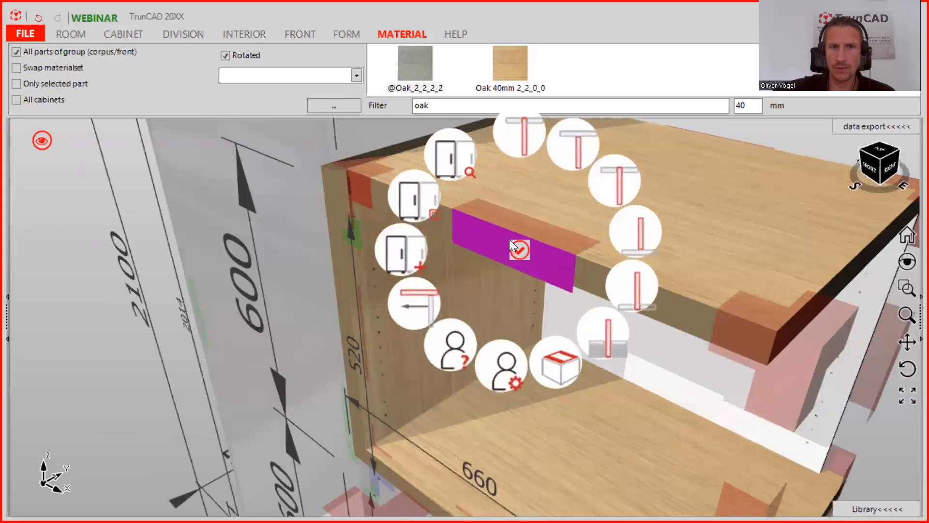
{"action": "left_click", "coordinate": [421, 306]}
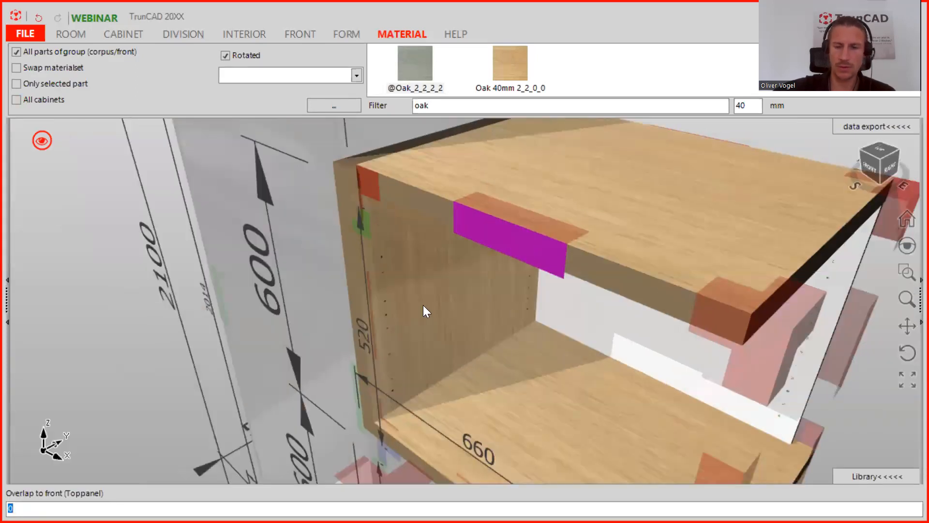
{"action": "type", "text": "18"}
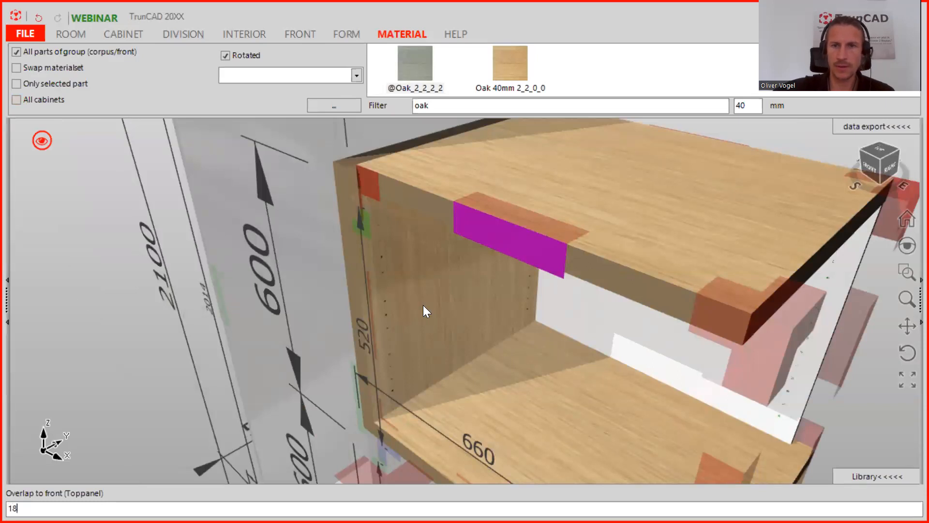
{"action": "key", "text": "Return"}
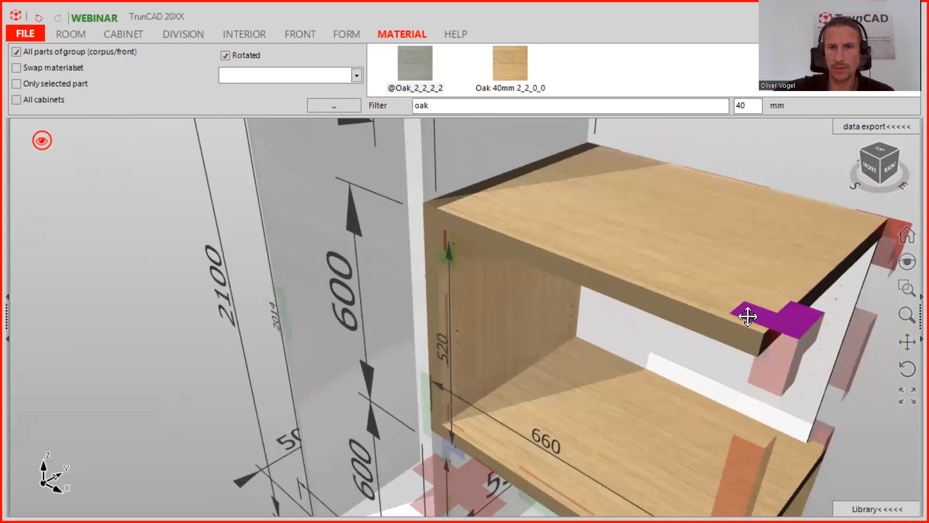
Change the upper oak cabinet's upper right corner joint so the top panel runs through to the outer edge.
{"action": "right_click", "coordinate": [676, 277]}
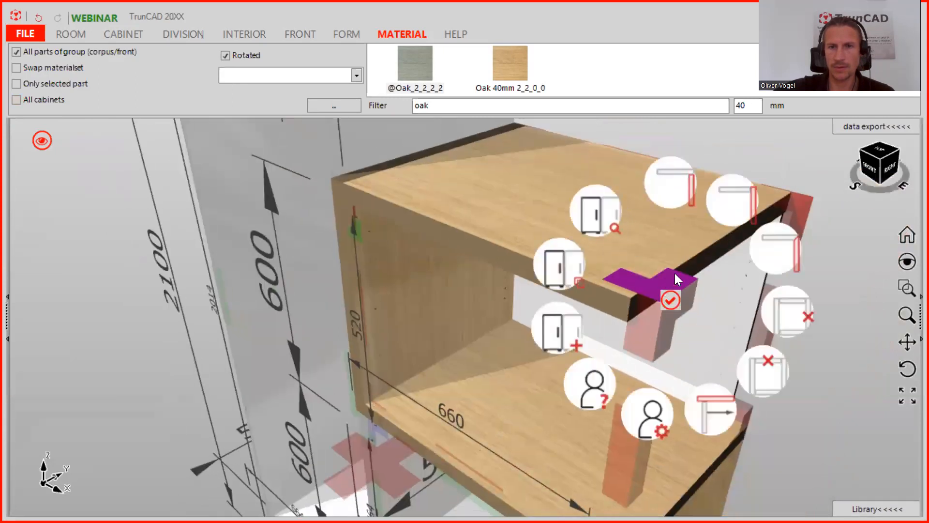
{"action": "left_click", "coordinate": [669, 192]}
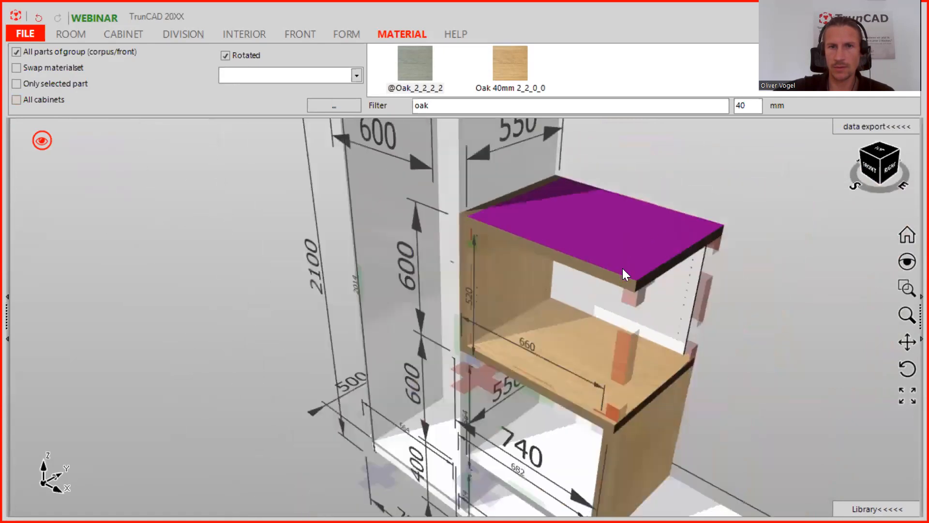
{"action": "mouse_move", "coordinate": [641, 373]}
{"action": "middle_mouse_down"}
{"action": "mouse_move", "coordinate": [628, 369]}
{"action": "mouse_move", "coordinate": [640, 347]}
{"action": "mouse_move", "coordinate": [691, 317]}
{"action": "mouse_move", "coordinate": [656, 344]}
{"action": "mouse_move", "coordinate": [607, 349]}
{"action": "mouse_move", "coordinate": [668, 336]}
{"action": "mouse_move", "coordinate": [634, 359]}
{"action": "middle_mouse_up"}
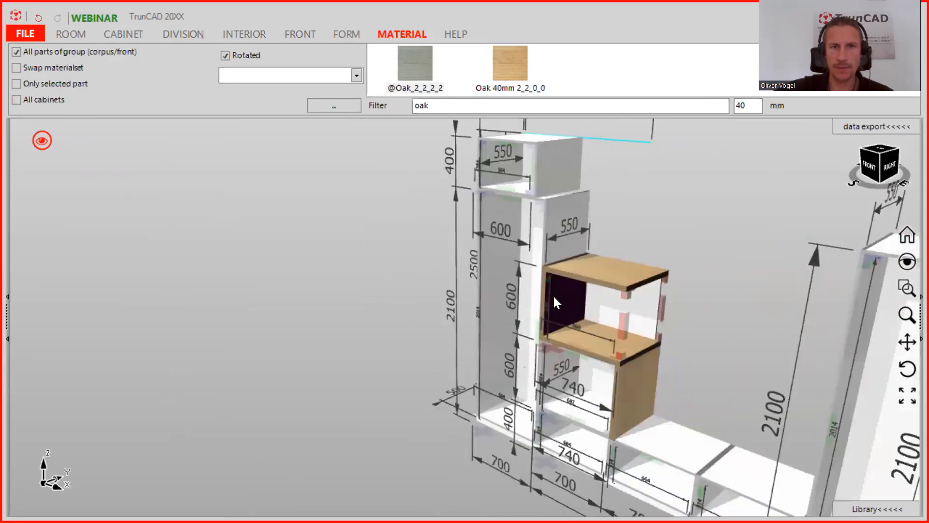
Set the height of the upper oak insert cabinet to 500 mm.
{"action": "middle_click_drag", "start_coordinate": [587, 297], "coordinate": [593, 296]}
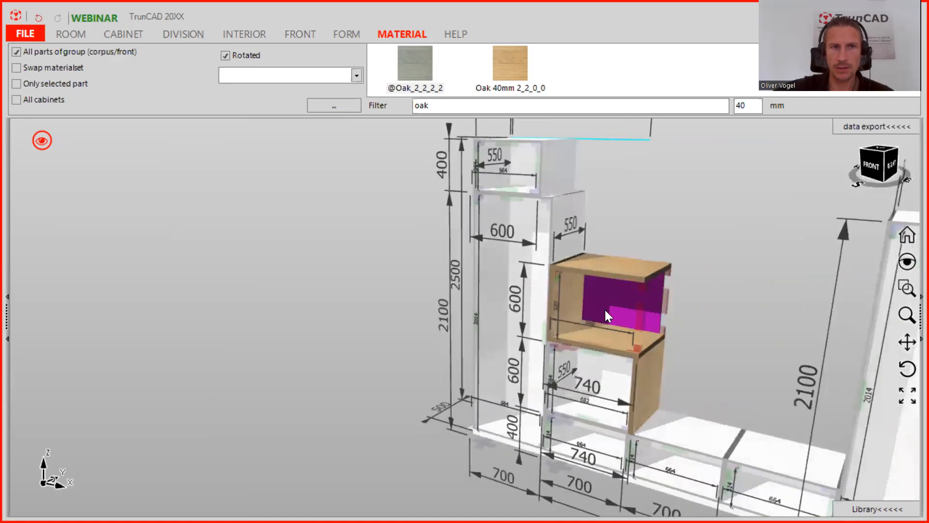
{"action": "middle_click_drag", "start_coordinate": [562, 354], "coordinate": [600, 354]}
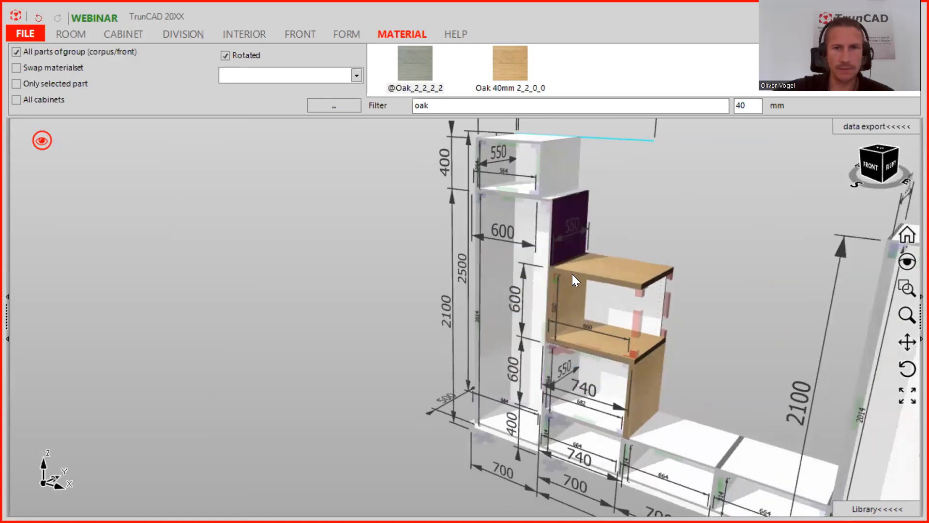
{"action": "scroll", "coordinate": [572, 274], "scroll_direction": "up", "scroll_amount": 3}
{"action": "left_click", "coordinate": [490, 271]}
{"action": "type", "text": "500"}
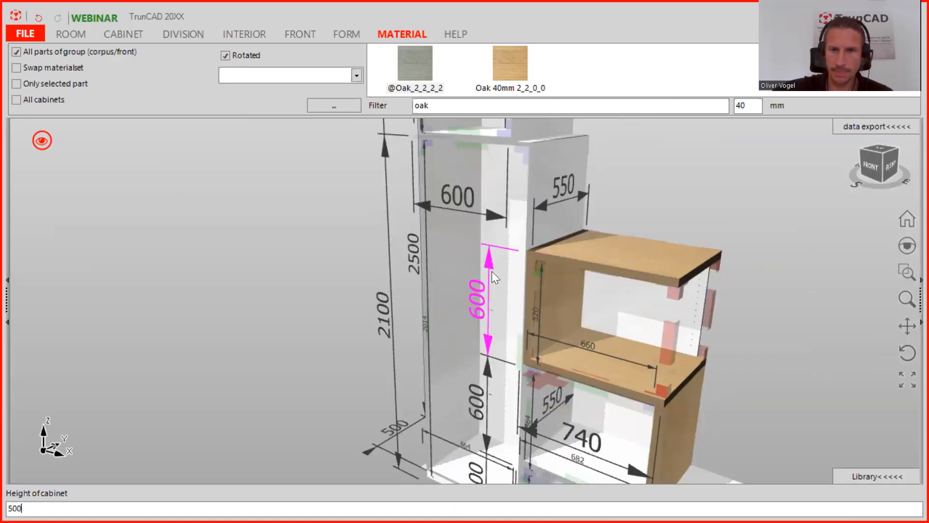
{"action": "key", "text": "Return"}
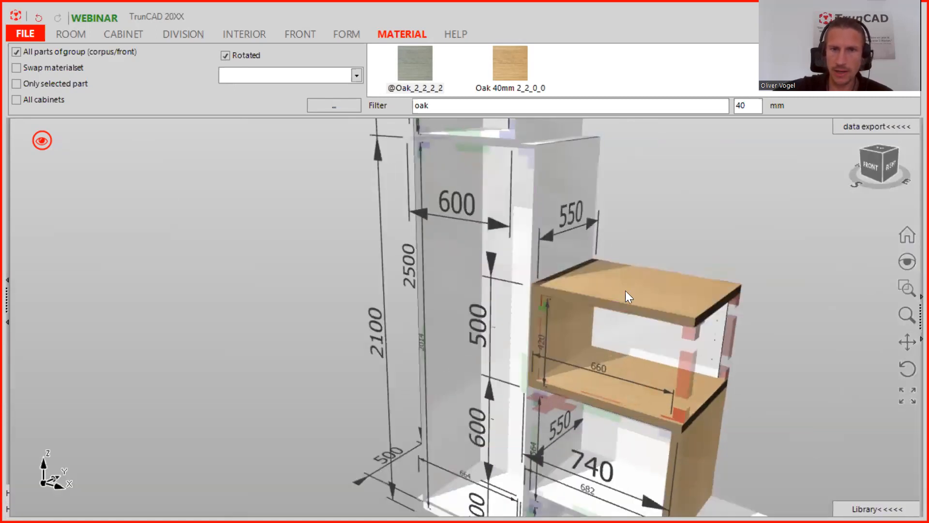
Examine the proportions of the upper oak cabinet and the insert cabinet beneath it from several angles.
{"action": "left_click", "coordinate": [606, 362]}
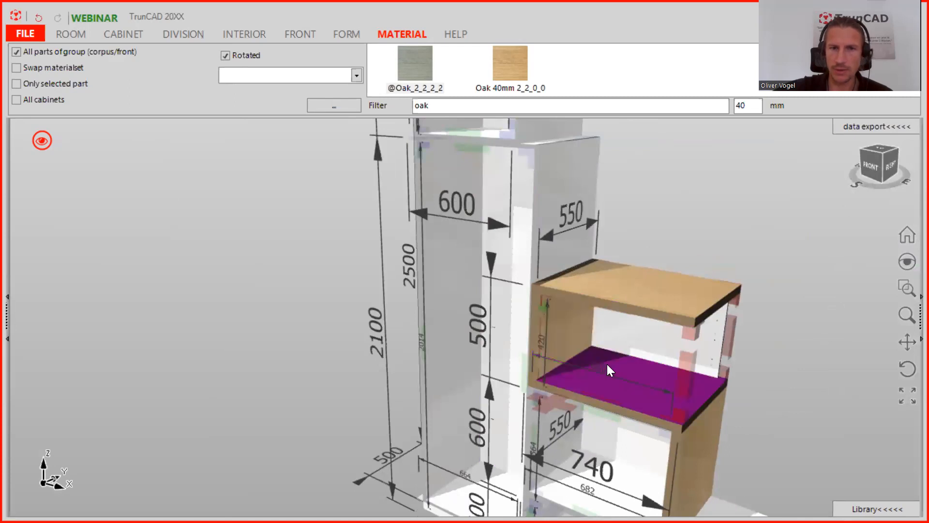
{"action": "scroll", "coordinate": [606, 362], "scroll_direction": "down", "scroll_amount": 2}
{"action": "left_click", "coordinate": [531, 327]}
{"action": "middle_click_drag", "start_coordinate": [544, 318], "coordinate": [570, 397]}
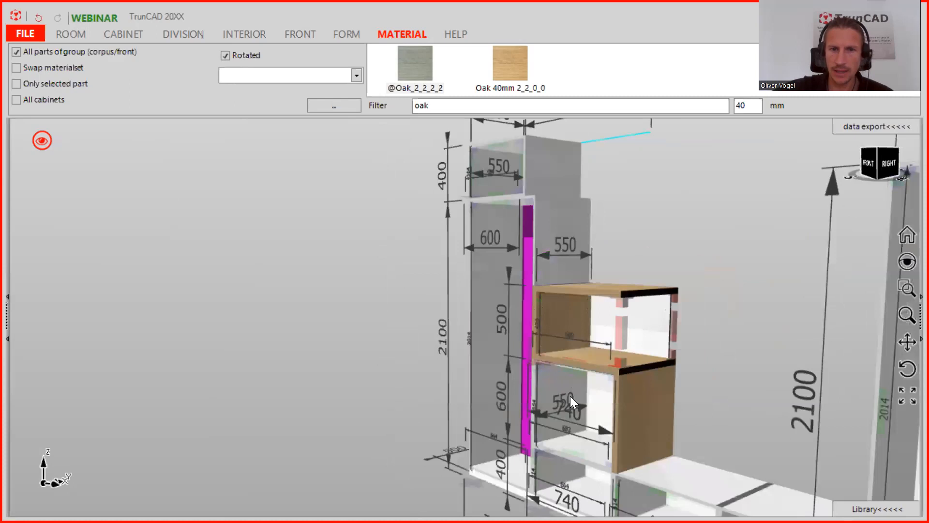
{"action": "left_click", "coordinate": [597, 431]}
{"action": "scroll", "coordinate": [597, 431], "scroll_direction": "up", "scroll_amount": 2}
{"action": "left_click", "coordinate": [629, 387]}
{"action": "middle_click_drag", "start_coordinate": [630, 385], "coordinate": [657, 381]}
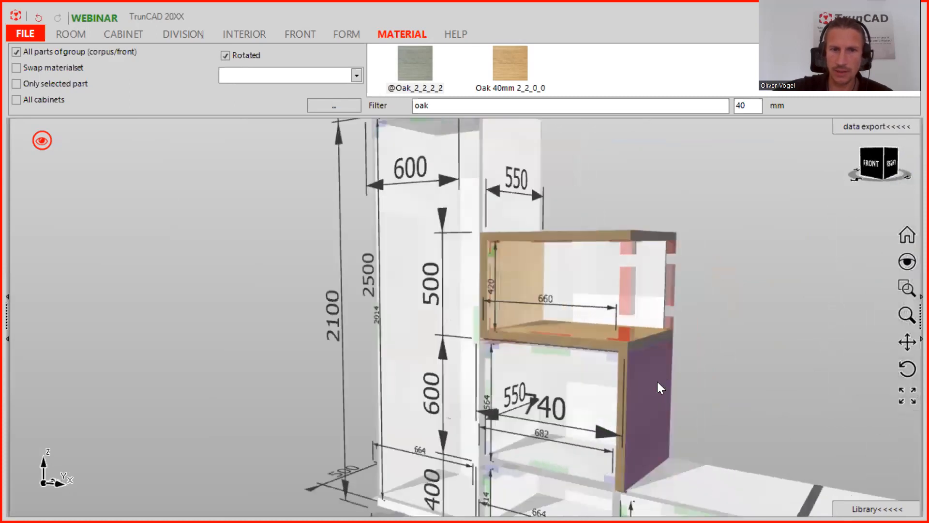
{"action": "left_click", "coordinate": [441, 358]}
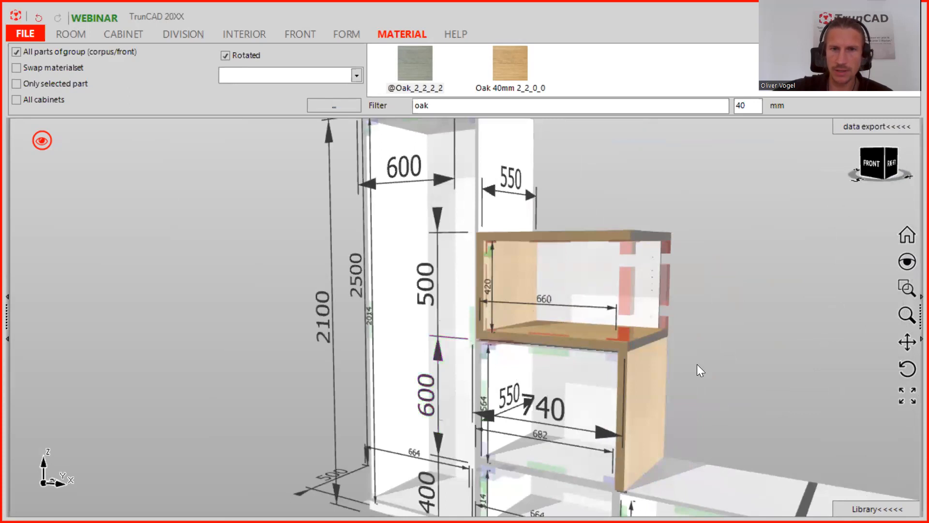
{"action": "middle_click_drag", "start_coordinate": [696, 366], "coordinate": [682, 382]}
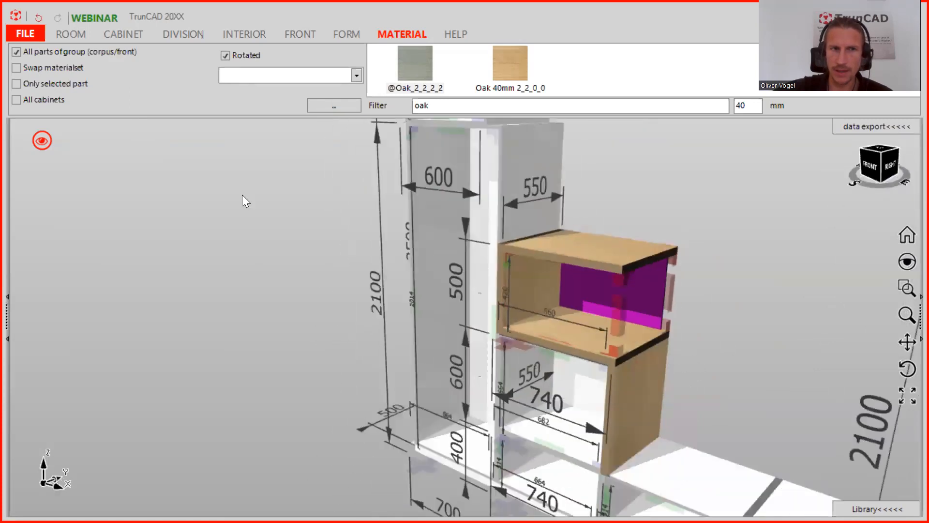
Make 6 - Cabinet the active cabinet and place a copy of it on top of the upper oak cabinet.
{"action": "left_click", "coordinate": [115, 35]}
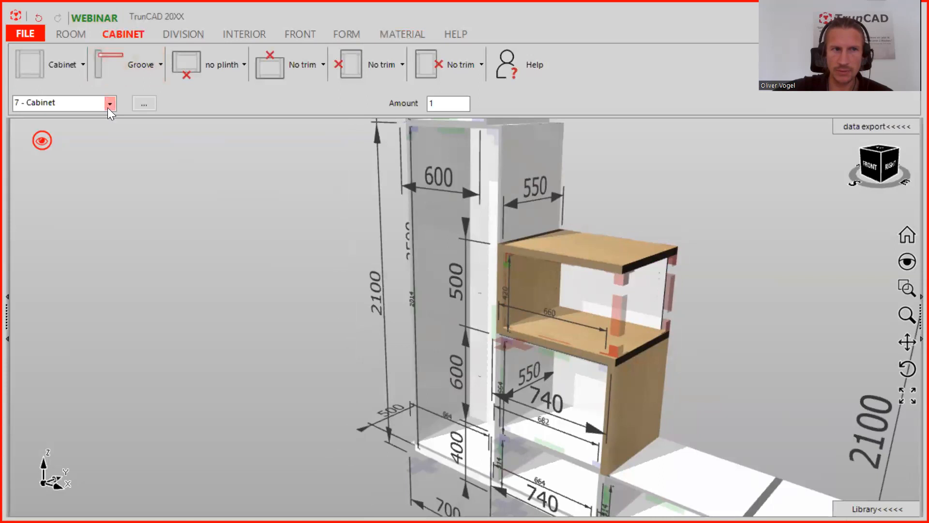
{"action": "left_click", "coordinate": [109, 104]}
{"action": "left_click", "coordinate": [48, 179]}
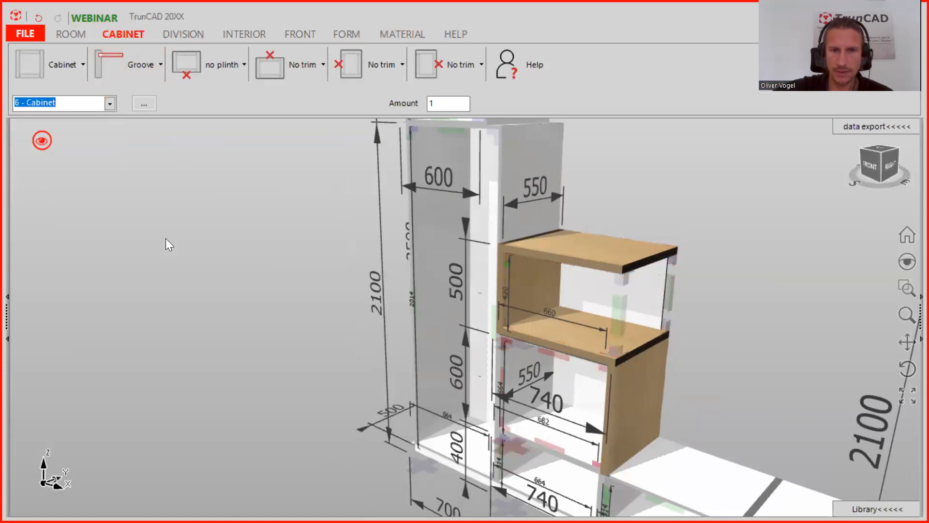
{"action": "scroll", "coordinate": [518, 442], "scroll_direction": "up", "scroll_amount": 6}
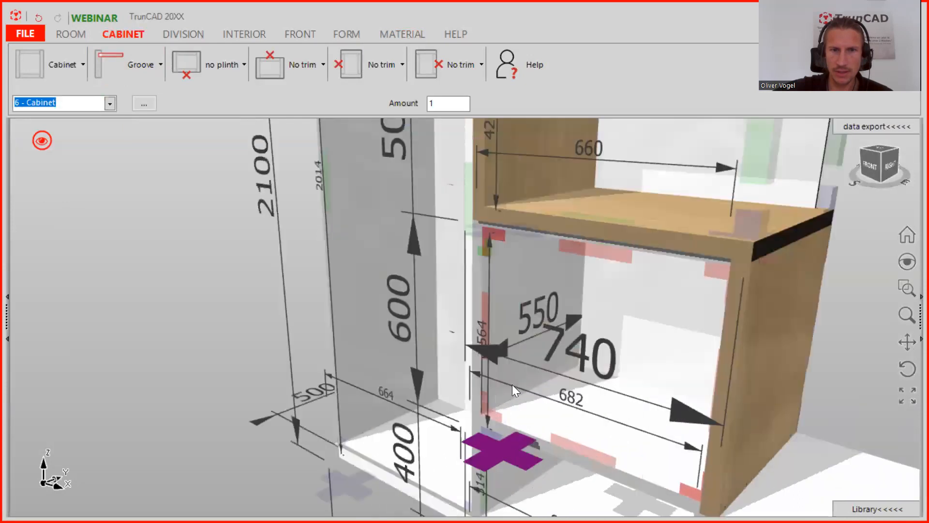
{"action": "scroll", "coordinate": [597, 197], "scroll_direction": "down", "scroll_amount": 3}
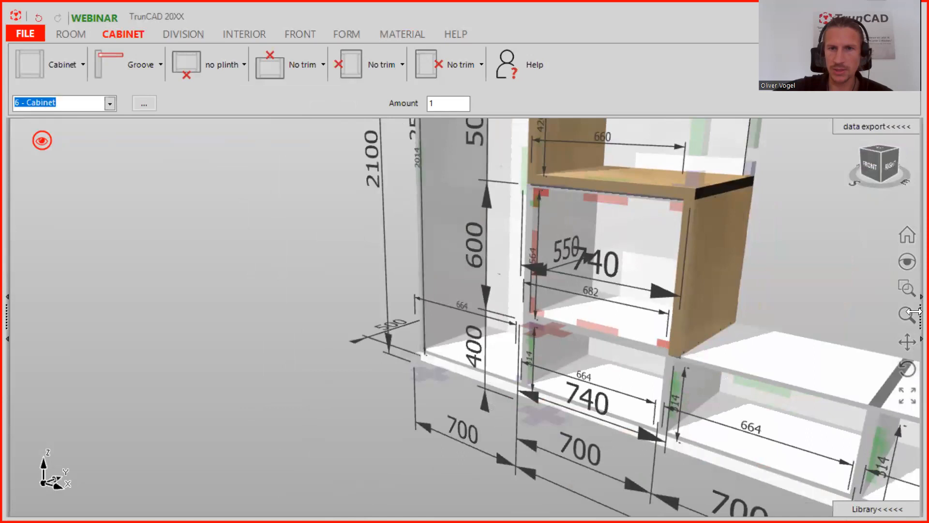
{"action": "middle_click_drag", "start_coordinate": [756, 283], "coordinate": [655, 214]}
{"action": "scroll", "coordinate": [755, 293], "scroll_direction": "down", "scroll_amount": 2}
{"action": "scroll", "coordinate": [656, 214], "scroll_direction": "up", "scroll_amount": 6}
{"action": "left_click", "coordinate": [555, 279]}
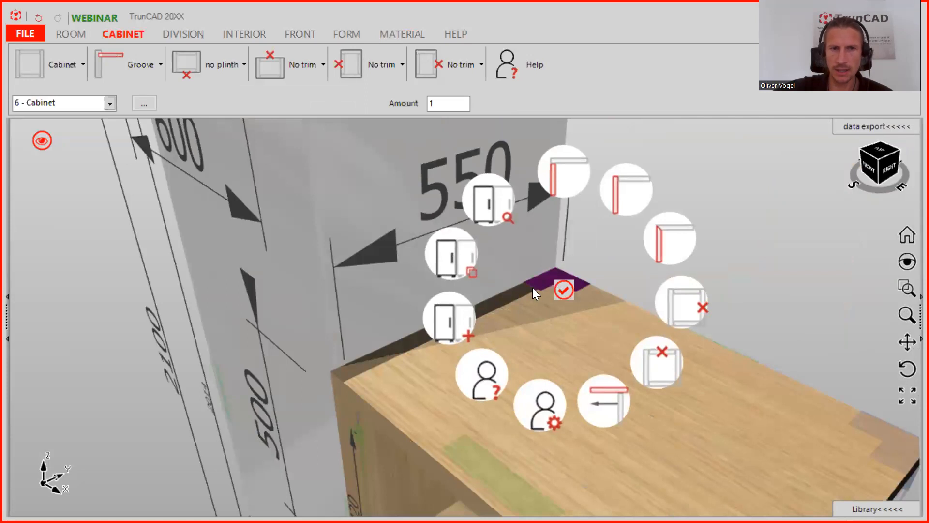
{"action": "left_click", "coordinate": [464, 258]}
{"action": "scroll", "coordinate": [489, 292], "scroll_direction": "down", "scroll_amount": 5}
{"action": "middle_click_drag", "start_coordinate": [489, 293], "coordinate": [553, 330]}
{"action": "scroll", "coordinate": [600, 274], "scroll_direction": "down", "scroll_amount": 4}
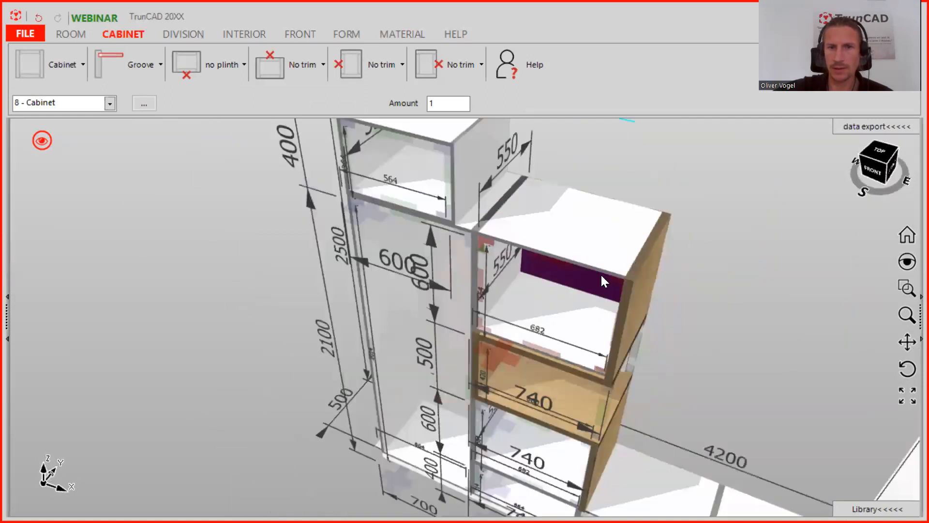
Set the width of the 400 mm high top cabinet above the tall left cabinet to 4200 mm.
{"action": "scroll", "coordinate": [615, 321], "scroll_direction": "down", "scroll_amount": 3}
{"action": "middle_click_drag", "start_coordinate": [619, 295], "coordinate": [572, 269]}
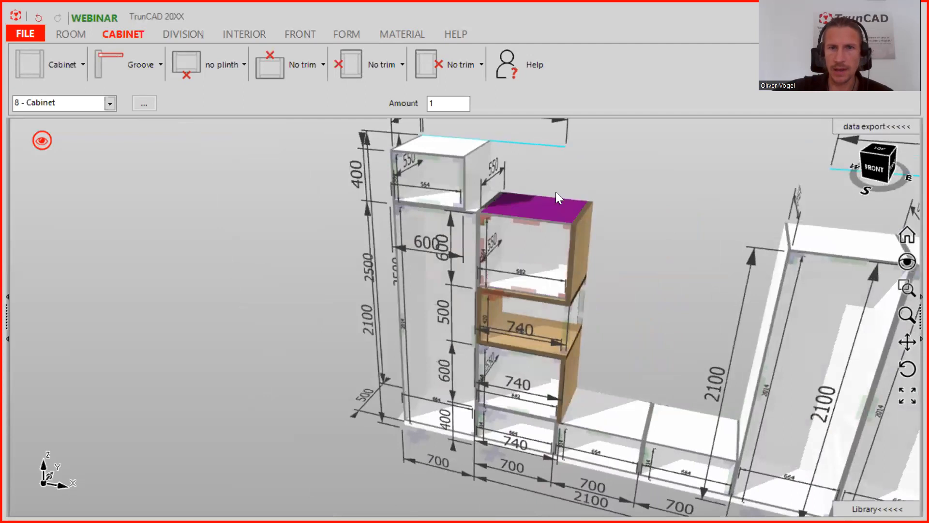
{"action": "scroll", "coordinate": [457, 251], "scroll_direction": "up", "scroll_amount": 2}
{"action": "scroll", "coordinate": [456, 262], "scroll_direction": "up", "scroll_amount": 2}
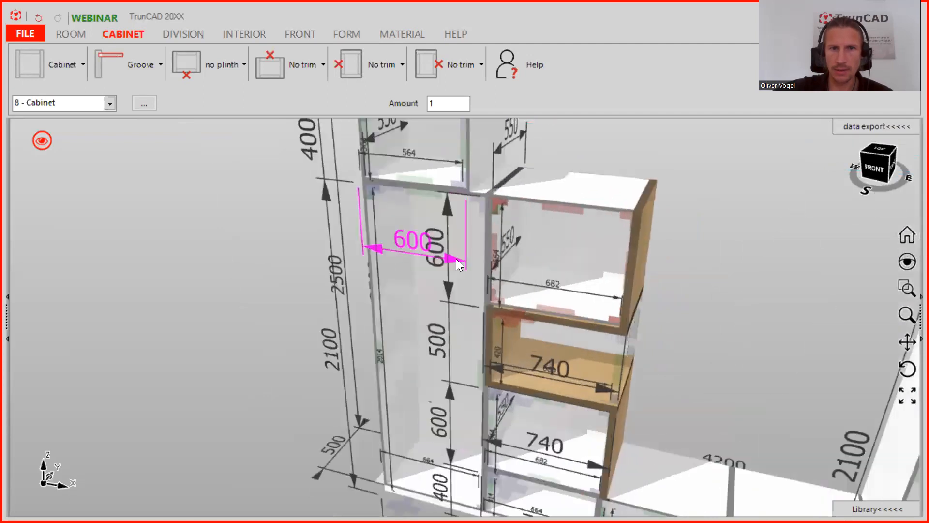
{"action": "left_click", "coordinate": [456, 260]}
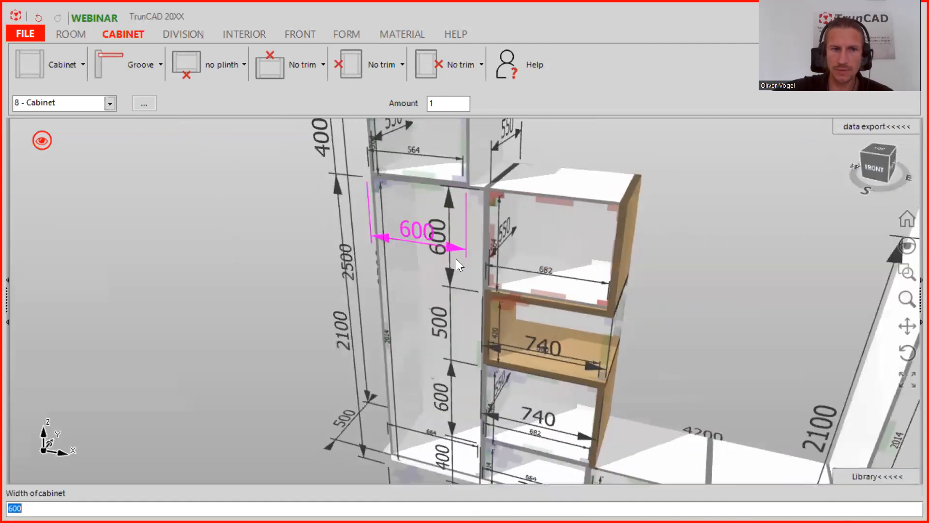
{"action": "type", "text": "42"}
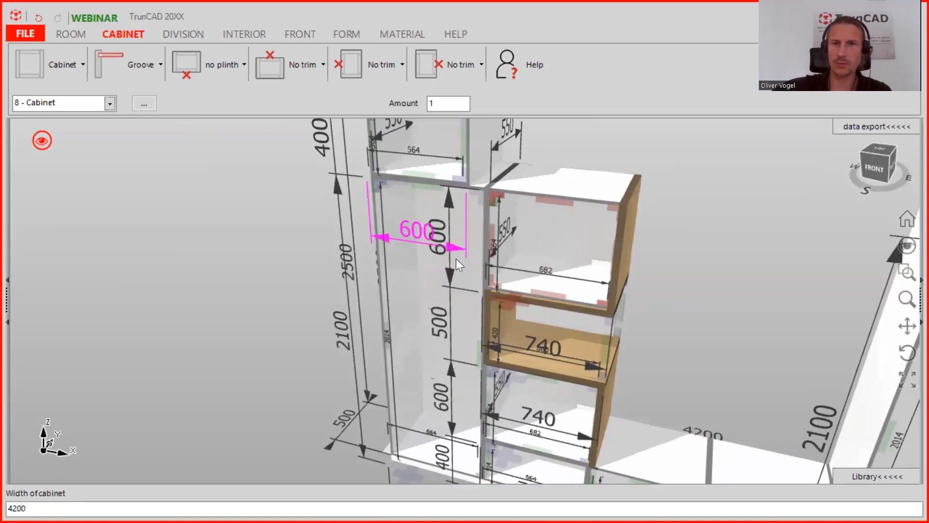
{"action": "key", "text": "Return"}
{"action": "middle_click_drag", "start_coordinate": [668, 294], "coordinate": [507, 287]}
{"action": "scroll", "coordinate": [705, 300], "scroll_direction": "down", "scroll_amount": 3}
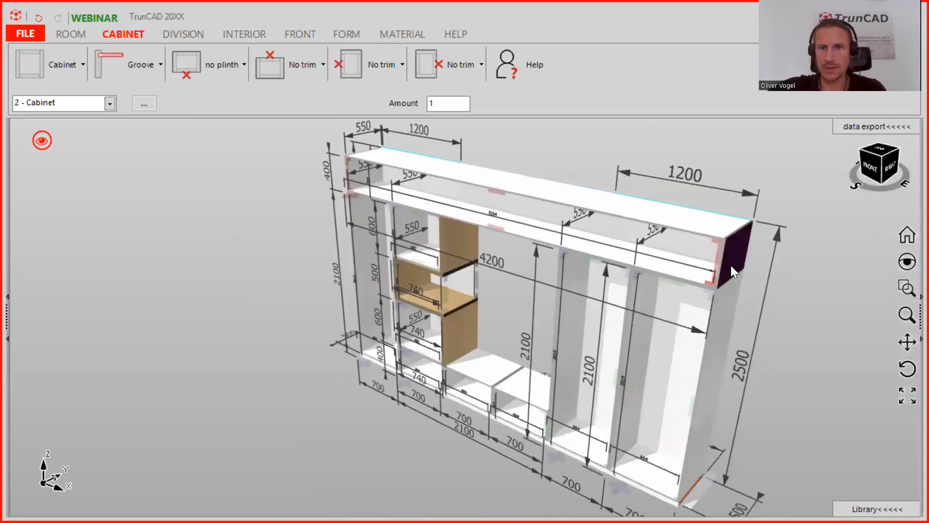
{"action": "mouse_move", "coordinate": [652, 310]}
{"action": "middle_mouse_down"}
{"action": "mouse_move", "coordinate": [690, 298]}
{"action": "mouse_move", "coordinate": [655, 322]}
{"action": "middle_mouse_up"}
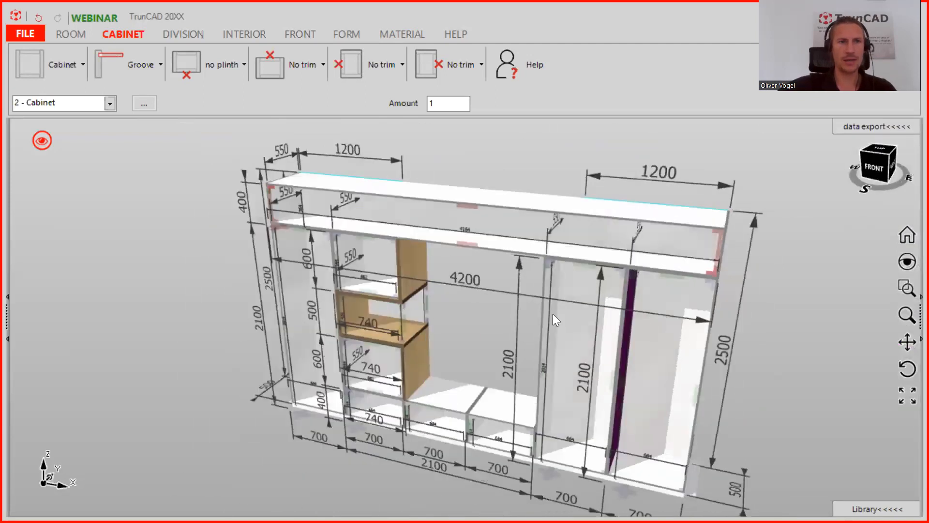
Divide the 4200 mm wide top cabinet into equal compartments with 5 vertical partitions.
{"action": "left_click", "coordinate": [167, 35]}
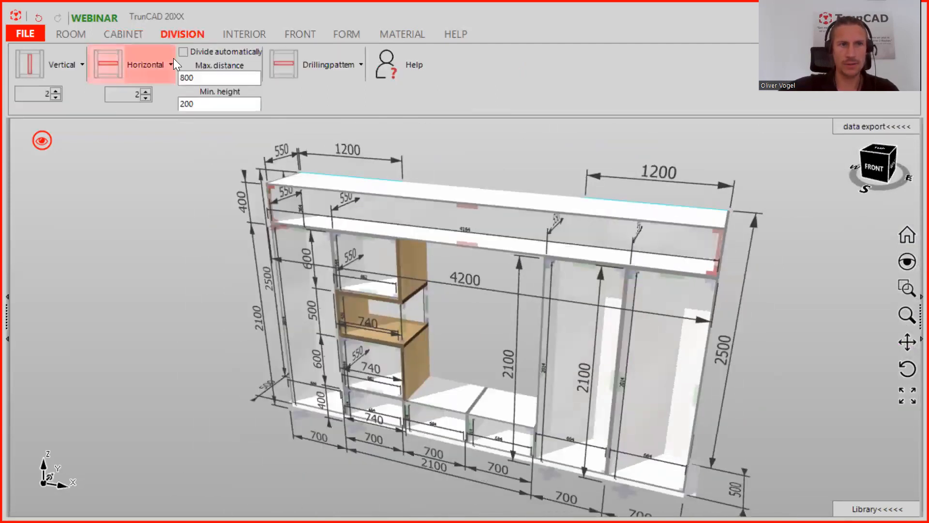
{"action": "left_click", "coordinate": [56, 91]}
{"action": "left_click", "coordinate": [56, 91]}
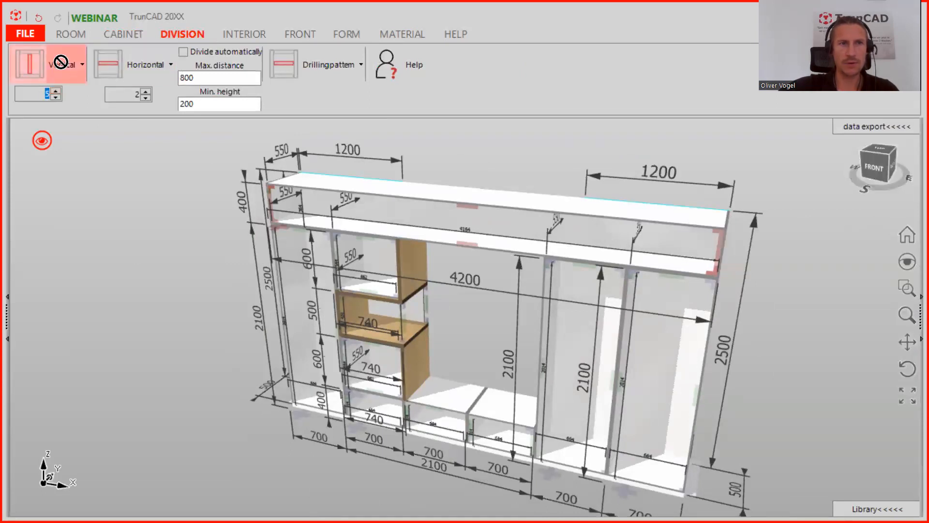
{"action": "left_click", "coordinate": [61, 66]}
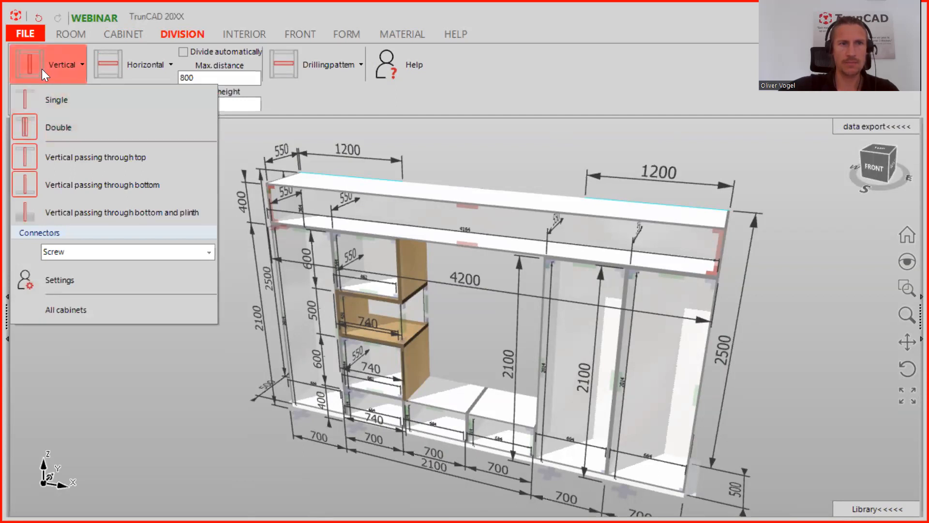
{"action": "left_click", "coordinate": [42, 69]}
{"action": "left_click", "coordinate": [62, 64]}
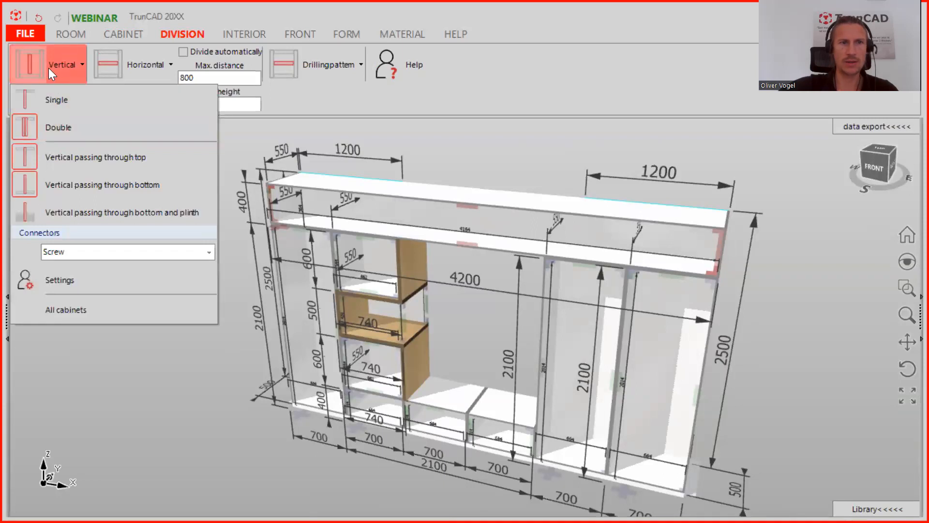
{"action": "left_click", "coordinate": [29, 63]}
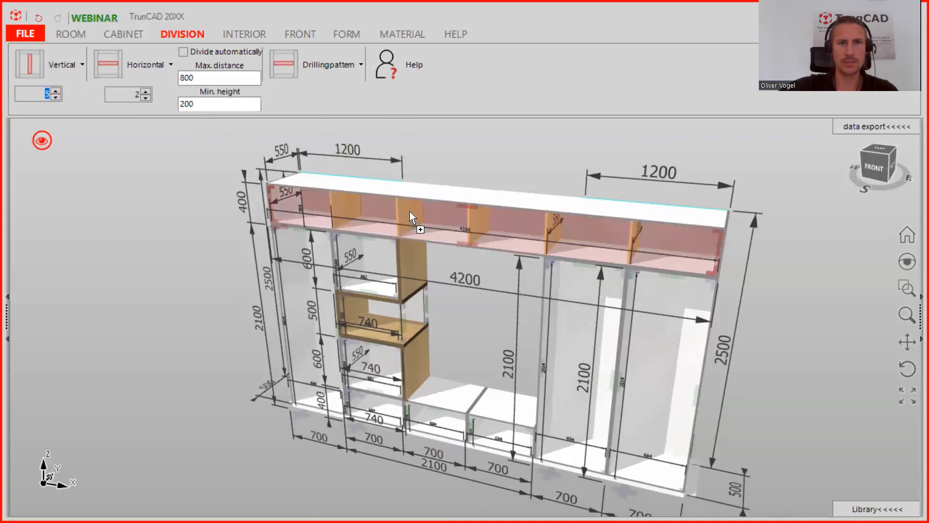
{"action": "left_click", "coordinate": [406, 208]}
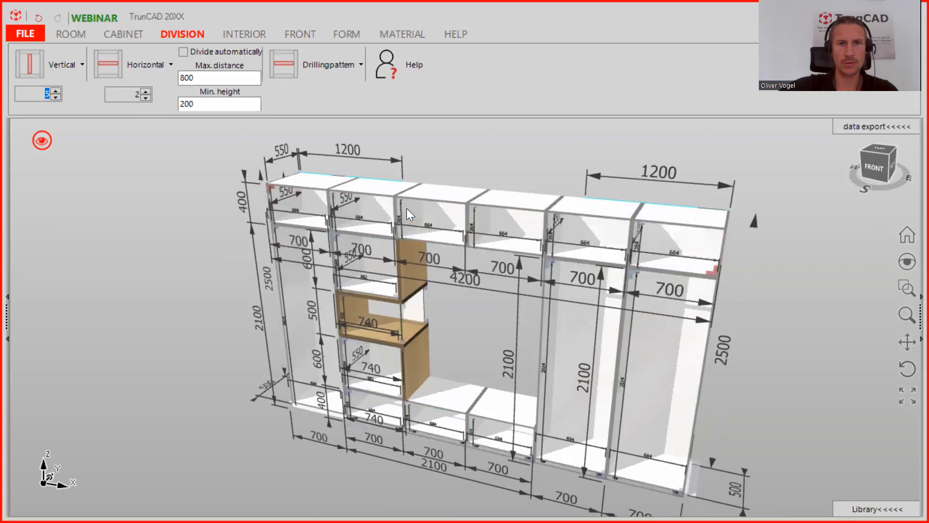
Examine how the top cabinet's vertical partitions line up with the oak and tall cabinets beneath, from close up and from below.
{"action": "middle_click_drag", "start_coordinate": [497, 234], "coordinate": [512, 159]}
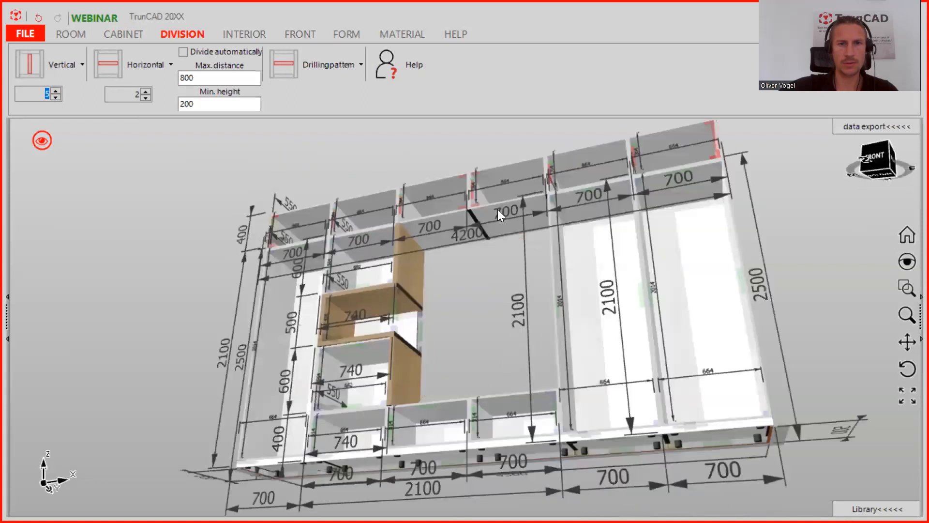
{"action": "scroll", "coordinate": [454, 206], "scroll_direction": "up", "scroll_amount": 5}
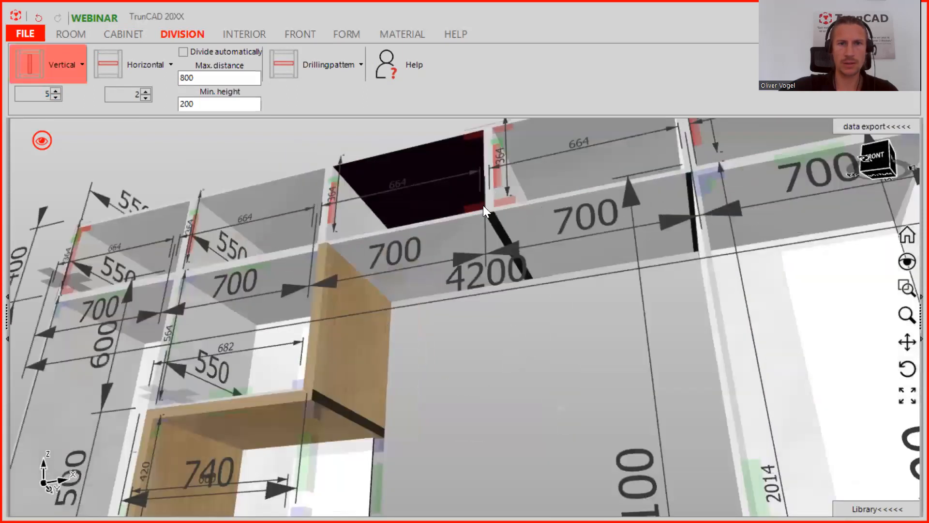
{"action": "middle_click_drag", "start_coordinate": [365, 211], "coordinate": [359, 254]}
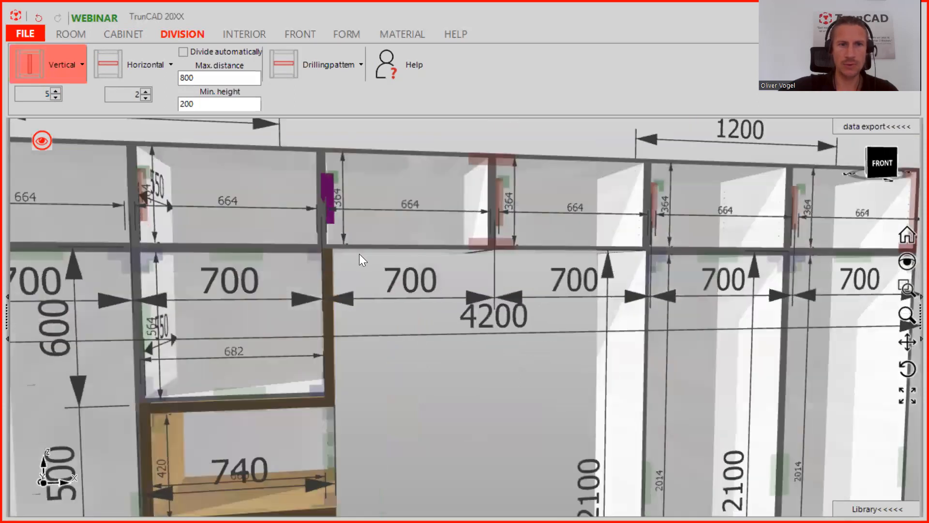
{"action": "scroll", "coordinate": [323, 247], "scroll_direction": "up", "scroll_amount": 6}
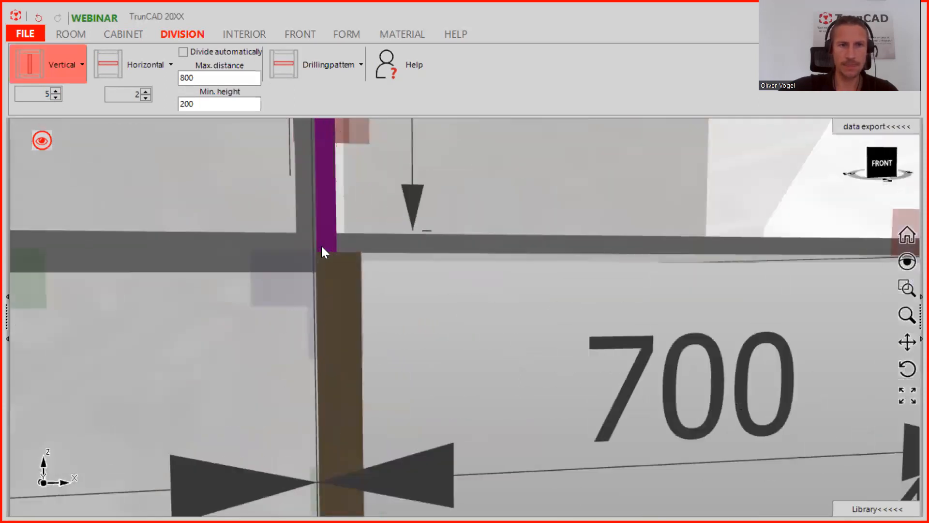
{"action": "scroll", "coordinate": [325, 257], "scroll_direction": "up", "scroll_amount": 2}
{"action": "middle_click_drag", "start_coordinate": [326, 260], "coordinate": [288, 220]}
{"action": "scroll", "coordinate": [348, 211], "scroll_direction": "down", "scroll_amount": 3}
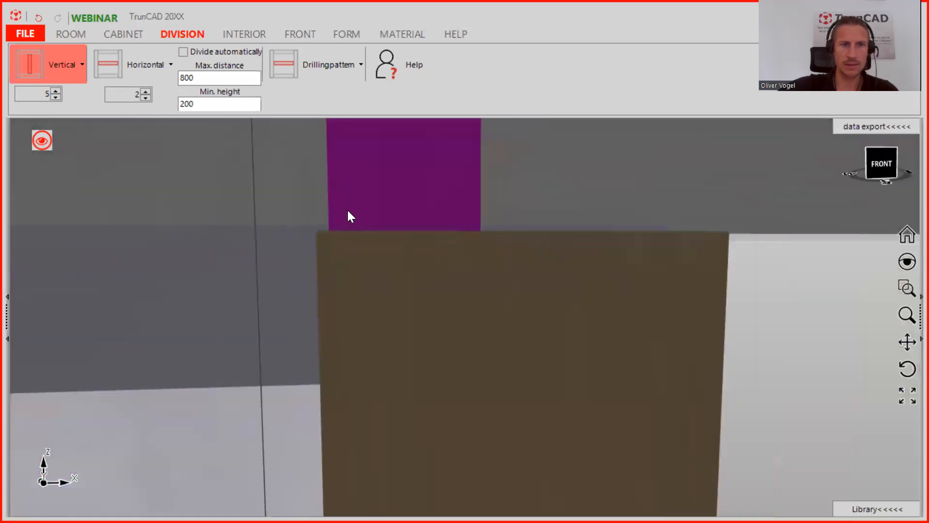
{"action": "middle_click_drag", "start_coordinate": [348, 212], "coordinate": [356, 212]}
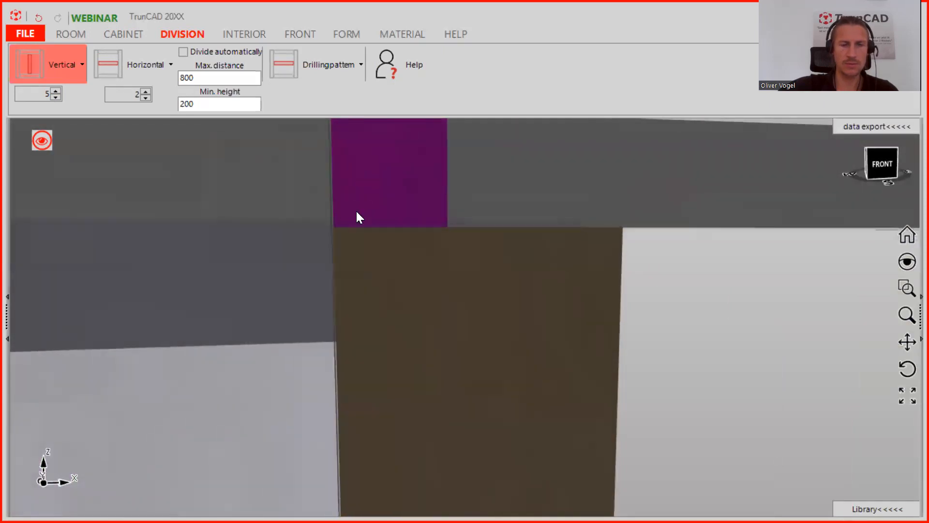
{"action": "scroll", "coordinate": [356, 212], "scroll_direction": "down", "scroll_amount": 2}
{"action": "scroll", "coordinate": [356, 211], "scroll_direction": "down", "scroll_amount": 2}
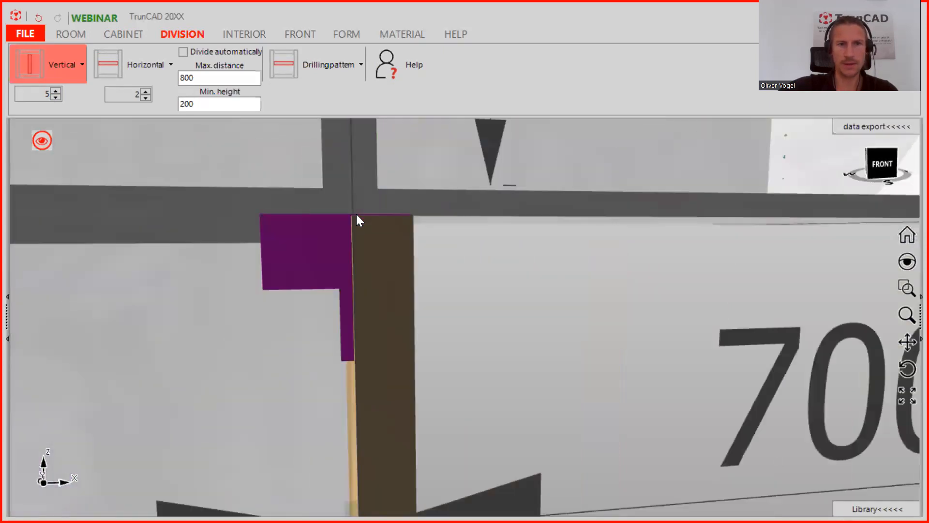
{"action": "scroll", "coordinate": [356, 214], "scroll_direction": "down", "scroll_amount": 2}
{"action": "scroll", "coordinate": [356, 214], "scroll_direction": "down", "scroll_amount": 2}
{"action": "scroll", "coordinate": [467, 279], "scroll_direction": "down", "scroll_amount": 2}
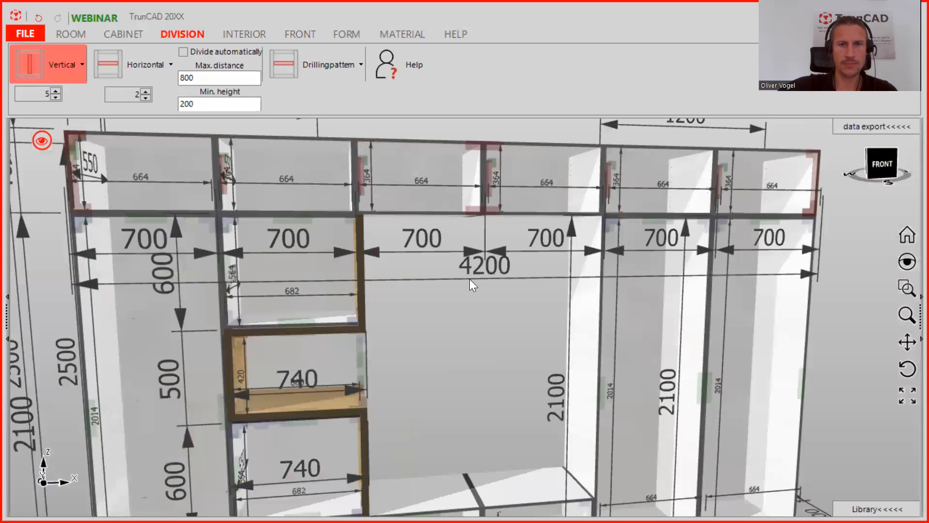
{"action": "scroll", "coordinate": [445, 304], "scroll_direction": "down", "scroll_amount": 2}
{"action": "middle_click_drag", "start_coordinate": [446, 305], "coordinate": [424, 306]}
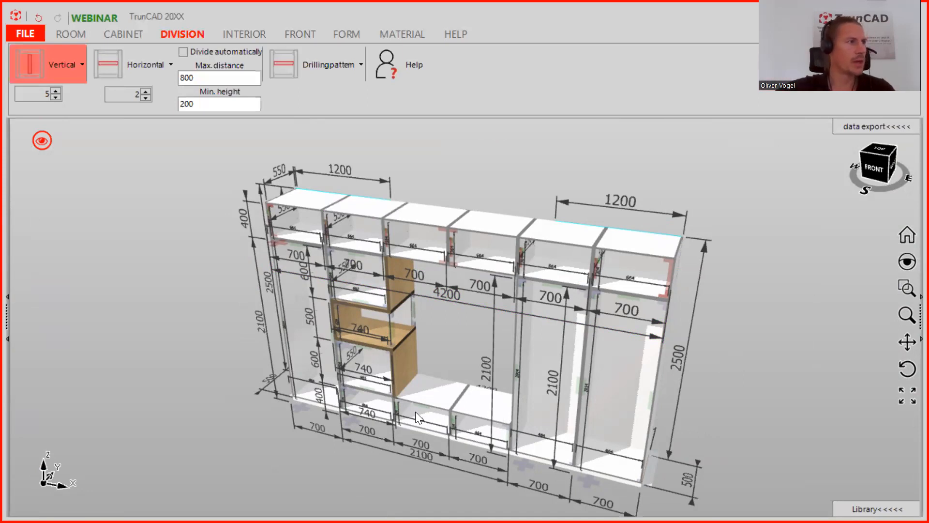
Make the 500 mm high oak insert cabinet active and place a copy of it on the low cabinet, beside the oak stack.
{"action": "scroll", "coordinate": [386, 340], "scroll_direction": "up", "scroll_amount": 5}
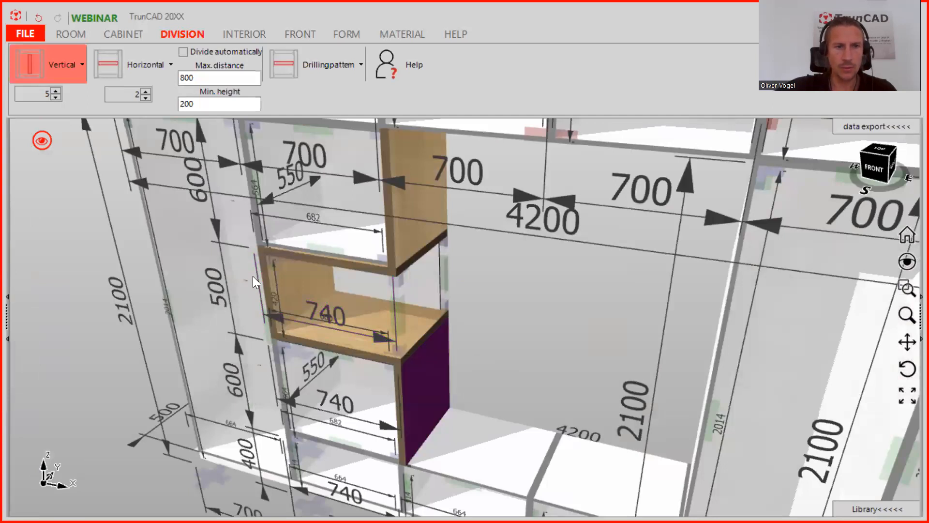
{"action": "left_click", "coordinate": [217, 232]}
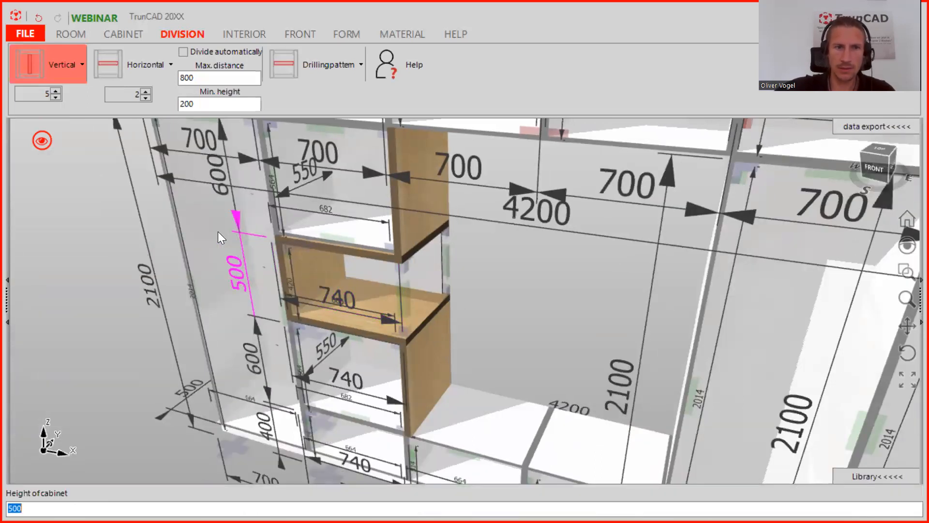
{"action": "key", "text": "Return"}
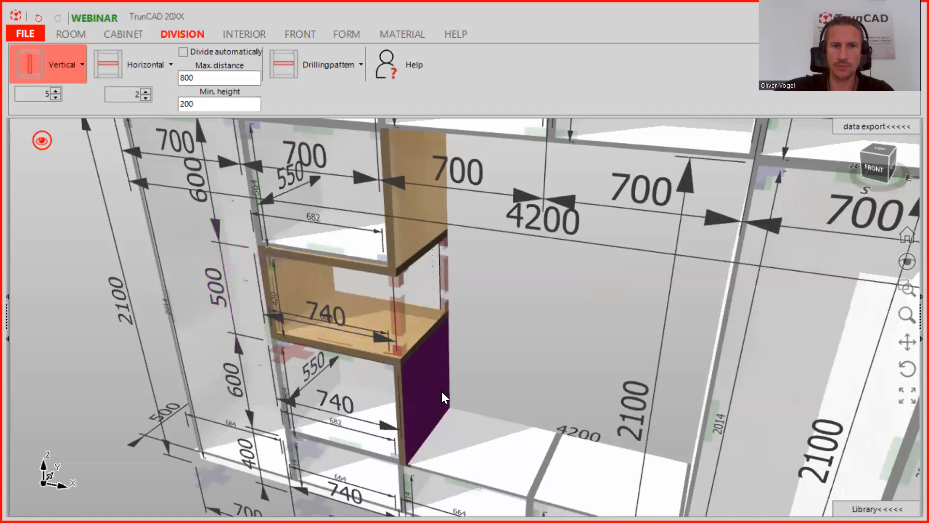
{"action": "scroll", "coordinate": [450, 402], "scroll_direction": "down", "scroll_amount": 2}
{"action": "scroll", "coordinate": [462, 411], "scroll_direction": "down", "scroll_amount": 2}
{"action": "middle_click_drag", "start_coordinate": [461, 412], "coordinate": [454, 384]}
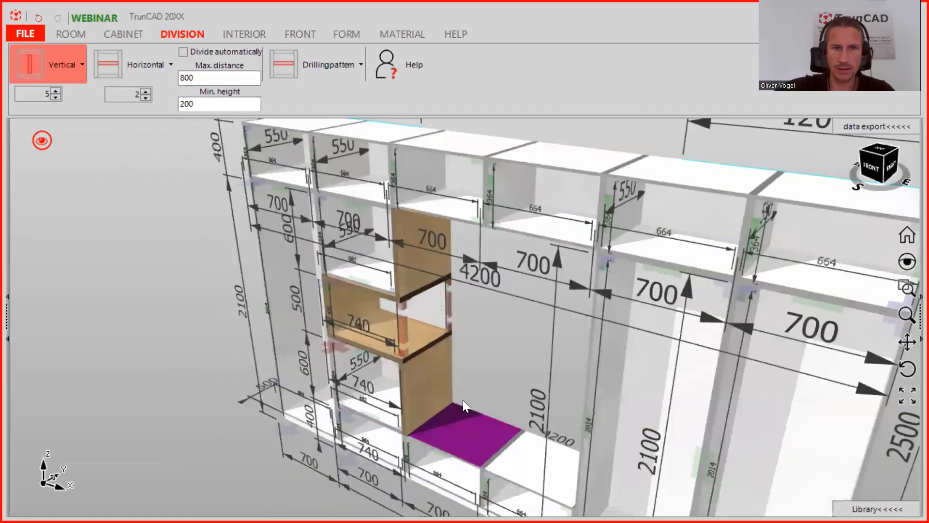
{"action": "scroll", "coordinate": [462, 400], "scroll_direction": "up", "scroll_amount": 4}
{"action": "scroll", "coordinate": [418, 412], "scroll_direction": "up", "scroll_amount": 4}
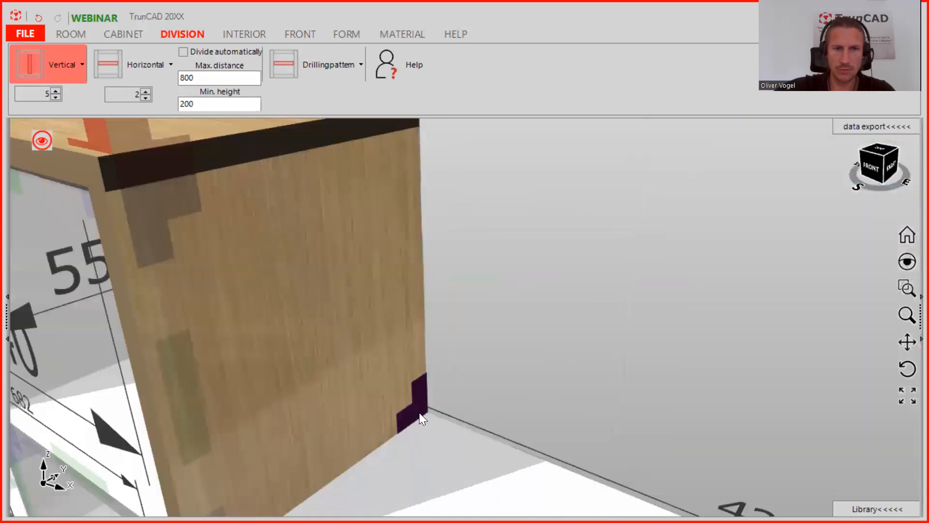
{"action": "right_click", "coordinate": [419, 413]}
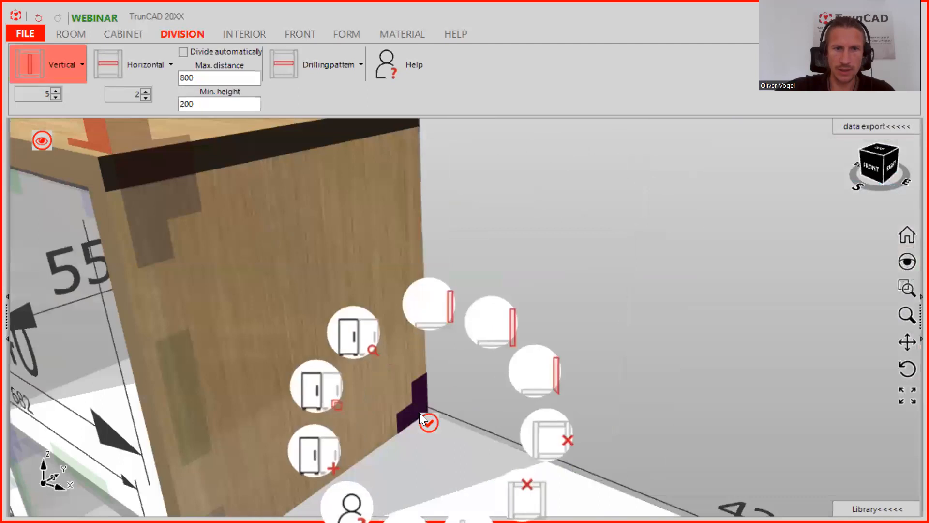
{"action": "left_click", "coordinate": [327, 387]}
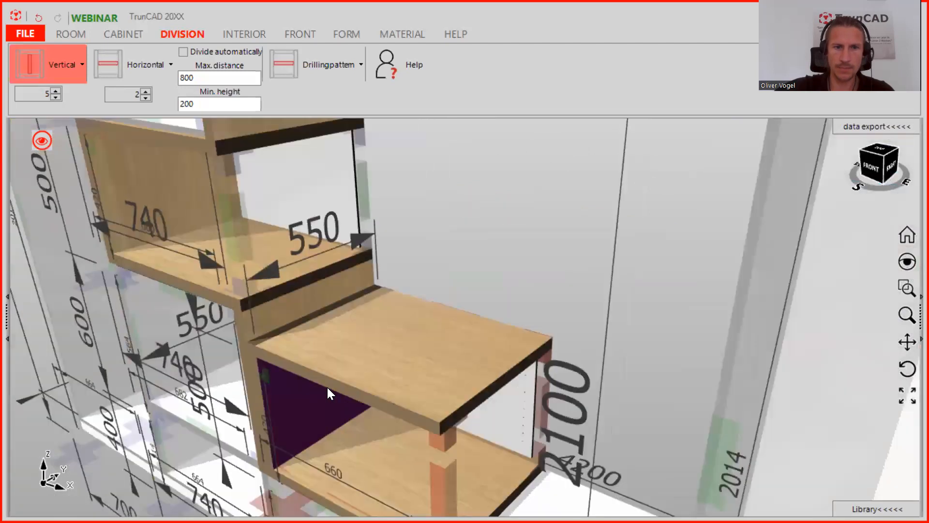
Remove the left side panel of the copied oak cabinet and extend its top and bottom panels to the adjoining oak side.
{"action": "scroll", "coordinate": [328, 388], "scroll_direction": "down", "scroll_amount": 3}
{"action": "middle_click_drag", "start_coordinate": [339, 397], "coordinate": [359, 379]}
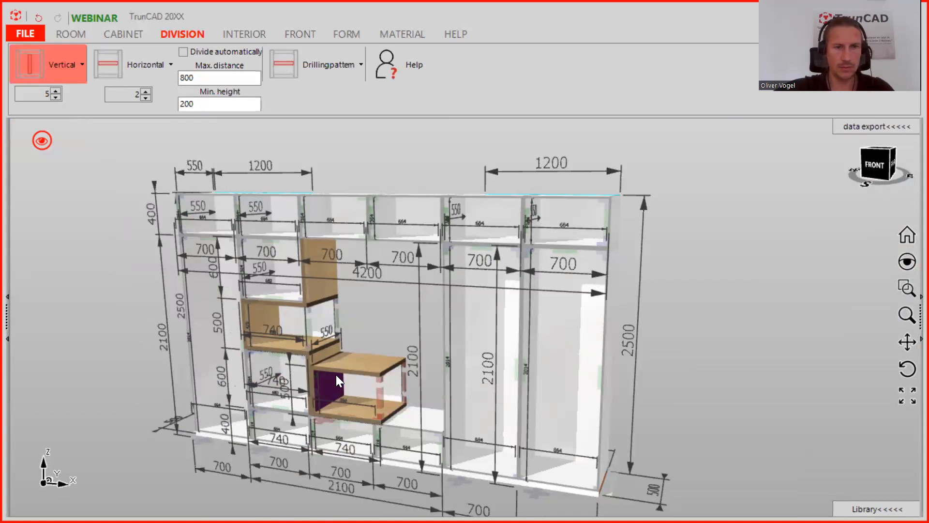
{"action": "scroll", "coordinate": [321, 379], "scroll_direction": "up", "scroll_amount": 3}
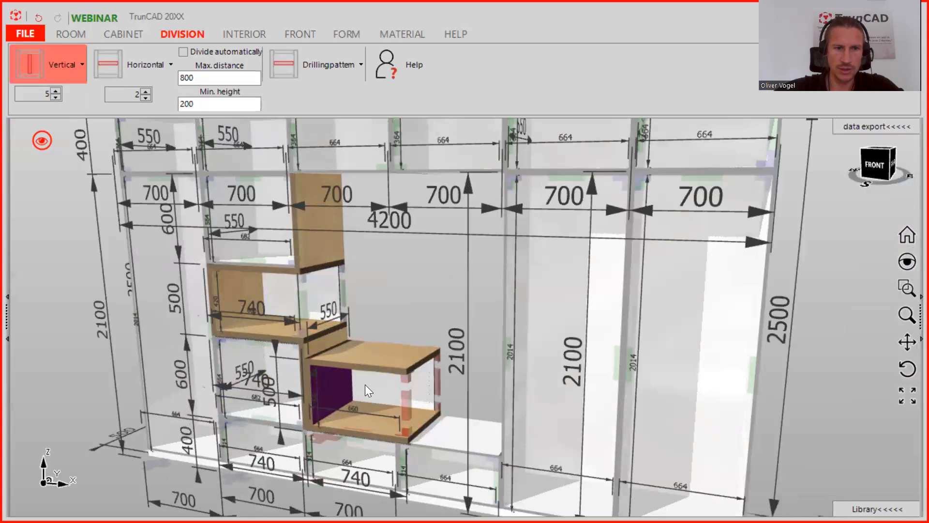
{"action": "scroll", "coordinate": [371, 389], "scroll_direction": "down", "scroll_amount": 3}
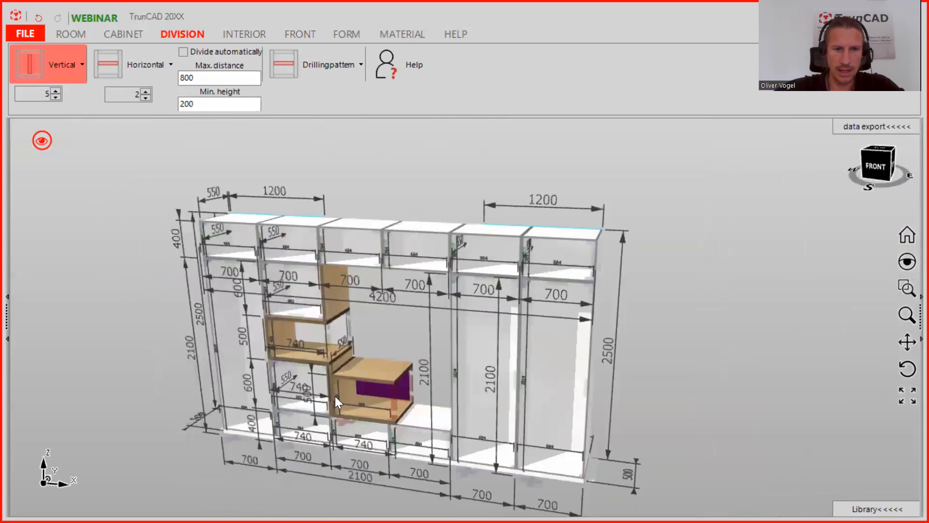
{"action": "scroll", "coordinate": [393, 404], "scroll_direction": "up", "scroll_amount": 5}
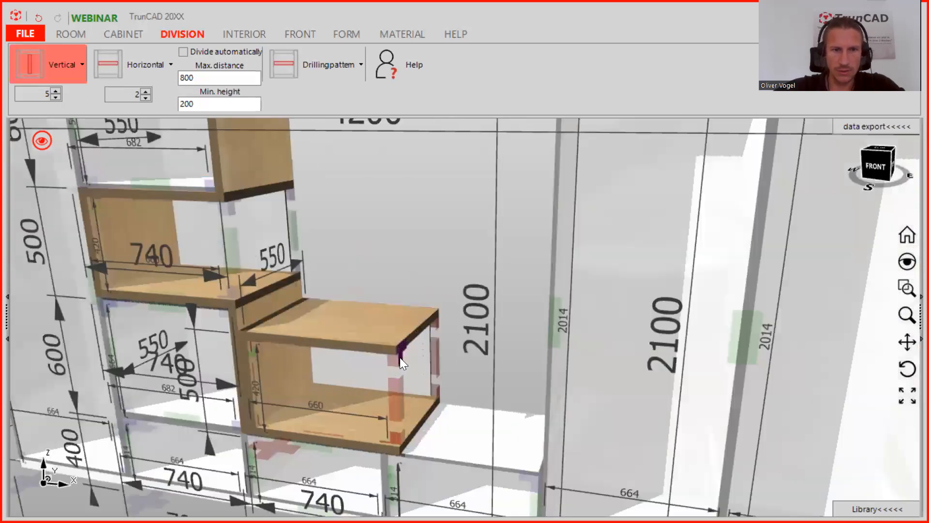
{"action": "scroll", "coordinate": [221, 329], "scroll_direction": "up", "scroll_amount": 5}
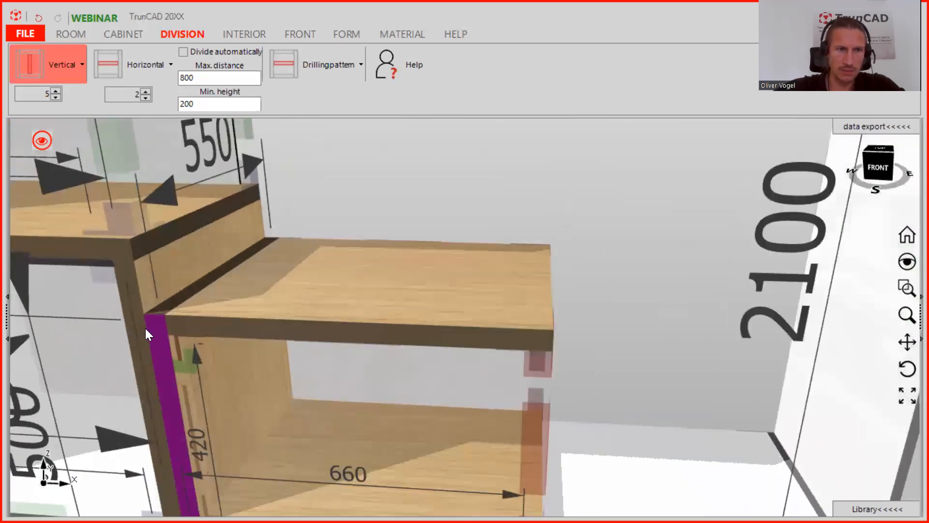
{"action": "middle_click_drag", "start_coordinate": [145, 328], "coordinate": [333, 271]}
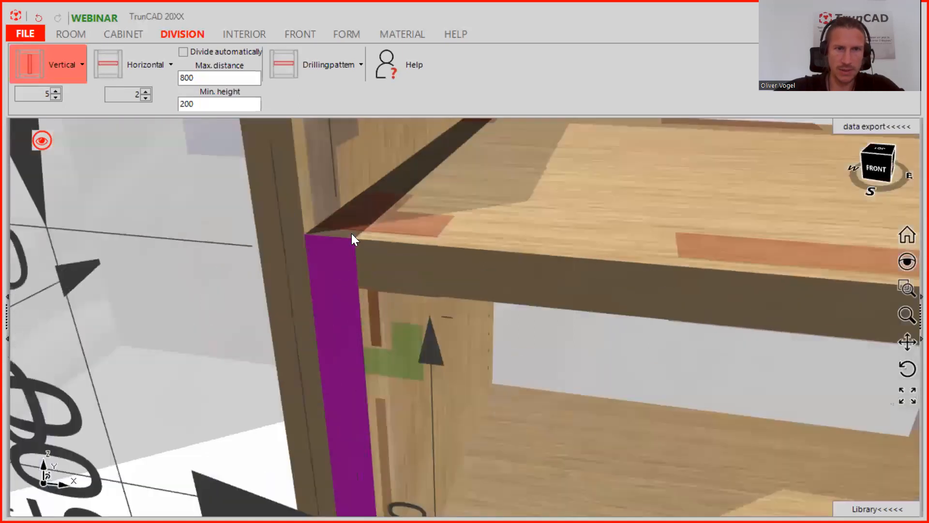
{"action": "left_click", "coordinate": [356, 220]}
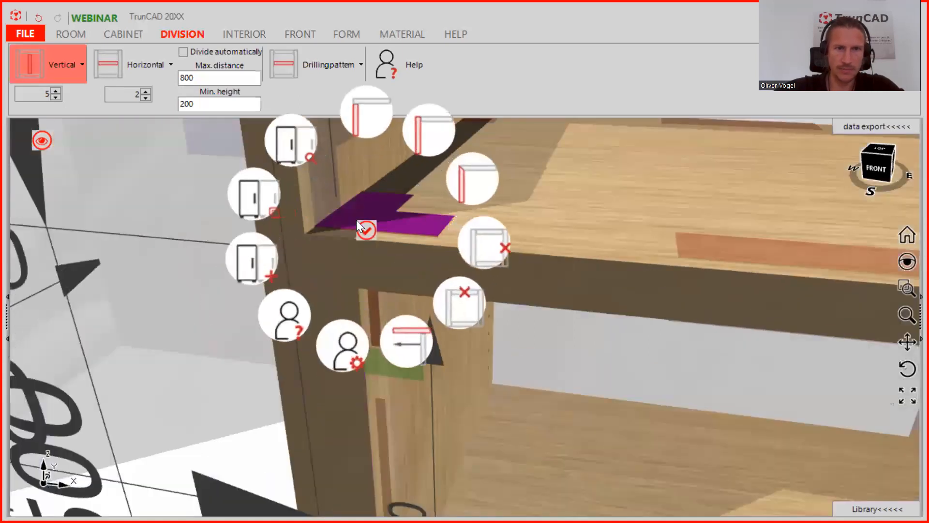
{"action": "left_click", "coordinate": [488, 250]}
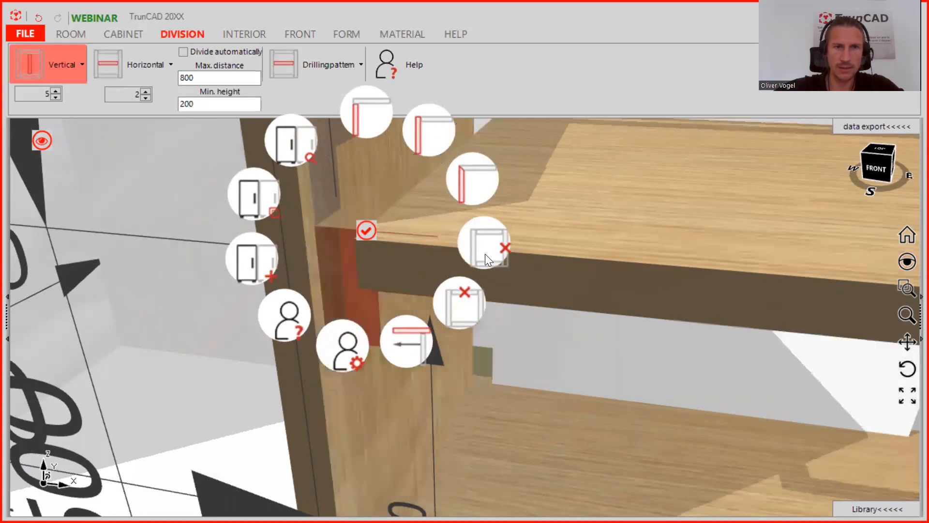
{"action": "left_click", "coordinate": [394, 217]}
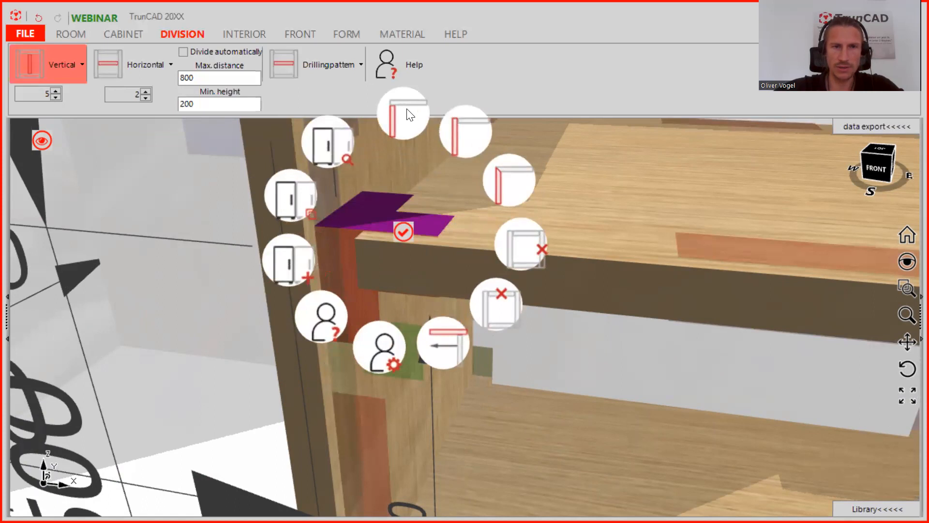
{"action": "left_click", "coordinate": [422, 323]}
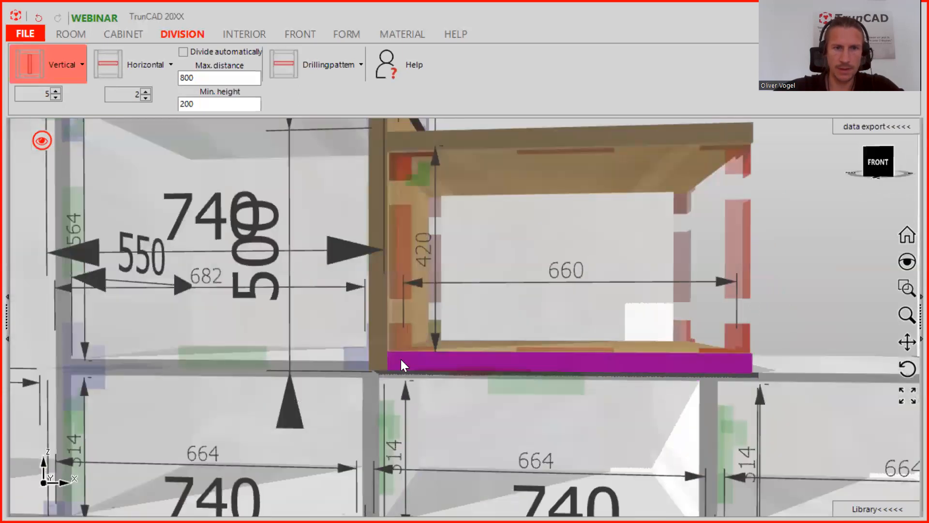
Add a right side panel to the copied oak cabinet on the low cabinet.
{"action": "middle_click_drag", "start_coordinate": [405, 360], "coordinate": [398, 376]}
{"action": "middle_click_drag", "start_coordinate": [419, 330], "coordinate": [426, 309]}
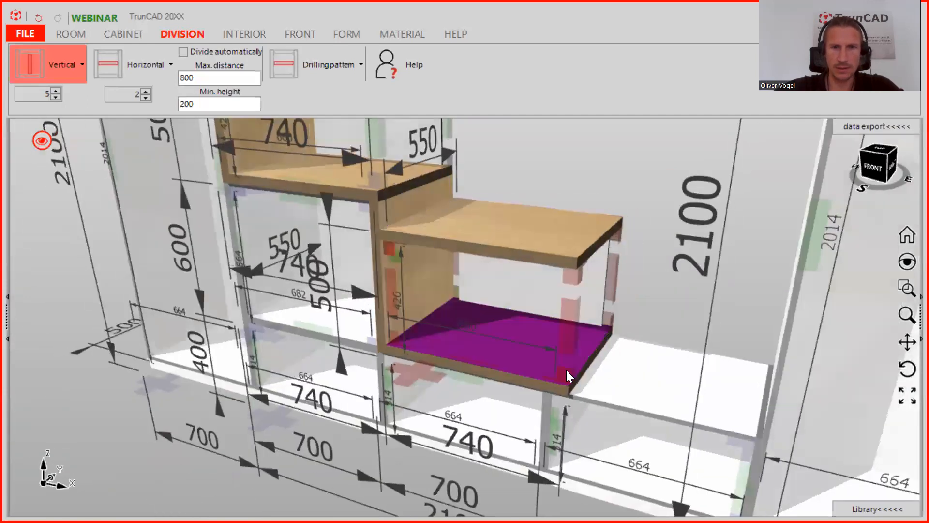
{"action": "right_click", "coordinate": [565, 376]}
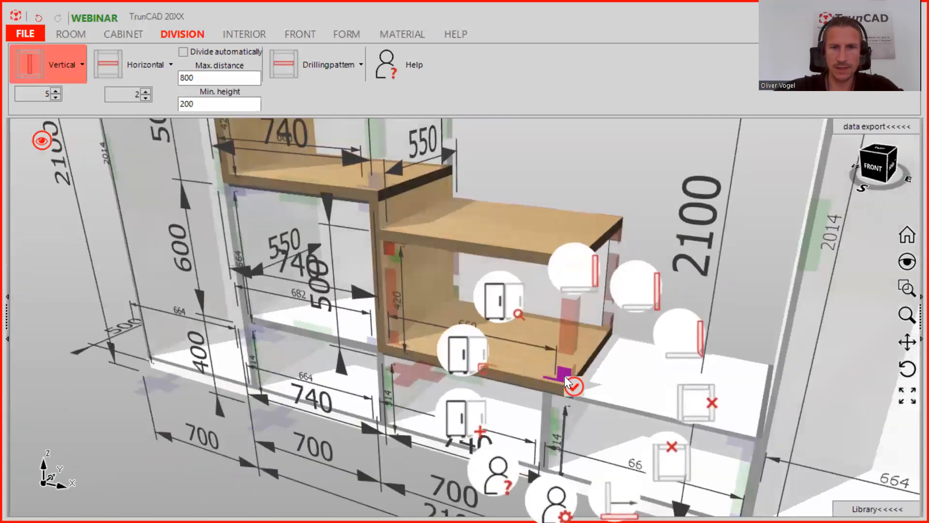
{"action": "left_click", "coordinate": [706, 397]}
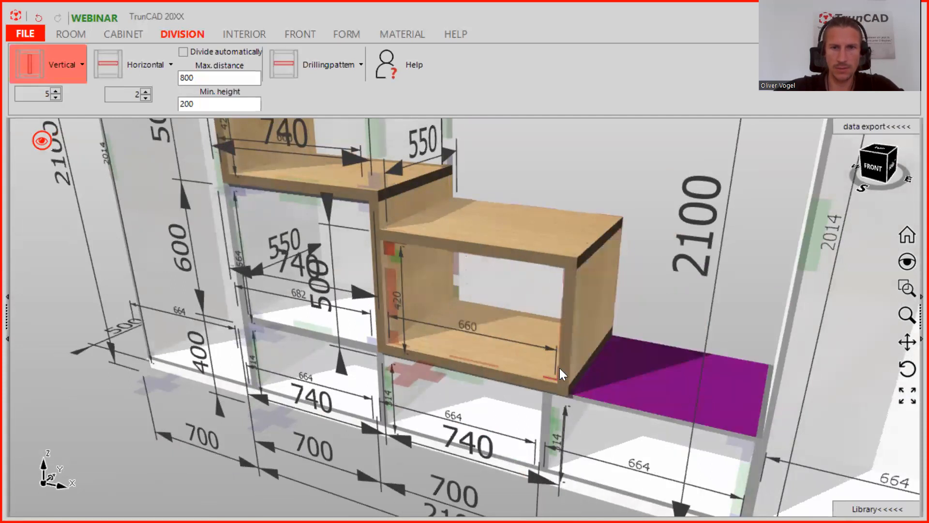
Set the width of the copied oak cabinet on the low cabinet to =1400-40.
{"action": "middle_click_drag", "start_coordinate": [563, 385], "coordinate": [589, 383]}
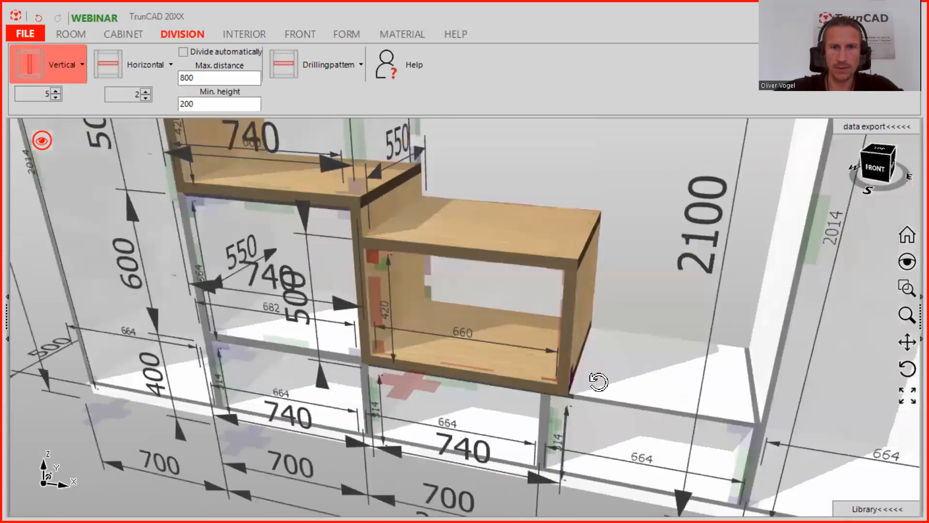
{"action": "scroll", "coordinate": [587, 371], "scroll_direction": "down", "scroll_amount": 5}
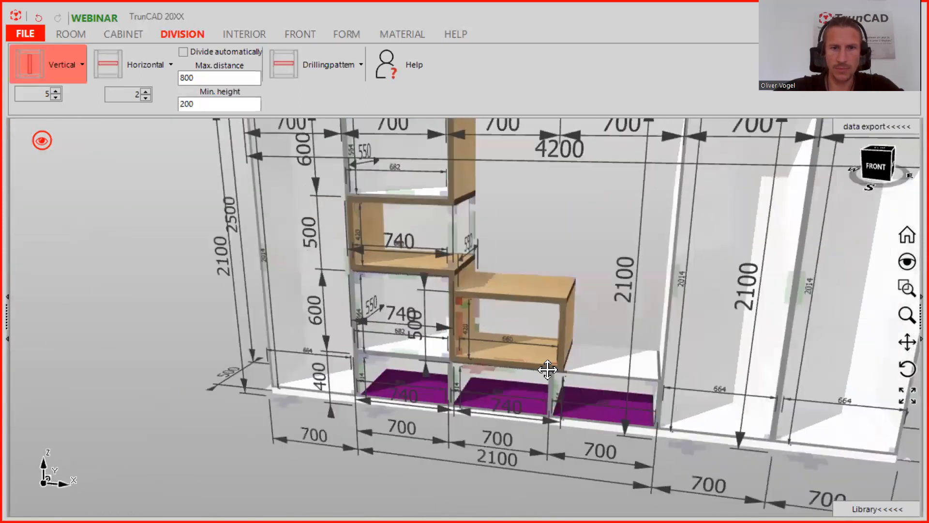
{"action": "middle_click_drag", "start_coordinate": [558, 375], "coordinate": [536, 319], "text": "ctrl"}
{"action": "mouse_move", "coordinate": [523, 376]}
{"action": "middle_mouse_down"}
{"action": "mouse_move", "coordinate": [533, 363]}
{"action": "mouse_move", "coordinate": [518, 367]}
{"action": "middle_mouse_up"}
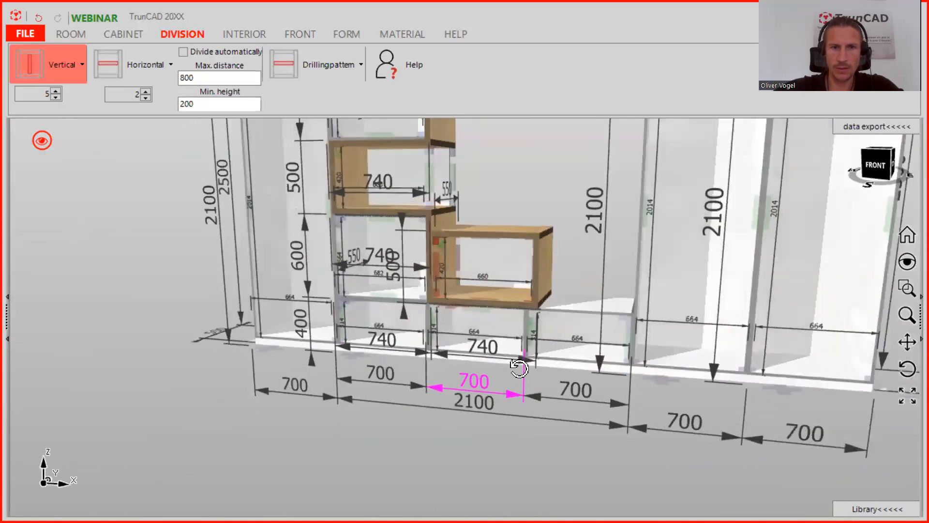
{"action": "scroll", "coordinate": [483, 364], "scroll_direction": "up", "scroll_amount": 3}
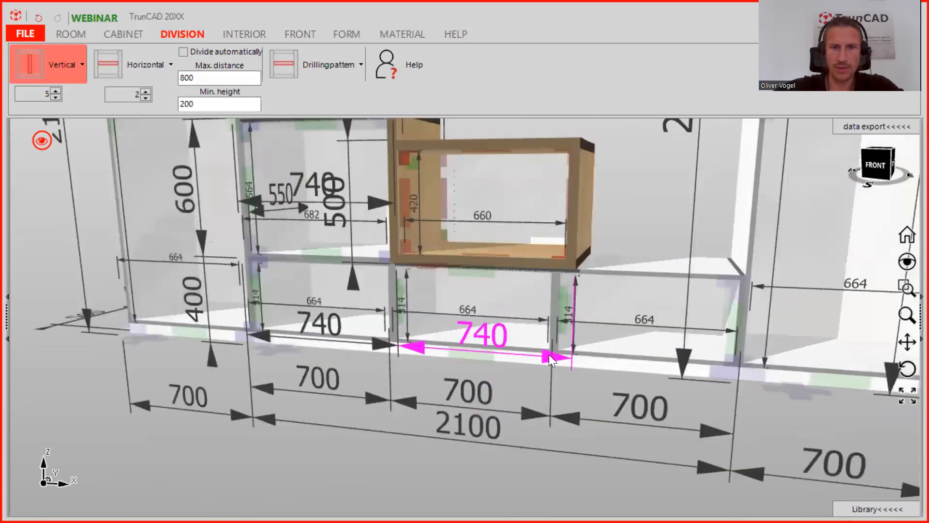
{"action": "left_click", "coordinate": [549, 356]}
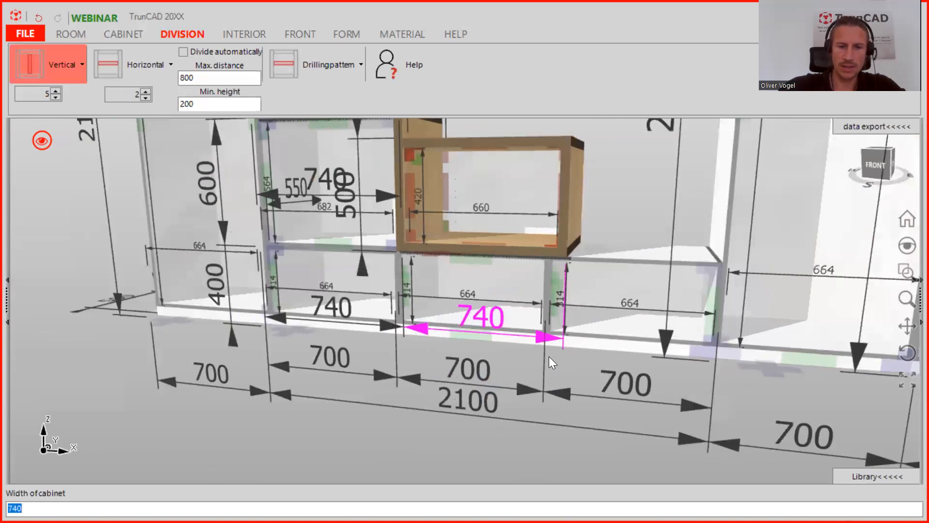
{"action": "type", "text": "="}
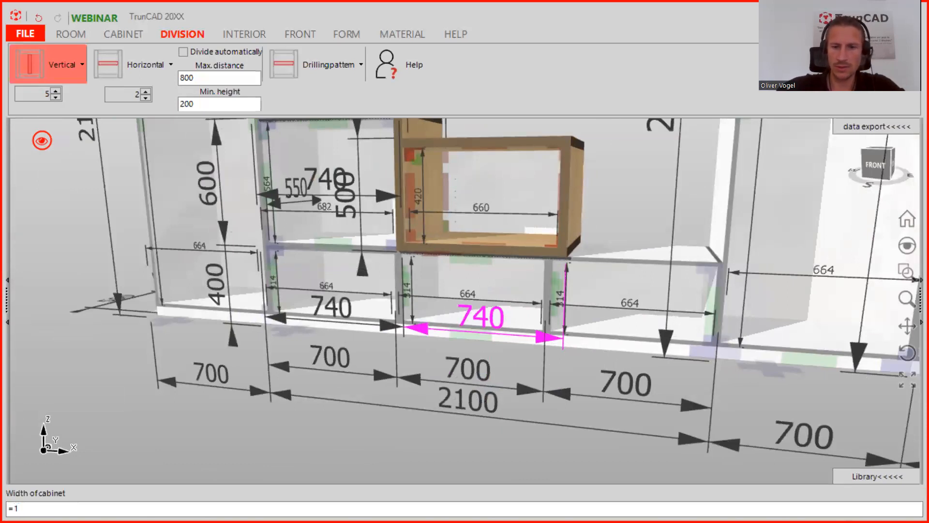
{"action": "type", "text": "1400-40"}
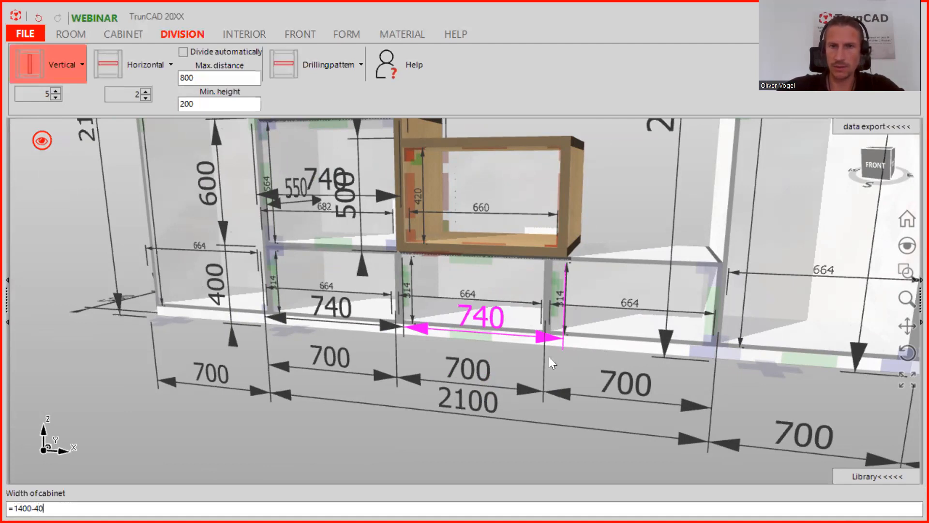
{"action": "key", "text": "Return"}
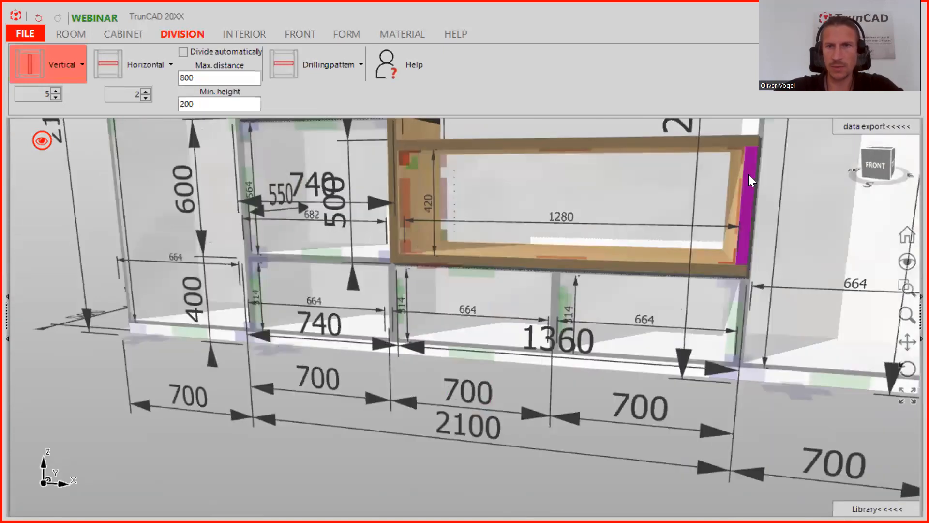
Examine how the right side and front corners of the widened oak cabinet meet the adjoining tall cabinet.
{"action": "middle_click_drag", "start_coordinate": [748, 174], "coordinate": [680, 201]}
{"action": "scroll", "coordinate": [761, 141], "scroll_direction": "up", "scroll_amount": 3}
{"action": "scroll", "coordinate": [763, 138], "scroll_direction": "up", "scroll_amount": 4}
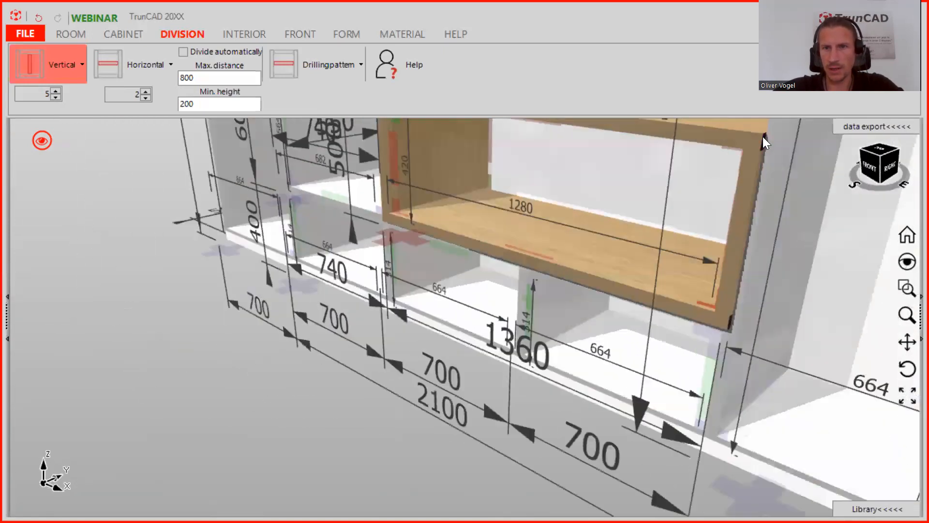
{"action": "middle_click_drag", "start_coordinate": [762, 207], "coordinate": [725, 193]}
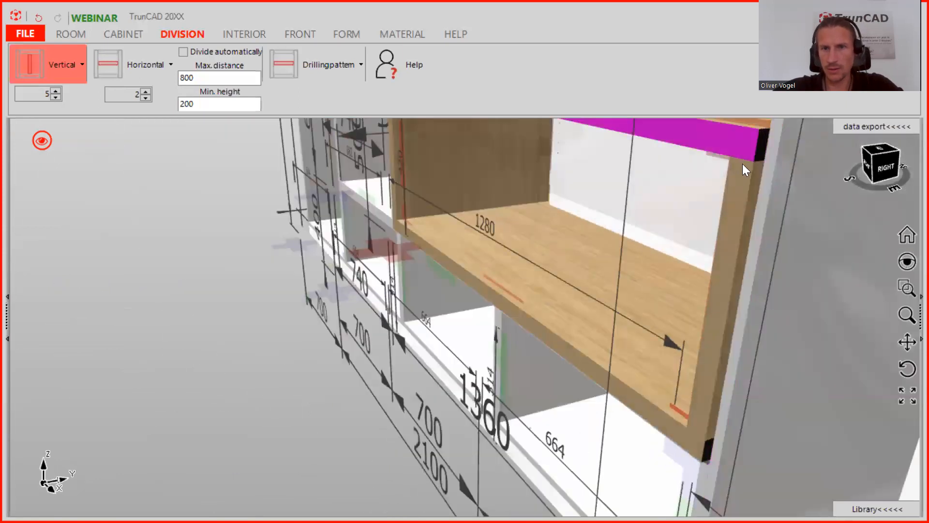
Set the height of the wide low oak cabinet to =500+1200.
{"action": "scroll", "coordinate": [695, 366], "scroll_direction": "down", "scroll_amount": 5}
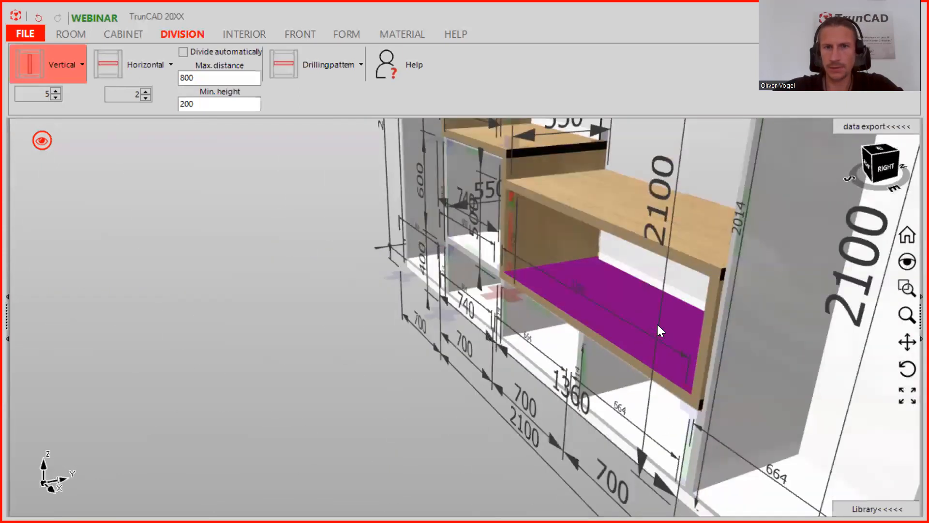
{"action": "middle_click_drag", "start_coordinate": [657, 323], "coordinate": [710, 299]}
{"action": "scroll", "coordinate": [615, 290], "scroll_direction": "up", "scroll_amount": 6}
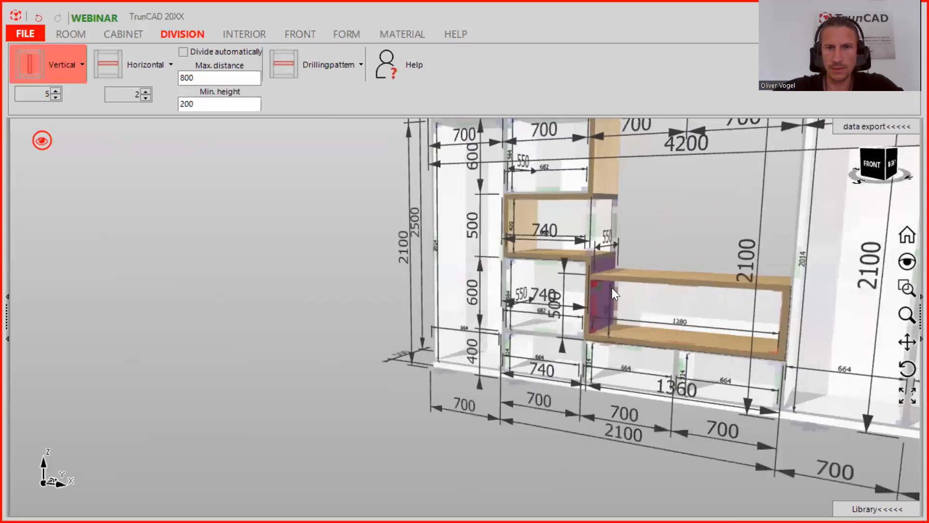
{"action": "left_click", "coordinate": [534, 248]}
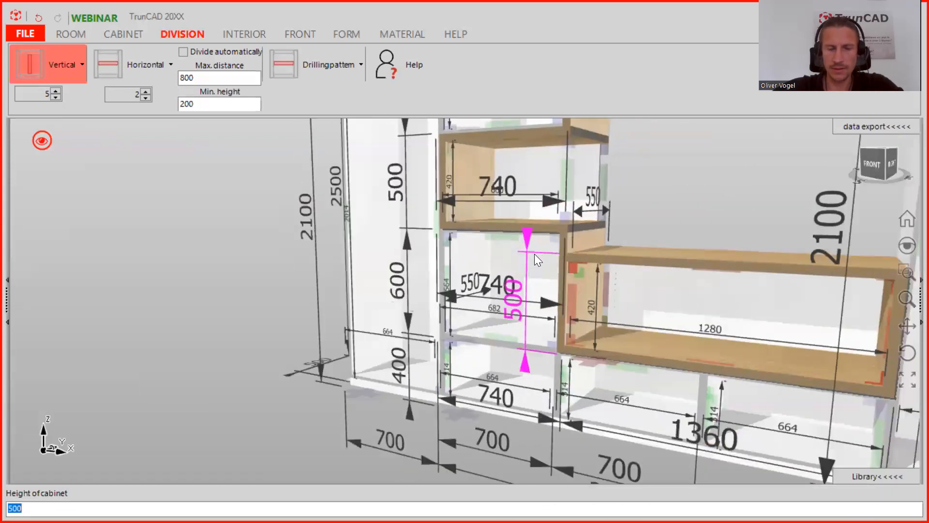
{"action": "type", "text": "=500+"}
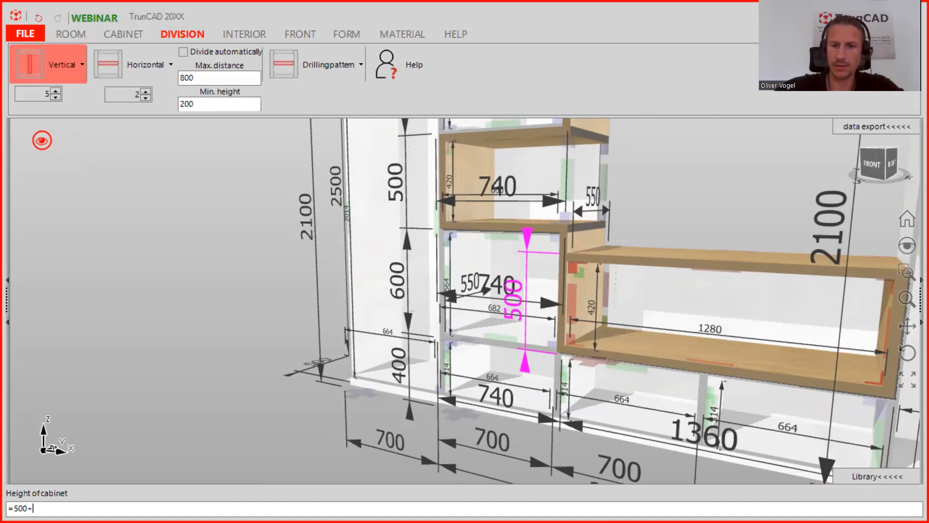
{"action": "type", "text": "1200"}
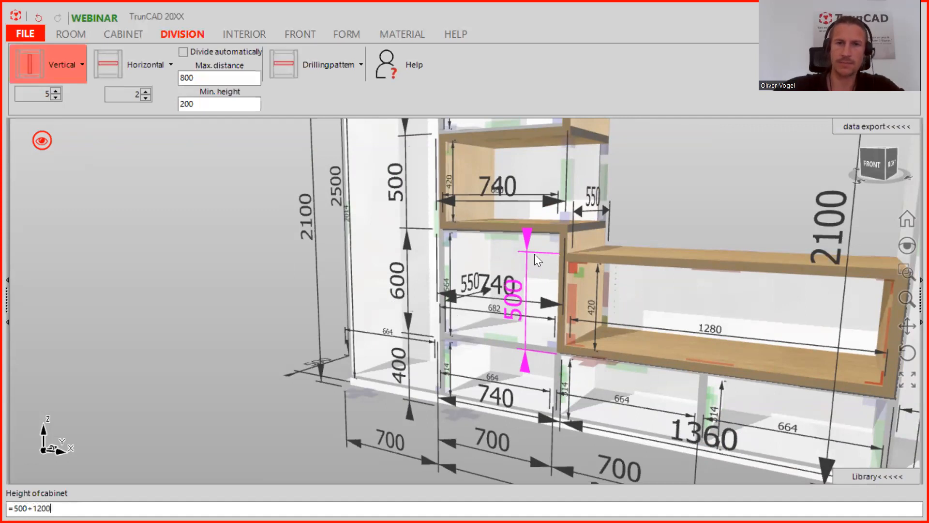
{"action": "key", "text": "Return"}
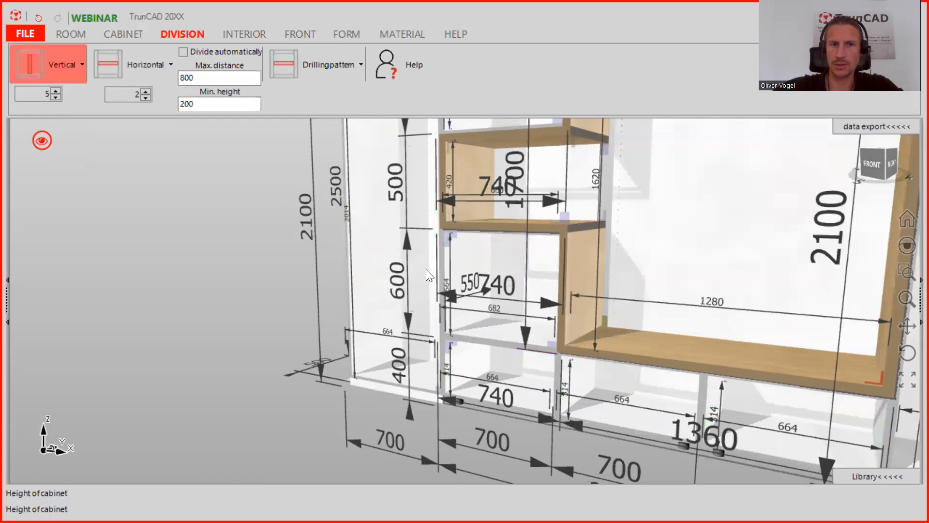
Change the back panel type of the large oak cabinet to Flat.
{"action": "middle_click_drag", "start_coordinate": [425, 242], "coordinate": [440, 329]}
{"action": "scroll", "coordinate": [591, 271], "scroll_direction": "down", "scroll_amount": 2}
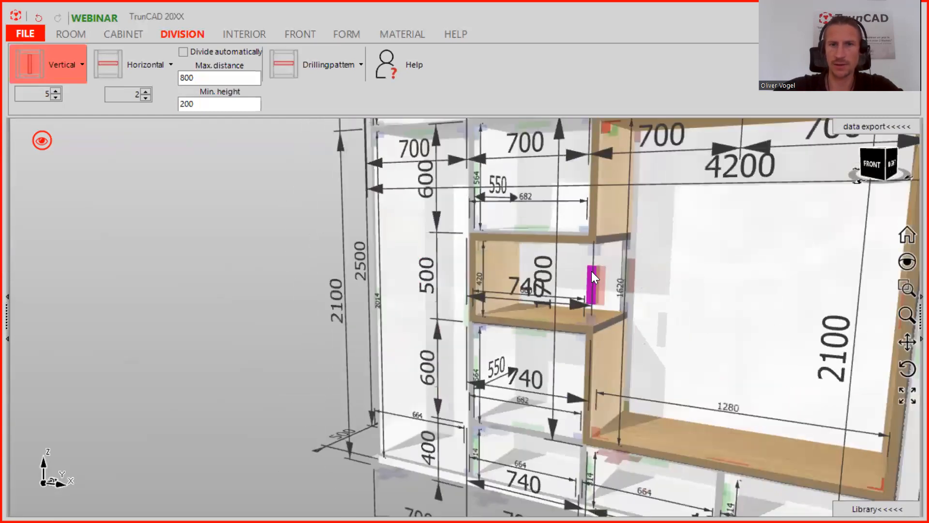
{"action": "middle_click_drag", "start_coordinate": [645, 219], "coordinate": [644, 344]}
{"action": "scroll", "coordinate": [641, 388], "scroll_direction": "down", "scroll_amount": 3}
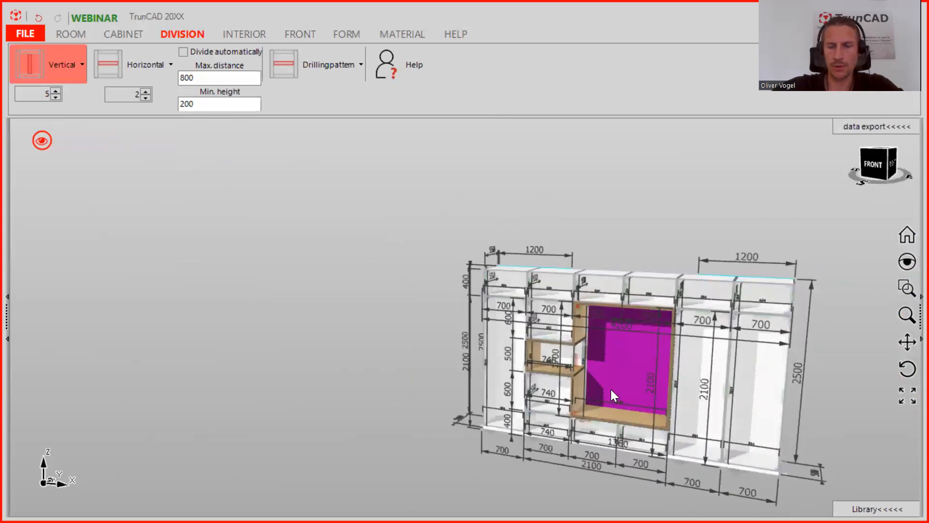
{"action": "scroll", "coordinate": [610, 388], "scroll_direction": "up", "scroll_amount": 5}
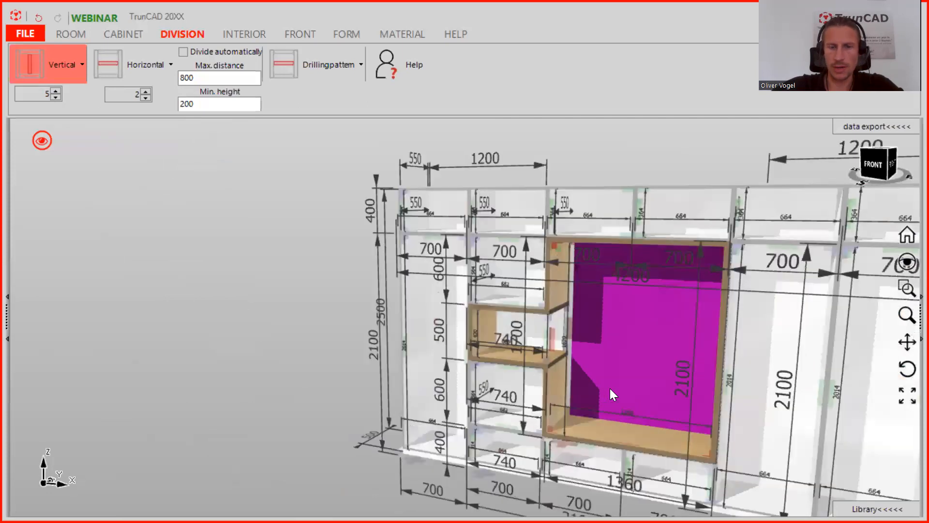
{"action": "middle_click_drag", "start_coordinate": [664, 382], "coordinate": [372, 385]}
{"action": "scroll", "coordinate": [700, 393], "scroll_direction": "up", "scroll_amount": 4}
{"action": "scroll", "coordinate": [692, 390], "scroll_direction": "down", "scroll_amount": 5}
{"action": "middle_click_drag", "start_coordinate": [690, 385], "coordinate": [670, 398]}
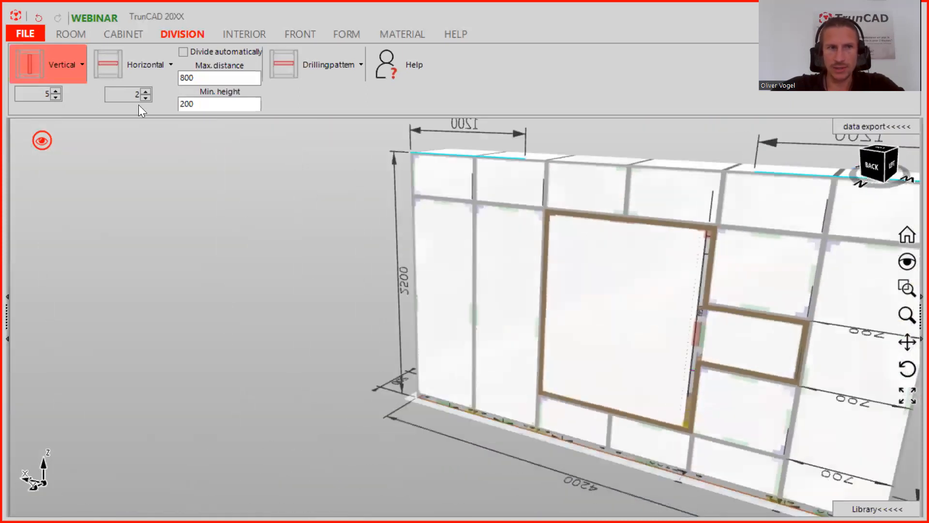
{"action": "left_click", "coordinate": [131, 30]}
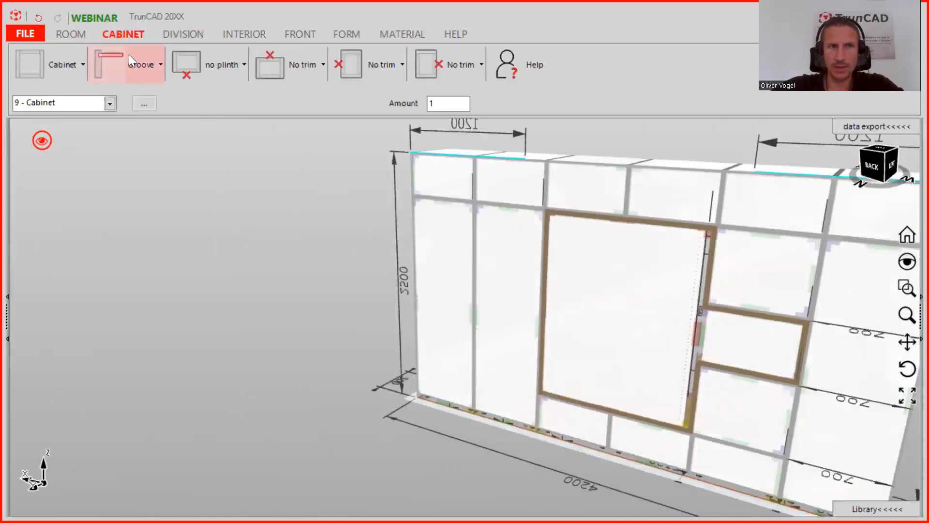
{"action": "left_click", "coordinate": [139, 59]}
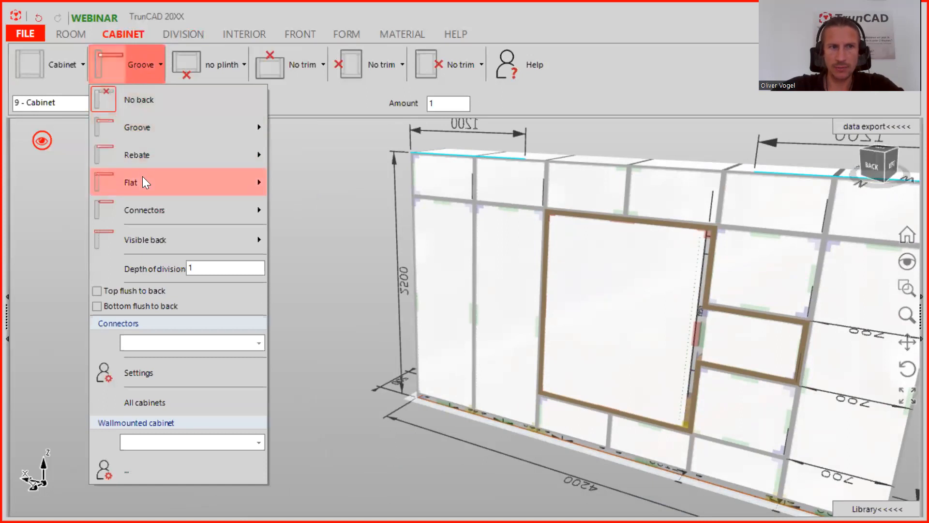
{"action": "mouse_move", "coordinate": [143, 179]}
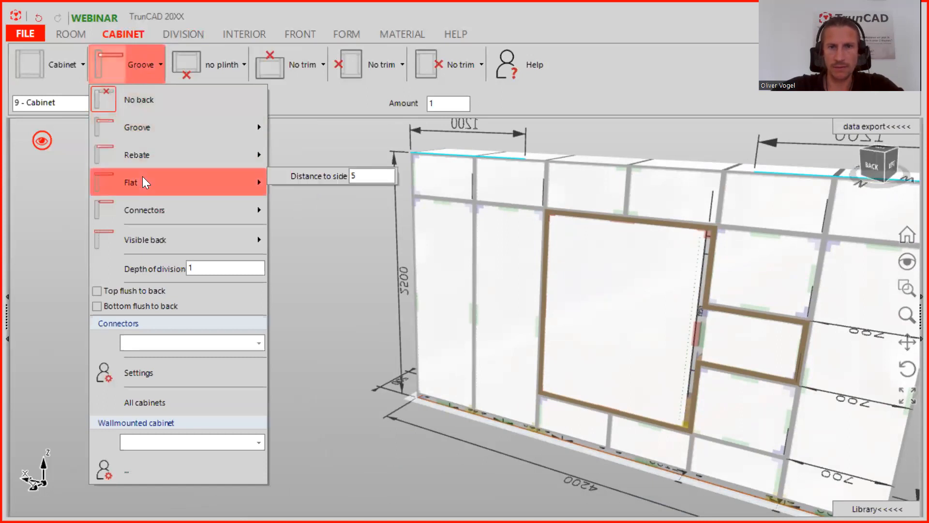
{"action": "left_click", "coordinate": [143, 178]}
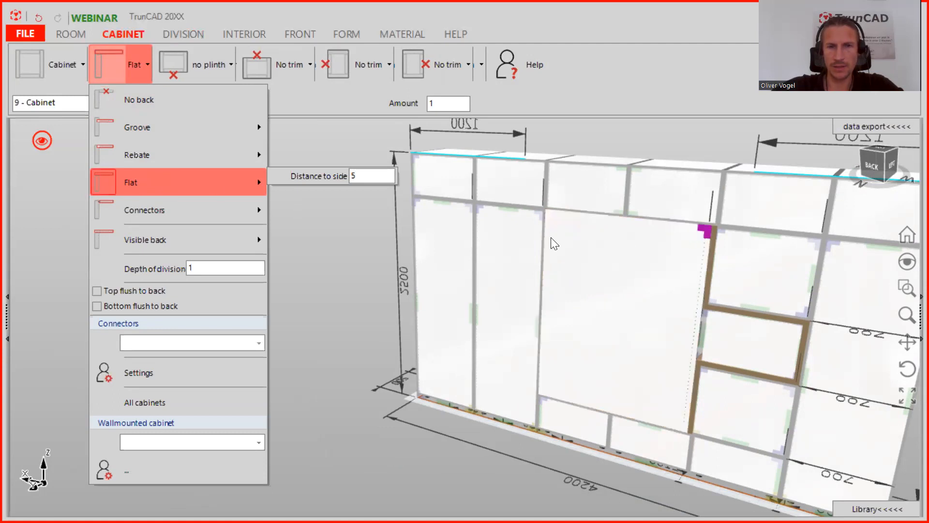
Set the flat back panel's distance to side to 0.
{"action": "left_click", "coordinate": [369, 176]}
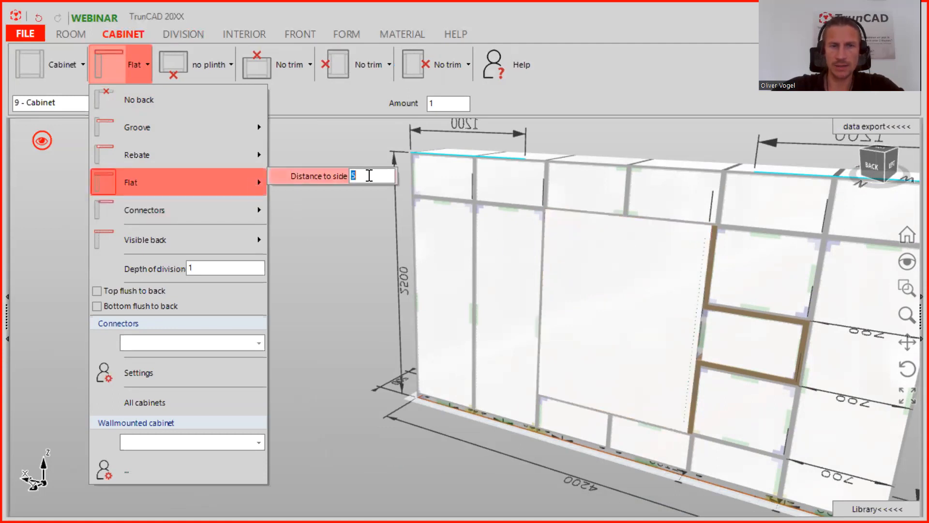
{"action": "type", "text": "0"}
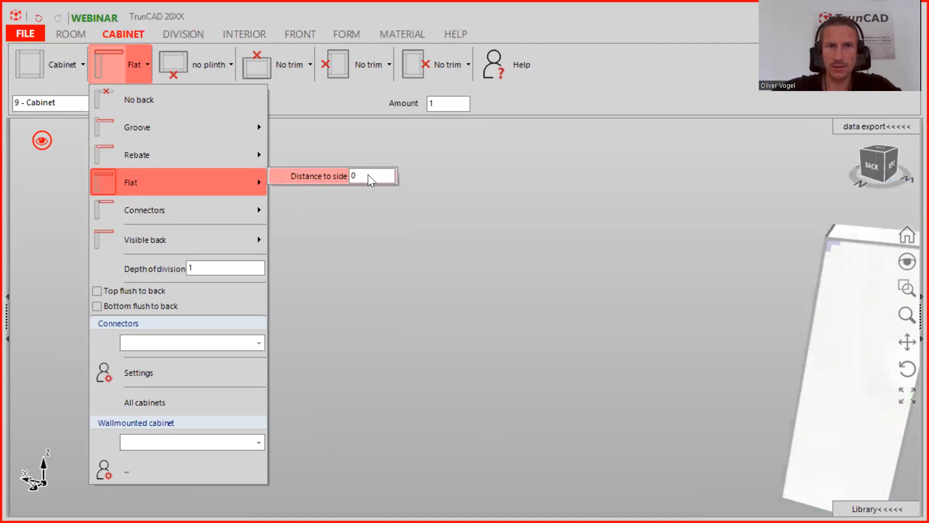
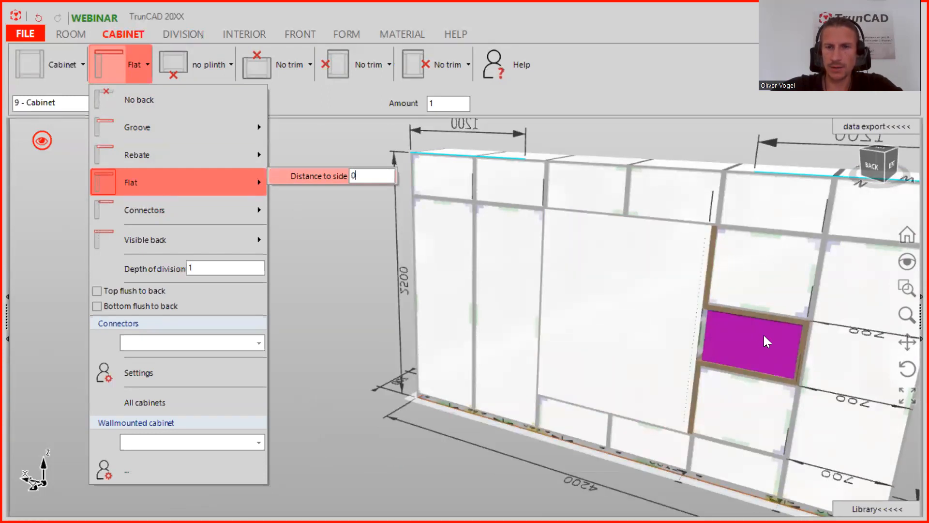
{"action": "left_click", "coordinate": [751, 332]}
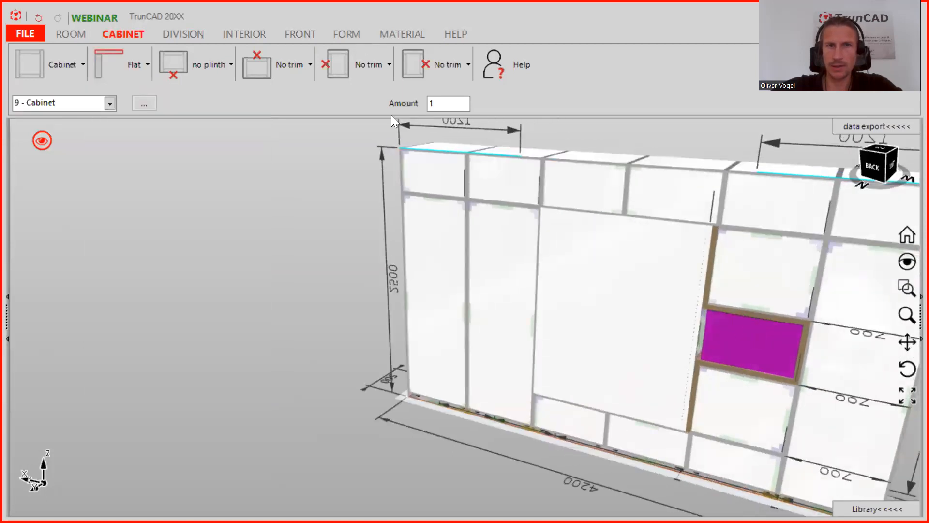
Clear the 40 mm thickness filter and filter the material list by "st".
{"action": "left_click", "coordinate": [402, 34]}
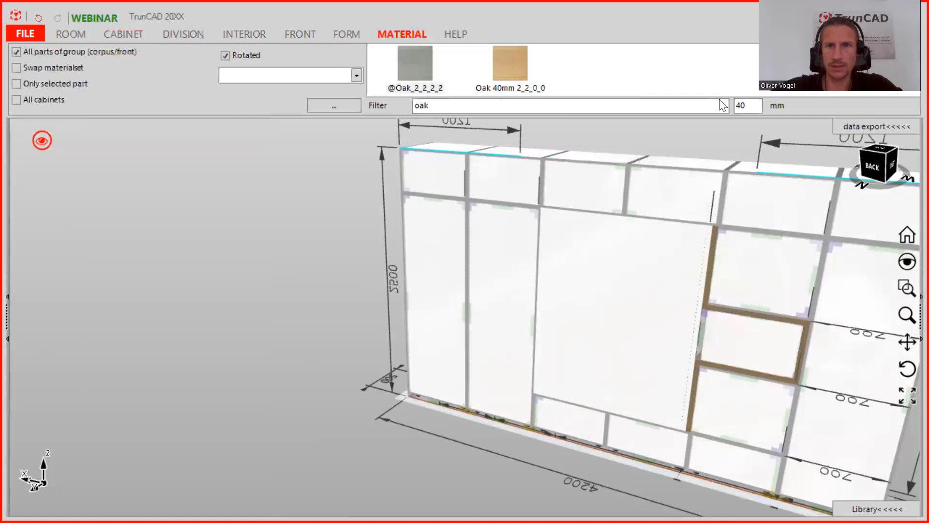
{"action": "double_click", "coordinate": [748, 106]}
{"action": "key", "text": "BackSpace"}
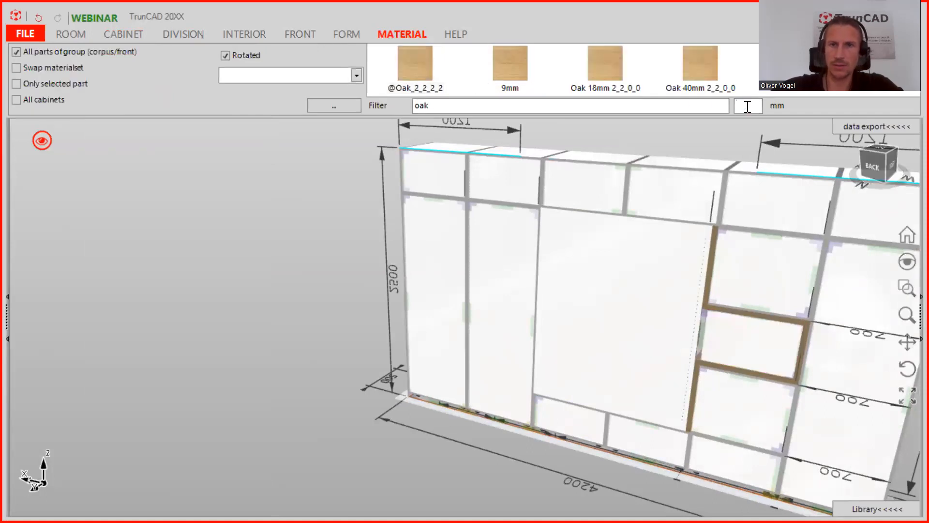
{"action": "double_click", "coordinate": [694, 109]}
{"action": "type", "text": "st"}
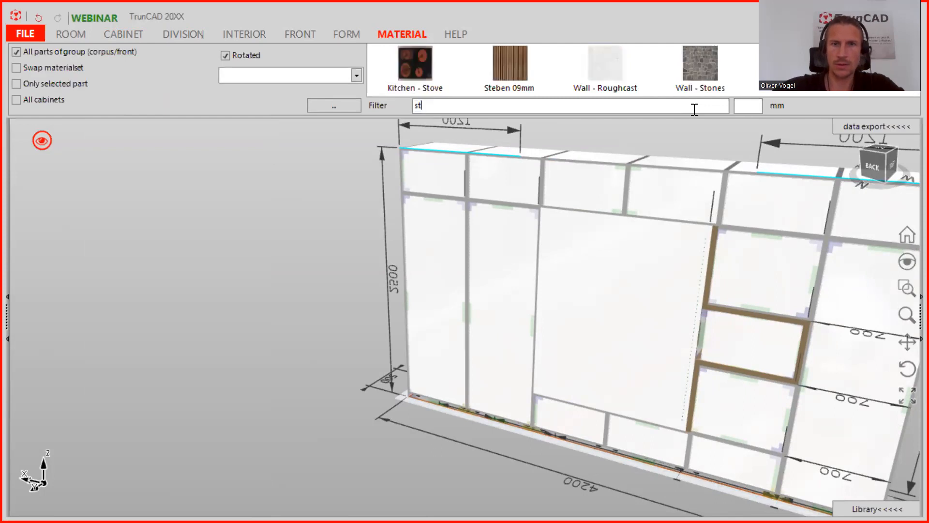
Apply the Steben 09mm material to the large oak cabinet's back panel with the Rotated option turned off.
{"action": "left_click_drag", "start_coordinate": [503, 65], "coordinate": [610, 245]}
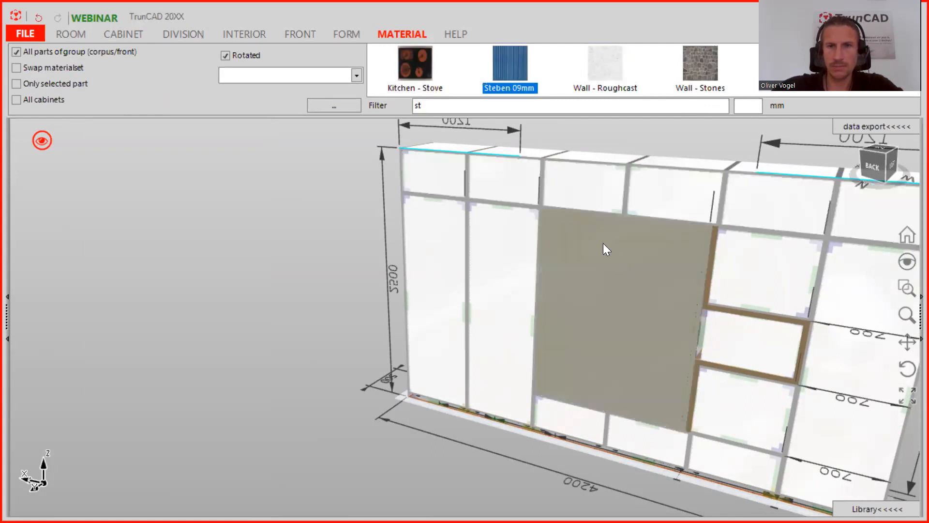
{"action": "left_click_drag", "start_coordinate": [606, 243], "coordinate": [606, 248]}
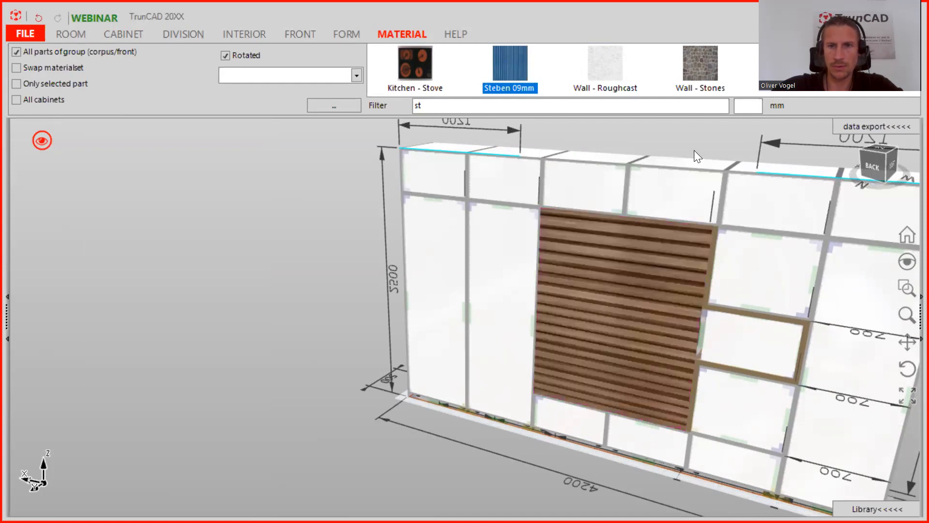
{"action": "left_click", "coordinate": [225, 55]}
{"action": "left_click_drag", "start_coordinate": [492, 61], "coordinate": [599, 278]}
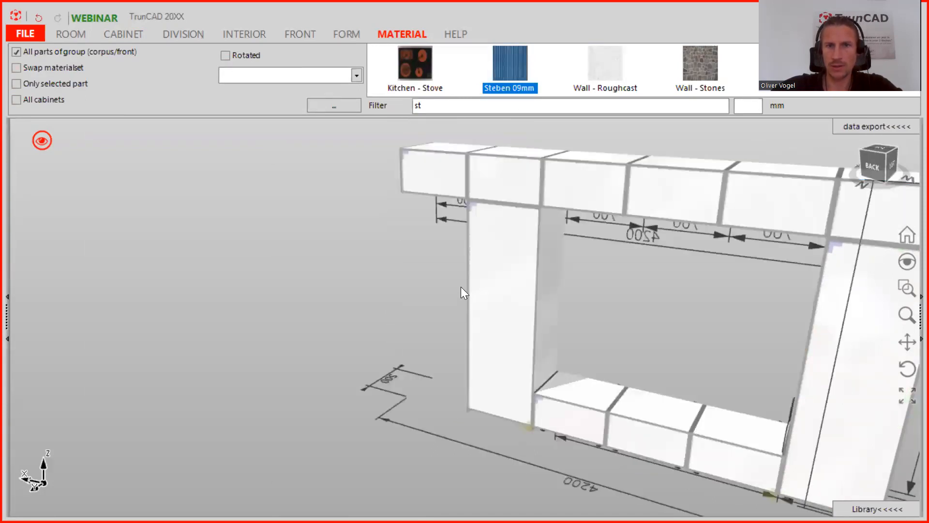
Set Remove back to 1 in the area settings of the small oak cabinet and save them.
{"action": "scroll", "coordinate": [634, 279], "scroll_direction": "down", "scroll_amount": 5}
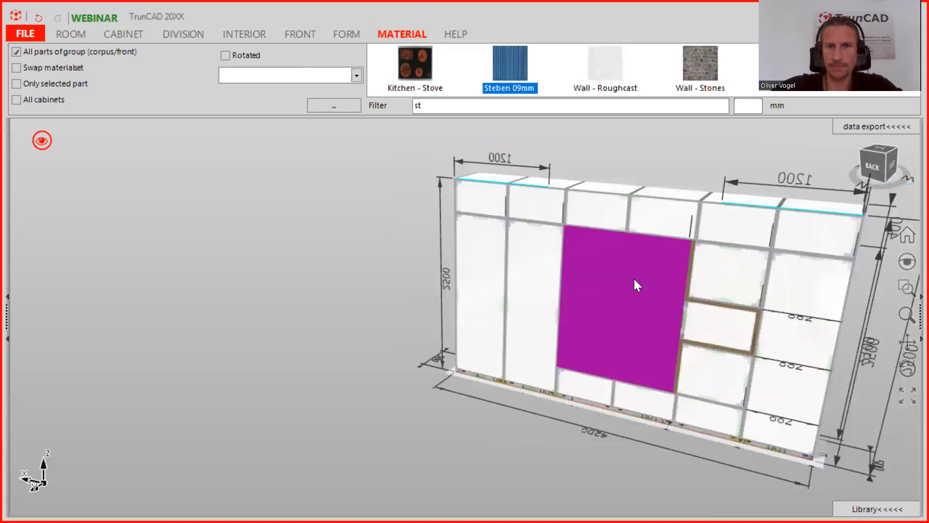
{"action": "middle_click_drag", "start_coordinate": [658, 277], "coordinate": [385, 284]}
{"action": "scroll", "coordinate": [567, 290], "scroll_direction": "up", "scroll_amount": 5}
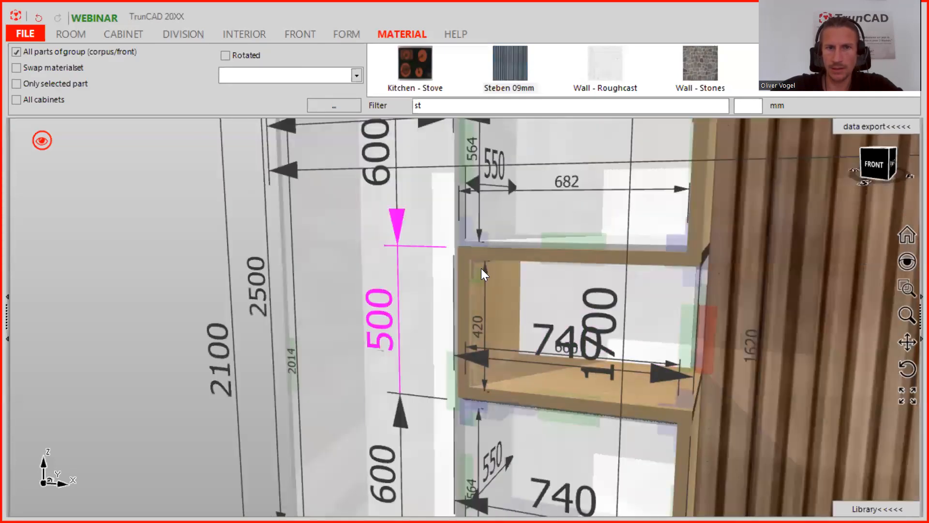
{"action": "right_click", "coordinate": [477, 275]}
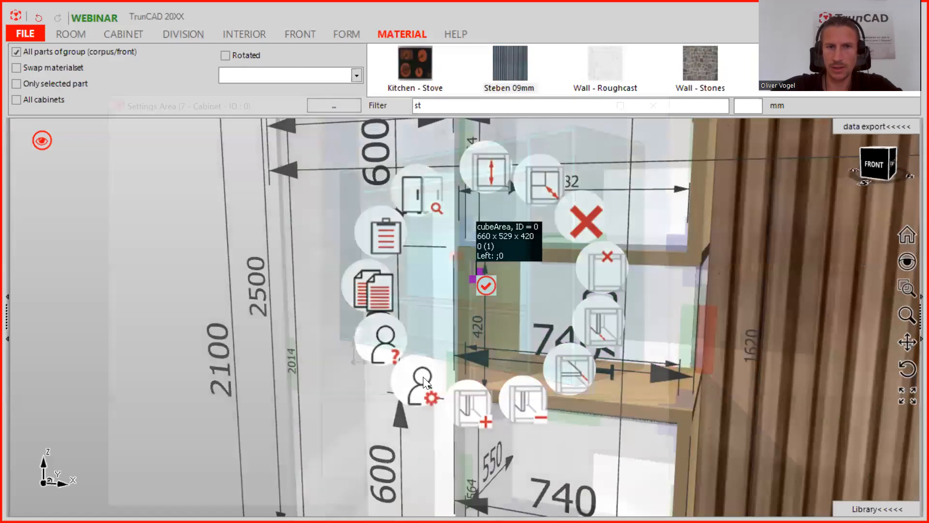
{"action": "left_click", "coordinate": [424, 382]}
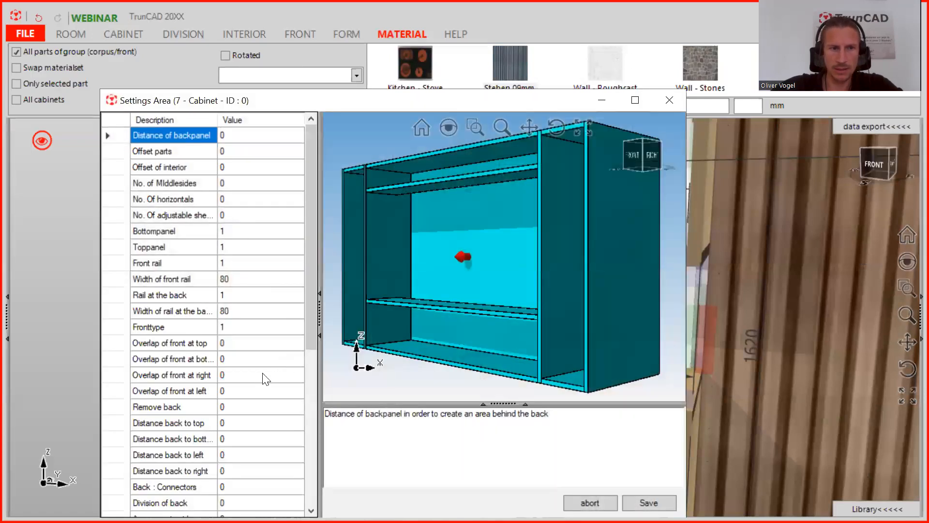
{"action": "left_click", "coordinate": [246, 407]}
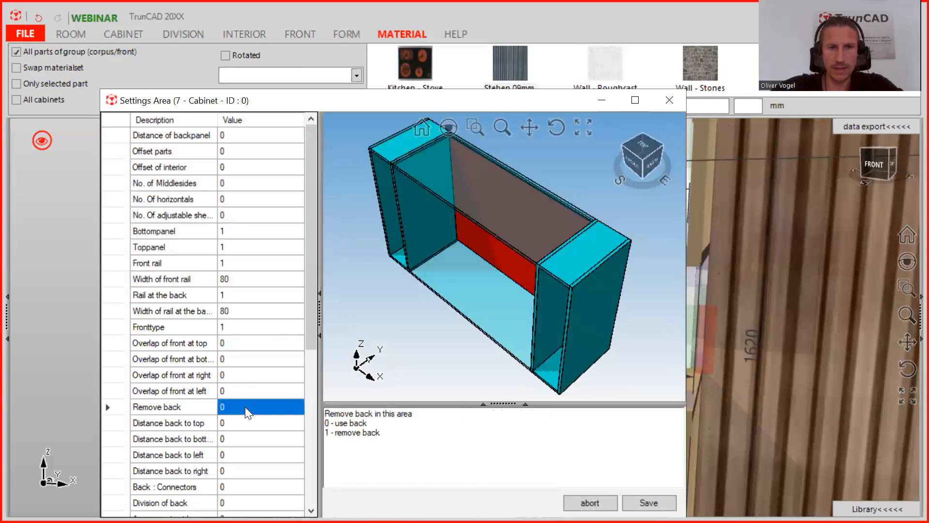
{"action": "type", "text": "1"}
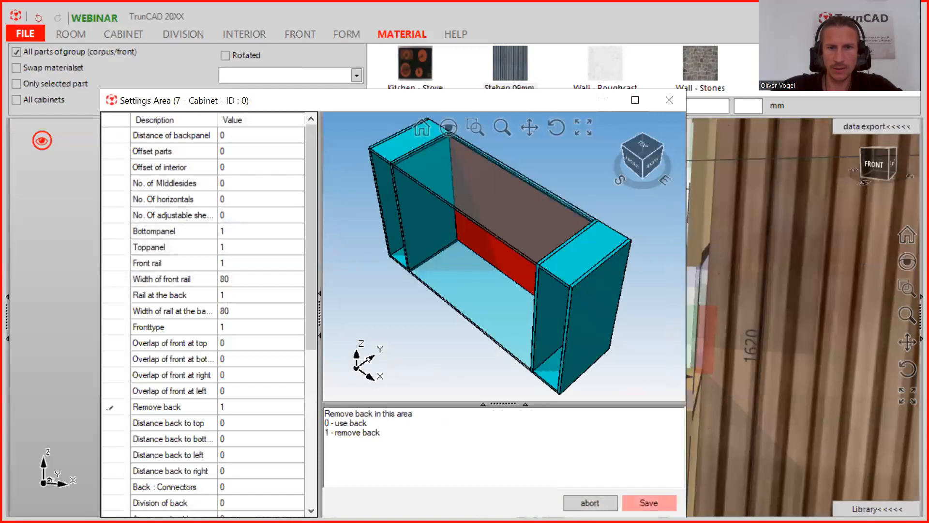
{"action": "left_click", "coordinate": [648, 502]}
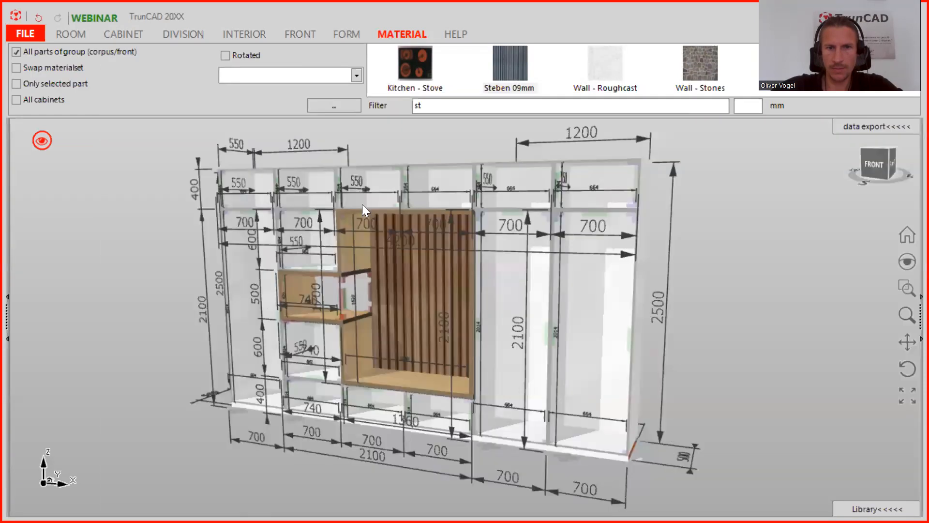
Set the large oak cabinet's Distance back to left to -740 in its area settings and save them.
{"action": "scroll", "coordinate": [338, 266], "scroll_direction": "up", "scroll_amount": 5}
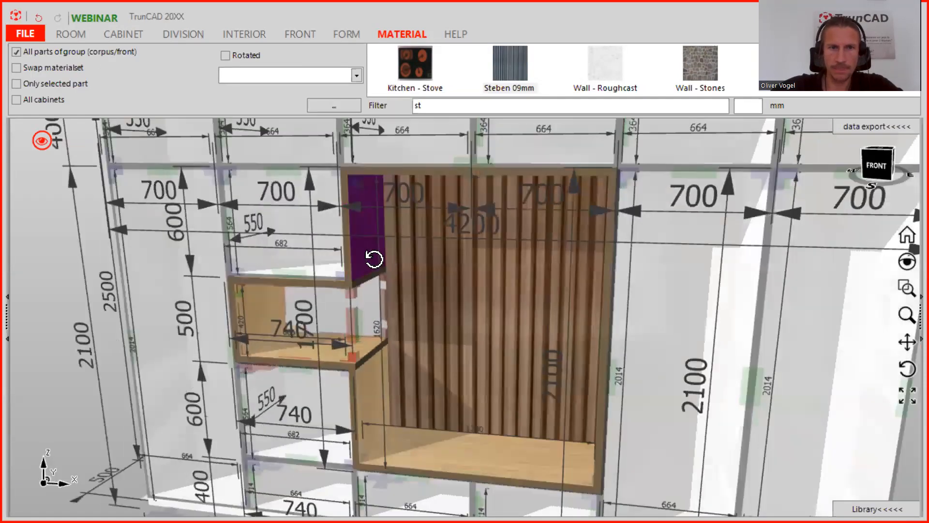
{"action": "middle_click_drag", "start_coordinate": [346, 183], "coordinate": [346, 178]}
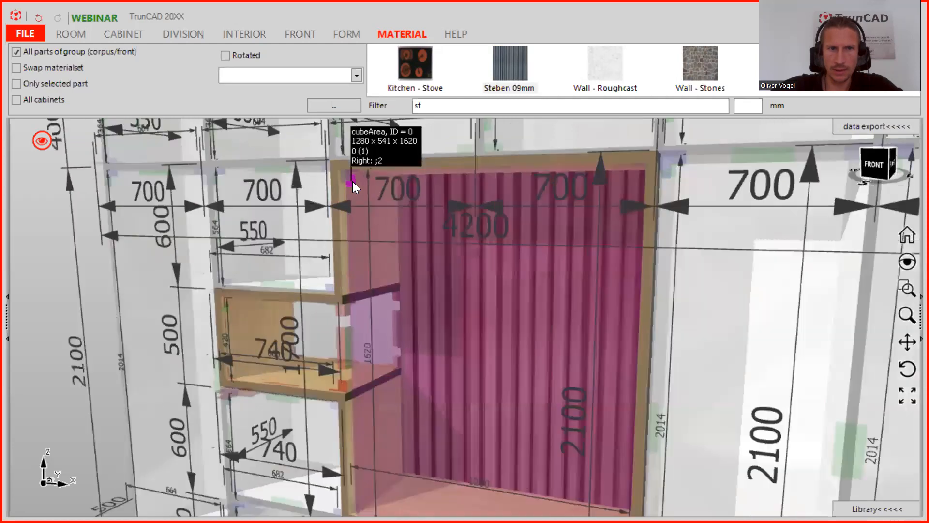
{"action": "scroll", "coordinate": [352, 181], "scroll_direction": "up", "scroll_amount": 2}
{"action": "right_click", "coordinate": [352, 181]}
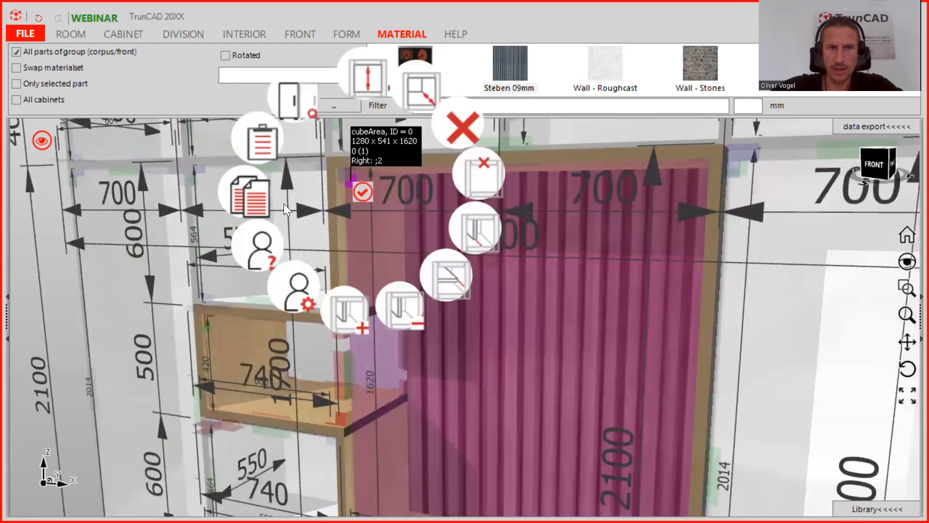
{"action": "left_click", "coordinate": [282, 293]}
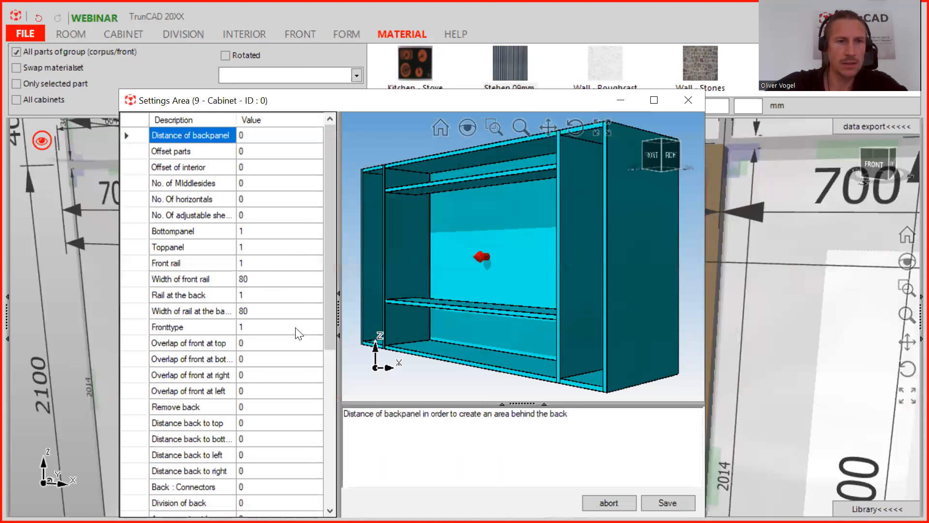
{"action": "left_click", "coordinate": [268, 425]}
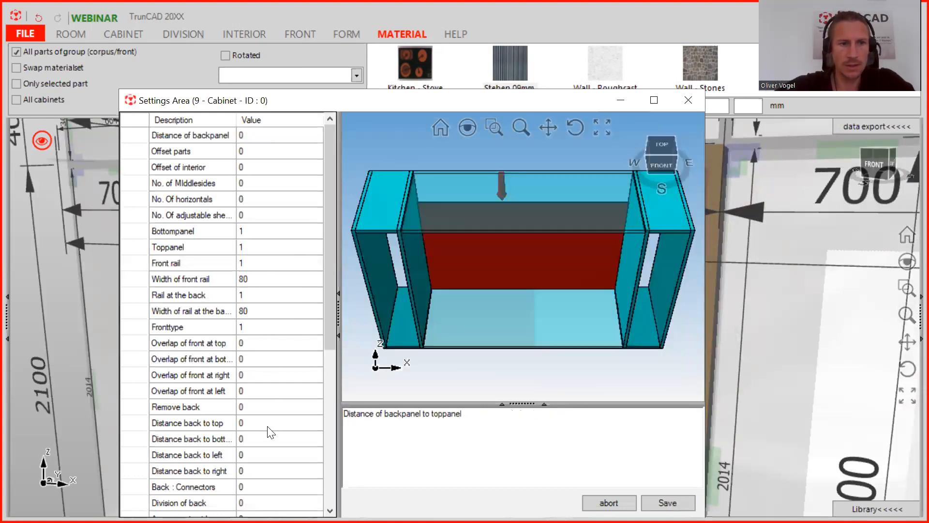
{"action": "left_click", "coordinate": [271, 434]}
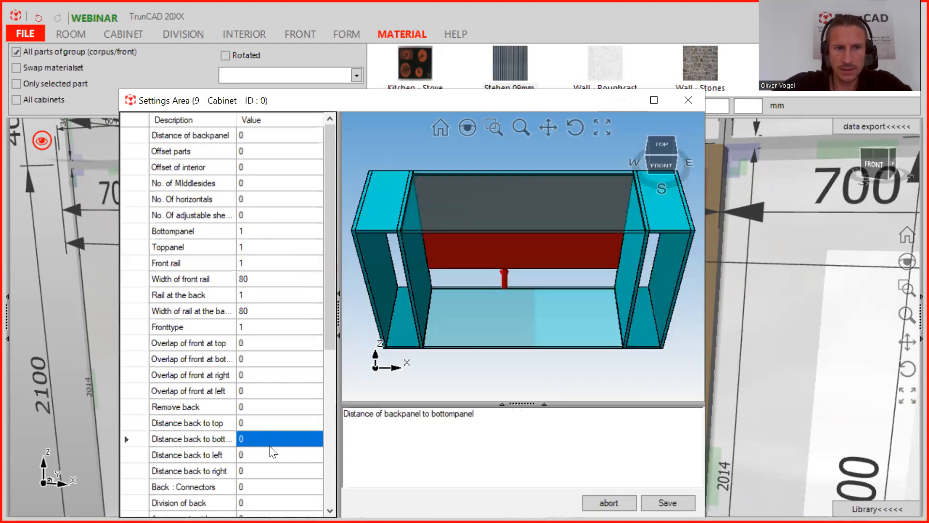
{"action": "left_click", "coordinate": [274, 454]}
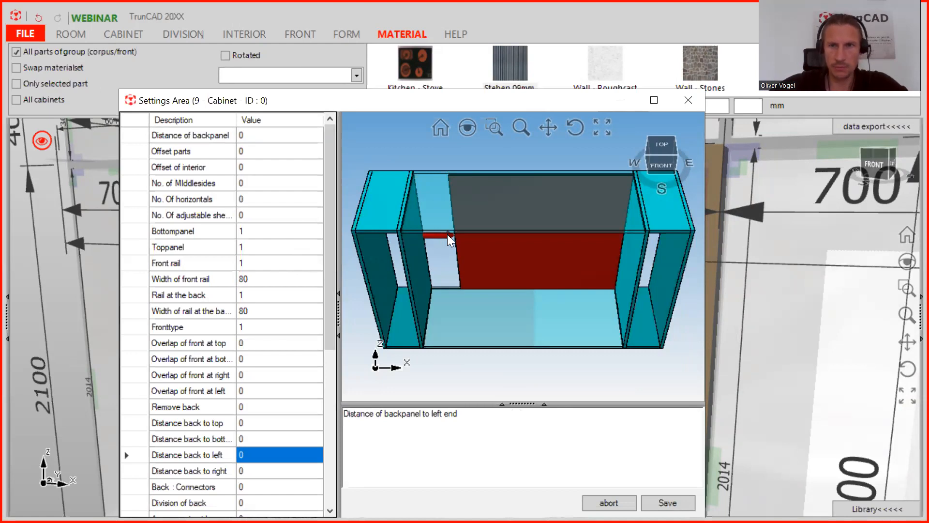
{"action": "type", "text": "-7400"}
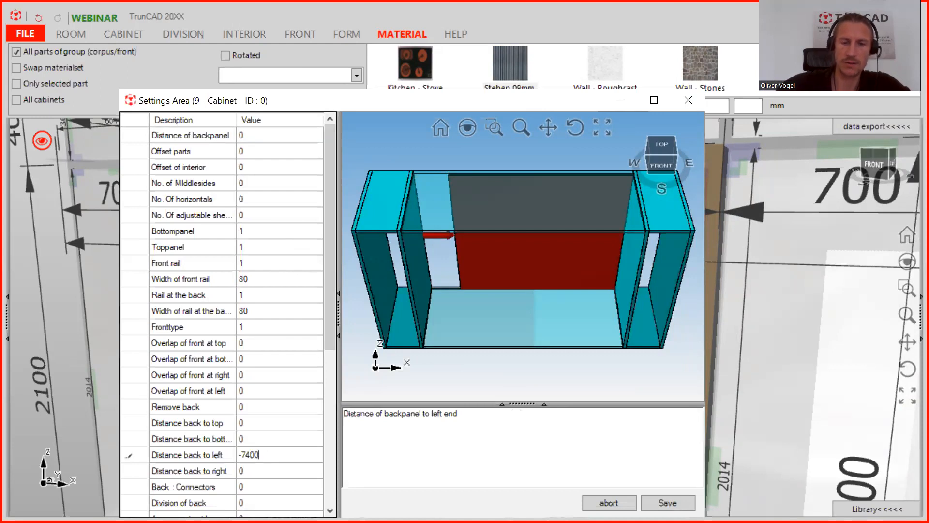
{"action": "key", "text": "BackSpace"}
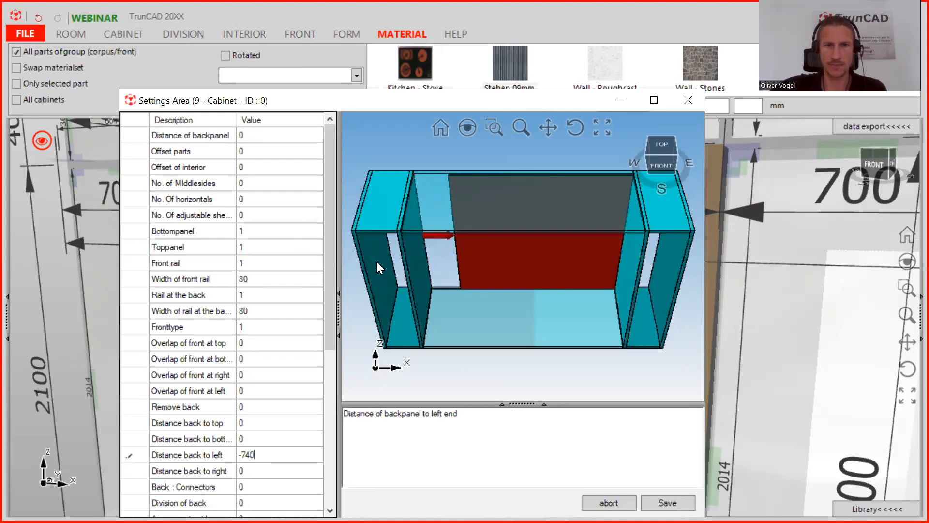
{"action": "left_click", "coordinate": [667, 502]}
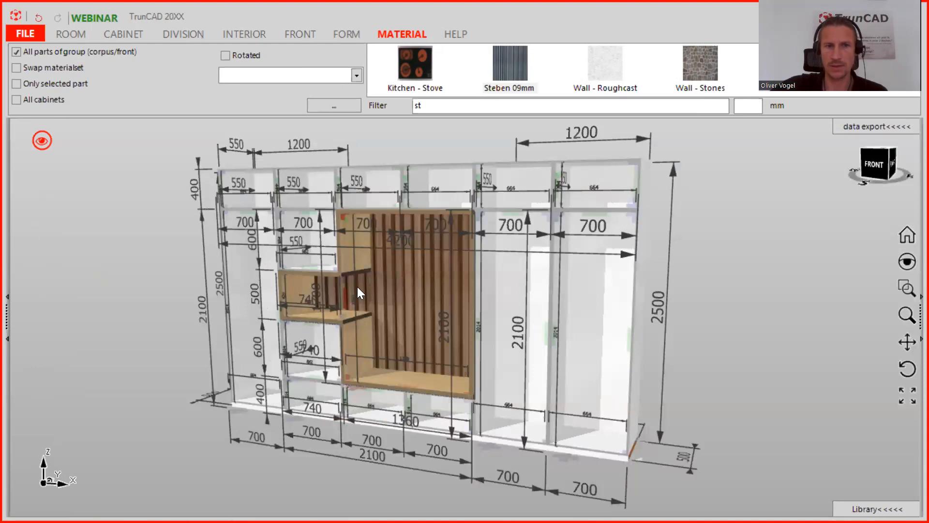
Divide the tall compartment directly right of the slatted oak cabinet with 2 horizontal shelves.
{"action": "scroll", "coordinate": [359, 286], "scroll_direction": "up", "scroll_amount": 3}
{"action": "scroll", "coordinate": [411, 286], "scroll_direction": "down", "scroll_amount": 4}
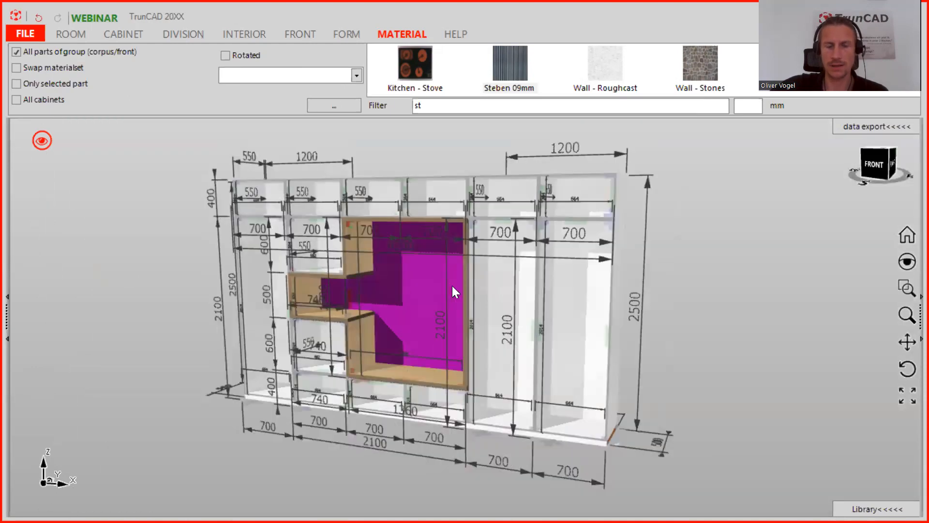
{"action": "left_click", "coordinate": [452, 286]}
{"action": "middle_click_drag", "start_coordinate": [733, 308], "coordinate": [756, 313]}
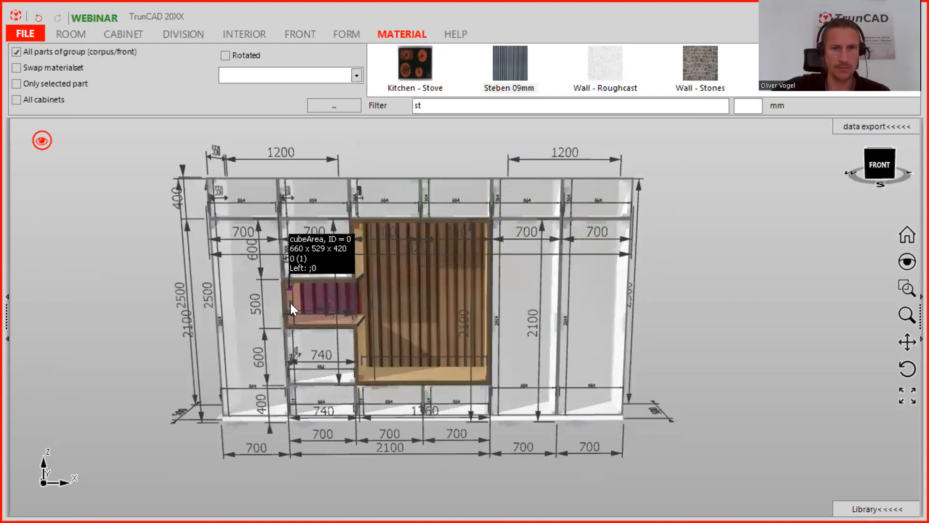
{"action": "middle_click_drag", "start_coordinate": [743, 290], "coordinate": [597, 272]}
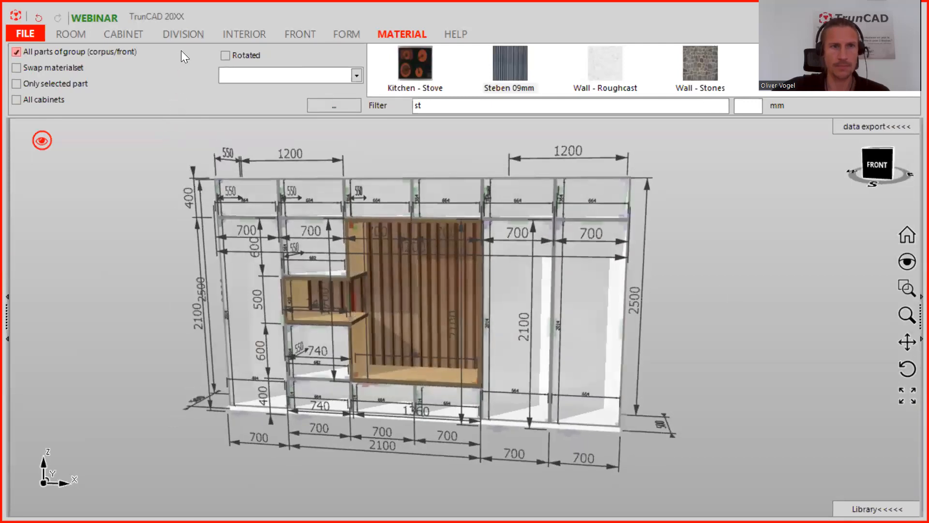
{"action": "left_click", "coordinate": [186, 35]}
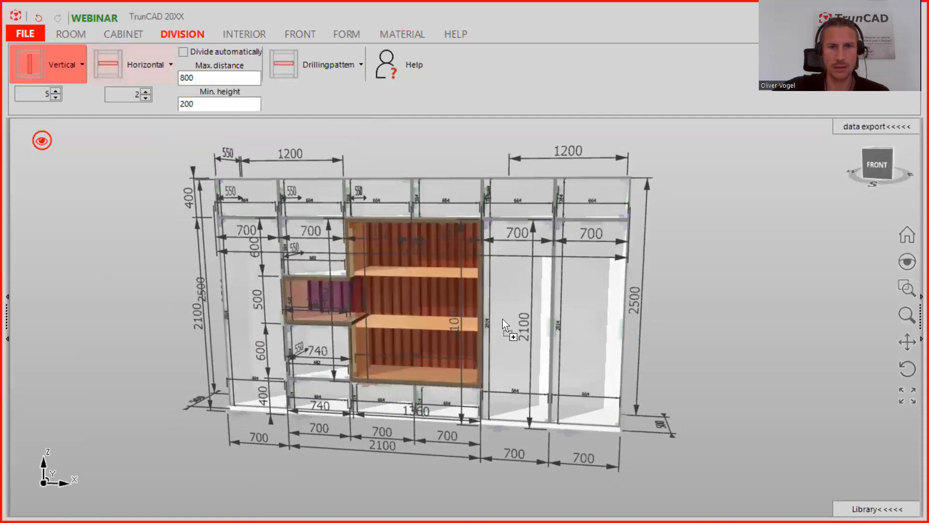
{"action": "left_click", "coordinate": [512, 327]}
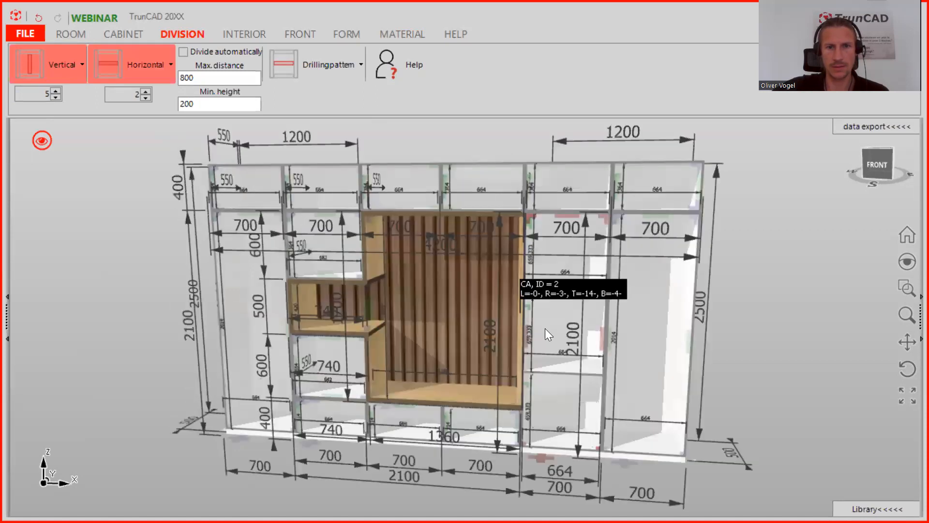
Set the height of the middle area between the two new shelves to 1400.
{"action": "scroll", "coordinate": [546, 328], "scroll_direction": "up", "scroll_amount": 5}
{"action": "scroll", "coordinate": [503, 281], "scroll_direction": "down", "scroll_amount": 5}
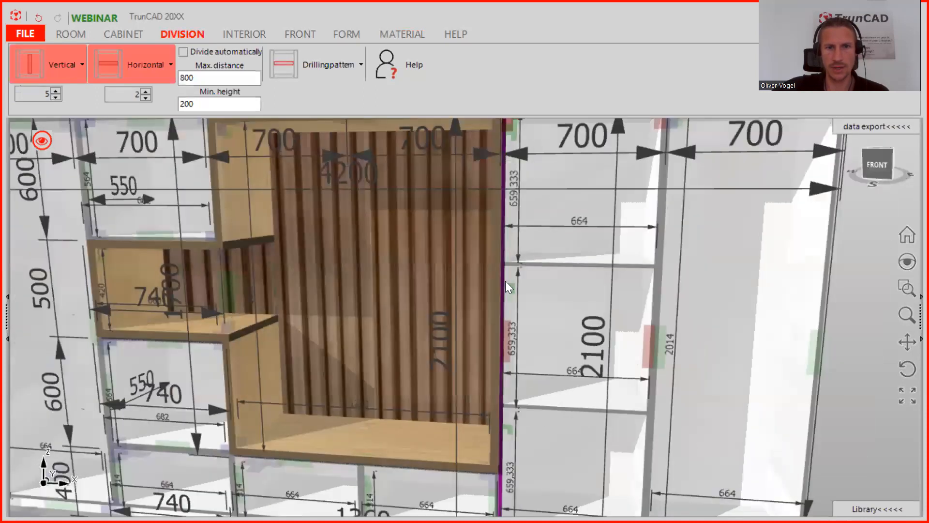
{"action": "right_click", "coordinate": [510, 285]}
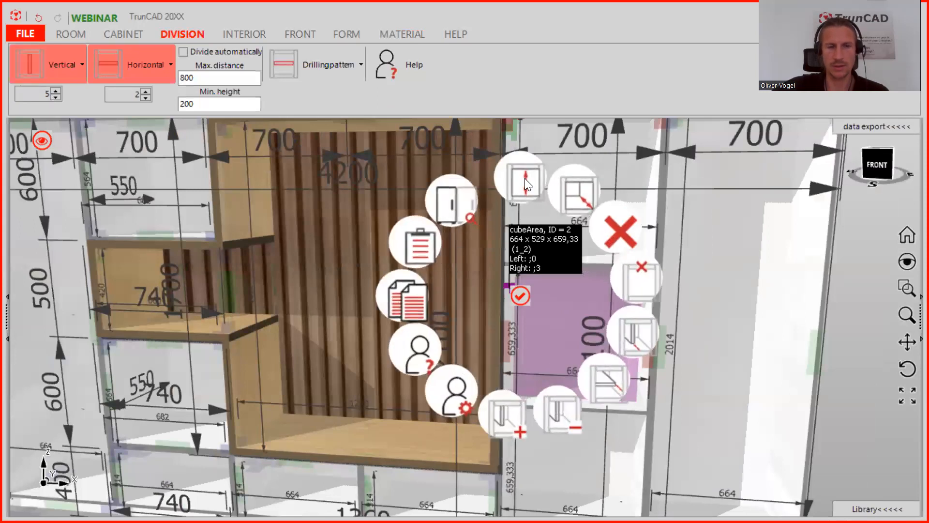
{"action": "left_click", "coordinate": [521, 179]}
{"action": "type", "text": "1400"}
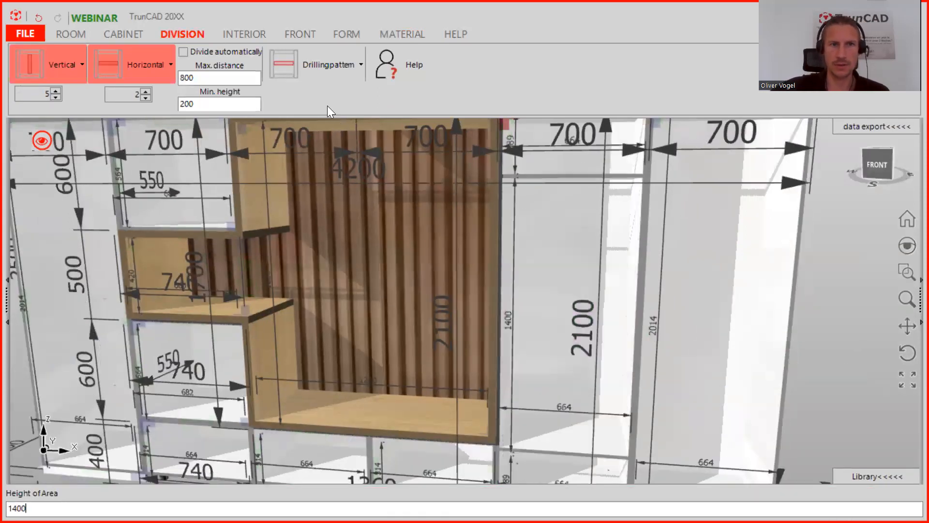
{"action": "key", "text": "Return"}
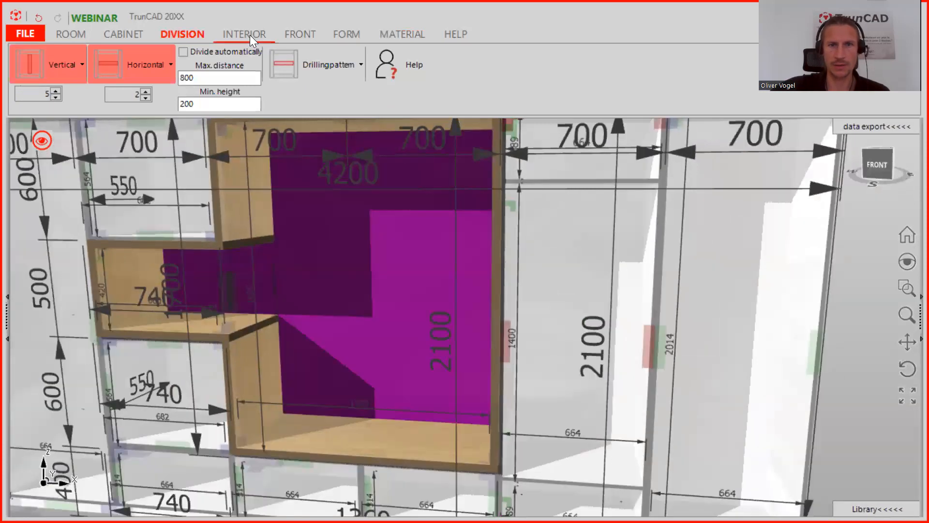
Add a clothes rail to the 1400 mm high area with Distance top 100 and the SO-Tech Rail end support hardware.
{"action": "left_click", "coordinate": [250, 35]}
{"action": "left_click", "coordinate": [282, 66]}
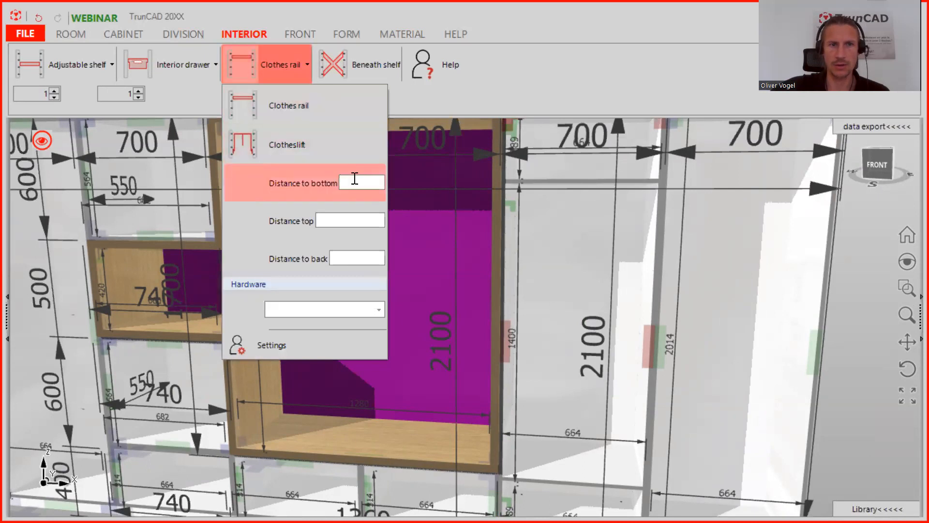
{"action": "left_click", "coordinate": [344, 220]}
{"action": "type", "text": "100"}
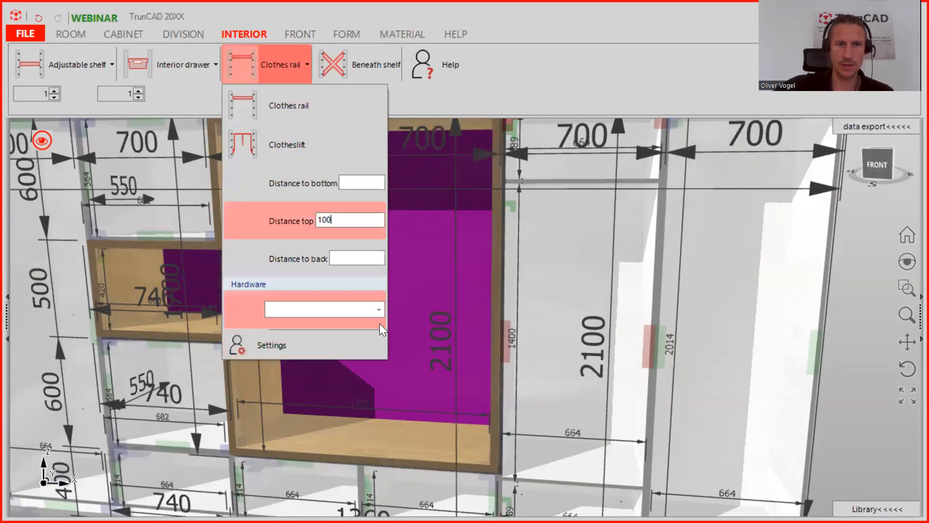
{"action": "left_click", "coordinate": [379, 310]}
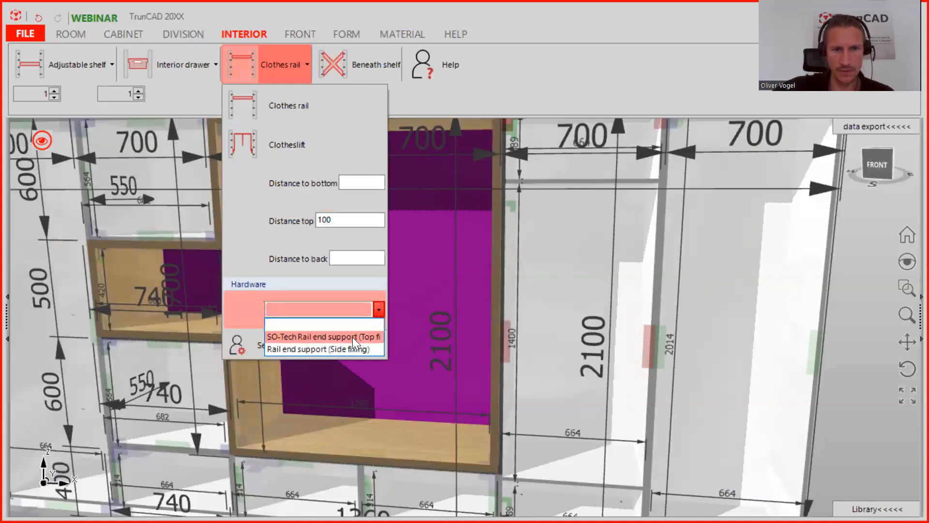
{"action": "left_click", "coordinate": [365, 336]}
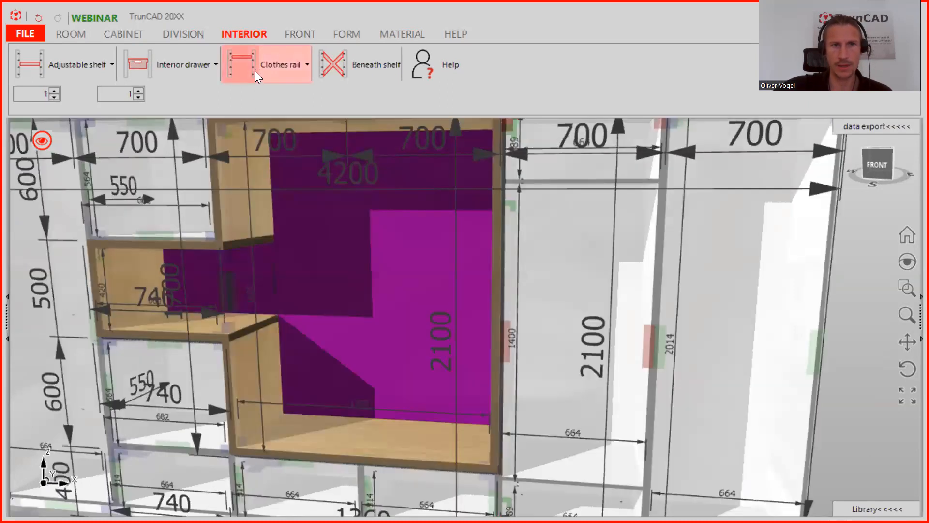
{"action": "left_click", "coordinate": [245, 62]}
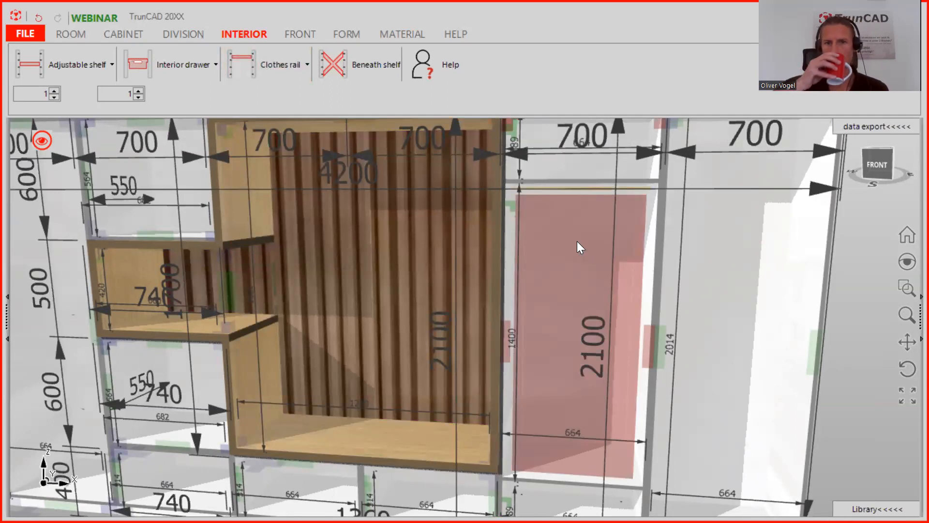
{"action": "left_click", "coordinate": [578, 243]}
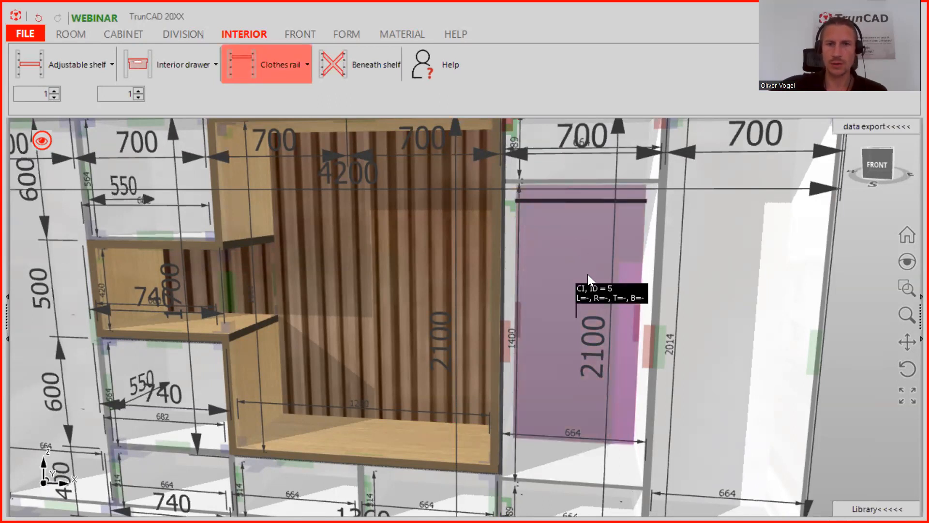
Copy the whole interior area of the tall compartment containing the shelves and clothes rail.
{"action": "scroll", "coordinate": [587, 276], "scroll_direction": "down", "scroll_amount": 4}
{"action": "middle_click_drag", "start_coordinate": [558, 280], "coordinate": [529, 215]}
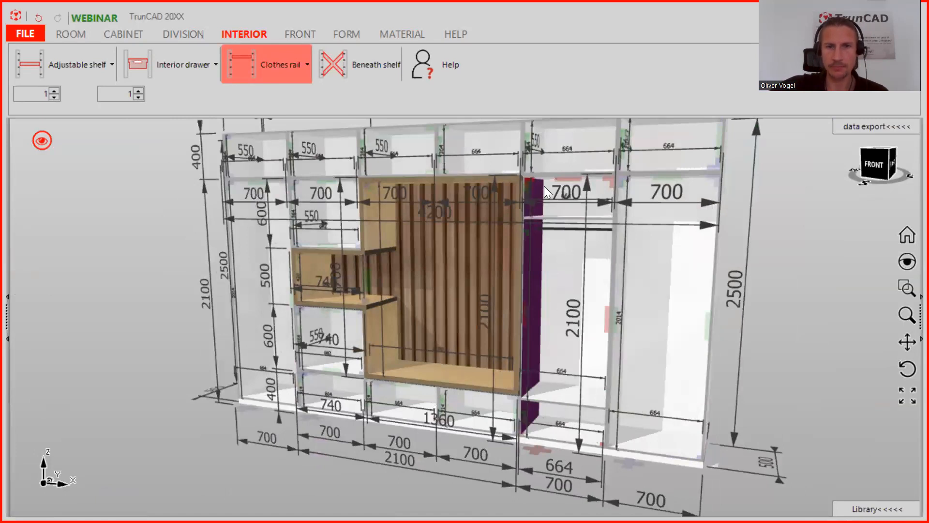
{"action": "scroll", "coordinate": [539, 184], "scroll_direction": "up", "scroll_amount": 4}
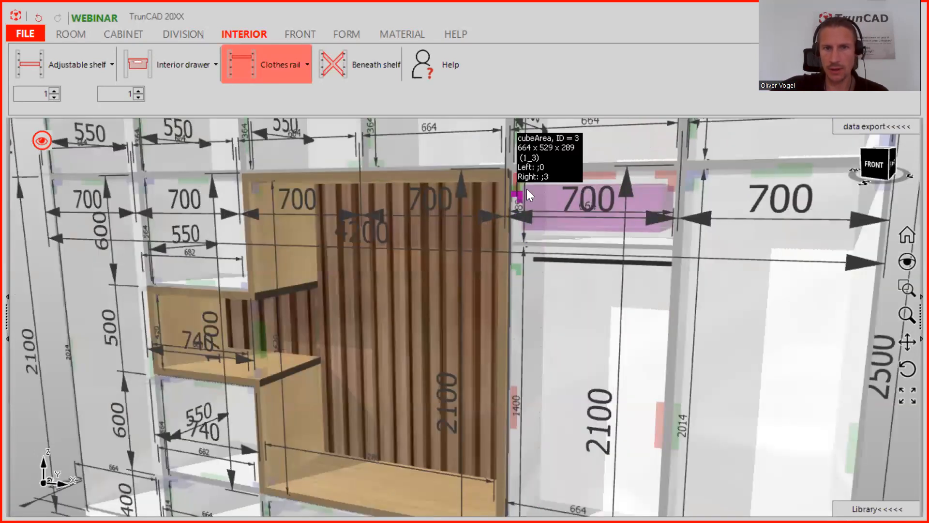
{"action": "scroll", "coordinate": [528, 191], "scroll_direction": "up", "scroll_amount": 2}
{"action": "scroll", "coordinate": [521, 191], "scroll_direction": "up", "scroll_amount": 1}
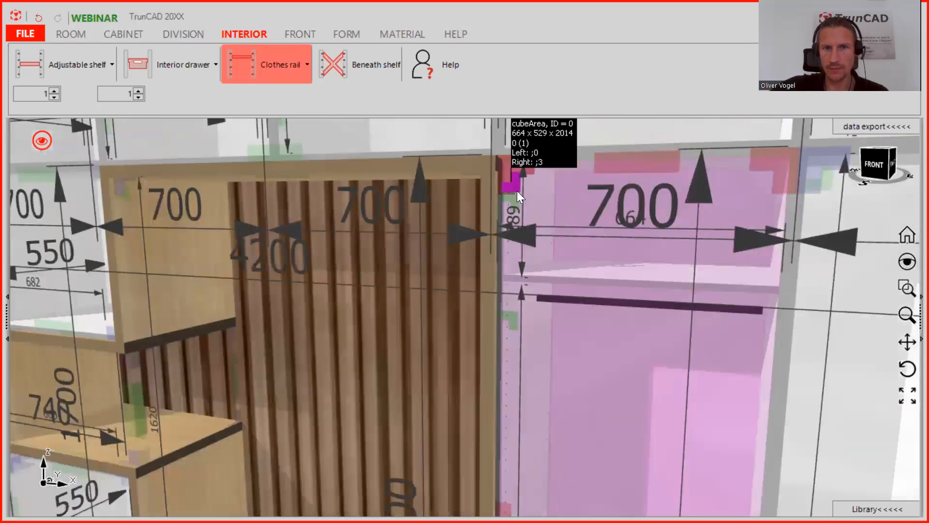
{"action": "scroll", "coordinate": [517, 190], "scroll_direction": "down", "scroll_amount": 1}
{"action": "scroll", "coordinate": [517, 190], "scroll_direction": "down", "scroll_amount": 5}
{"action": "right_click", "coordinate": [517, 190]}
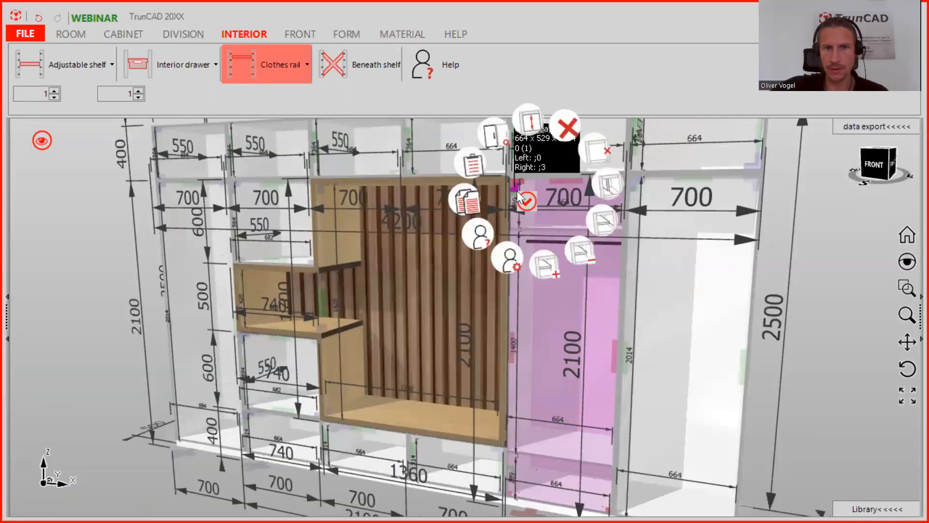
{"action": "left_click", "coordinate": [406, 201]}
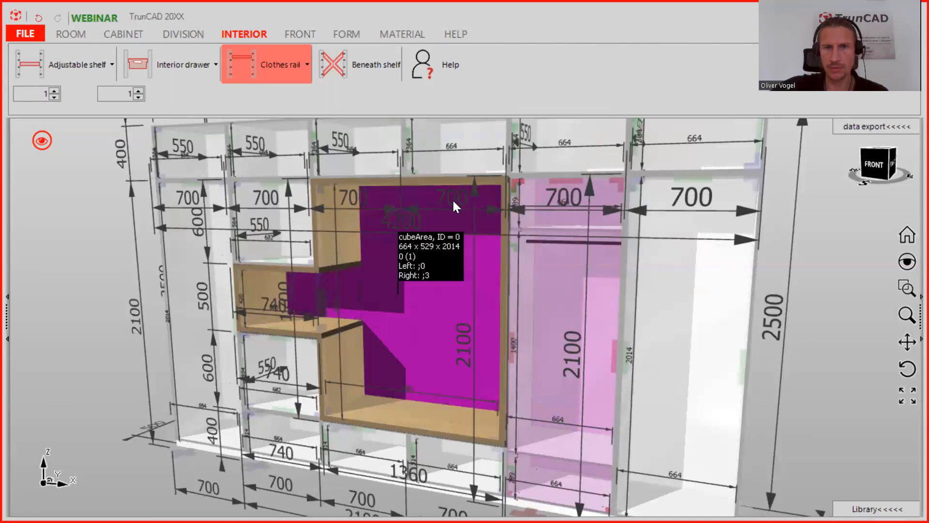
Paste the copied interior into the rightmost tall compartment.
{"action": "scroll", "coordinate": [637, 189], "scroll_direction": "up", "scroll_amount": 5}
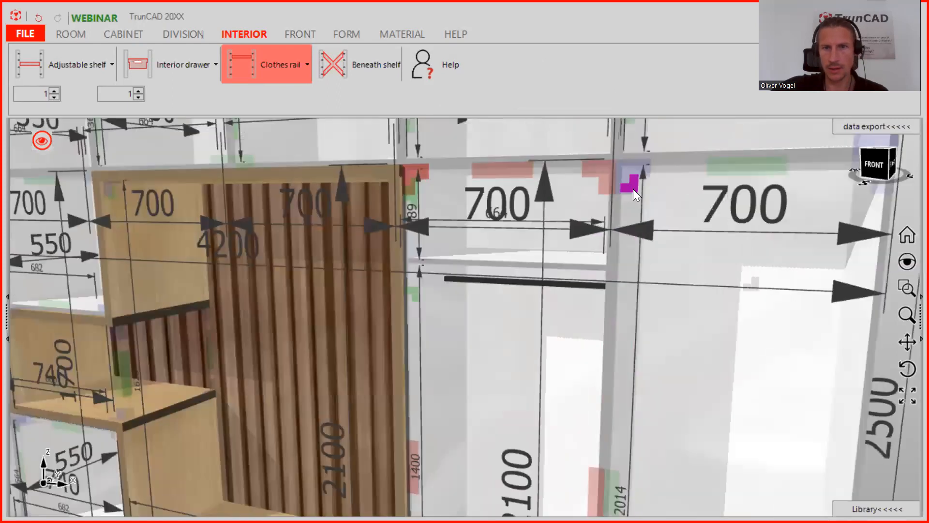
{"action": "scroll", "coordinate": [634, 190], "scroll_direction": "down", "scroll_amount": 5}
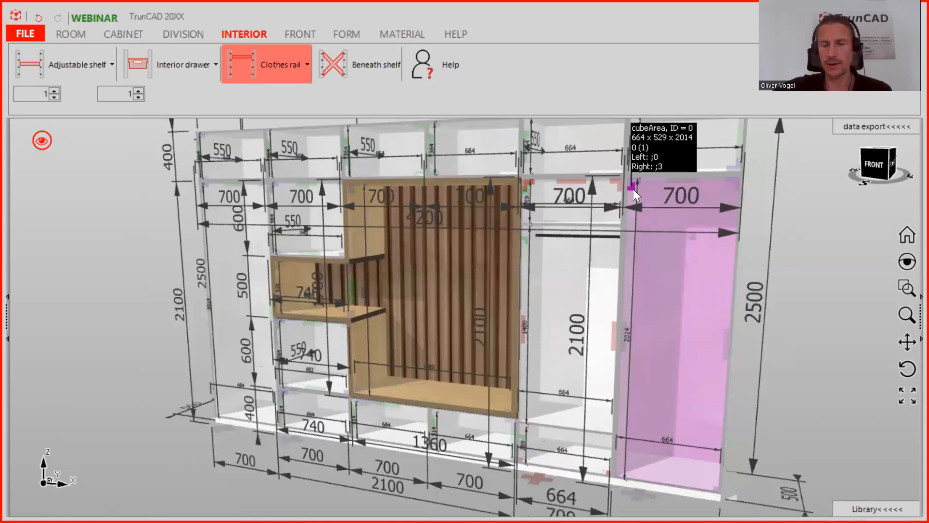
{"action": "right_click", "coordinate": [633, 189]}
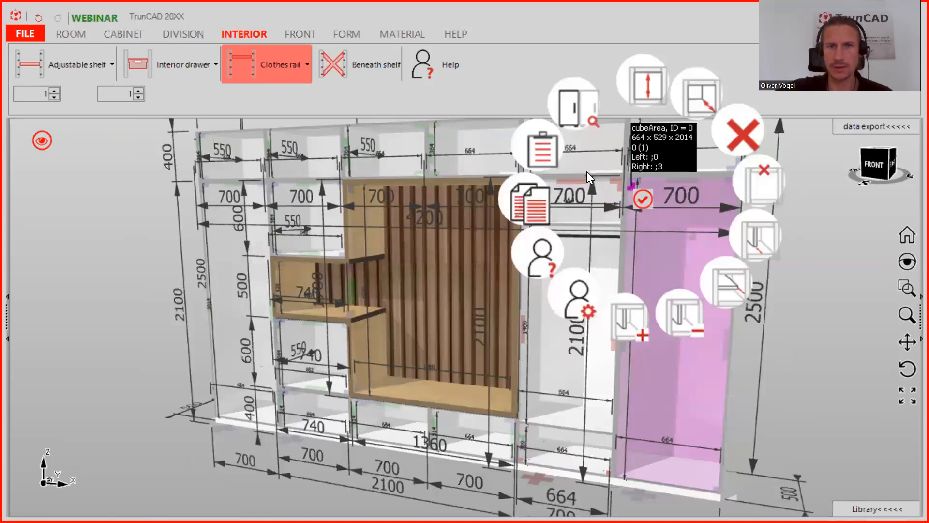
{"action": "left_click", "coordinate": [551, 153]}
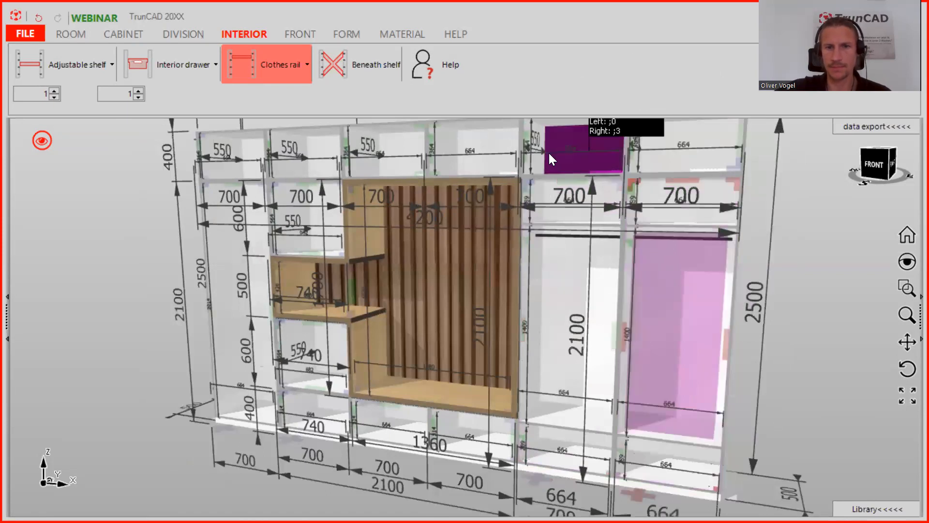
Paste the copied interior with shelves and clothes rail into the leftmost tall compartment.
{"action": "middle_click_drag", "start_coordinate": [298, 345], "coordinate": [366, 339]}
{"action": "scroll", "coordinate": [210, 191], "scroll_direction": "up", "scroll_amount": 3}
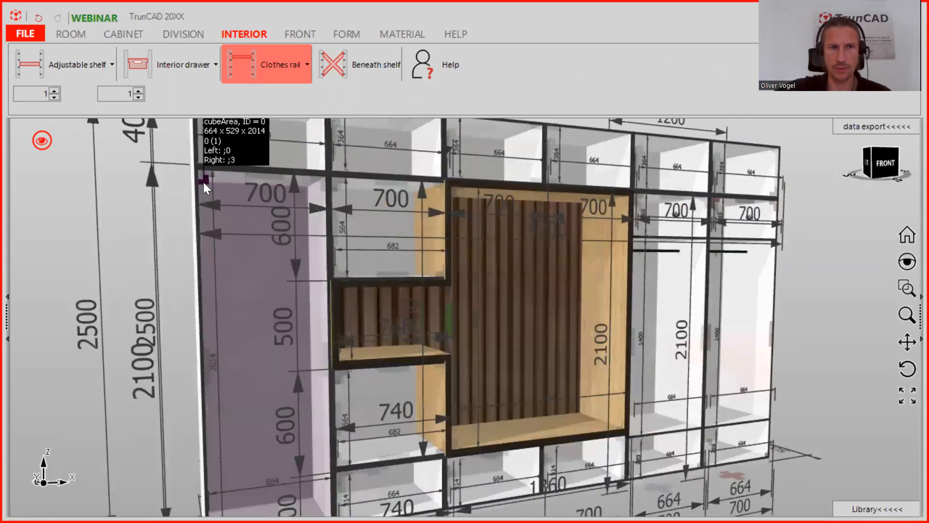
{"action": "right_click", "coordinate": [205, 183]}
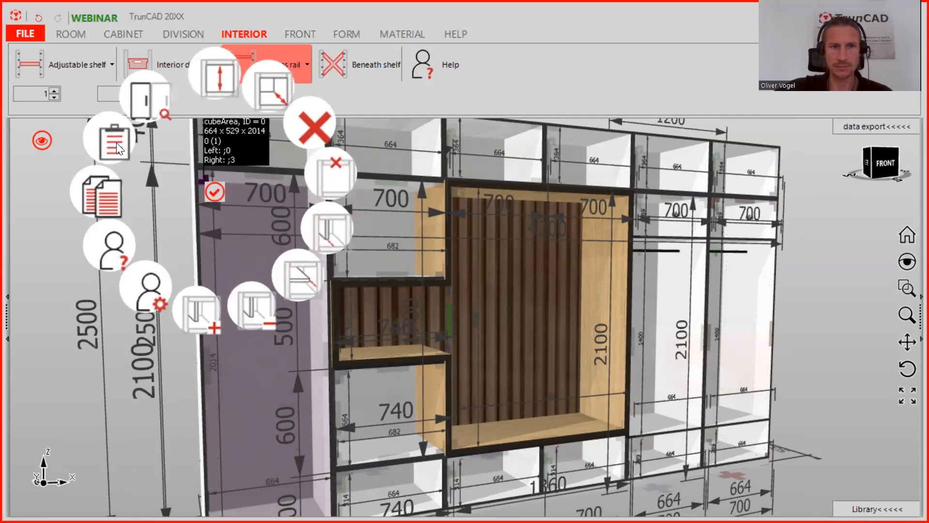
{"action": "left_click", "coordinate": [118, 149]}
{"action": "scroll", "coordinate": [218, 239], "scroll_direction": "down", "scroll_amount": 4}
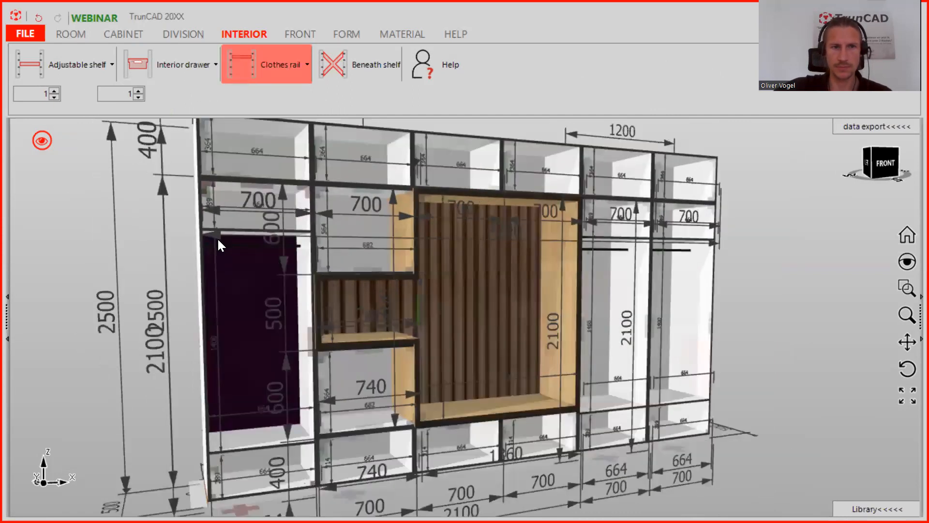
{"action": "middle_click_drag", "start_coordinate": [231, 243], "coordinate": [188, 251]}
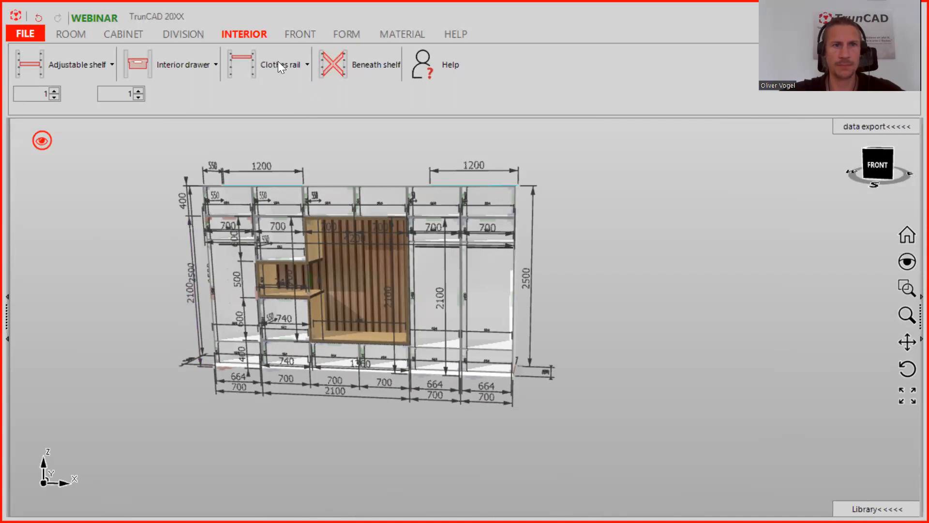
Add right doors to the rightmost tall compartment and to the 600 mm high compartment above the small oak niche.
{"action": "left_click", "coordinate": [292, 35]}
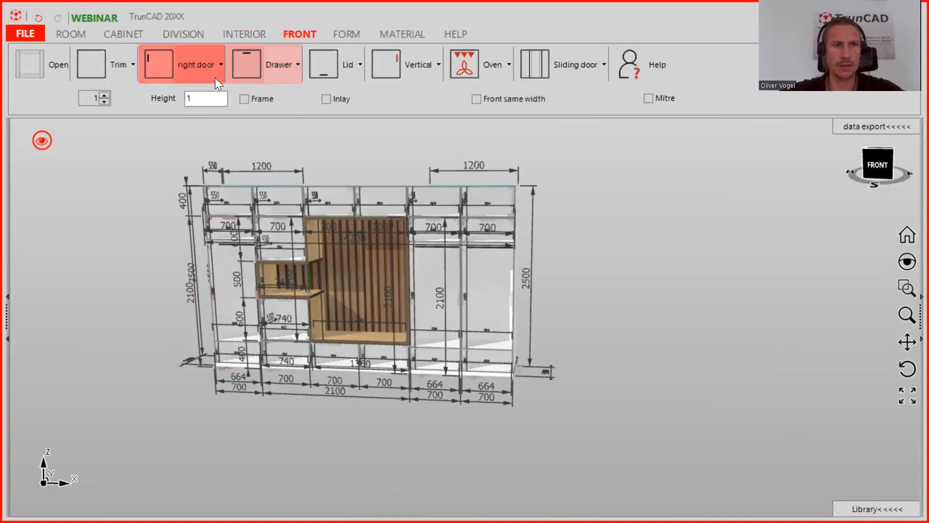
{"action": "scroll", "coordinate": [598, 291], "scroll_direction": "up", "scroll_amount": 2}
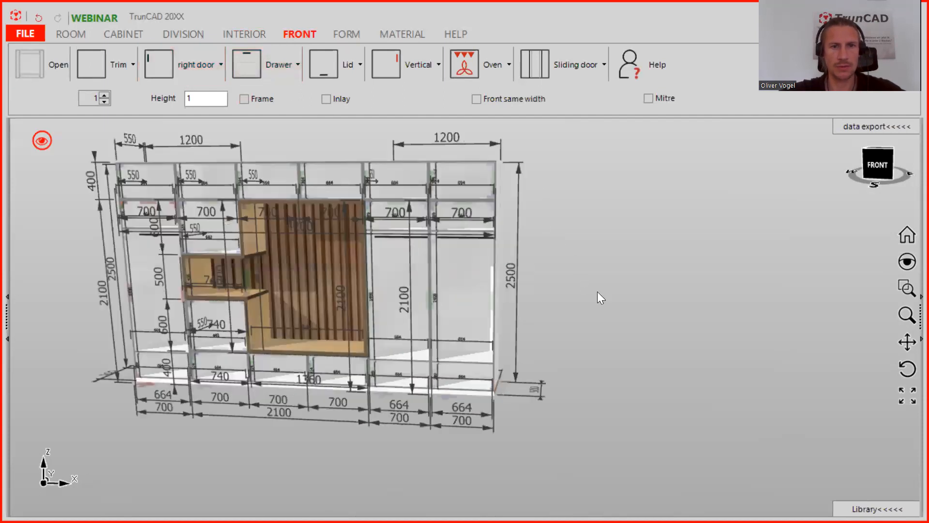
{"action": "middle_click_drag", "start_coordinate": [618, 284], "coordinate": [607, 293]}
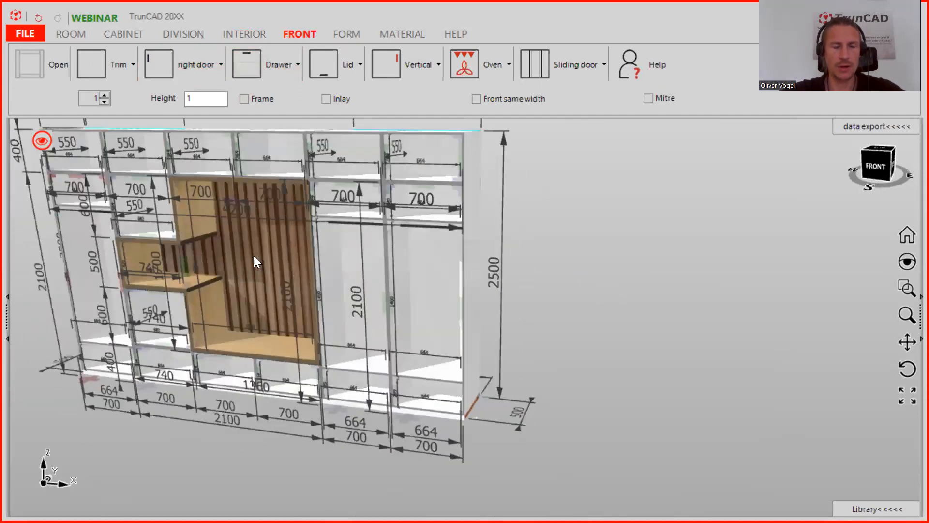
{"action": "left_click", "coordinate": [157, 60]}
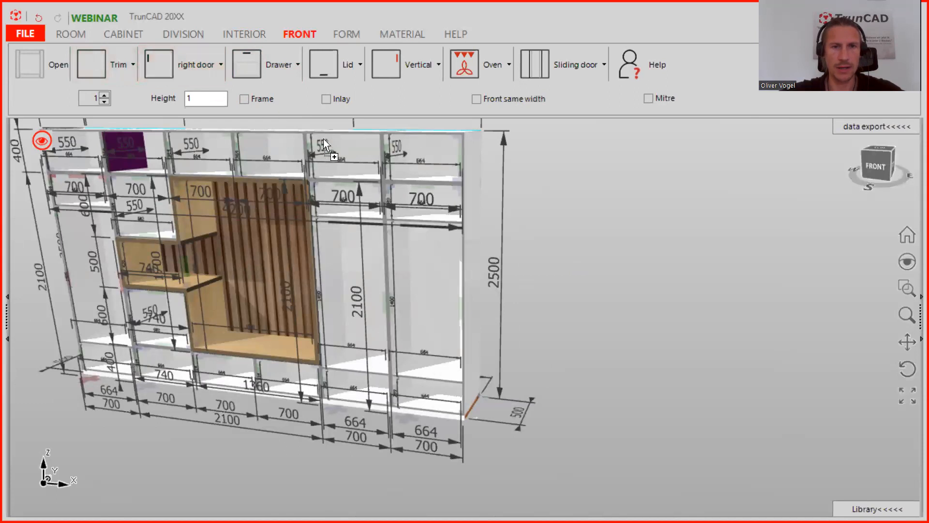
{"action": "left_click", "coordinate": [441, 377]}
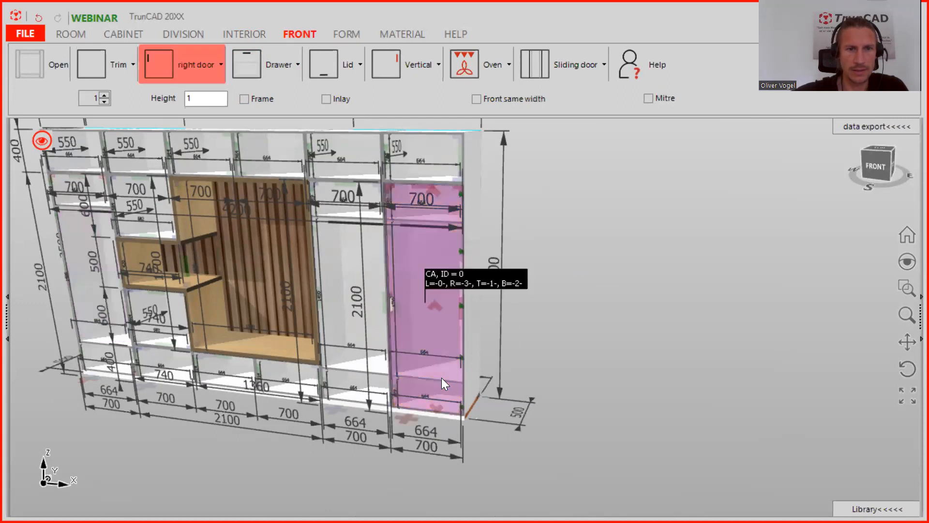
{"action": "middle_click_drag", "start_coordinate": [591, 296], "coordinate": [694, 293]}
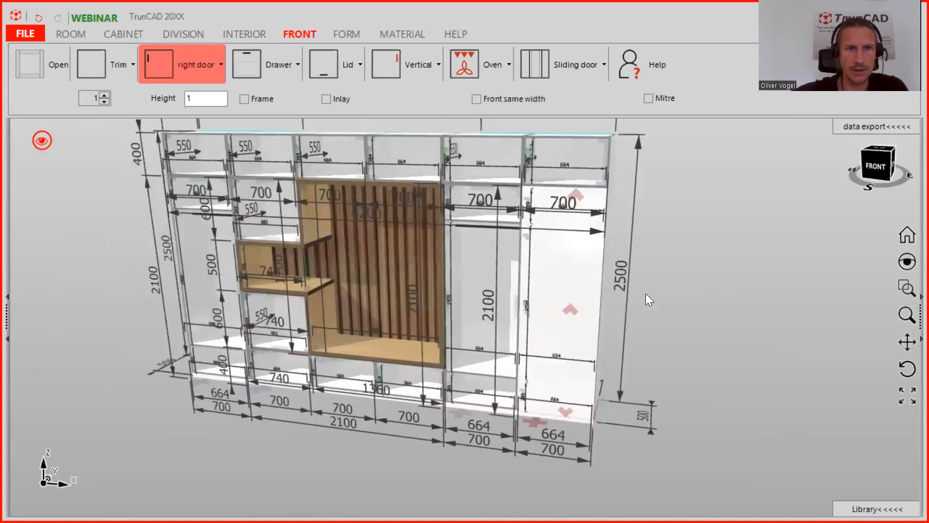
{"action": "scroll", "coordinate": [258, 206], "scroll_direction": "up", "scroll_amount": 3}
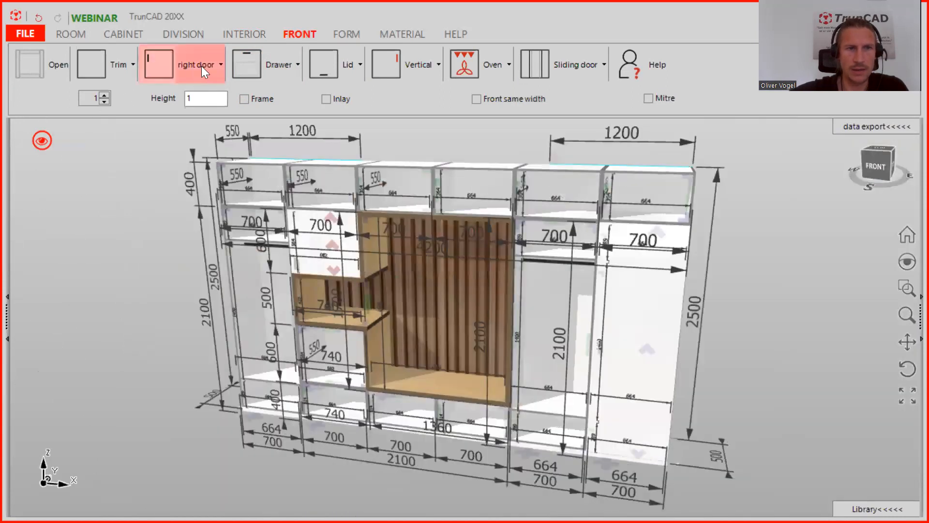
Add left doors to the leftmost tall compartment and to the tall compartment adjoining the large oak cabinet.
{"action": "left_click", "coordinate": [203, 65]}
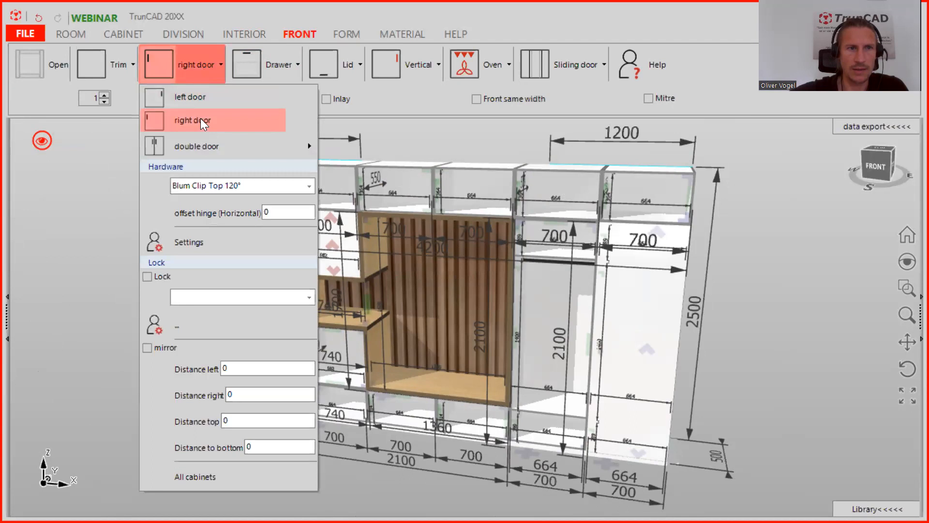
{"action": "left_click", "coordinate": [199, 98]}
{"action": "left_click", "coordinate": [160, 61]}
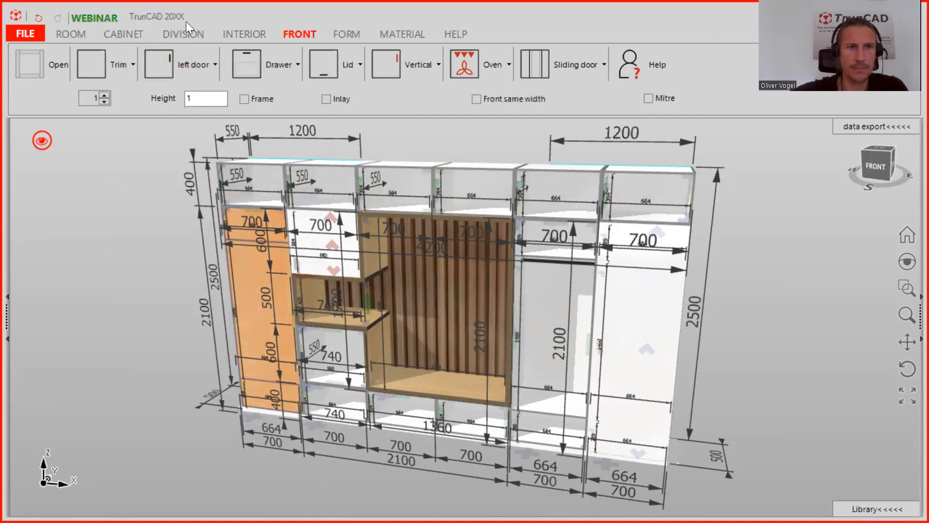
{"action": "left_click", "coordinate": [160, 70]}
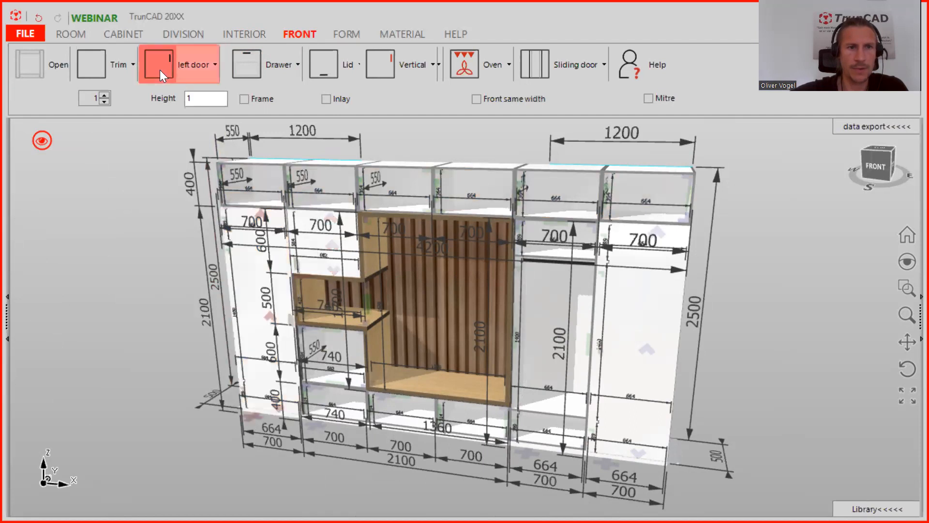
{"action": "left_click_drag", "start_coordinate": [545, 260], "coordinate": [546, 259]}
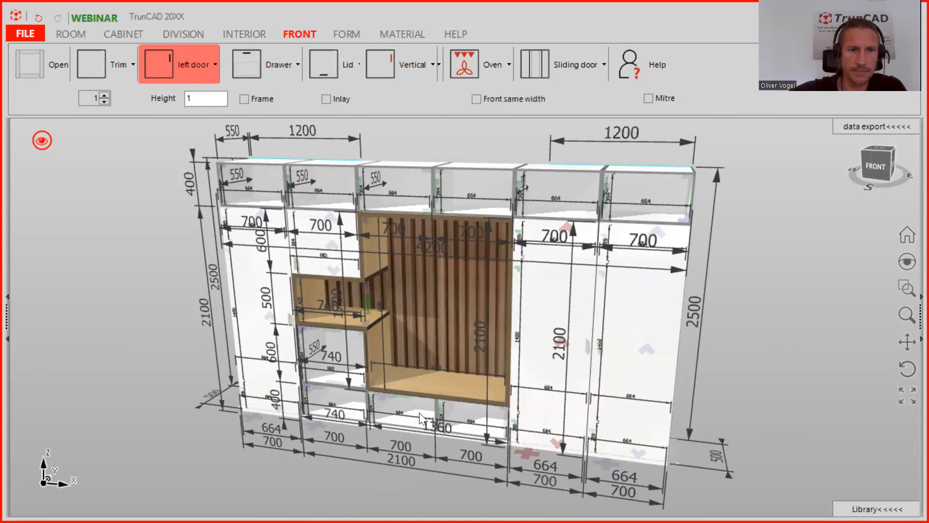
Add one drawer with Movento_760_766_H hardware to each of the three low compartments beneath the oak cabinets.
{"action": "scroll", "coordinate": [342, 385], "scroll_direction": "up", "scroll_amount": 5}
{"action": "middle_click_drag", "start_coordinate": [413, 392], "coordinate": [402, 372]}
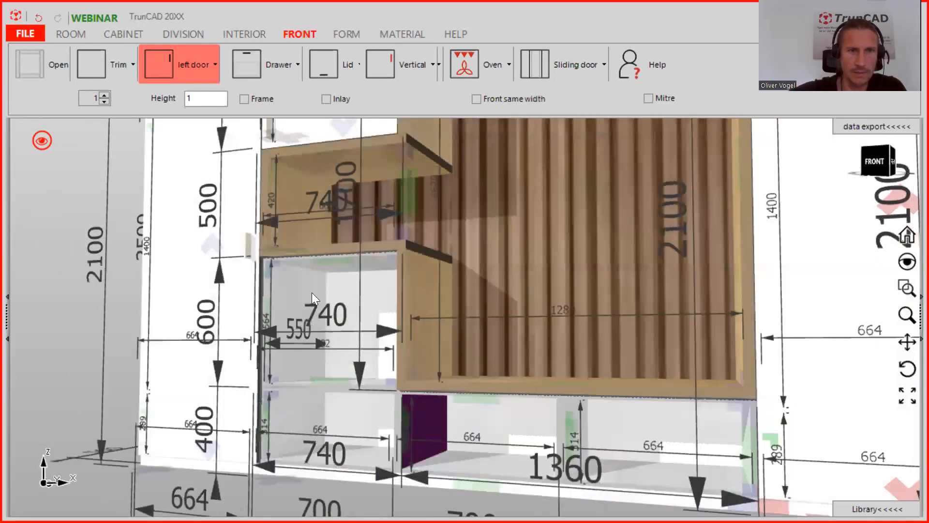
{"action": "left_click", "coordinate": [283, 70]}
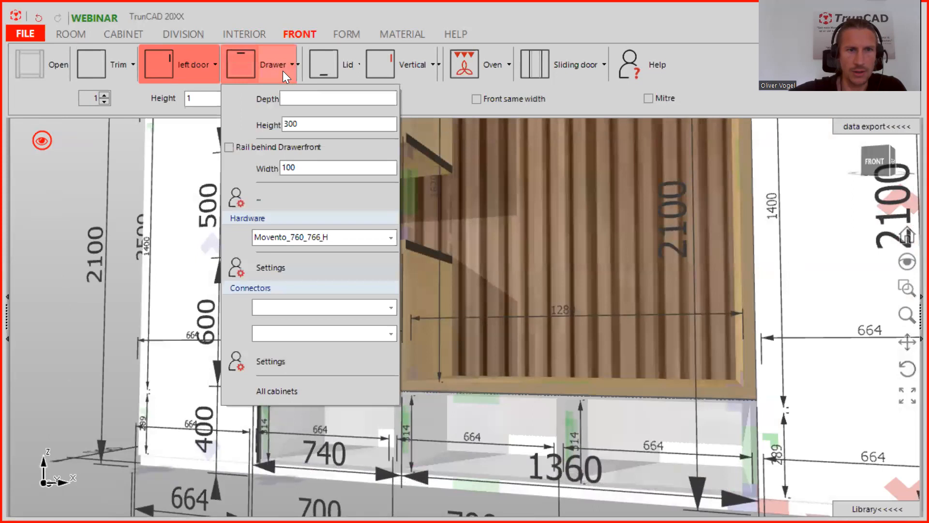
{"action": "left_click", "coordinate": [390, 237]}
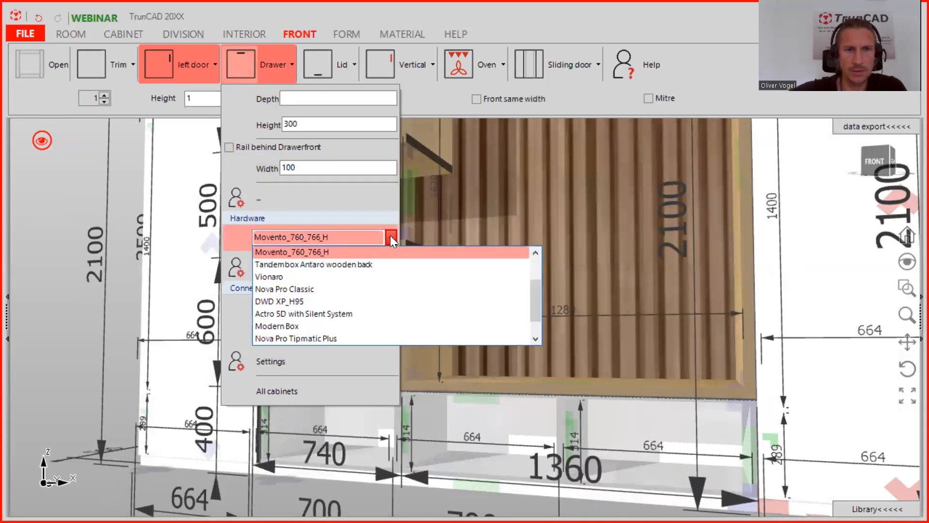
{"action": "left_click", "coordinate": [390, 235]}
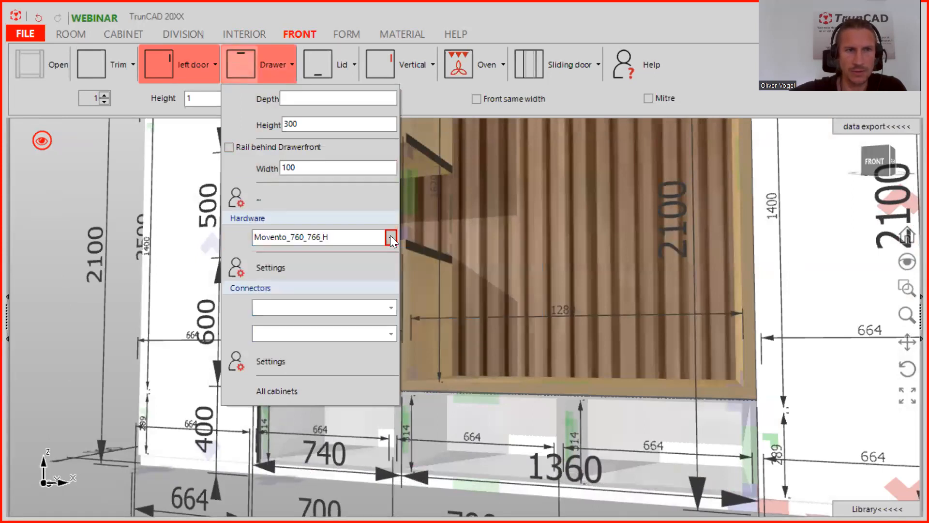
{"action": "left_click", "coordinate": [125, 98]}
{"action": "middle_click_drag", "start_coordinate": [501, 382], "coordinate": [484, 348]}
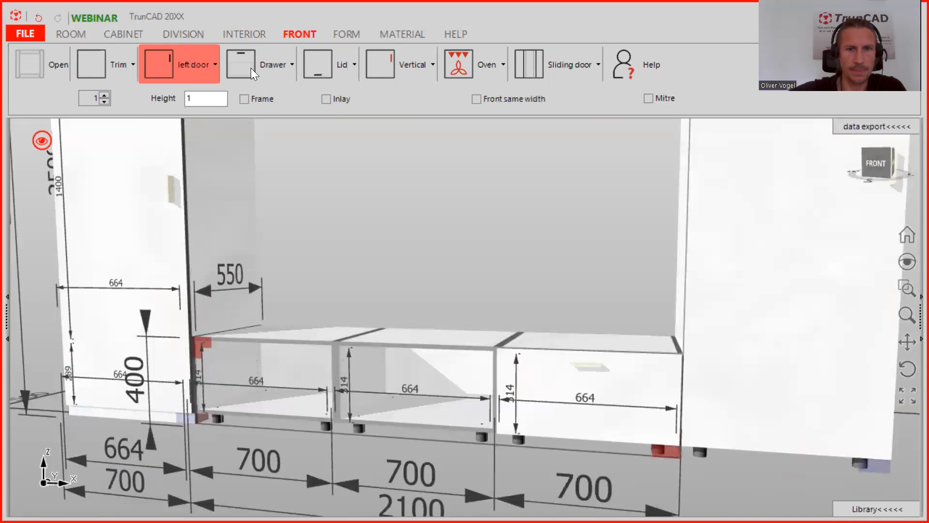
{"action": "left_click", "coordinate": [249, 68]}
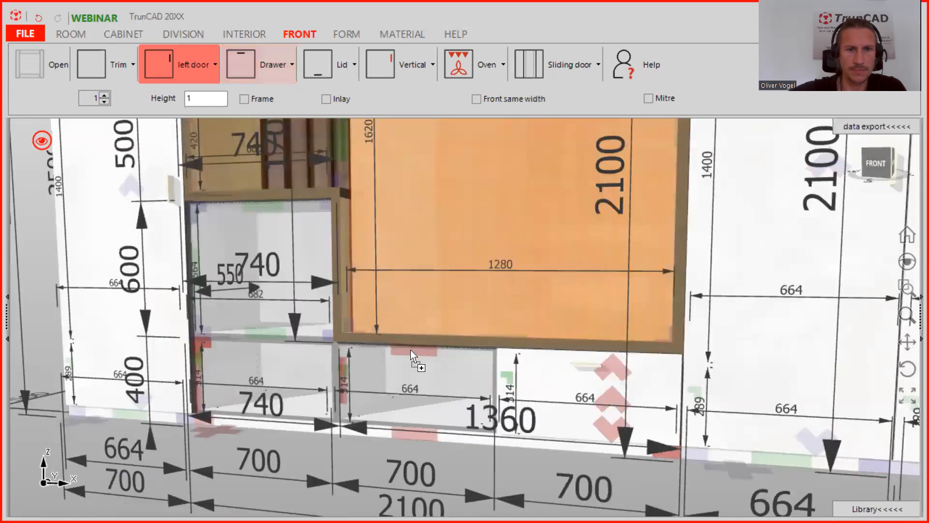
{"action": "left_click", "coordinate": [419, 373]}
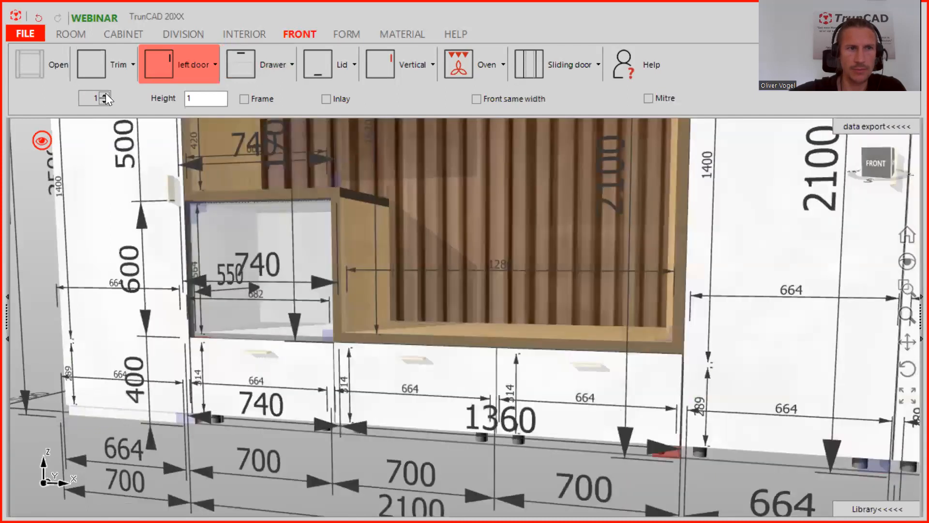
Set the front quantity to 3 and add the drawers to the 600 mm high compartment below the small oak niche.
{"action": "double_click", "coordinate": [105, 93]}
{"action": "left_click_drag", "start_coordinate": [248, 62], "coordinate": [268, 258]}
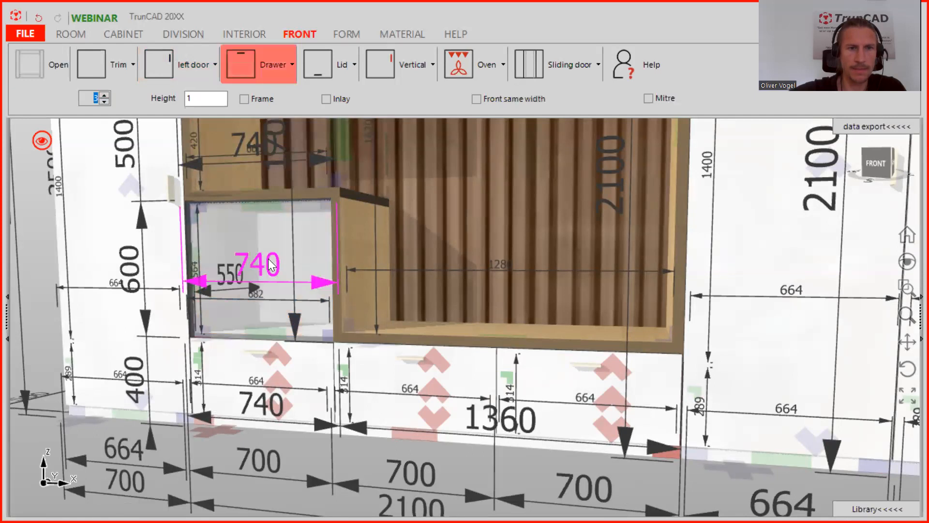
{"action": "left_click_drag", "start_coordinate": [244, 70], "coordinate": [273, 232]}
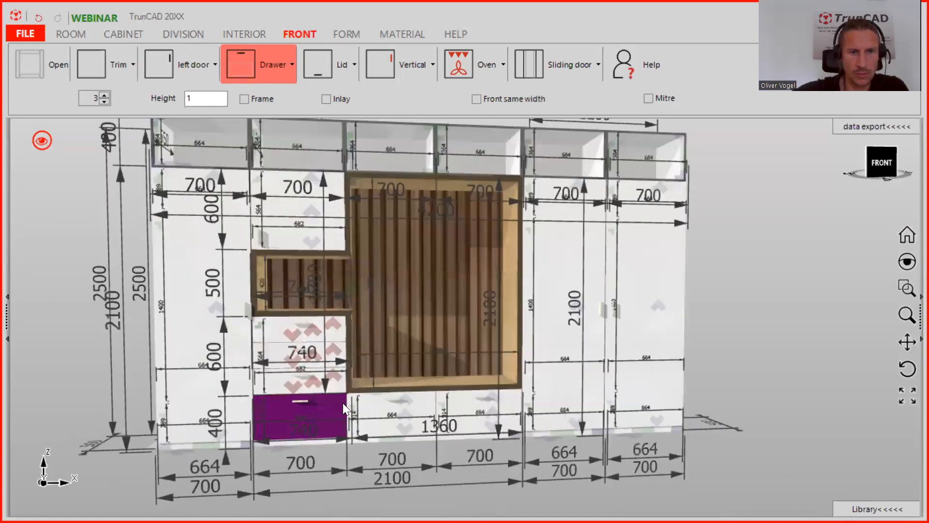
Measure from the lowest stacked drawer front's corner to the drawer front beneath it and to the large oak cabinet's corner.
{"action": "scroll", "coordinate": [342, 402], "scroll_direction": "up", "scroll_amount": 3}
{"action": "scroll", "coordinate": [355, 381], "scroll_direction": "up", "scroll_amount": 5}
{"action": "scroll", "coordinate": [356, 382], "scroll_direction": "up", "scroll_amount": 6}
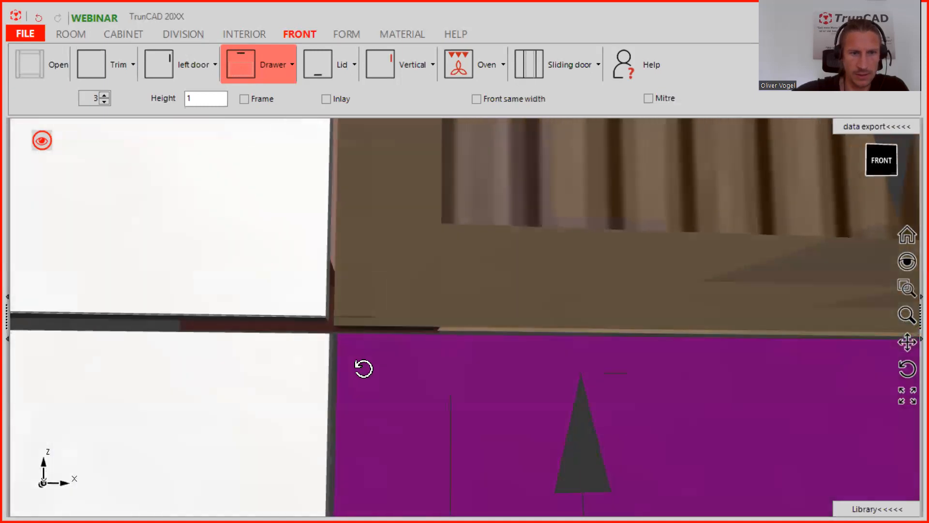
{"action": "middle_click_drag", "start_coordinate": [363, 368], "coordinate": [364, 380]}
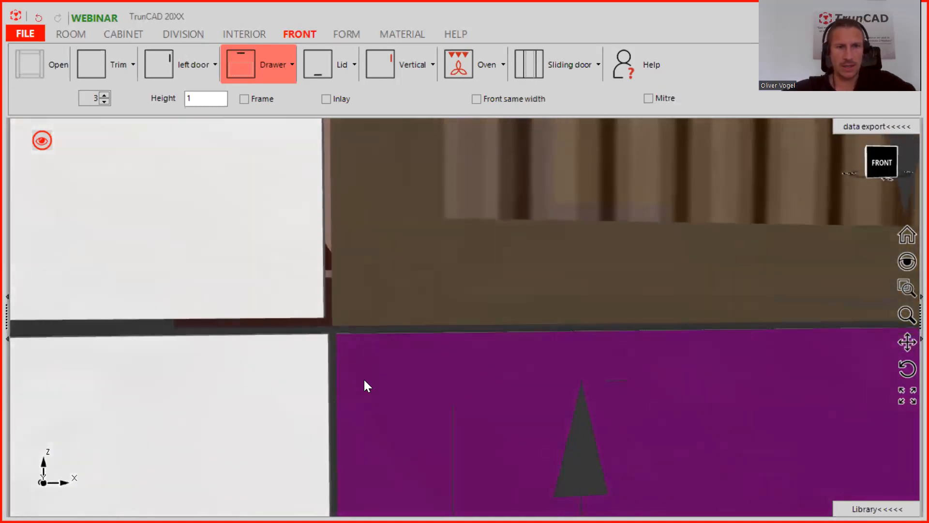
{"action": "scroll", "coordinate": [334, 332], "scroll_direction": "up", "scroll_amount": 3}
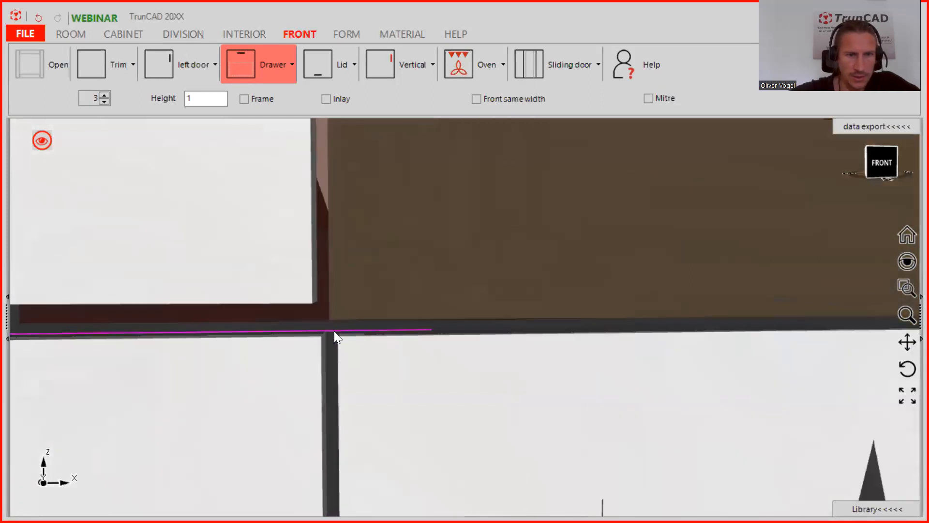
{"action": "scroll", "coordinate": [334, 331], "scroll_direction": "up", "scroll_amount": 2}
{"action": "middle_click_drag", "start_coordinate": [333, 304], "coordinate": [332, 304]}
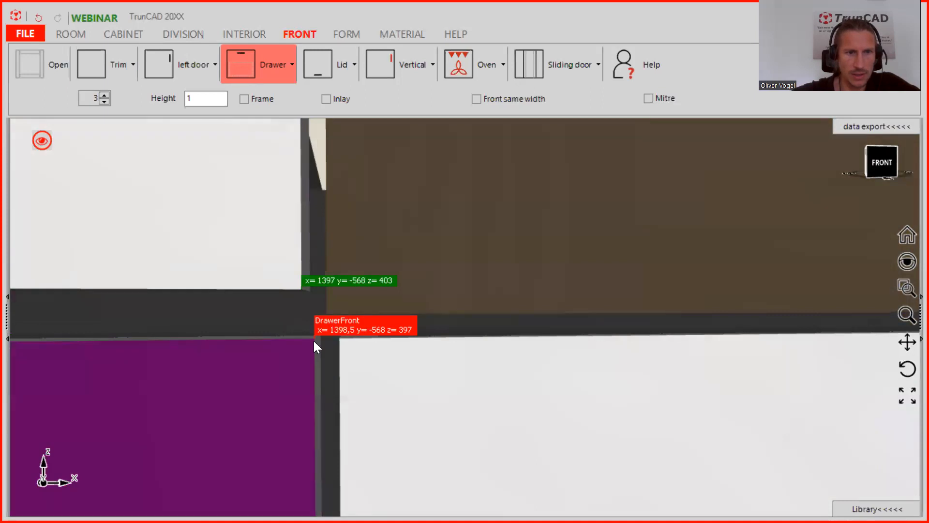
{"action": "left_click", "coordinate": [314, 341]}
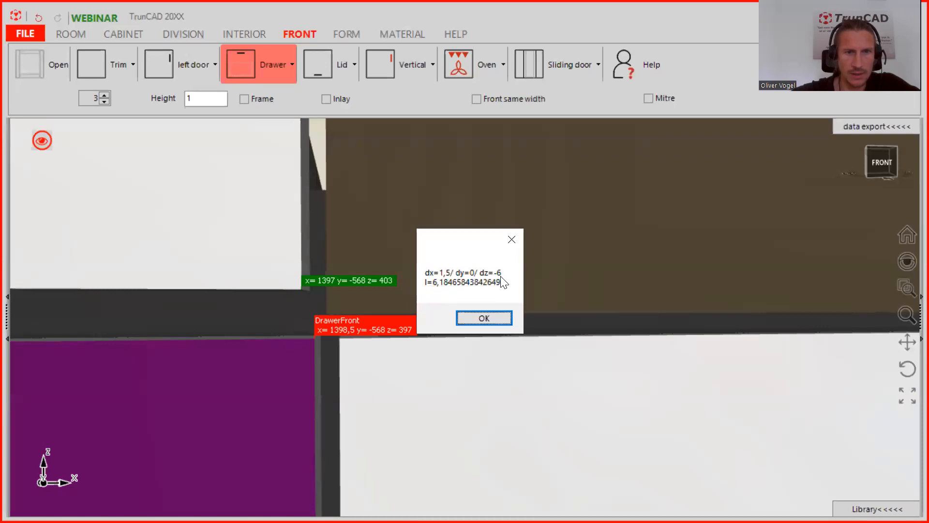
{"action": "left_click", "coordinate": [486, 315]}
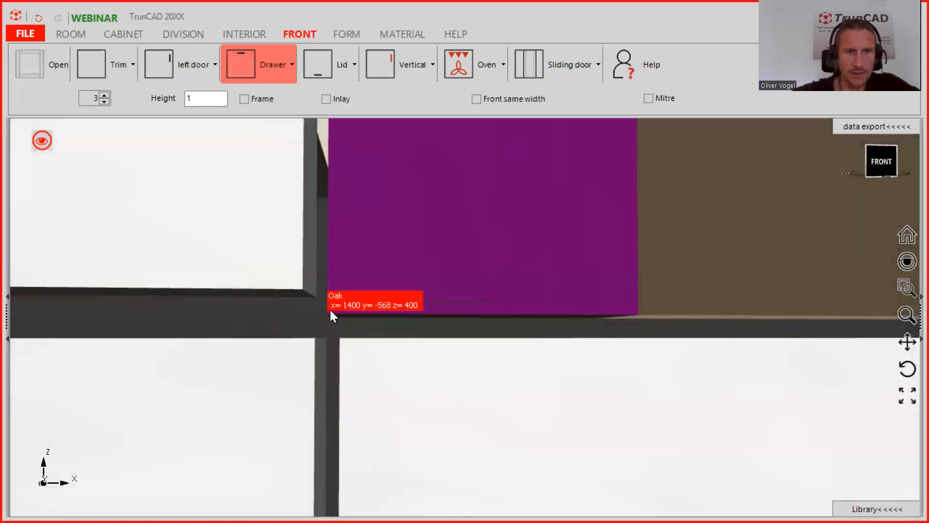
{"action": "left_click", "coordinate": [302, 286]}
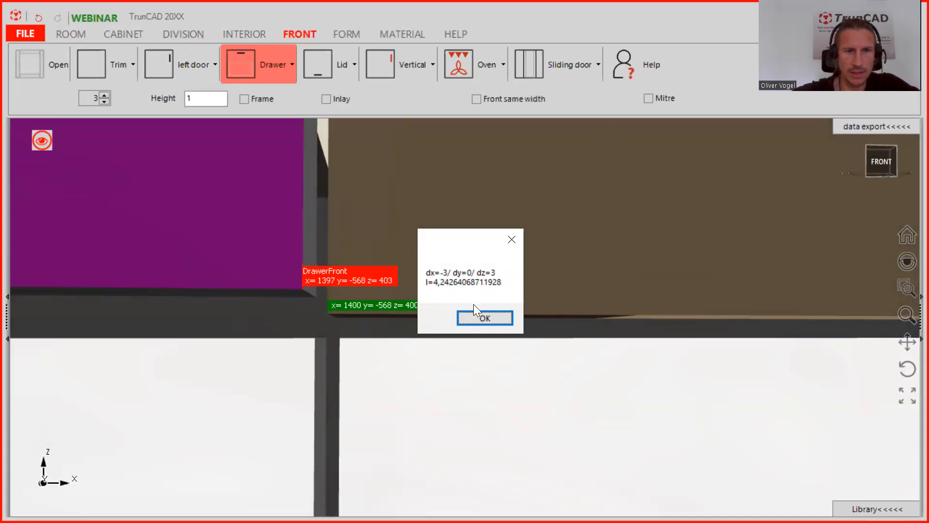
{"action": "left_click", "coordinate": [485, 318]}
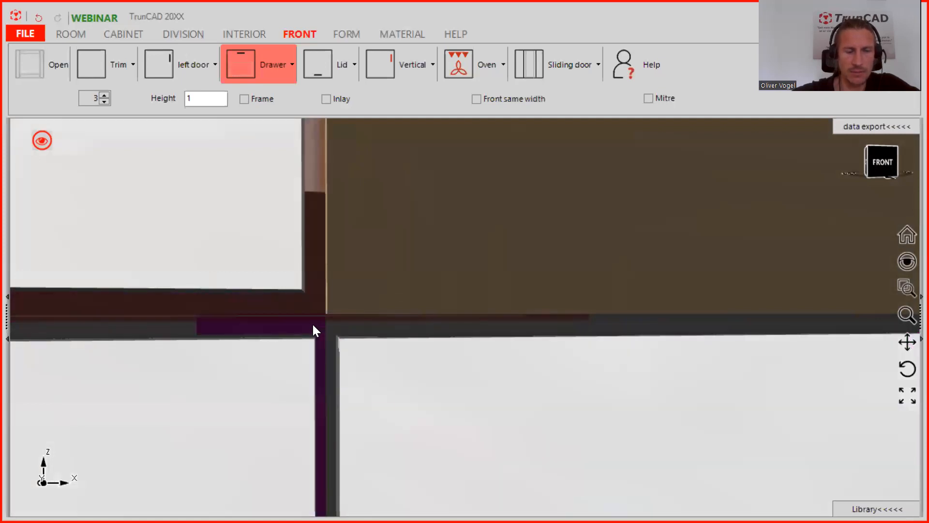
Set the bottom front overlap of the lowest stacked drawer below the small oak niche to 3.
{"action": "scroll", "coordinate": [277, 276], "scroll_direction": "down", "scroll_amount": 3}
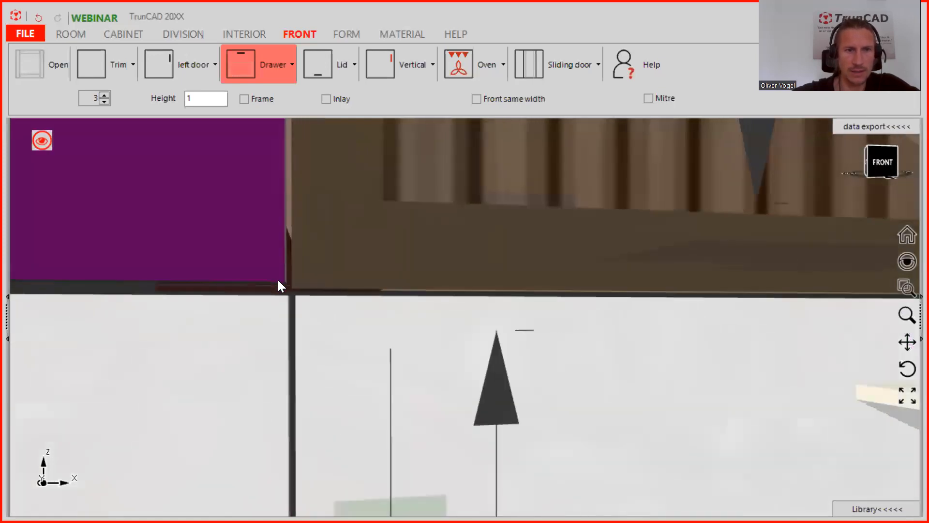
{"action": "scroll", "coordinate": [277, 280], "scroll_direction": "down", "scroll_amount": 2}
{"action": "scroll", "coordinate": [262, 265], "scroll_direction": "up", "scroll_amount": 2}
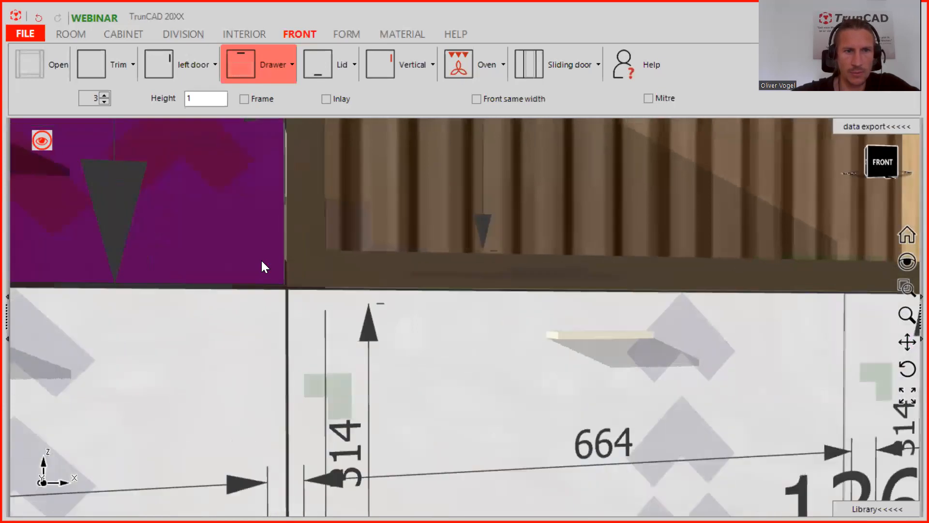
{"action": "scroll", "coordinate": [231, 170], "scroll_direction": "down", "scroll_amount": 1}
{"action": "left_click", "coordinate": [232, 172]}
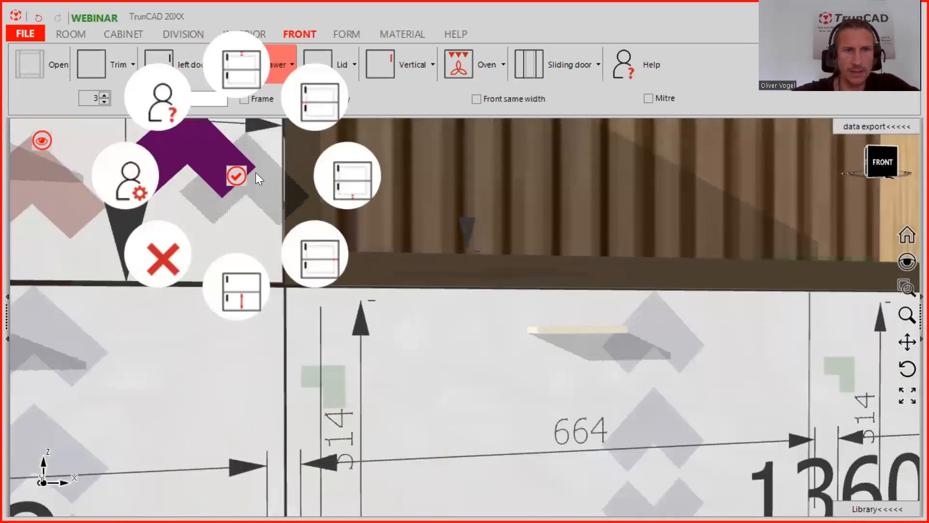
{"action": "left_click", "coordinate": [345, 178]}
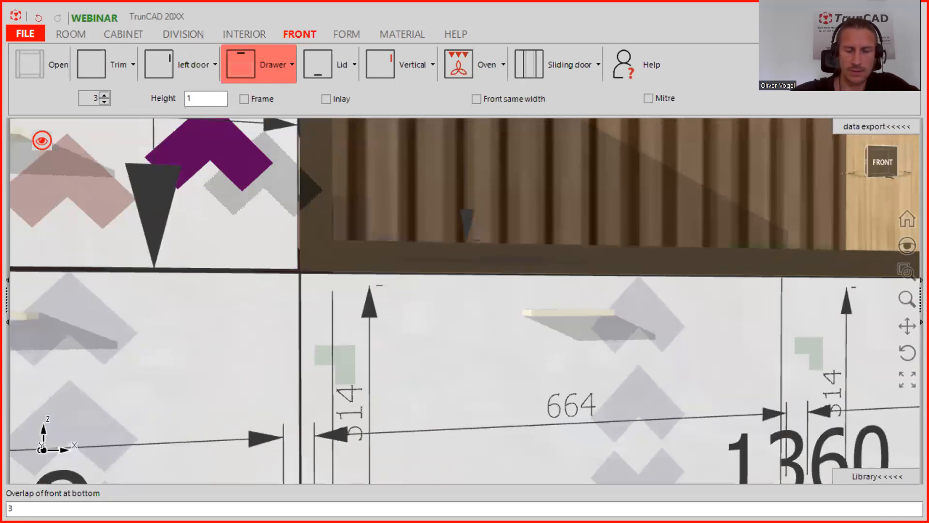
{"action": "key", "text": "Return"}
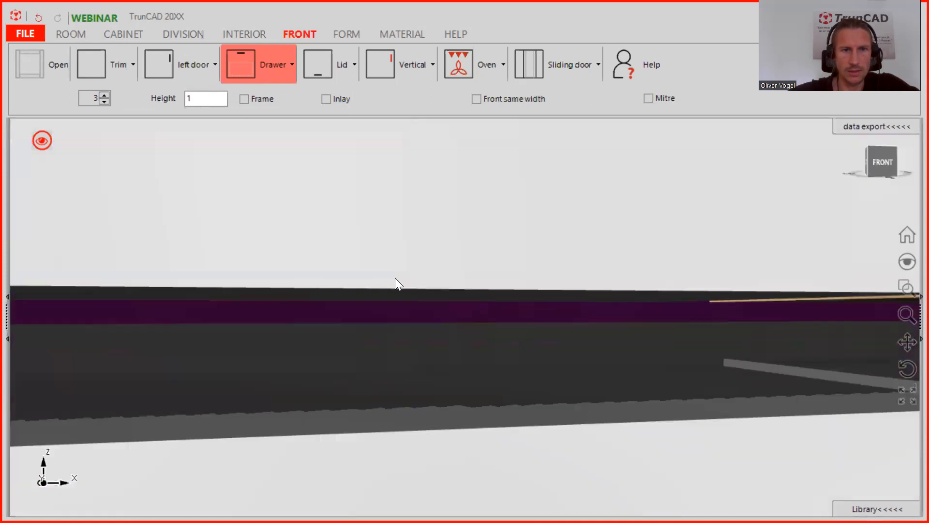
Measure the gap from the lowest stacked drawer front's lower corner to the upper corner of the low drawer front directly beneath it.
{"action": "scroll", "coordinate": [395, 278], "scroll_direction": "down", "scroll_amount": 6}
{"action": "mouse_move", "coordinate": [520, 278]}
{"action": "middle_mouse_down"}
{"action": "mouse_move", "coordinate": [508, 281]}
{"action": "mouse_move", "coordinate": [516, 276]}
{"action": "middle_mouse_up"}
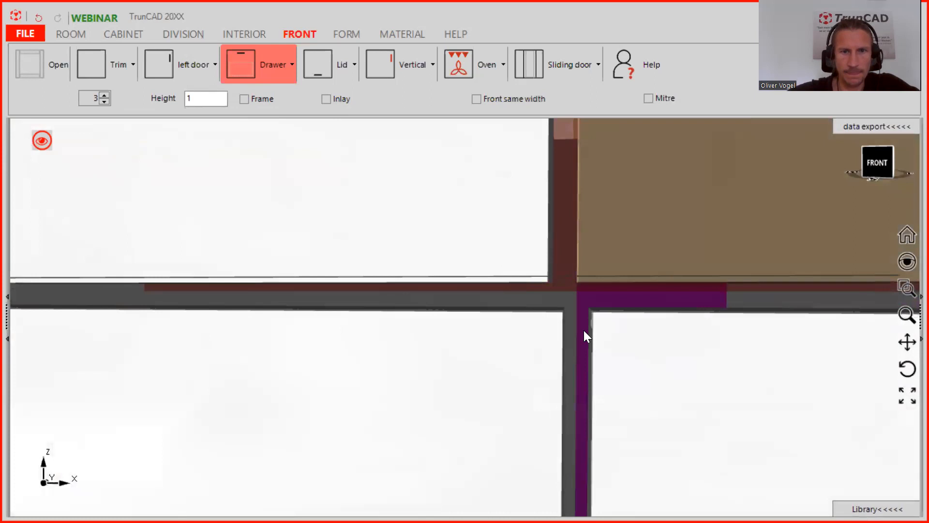
{"action": "scroll", "coordinate": [577, 327], "scroll_direction": "up", "scroll_amount": 3}
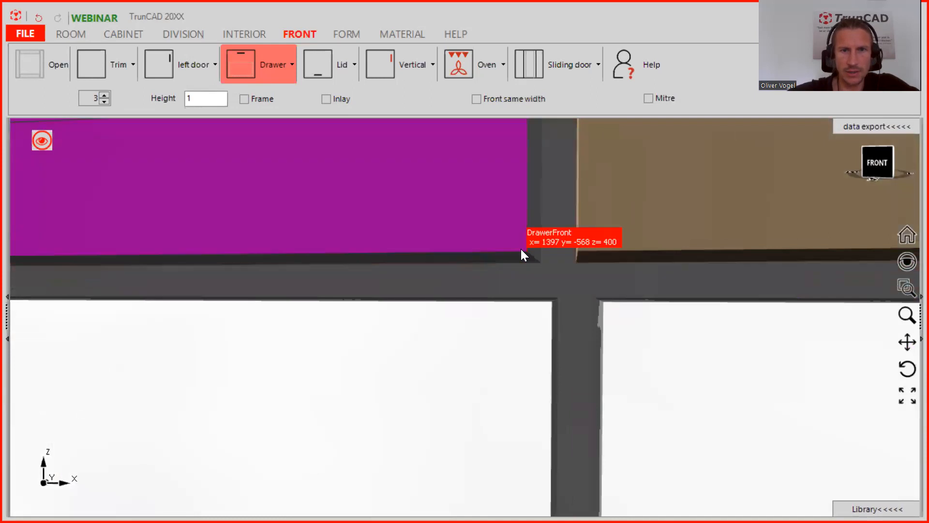
{"action": "left_click", "coordinate": [523, 248]}
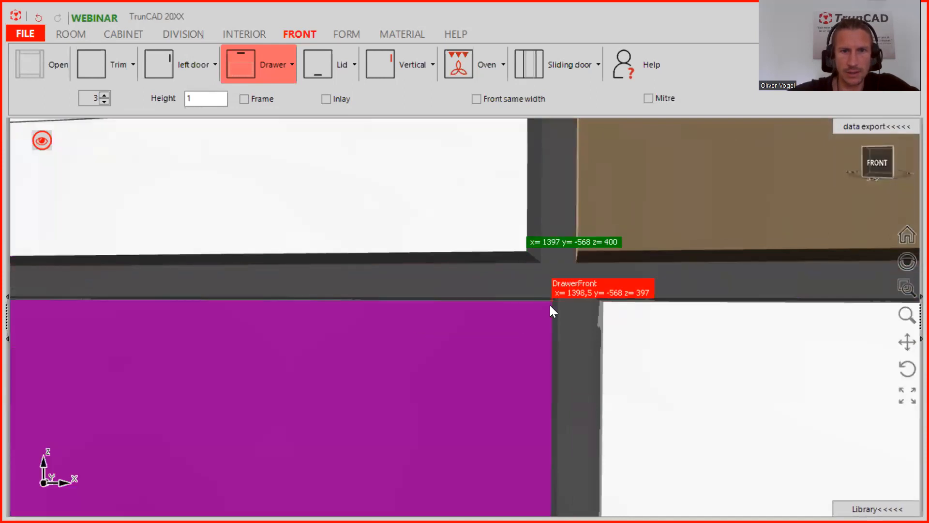
{"action": "left_click", "coordinate": [550, 305]}
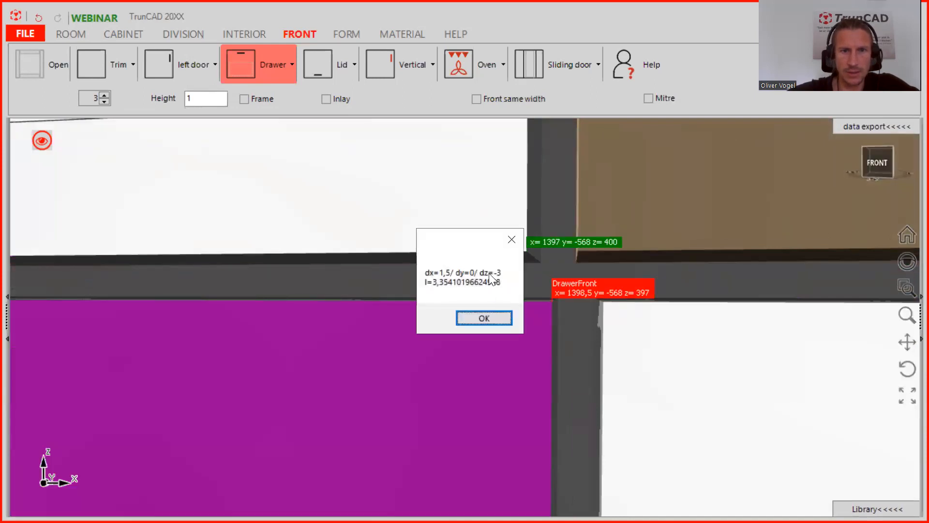
{"action": "left_click", "coordinate": [494, 317]}
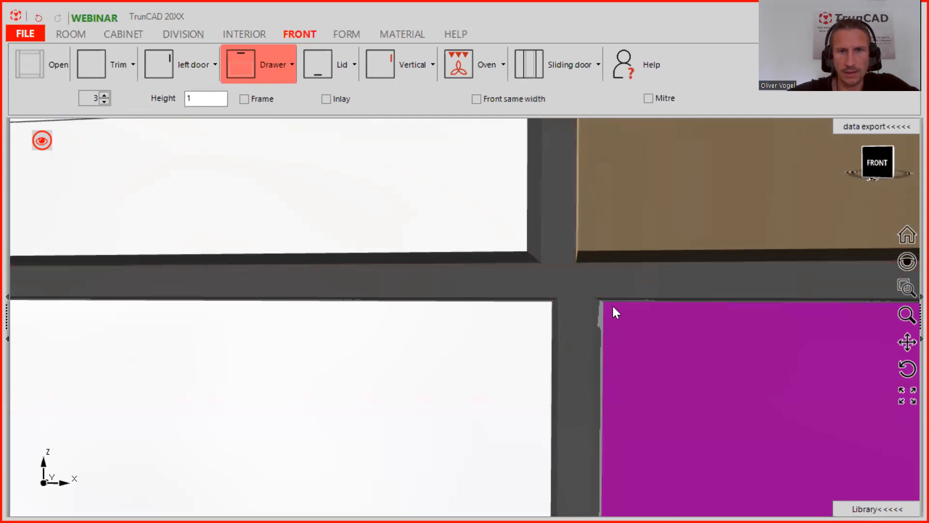
Measure between the large oak cabinet's lower corner and the adjacent upper corner of the low drawer front beneath it.
{"action": "left_click", "coordinate": [583, 248]}
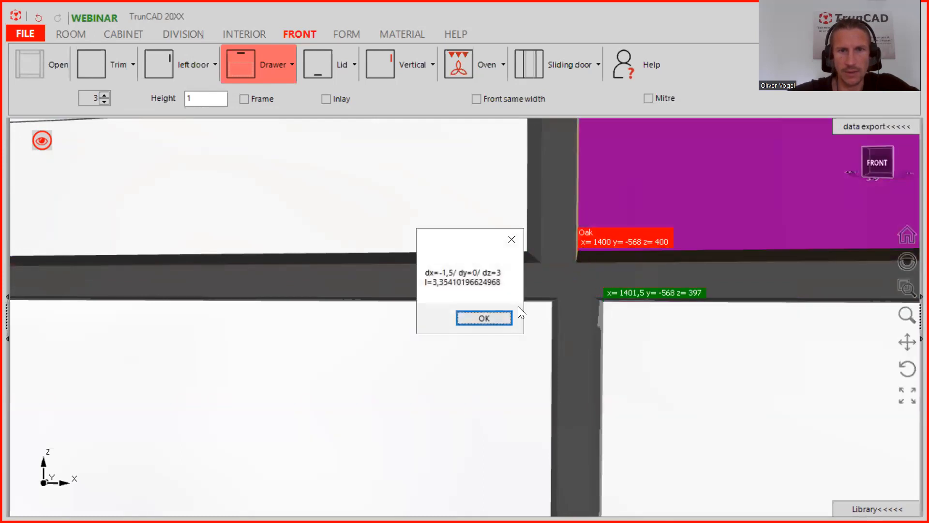
{"action": "left_click", "coordinate": [498, 320]}
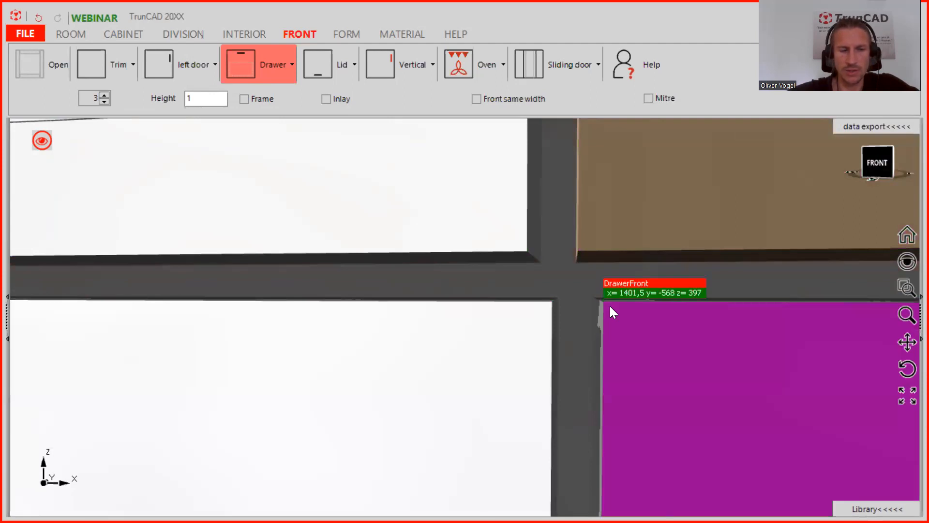
{"action": "left_click", "coordinate": [579, 247]}
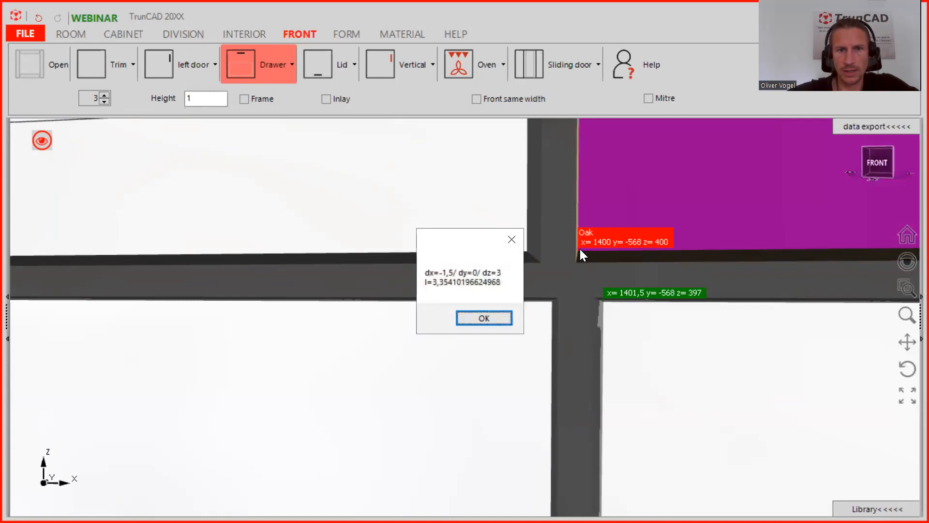
{"action": "left_click", "coordinate": [491, 316]}
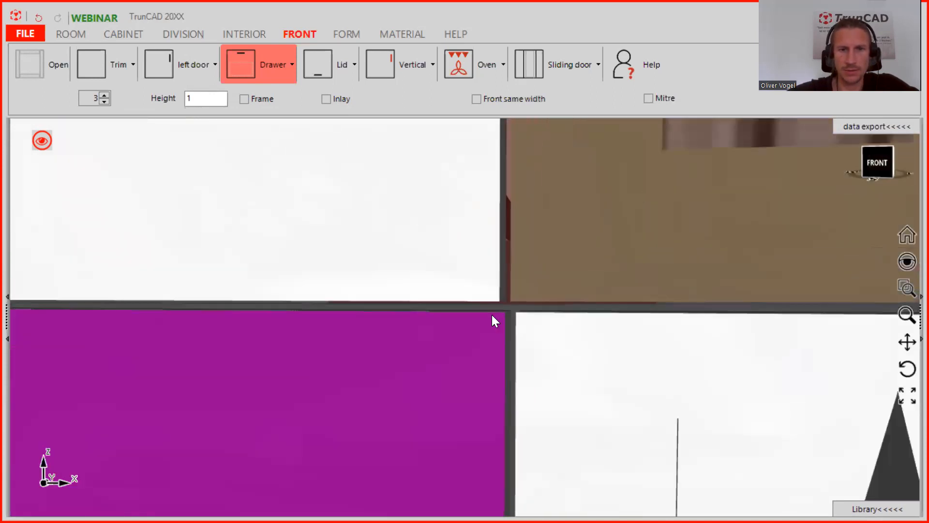
Set the right front overlap of the low drawer beneath the stacked drawers to -1,5.
{"action": "scroll", "coordinate": [492, 315], "scroll_direction": "down", "scroll_amount": 4}
{"action": "middle_click_drag", "start_coordinate": [513, 343], "coordinate": [569, 271]}
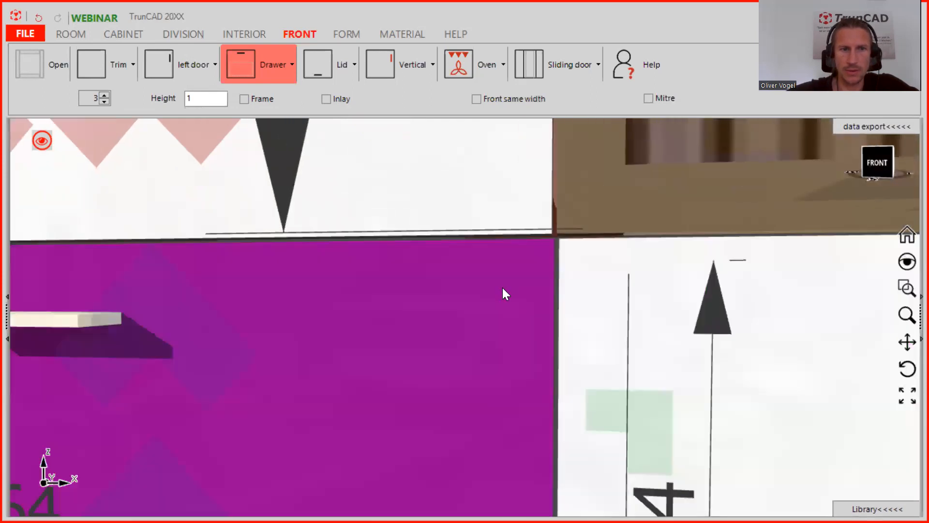
{"action": "scroll", "coordinate": [502, 288], "scroll_direction": "down", "scroll_amount": 3}
{"action": "left_click", "coordinate": [261, 329]}
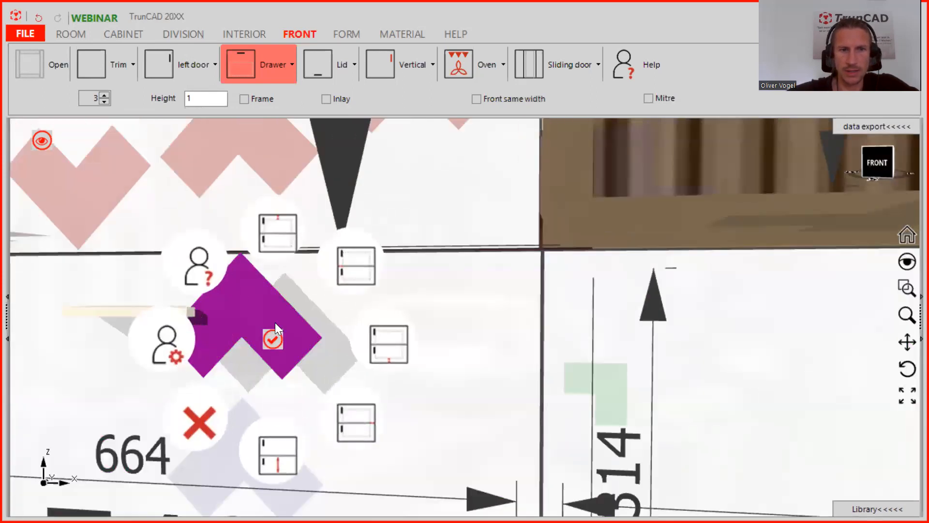
{"action": "left_click", "coordinate": [364, 424]}
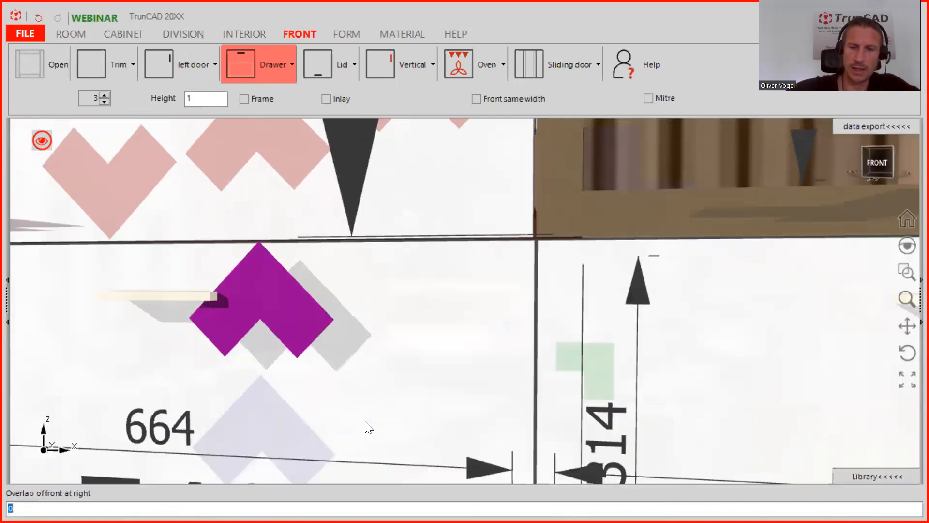
{"action": "type", "text": "-1,5"}
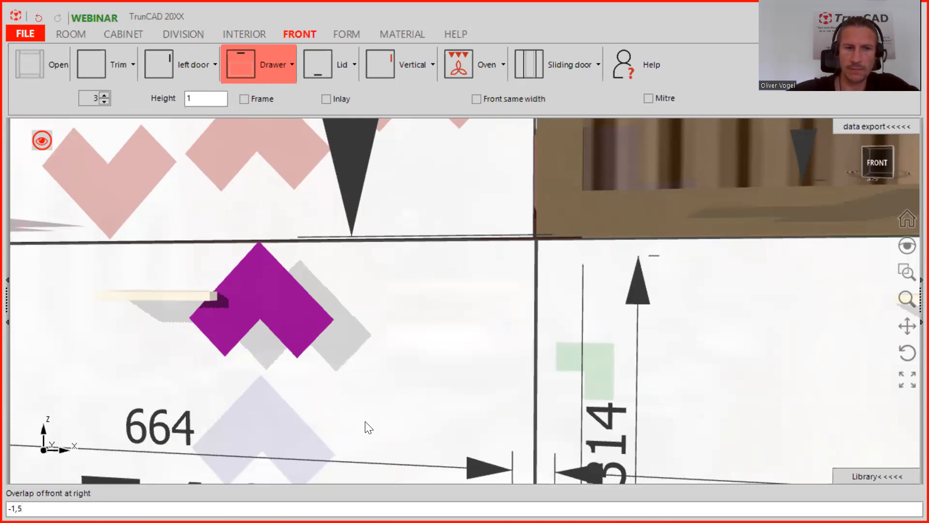
{"action": "key", "text": "Return"}
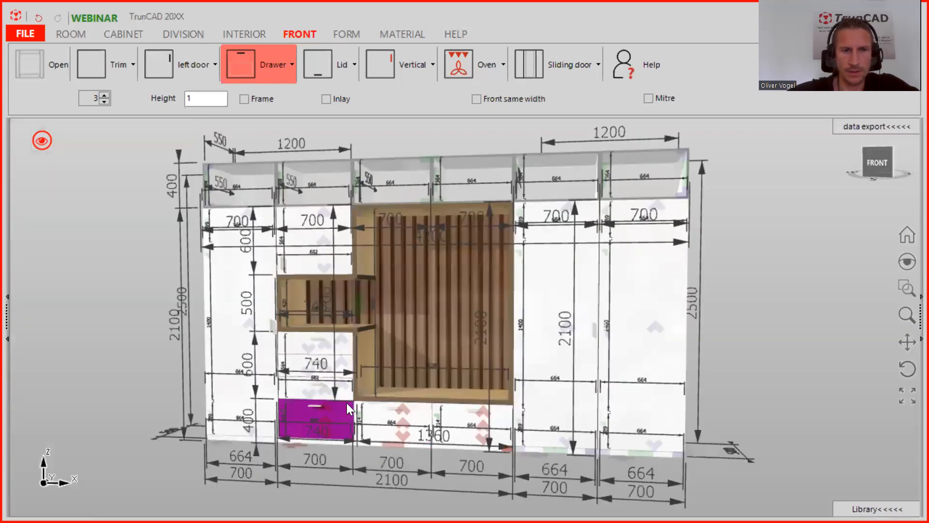
Measure again from the upper corner of the low drawer front beneath the large oak cabinet to that cabinet's lower corner.
{"action": "scroll", "coordinate": [346, 402], "scroll_direction": "up", "scroll_amount": 5}
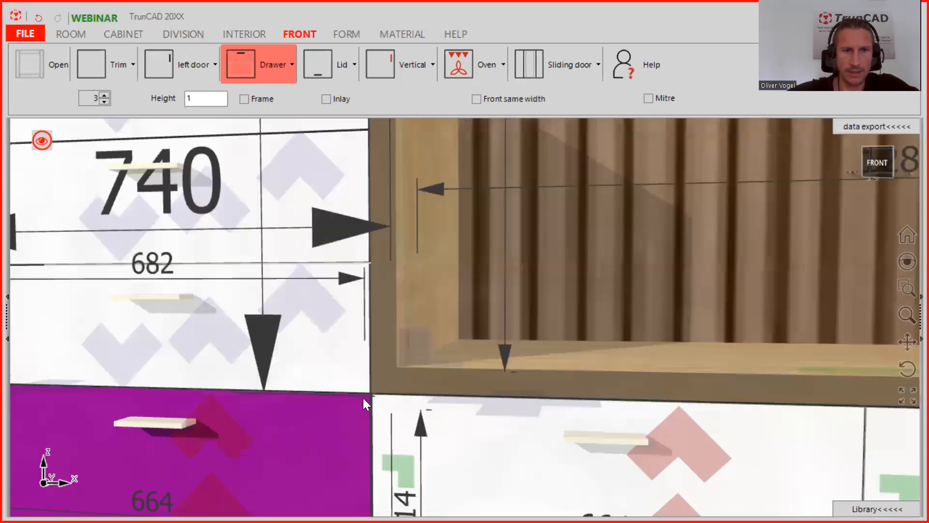
{"action": "scroll", "coordinate": [364, 398], "scroll_direction": "up", "scroll_amount": 5}
{"action": "mouse_move", "coordinate": [374, 398]}
{"action": "middle_mouse_down"}
{"action": "mouse_move", "coordinate": [398, 393]}
{"action": "mouse_move", "coordinate": [383, 408]}
{"action": "middle_mouse_up"}
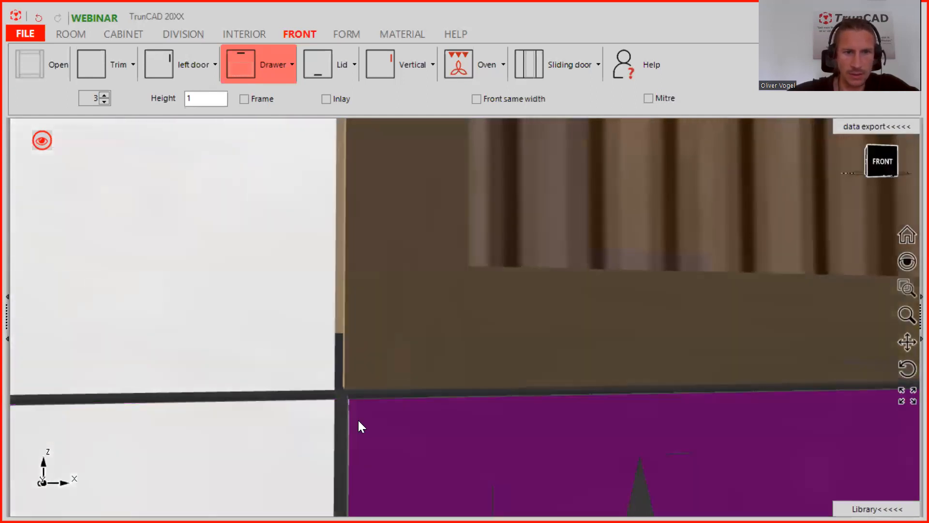
{"action": "scroll", "coordinate": [358, 419], "scroll_direction": "up", "scroll_amount": 3}
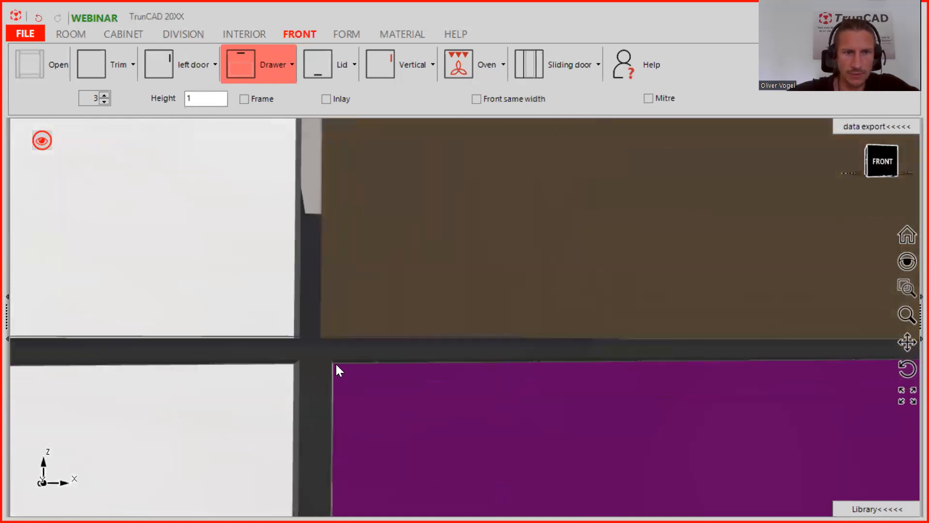
{"action": "left_click", "coordinate": [335, 357]}
{"action": "left_click", "coordinate": [326, 337]}
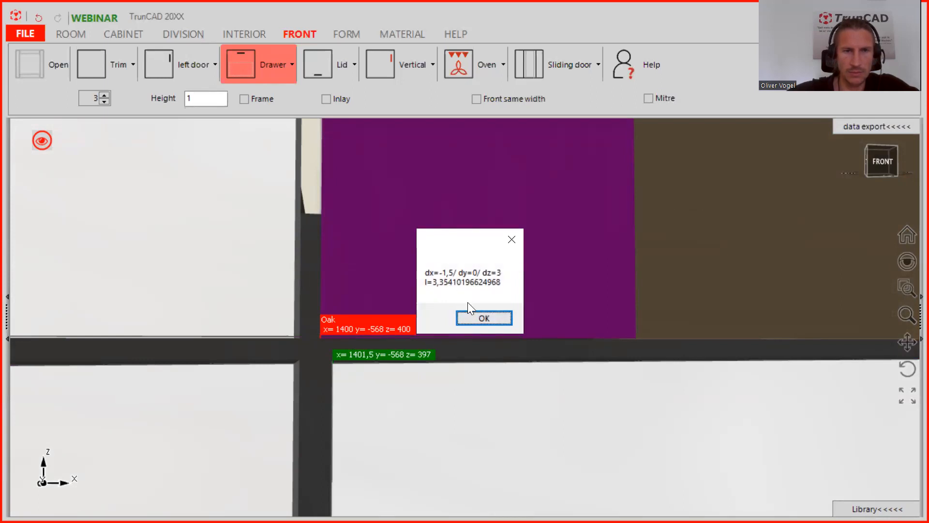
{"action": "left_click", "coordinate": [484, 319]}
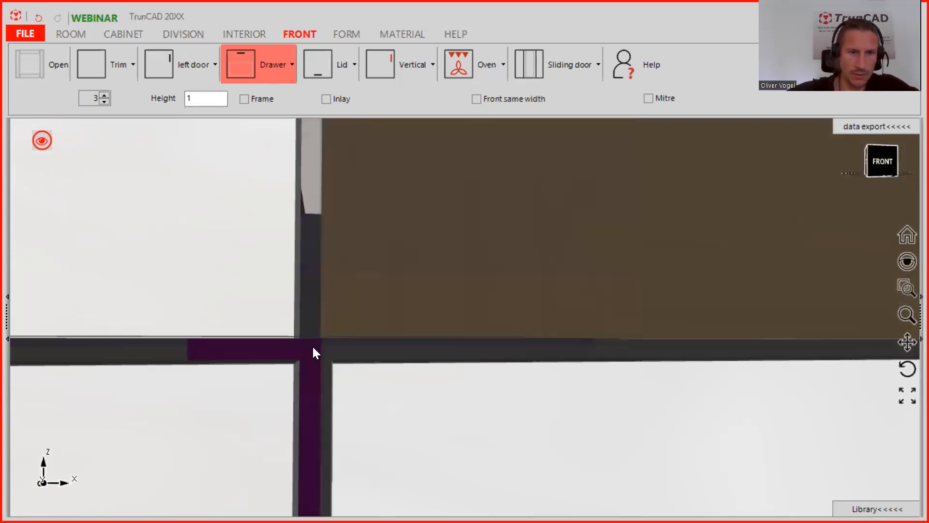
Set the left front overlap of the first low drawer beneath the large oak cabinet to 1.5.
{"action": "scroll", "coordinate": [314, 347], "scroll_direction": "down", "scroll_amount": 2}
{"action": "scroll", "coordinate": [338, 365], "scroll_direction": "down", "scroll_amount": 3}
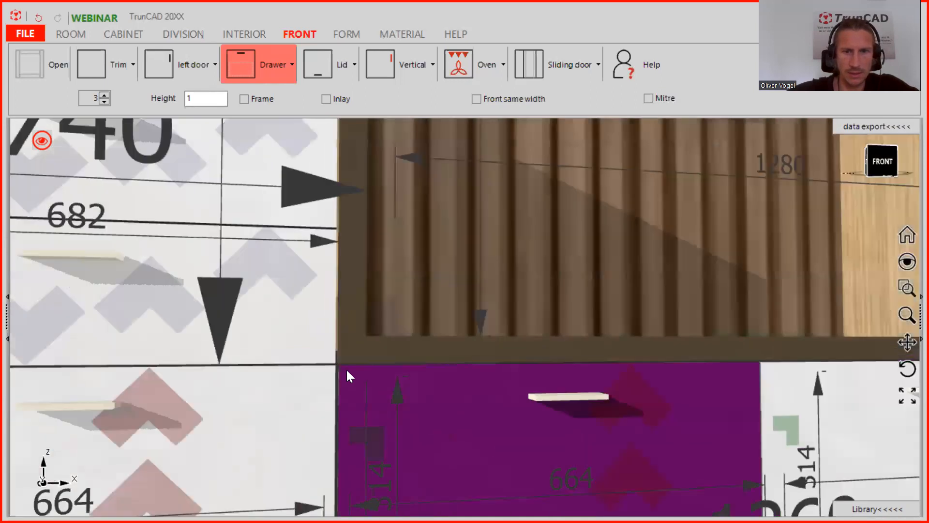
{"action": "left_click", "coordinate": [604, 394]}
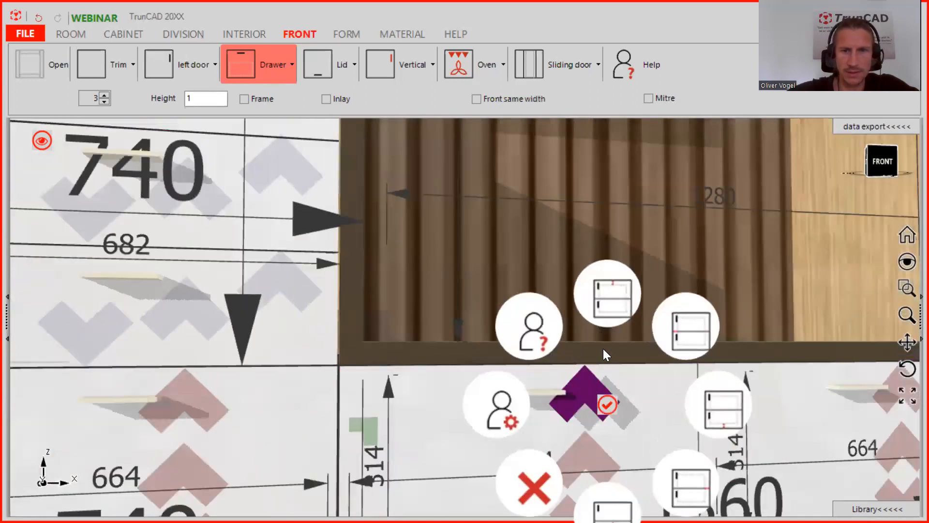
{"action": "left_click", "coordinate": [684, 323]}
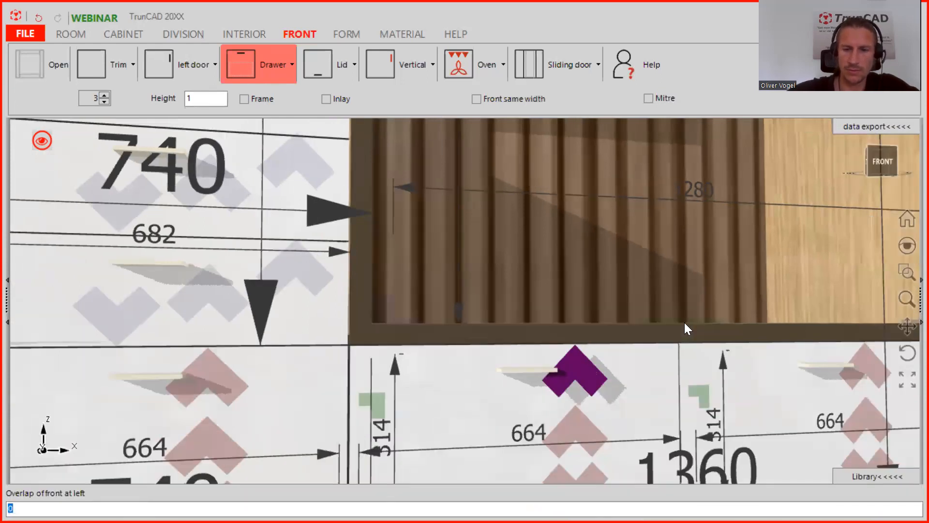
{"action": "type", "text": "1.5"}
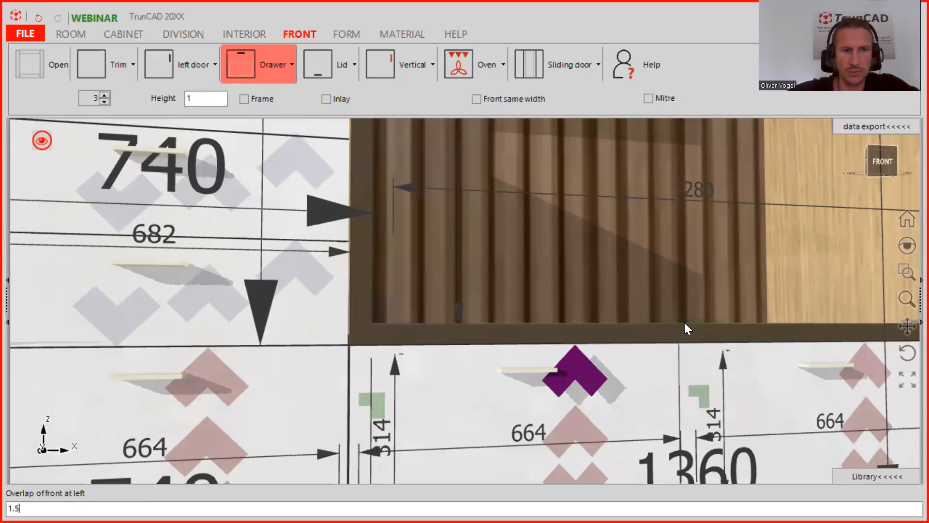
{"action": "key", "text": "Return"}
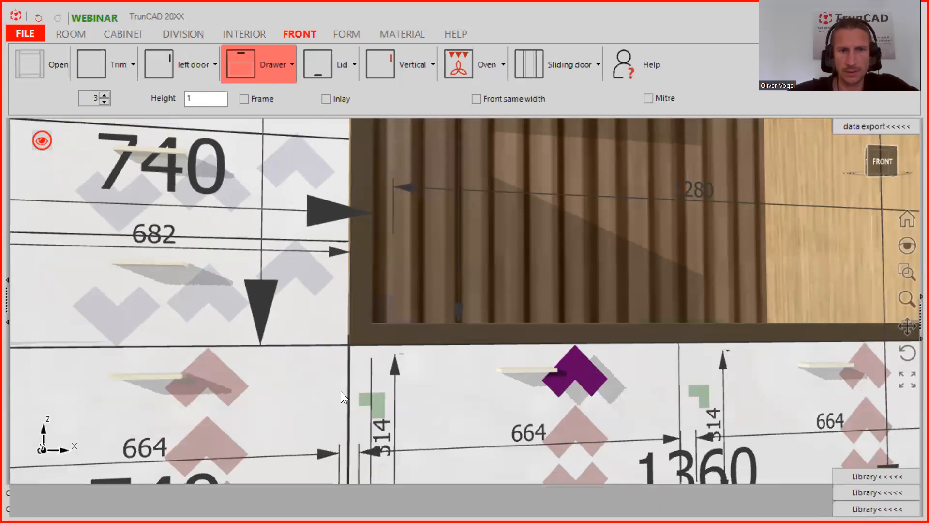
Measure diagonally from the oak cabinet's corner and the lowest stacked drawer front's corner to the opposite low drawer fronts' corners.
{"action": "scroll", "coordinate": [335, 379], "scroll_direction": "up", "scroll_amount": 2}
{"action": "scroll", "coordinate": [335, 378], "scroll_direction": "up", "scroll_amount": 5}
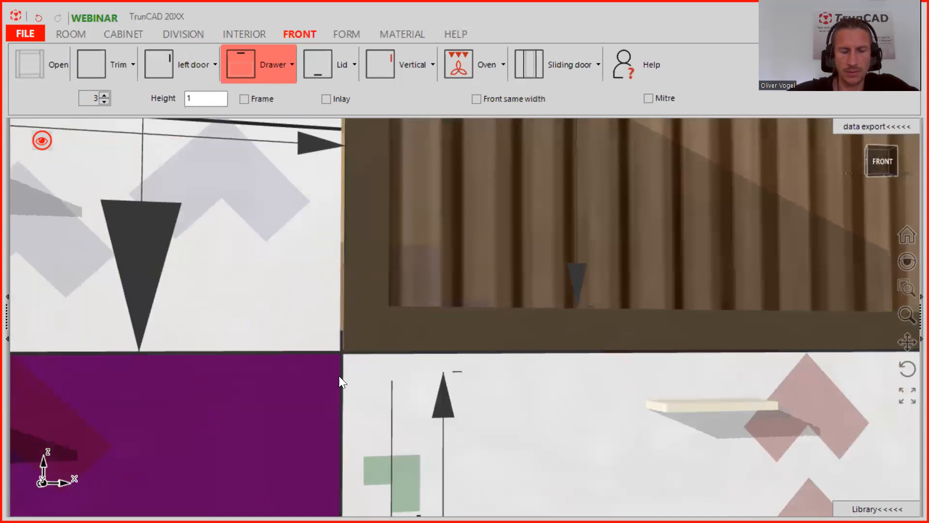
{"action": "scroll", "coordinate": [348, 366], "scroll_direction": "up", "scroll_amount": 3}
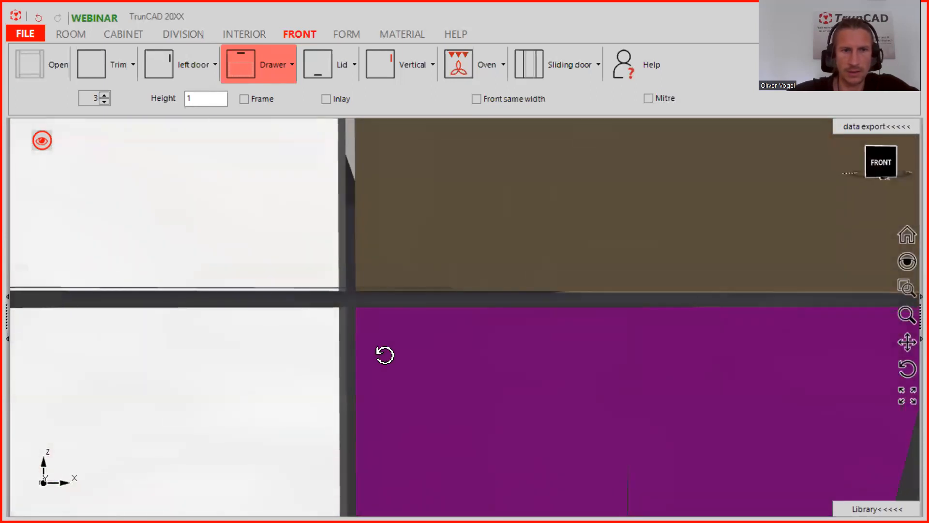
{"action": "mouse_move", "coordinate": [382, 328]}
{"action": "middle_mouse_down"}
{"action": "mouse_move", "coordinate": [369, 246]}
{"action": "mouse_move", "coordinate": [399, 224]}
{"action": "mouse_move", "coordinate": [331, 228]}
{"action": "mouse_move", "coordinate": [276, 268]}
{"action": "mouse_move", "coordinate": [282, 358]}
{"action": "mouse_move", "coordinate": [384, 331]}
{"action": "middle_mouse_up"}
{"action": "scroll", "coordinate": [352, 298], "scroll_direction": "up", "scroll_amount": 2}
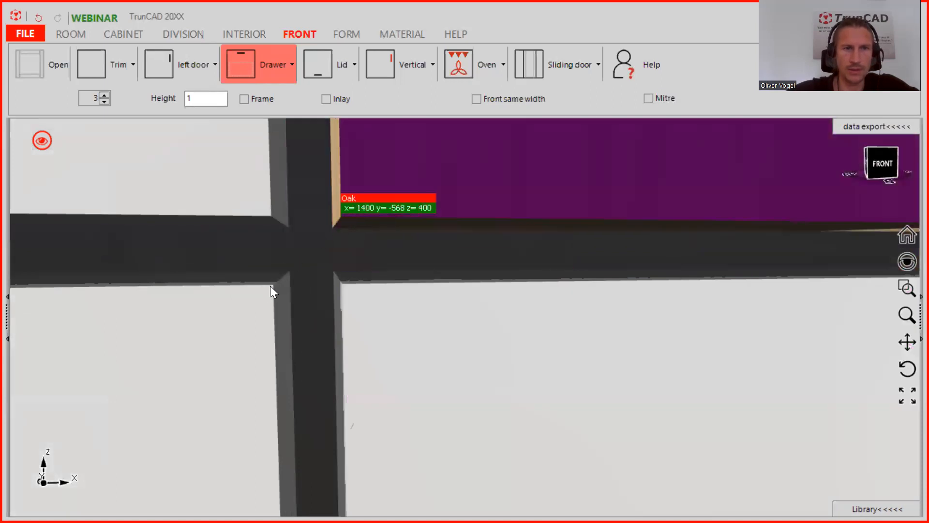
{"action": "left_click", "coordinate": [265, 289]}
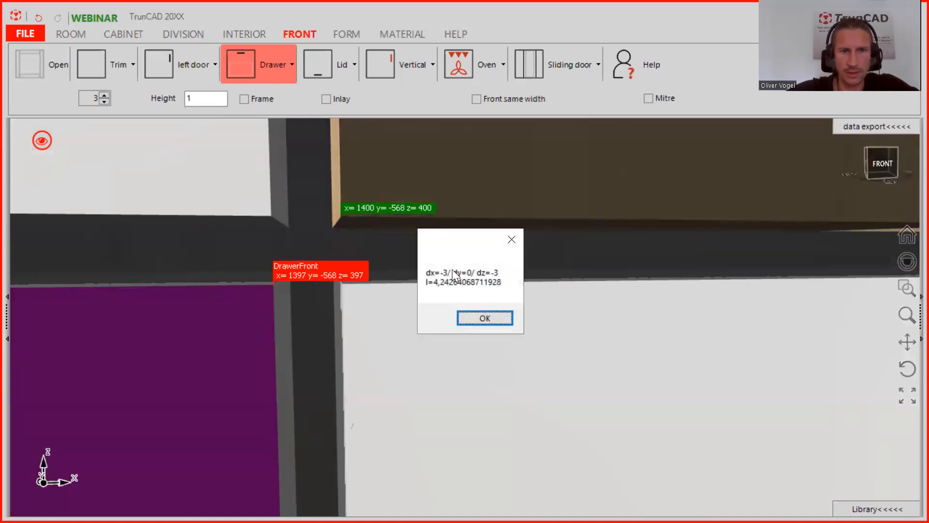
{"action": "left_click", "coordinate": [491, 312]}
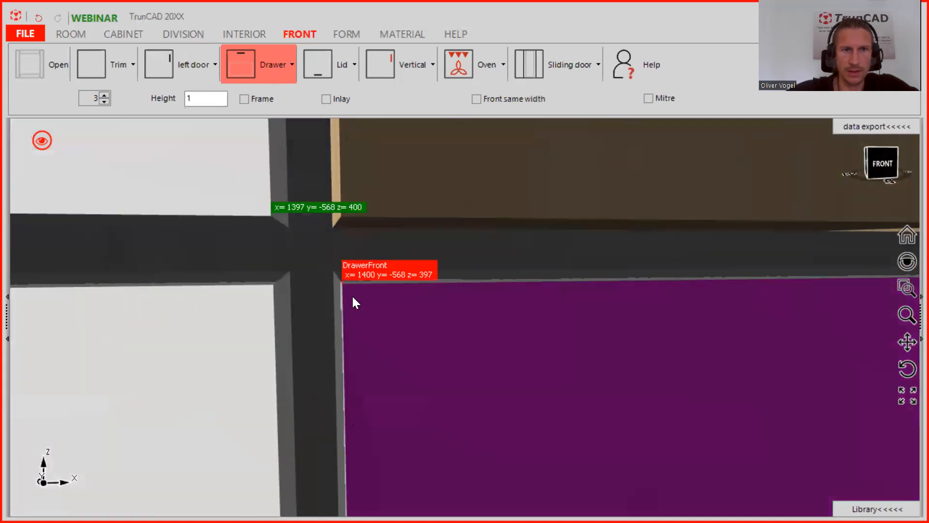
{"action": "left_click", "coordinate": [344, 284]}
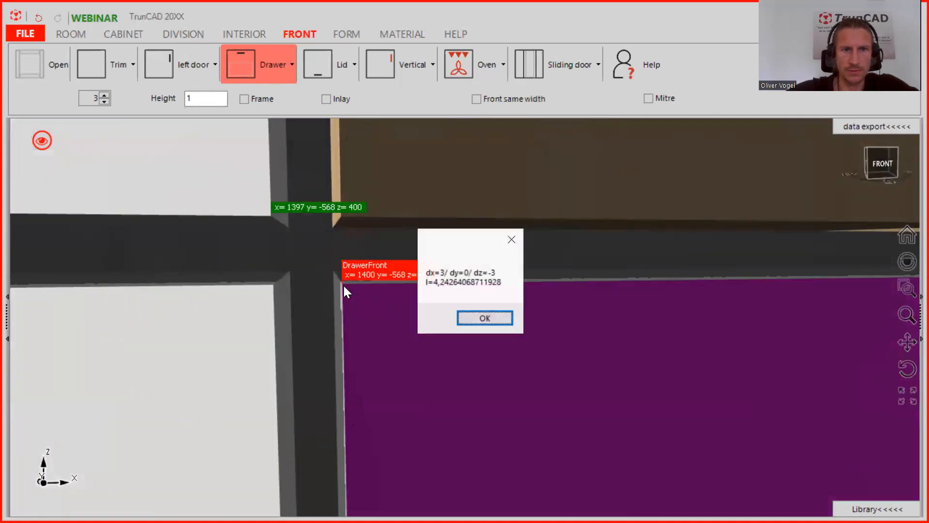
Set the top front overlap of the door above the small oak cabinet to 3.
{"action": "left_click", "coordinate": [489, 318]}
{"action": "scroll", "coordinate": [471, 314], "scroll_direction": "down", "scroll_amount": 5}
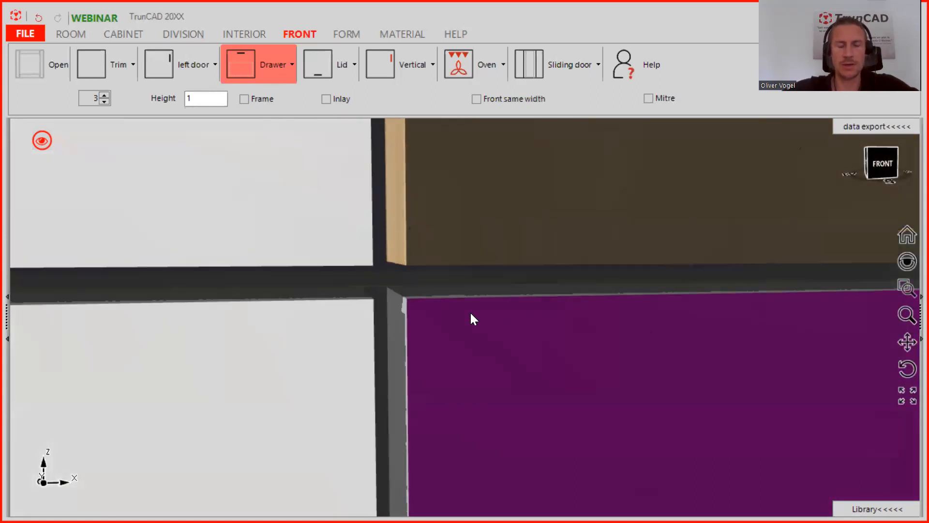
{"action": "scroll", "coordinate": [471, 312], "scroll_direction": "down", "scroll_amount": 5}
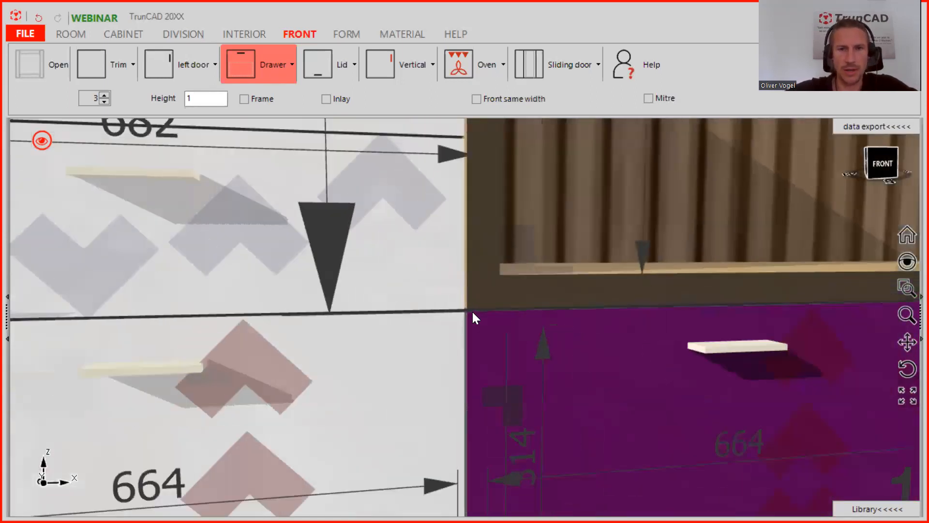
{"action": "scroll", "coordinate": [510, 287], "scroll_direction": "down", "scroll_amount": 4}
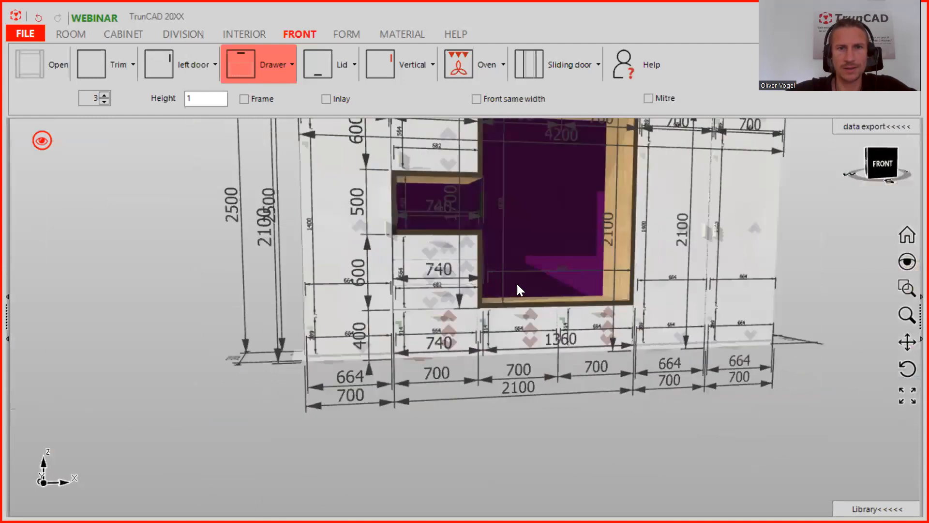
{"action": "scroll", "coordinate": [418, 239], "scroll_direction": "down", "scroll_amount": 1}
{"action": "scroll", "coordinate": [411, 221], "scroll_direction": "up", "scroll_amount": 3}
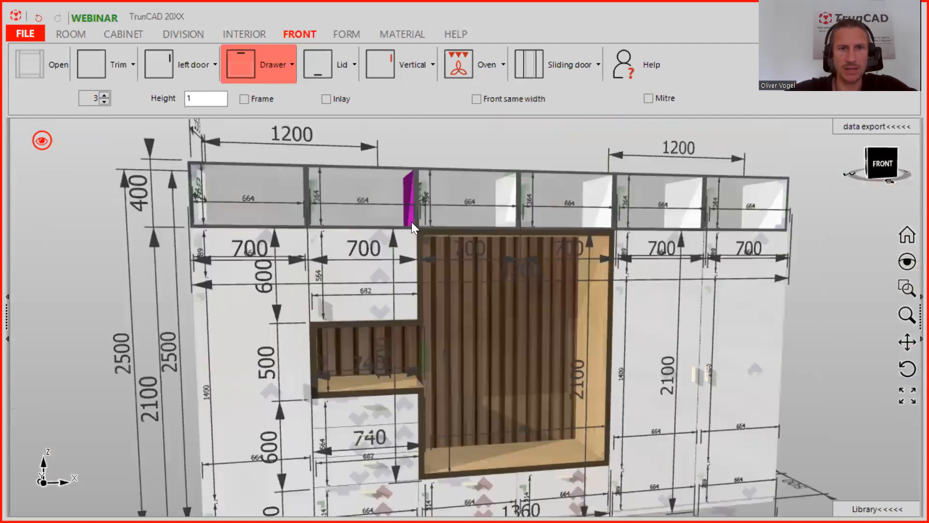
{"action": "scroll", "coordinate": [423, 219], "scroll_direction": "up", "scroll_amount": 5}
{"action": "scroll", "coordinate": [412, 252], "scroll_direction": "up", "scroll_amount": 6}
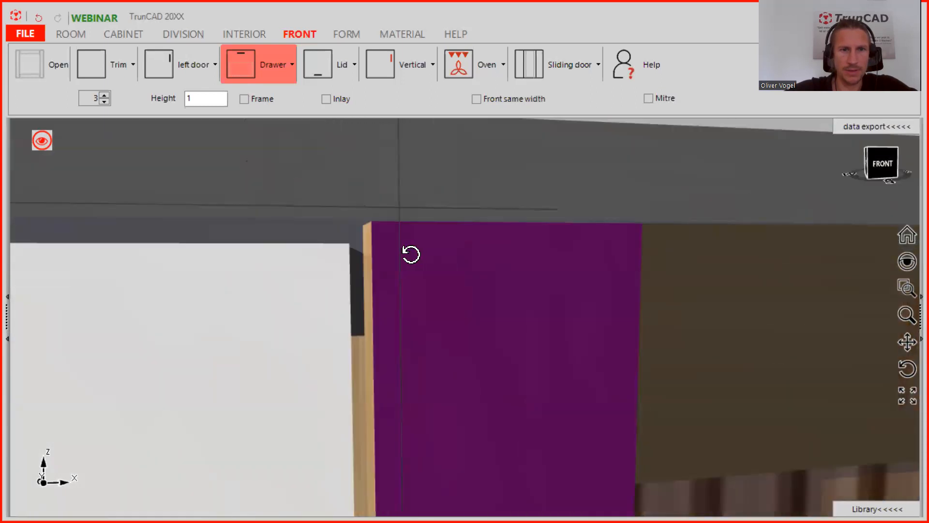
{"action": "left_click_drag", "start_coordinate": [411, 253], "coordinate": [384, 263]}
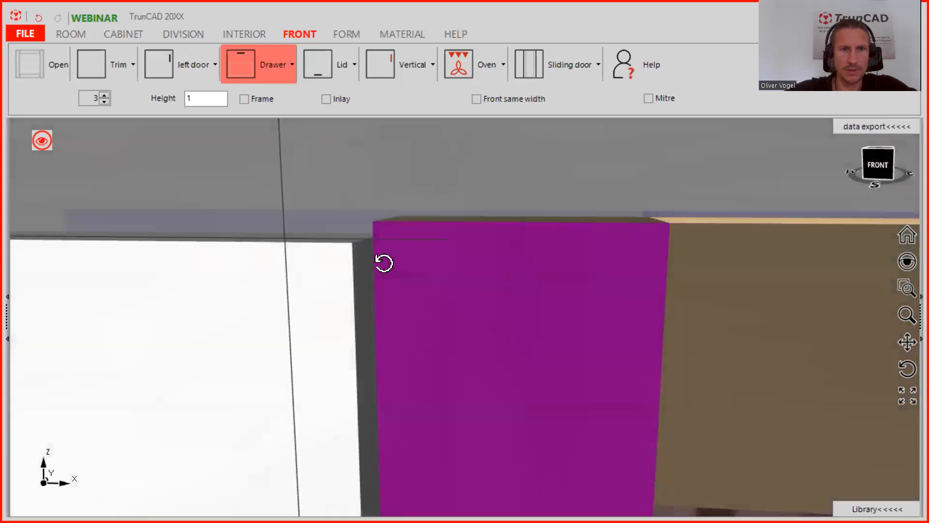
{"action": "scroll", "coordinate": [374, 242], "scroll_direction": "down", "scroll_amount": 5}
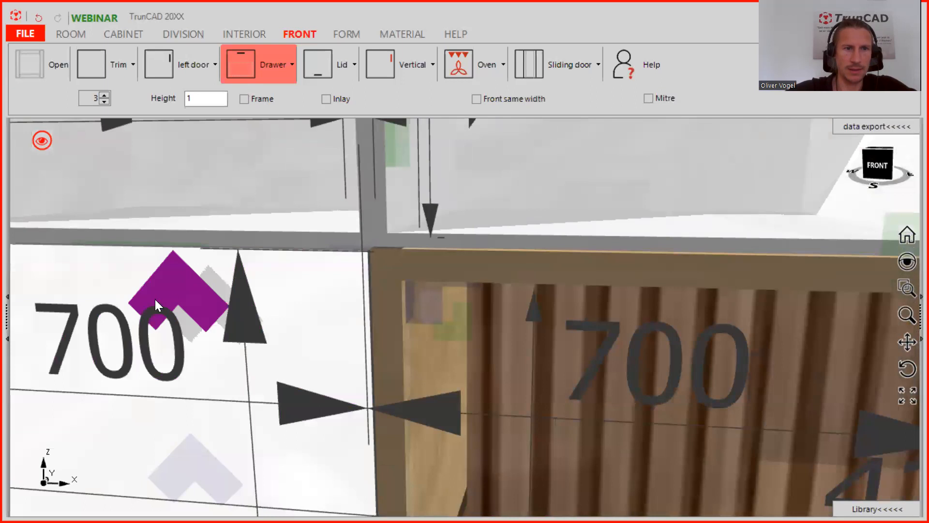
{"action": "left_click", "coordinate": [169, 283]}
{"action": "left_click", "coordinate": [191, 199]}
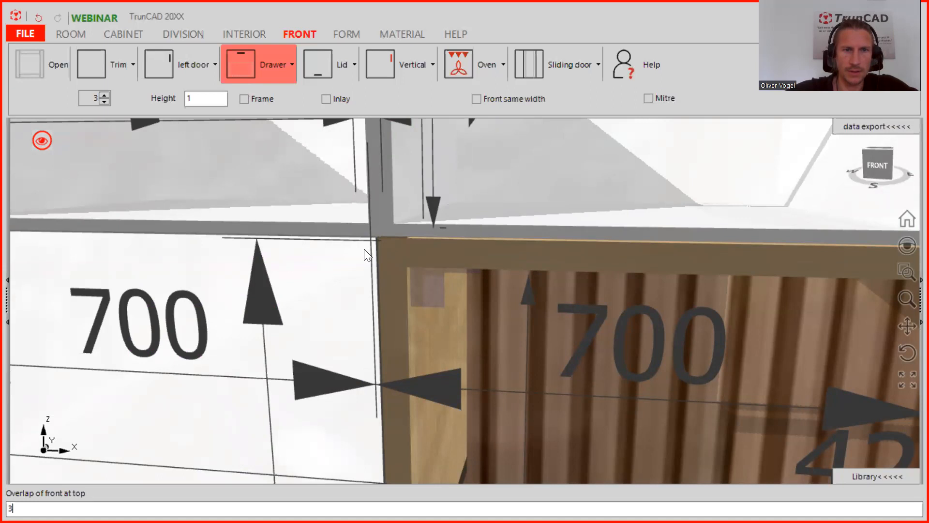
{"action": "key", "text": "Return"}
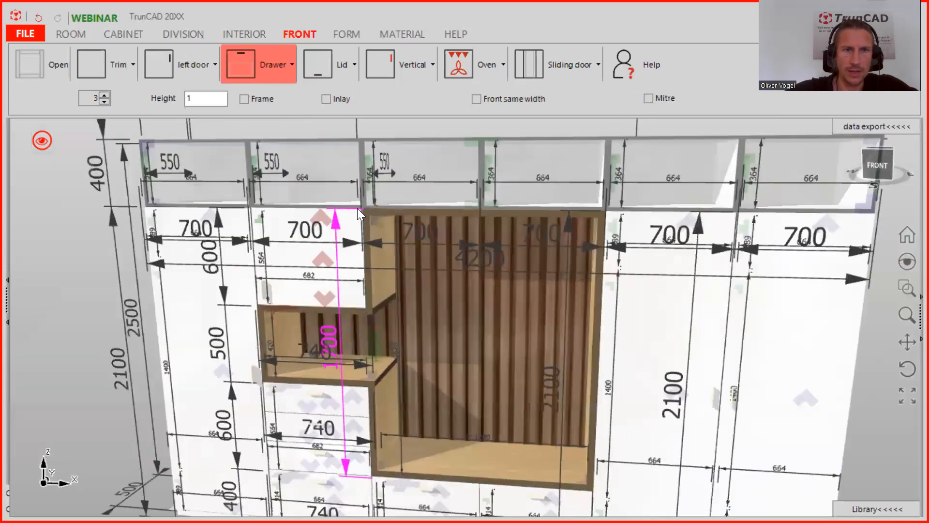
Check how the door above the small oak cabinet aligns with the large oak cabinet's upper corner.
{"action": "scroll", "coordinate": [357, 208], "scroll_direction": "up", "scroll_amount": 5}
{"action": "scroll", "coordinate": [371, 211], "scroll_direction": "up", "scroll_amount": 5}
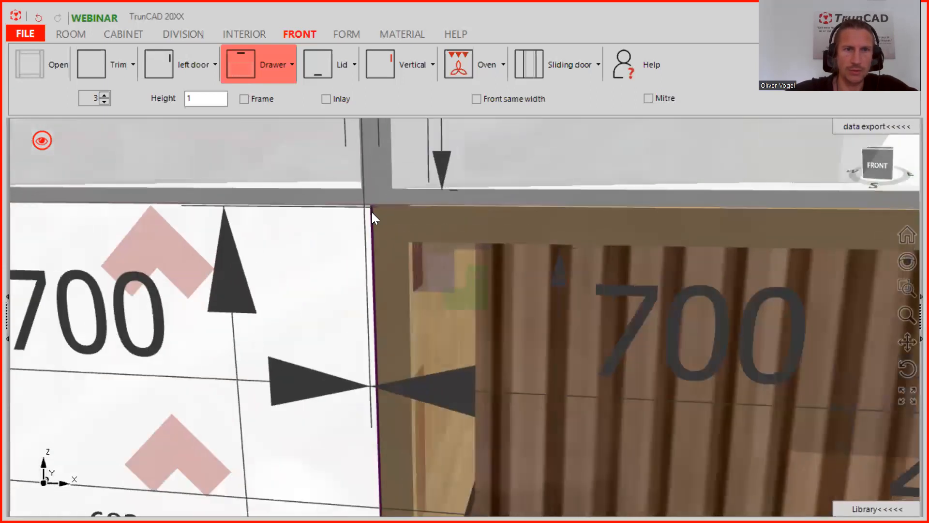
{"action": "scroll", "coordinate": [371, 213], "scroll_direction": "up", "scroll_amount": 5}
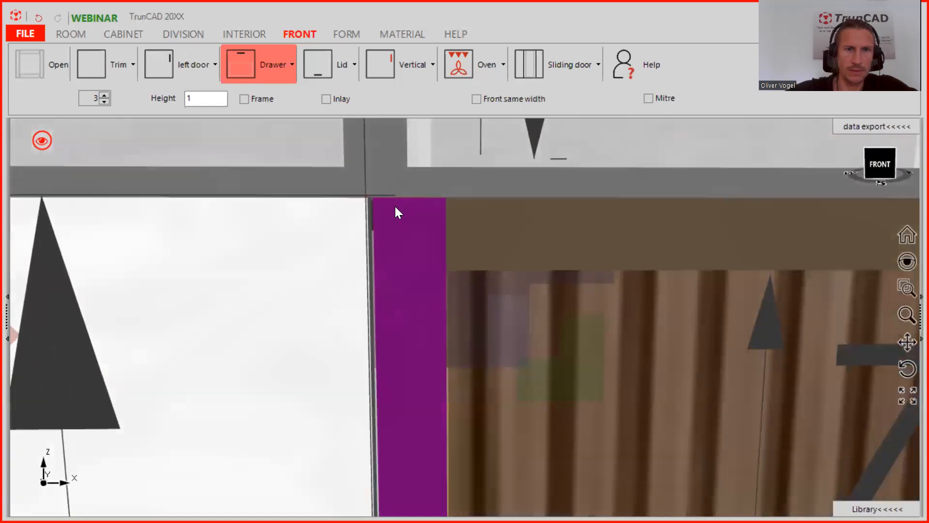
{"action": "mouse_move", "coordinate": [373, 200]}
{"action": "middle_mouse_down"}
{"action": "mouse_move", "coordinate": [384, 201]}
{"action": "mouse_move", "coordinate": [356, 210]}
{"action": "mouse_move", "coordinate": [359, 201]}
{"action": "middle_mouse_up"}
{"action": "scroll", "coordinate": [358, 201], "scroll_direction": "up", "scroll_amount": 4}
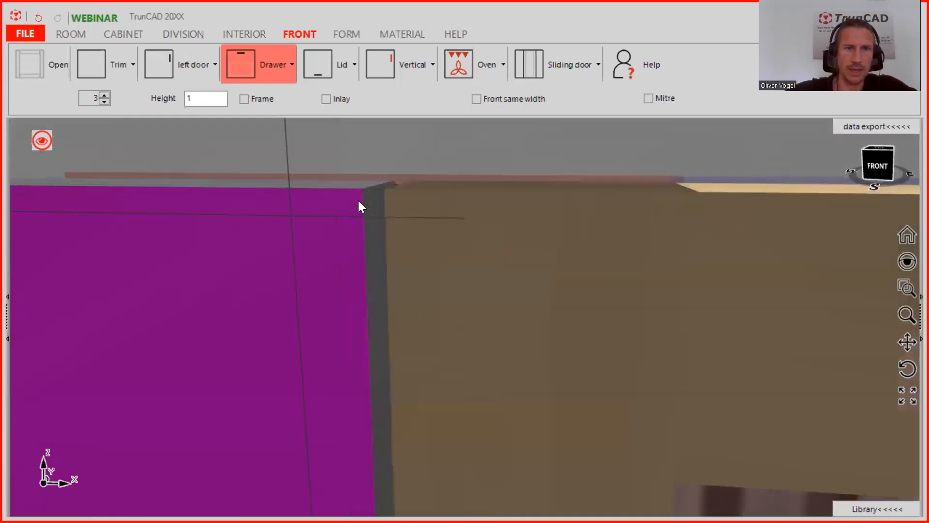
{"action": "scroll", "coordinate": [359, 201], "scroll_direction": "down", "scroll_amount": 4}
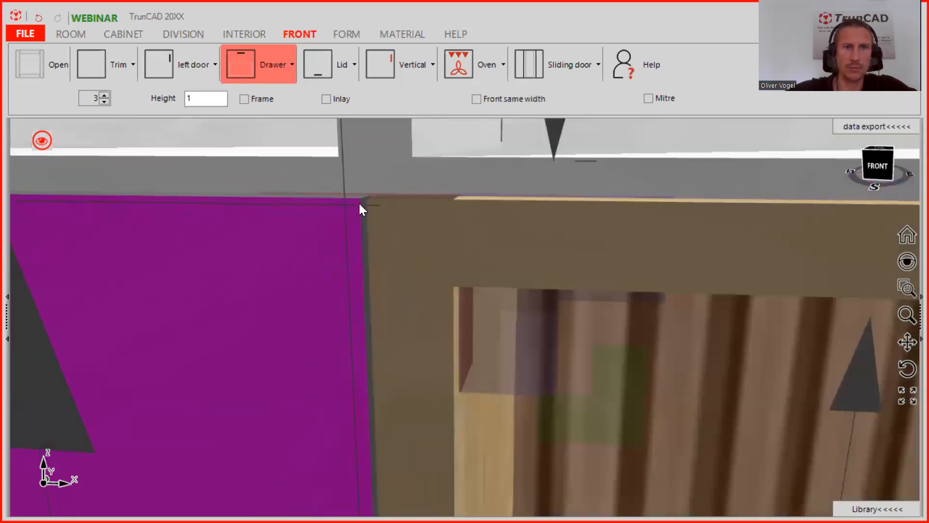
{"action": "scroll", "coordinate": [359, 204], "scroll_direction": "down", "scroll_amount": 5}
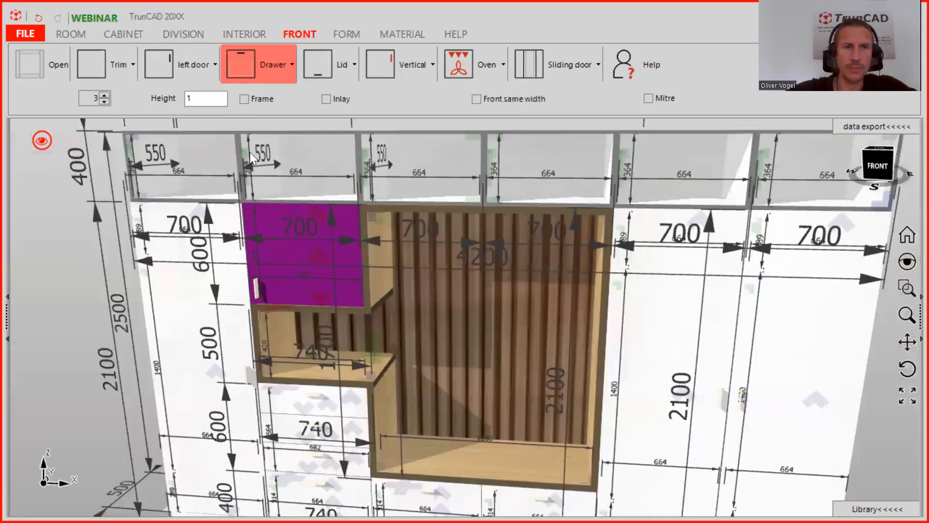
Add one lid front each to the second and third compartments of the upper row.
{"action": "left_click", "coordinate": [104, 102]}
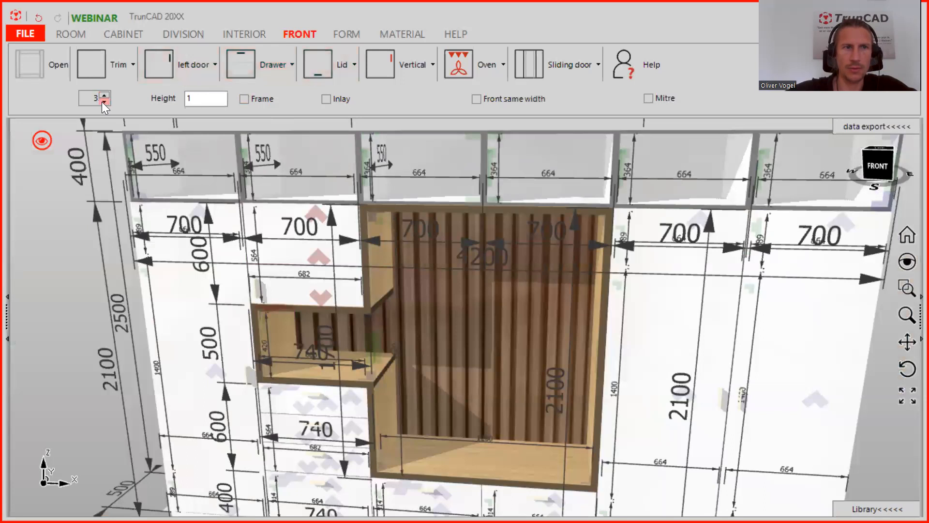
{"action": "left_click", "coordinate": [104, 101]}
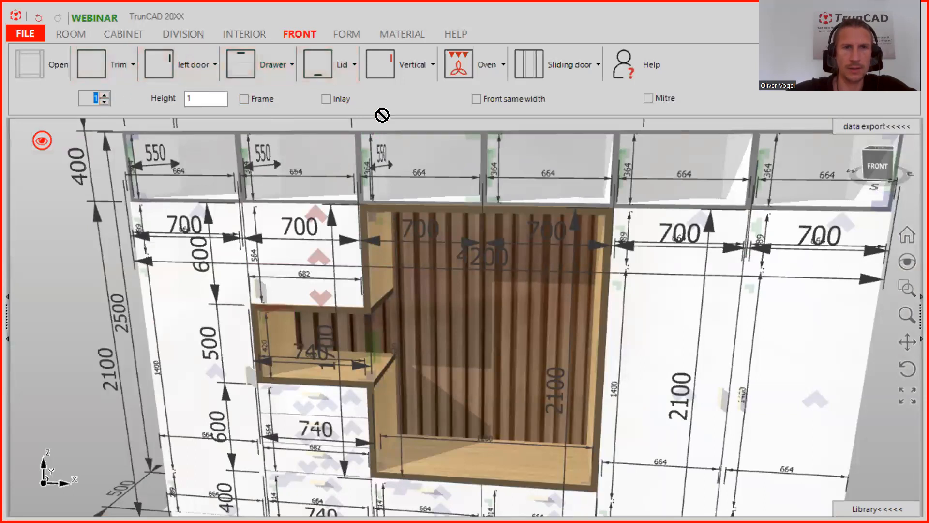
{"action": "left_click", "coordinate": [328, 72]}
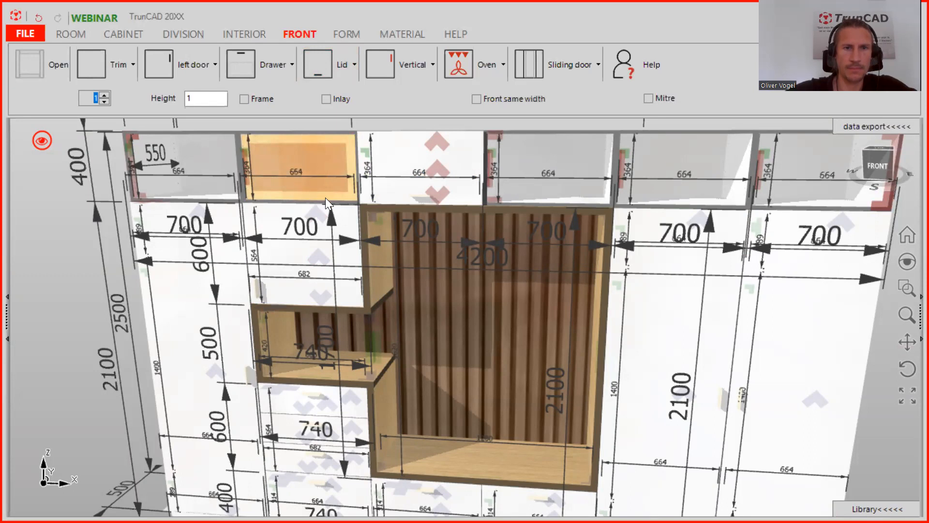
Examine the gaps where the two new lids meet the door and the large oak cabinet's upper corner.
{"action": "scroll", "coordinate": [358, 205], "scroll_direction": "up", "scroll_amount": 3}
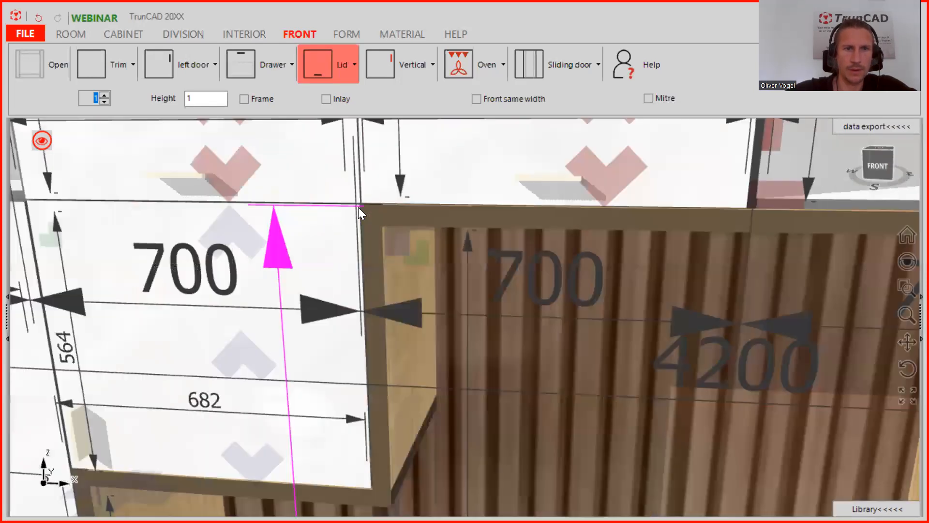
{"action": "scroll", "coordinate": [366, 211], "scroll_direction": "up", "scroll_amount": 5}
{"action": "middle_click_drag", "start_coordinate": [368, 212], "coordinate": [380, 192]}
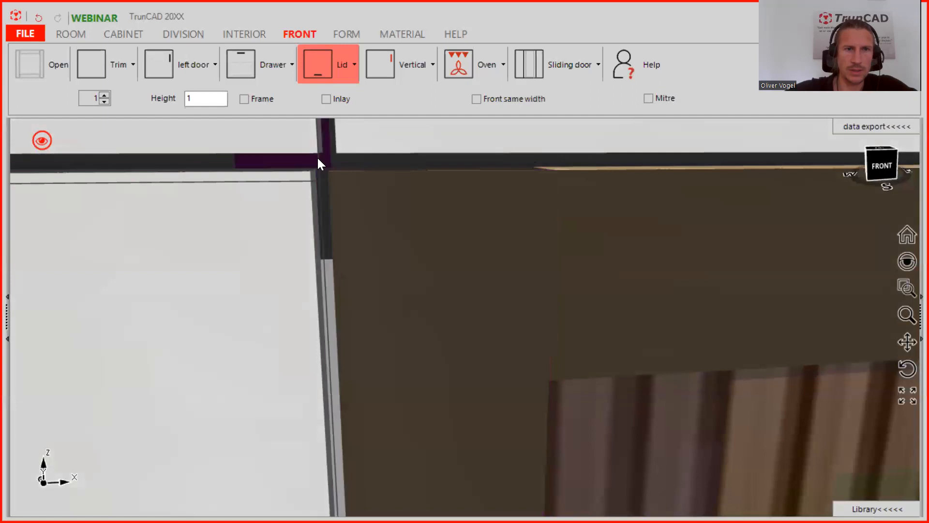
{"action": "scroll", "coordinate": [318, 156], "scroll_direction": "down", "scroll_amount": 4}
{"action": "scroll", "coordinate": [318, 158], "scroll_direction": "down", "scroll_amount": 3}
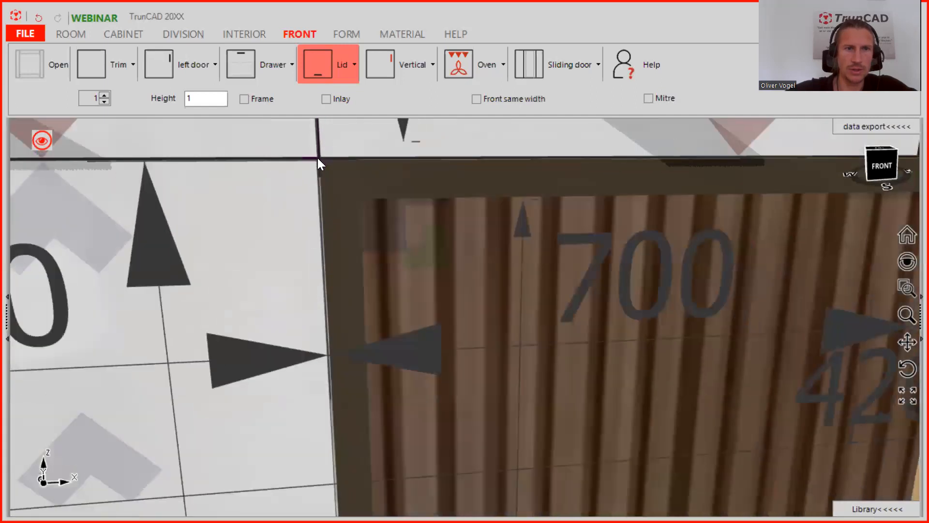
{"action": "scroll", "coordinate": [317, 158], "scroll_direction": "up", "scroll_amount": 3}
{"action": "middle_click_drag", "start_coordinate": [354, 170], "coordinate": [340, 261], "text": "ctrl"}
{"action": "scroll", "coordinate": [332, 277], "scroll_direction": "up", "scroll_amount": 4}
{"action": "scroll", "coordinate": [332, 277], "scroll_direction": "up", "scroll_amount": 3}
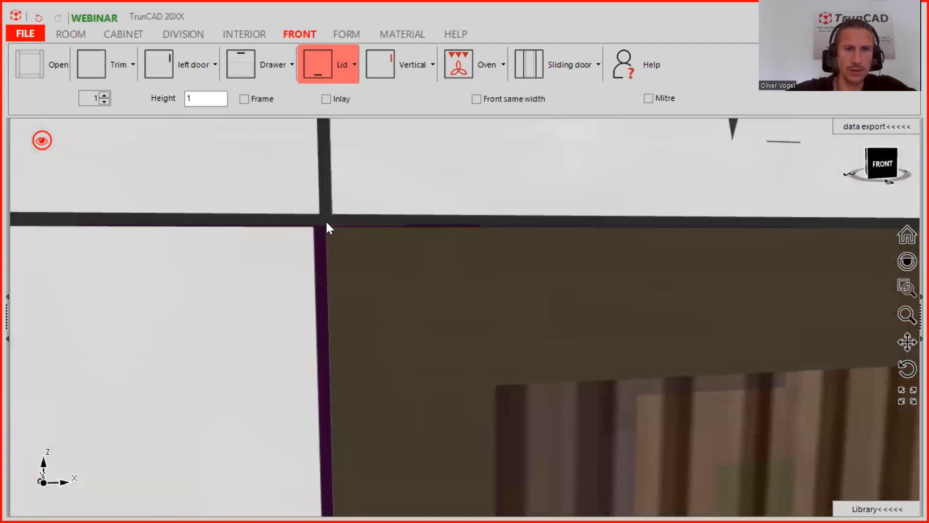
{"action": "scroll", "coordinate": [330, 215], "scroll_direction": "down", "scroll_amount": 5}
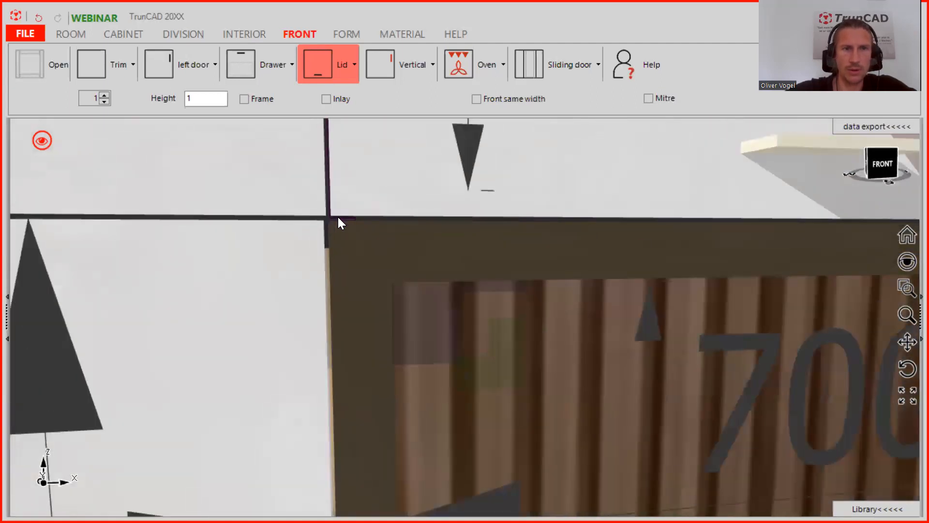
{"action": "middle_click_drag", "start_coordinate": [338, 226], "coordinate": [343, 235]}
{"action": "scroll", "coordinate": [342, 231], "scroll_direction": "down", "scroll_amount": 5}
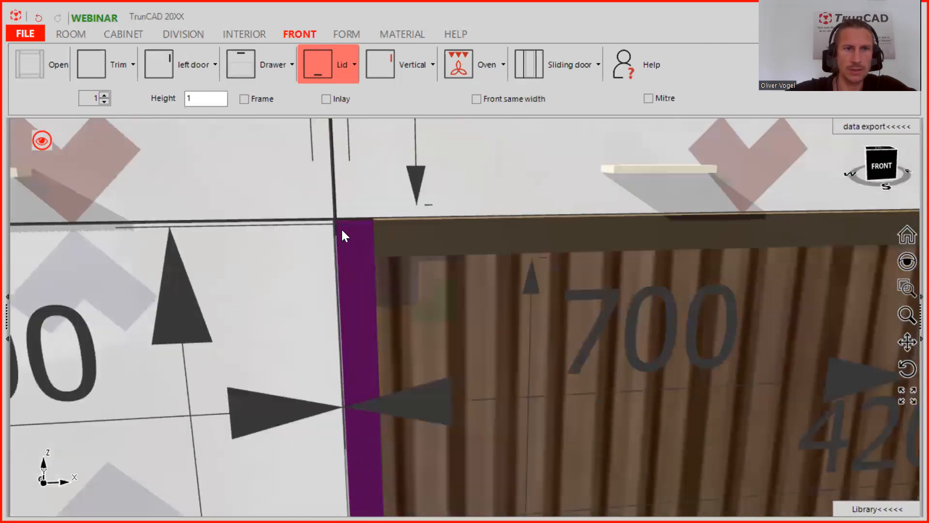
{"action": "scroll", "coordinate": [342, 231], "scroll_direction": "down", "scroll_amount": 5}
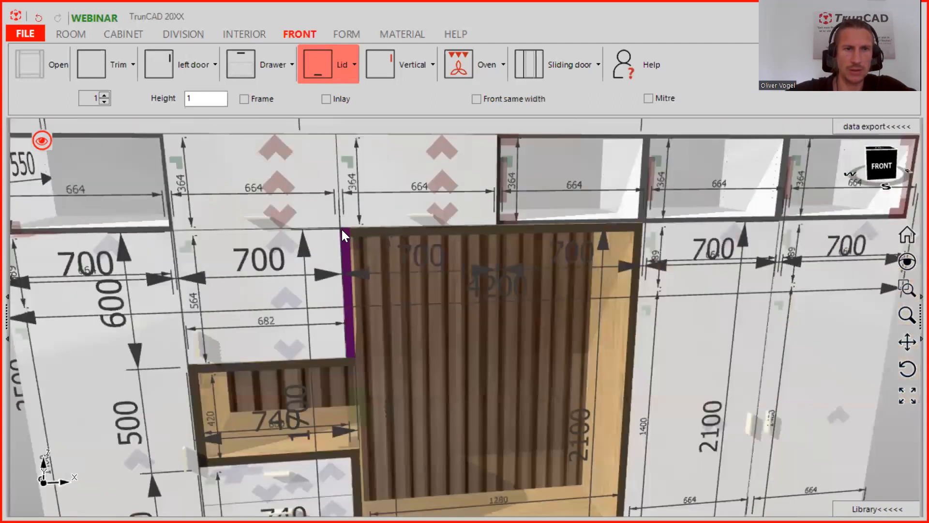
Measure the gap between the two lids at their adjacent upper corners.
{"action": "middle_click_drag", "start_coordinate": [262, 207], "coordinate": [342, 164]}
{"action": "scroll", "coordinate": [341, 164], "scroll_direction": "up", "scroll_amount": 3}
{"action": "scroll", "coordinate": [342, 164], "scroll_direction": "up", "scroll_amount": 5}
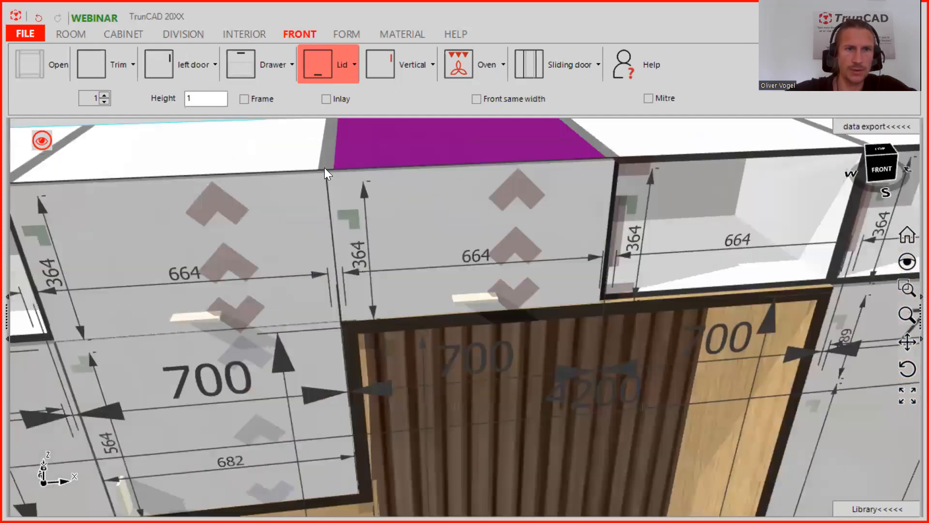
{"action": "scroll", "coordinate": [330, 169], "scroll_direction": "up", "scroll_amount": 1}
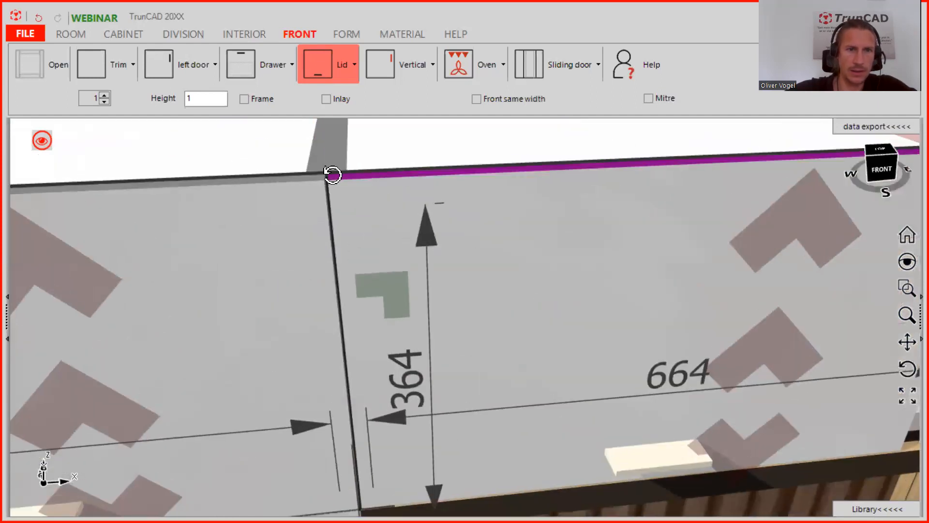
{"action": "scroll", "coordinate": [332, 174], "scroll_direction": "up", "scroll_amount": 3}
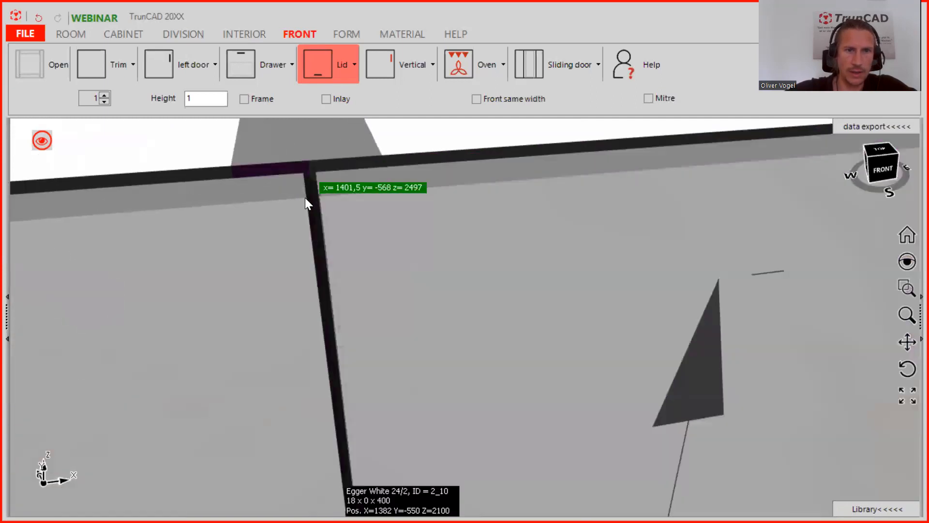
{"action": "left_click", "coordinate": [304, 196]}
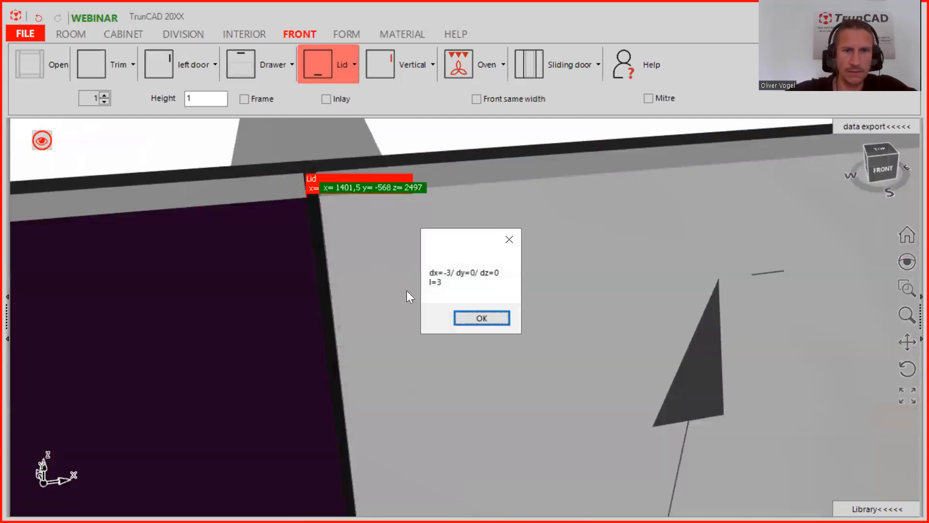
{"action": "left_click", "coordinate": [483, 319]}
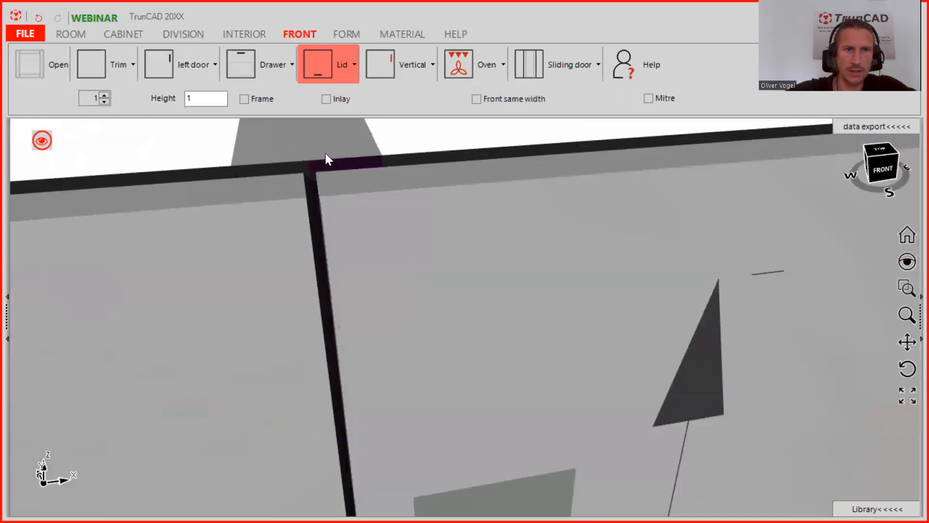
Inspect the lids' lower edges against the upper edges of the door and the large oak cabinet.
{"action": "scroll", "coordinate": [320, 237], "scroll_direction": "down", "scroll_amount": 3}
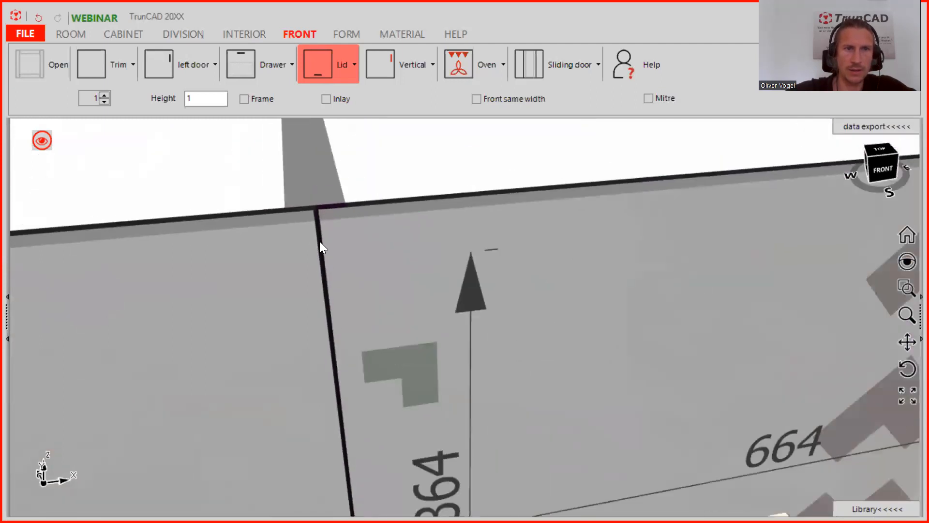
{"action": "scroll", "coordinate": [326, 268], "scroll_direction": "down", "scroll_amount": 2}
{"action": "middle_click_drag", "start_coordinate": [333, 350], "coordinate": [306, 132]}
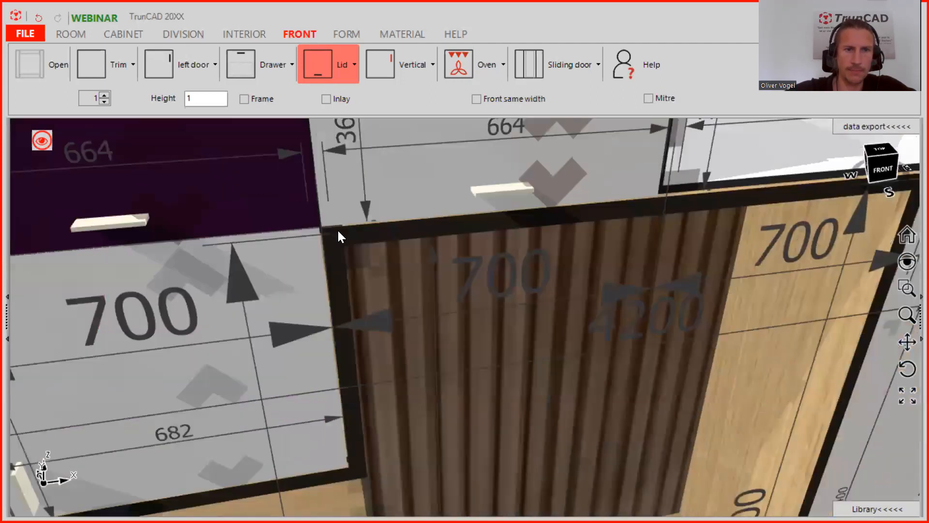
{"action": "scroll", "coordinate": [336, 232], "scroll_direction": "up", "scroll_amount": 2}
{"action": "scroll", "coordinate": [333, 236], "scroll_direction": "up", "scroll_amount": 3}
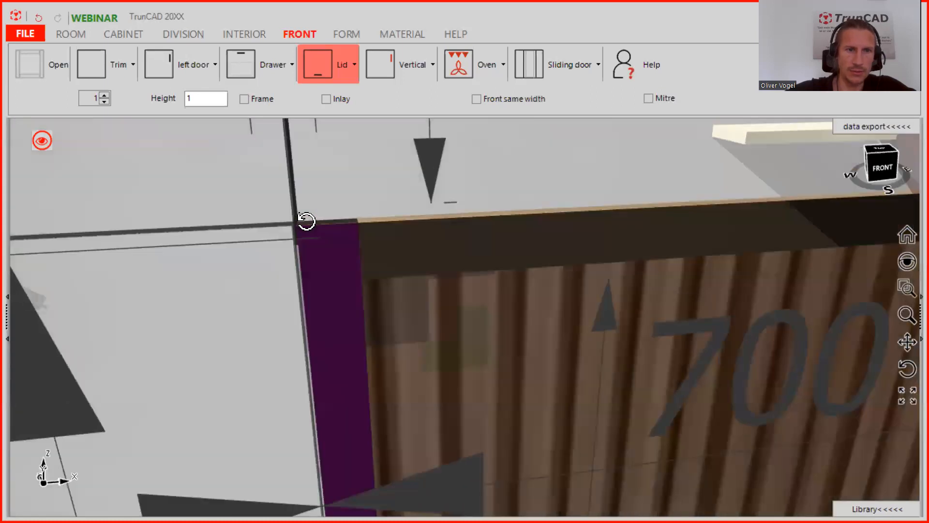
{"action": "scroll", "coordinate": [295, 231], "scroll_direction": "up", "scroll_amount": 4}
{"action": "mouse_move", "coordinate": [340, 224]}
{"action": "middle_mouse_down"}
{"action": "mouse_move", "coordinate": [344, 209]}
{"action": "mouse_move", "coordinate": [338, 213]}
{"action": "middle_mouse_up"}
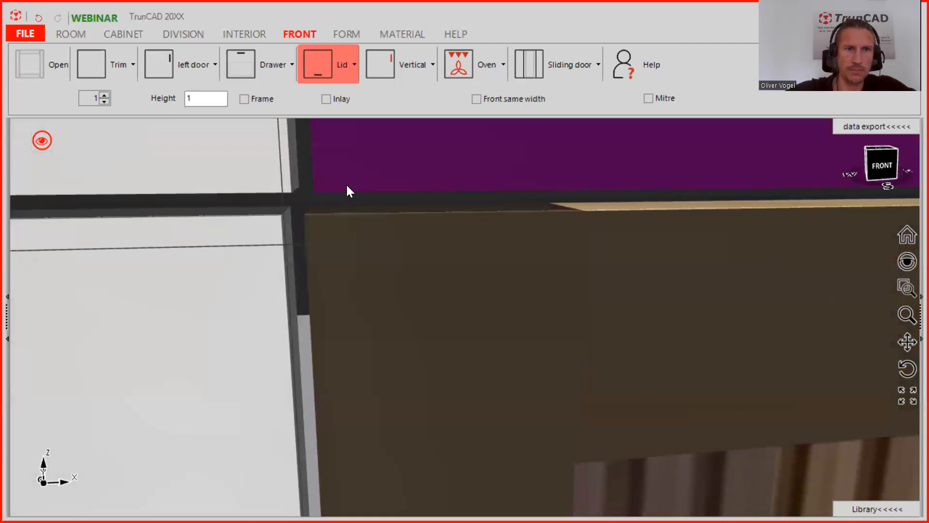
{"action": "scroll", "coordinate": [338, 185], "scroll_direction": "down", "scroll_amount": 3}
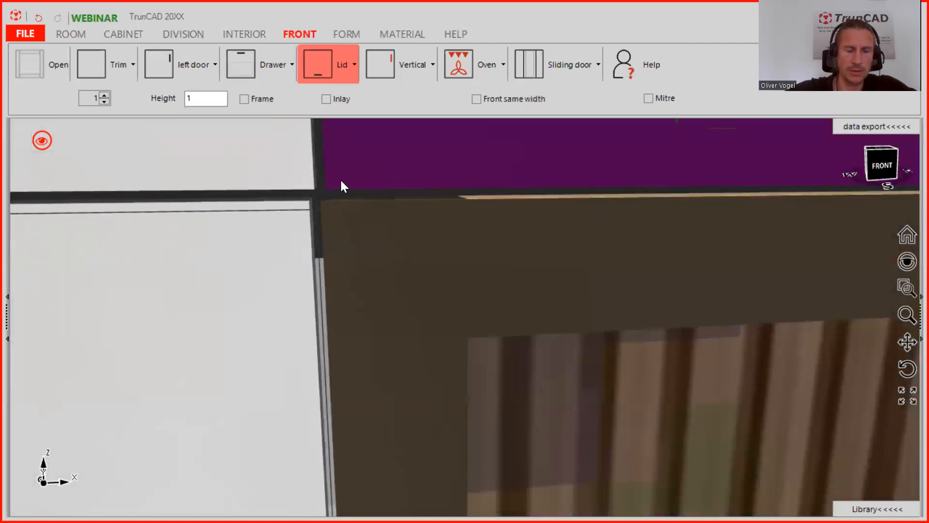
{"action": "scroll", "coordinate": [306, 181], "scroll_direction": "down", "scroll_amount": 5}
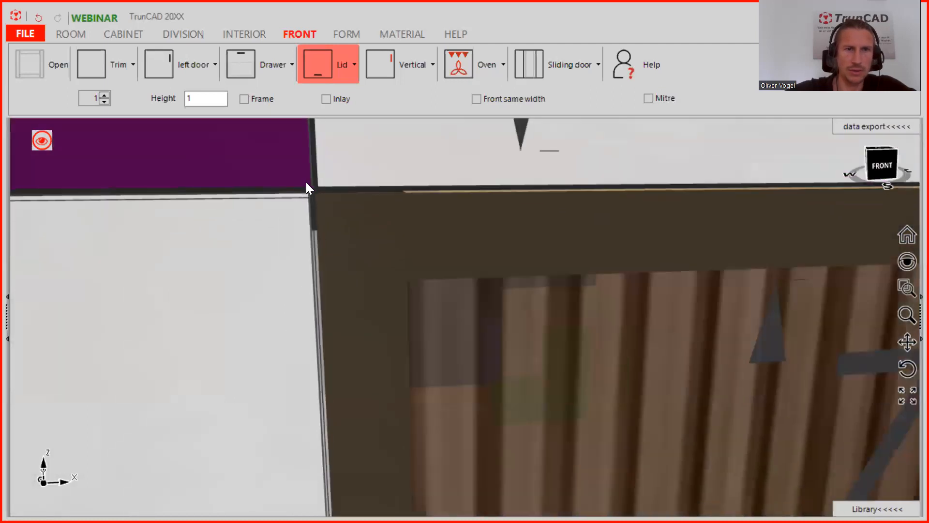
Add one lid front each to the first, fourth, fifth and sixth compartments of the upper row.
{"action": "scroll", "coordinate": [305, 182], "scroll_direction": "down", "scroll_amount": 5}
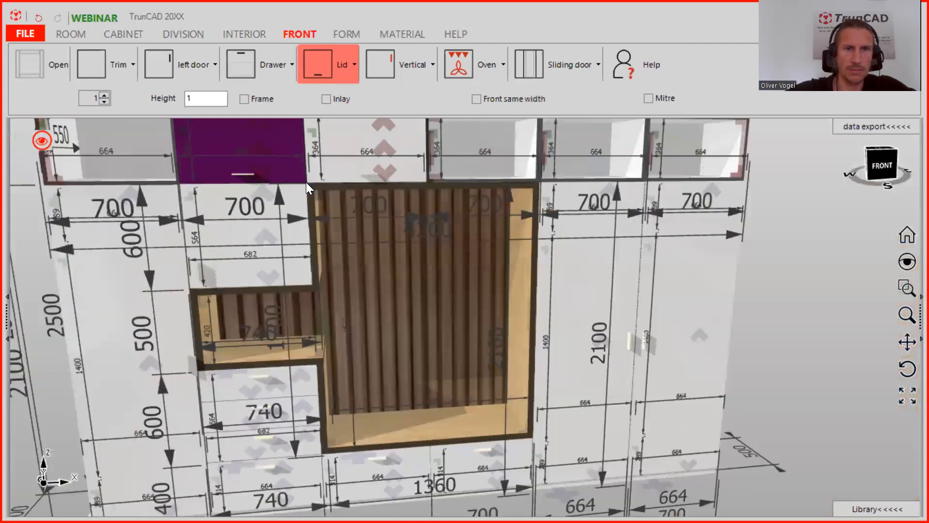
{"action": "scroll", "coordinate": [355, 238], "scroll_direction": "down", "scroll_amount": 5}
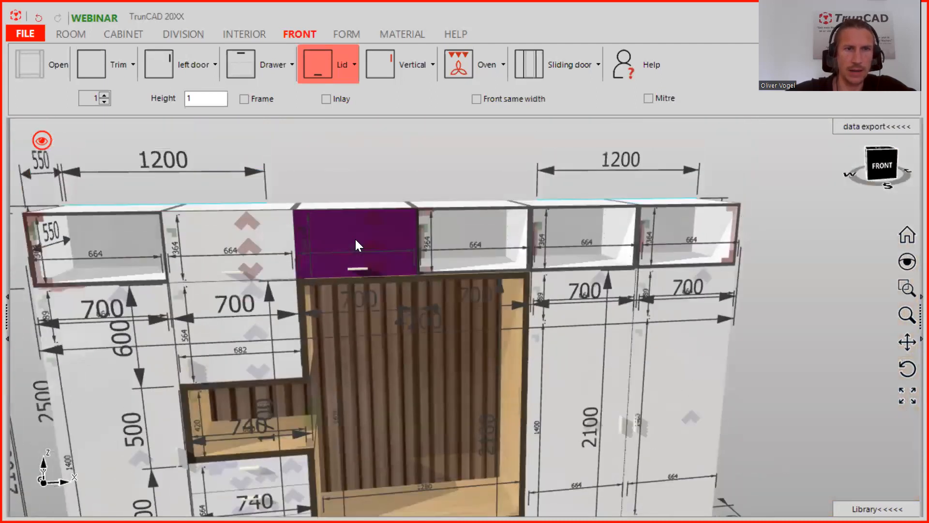
{"action": "left_click", "coordinate": [330, 58]}
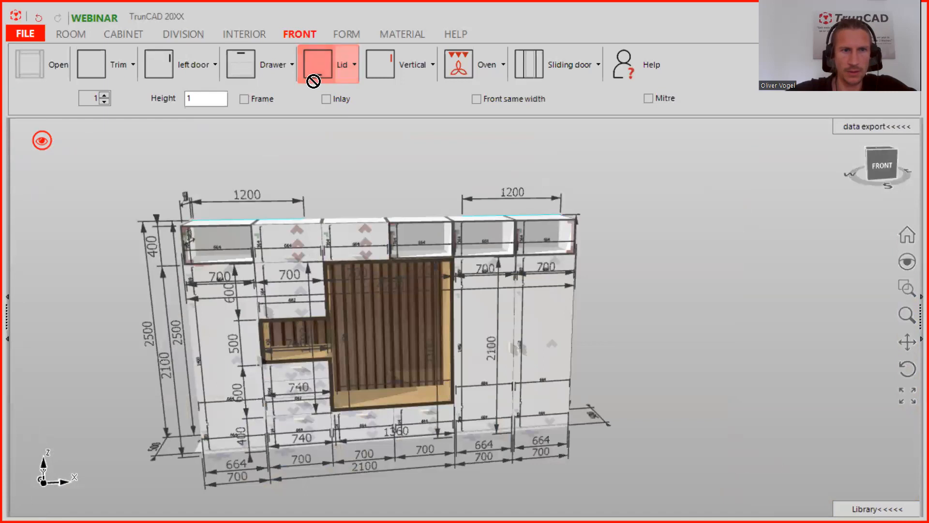
{"action": "left_click", "coordinate": [214, 244]}
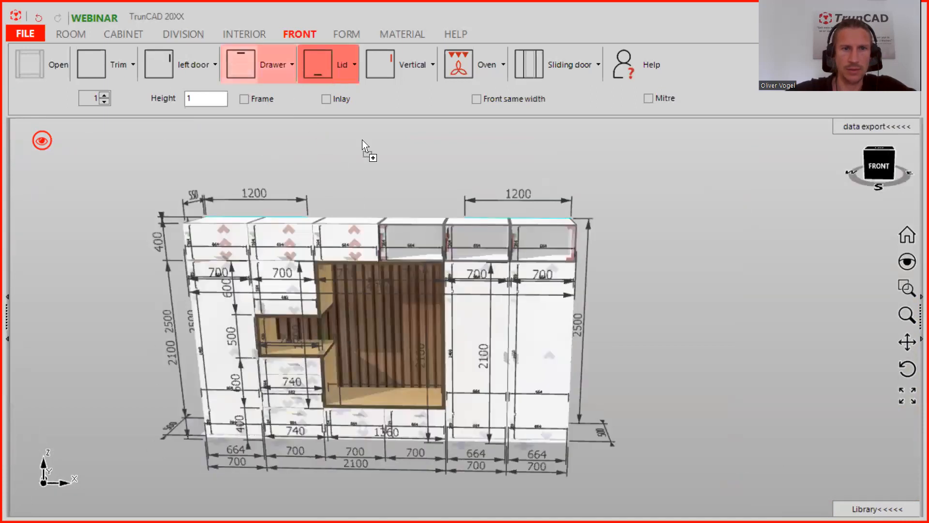
{"action": "left_click", "coordinate": [423, 238]}
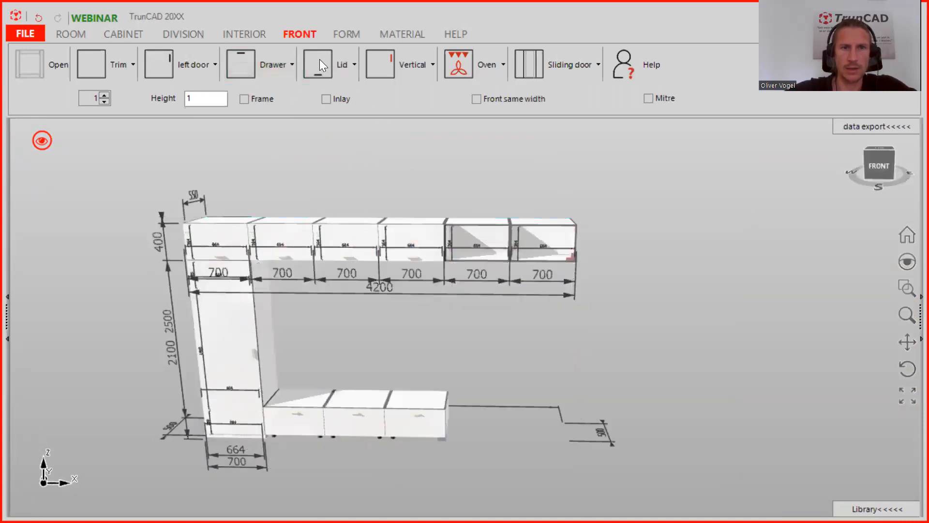
{"action": "left_click", "coordinate": [319, 62]}
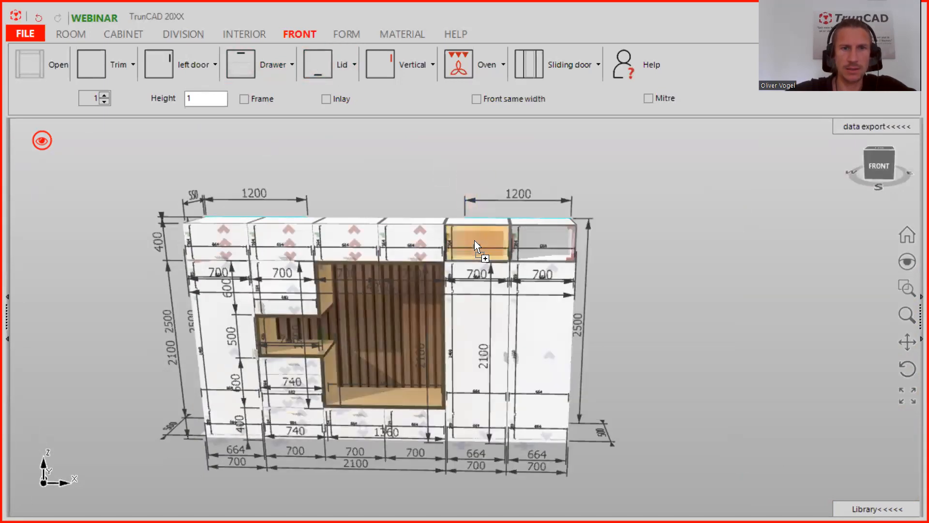
{"action": "left_click", "coordinate": [318, 61]}
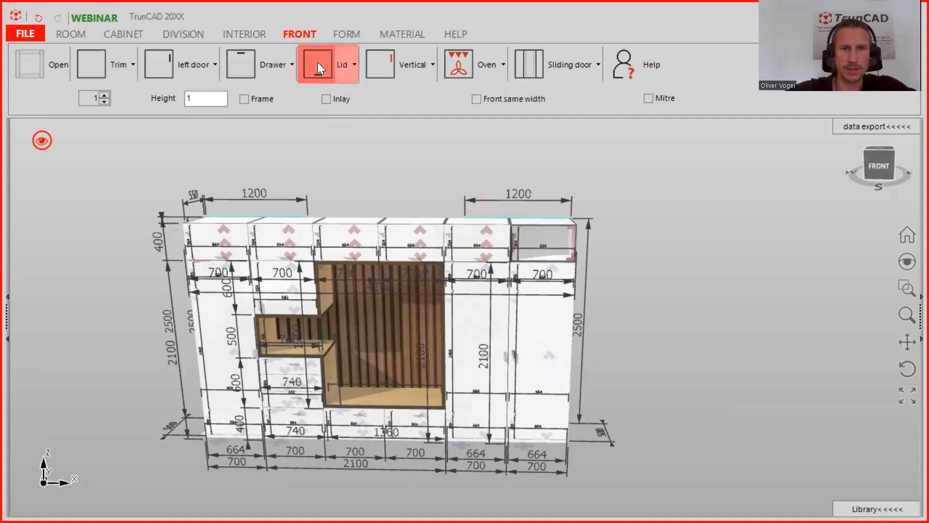
{"action": "left_click", "coordinate": [544, 237]}
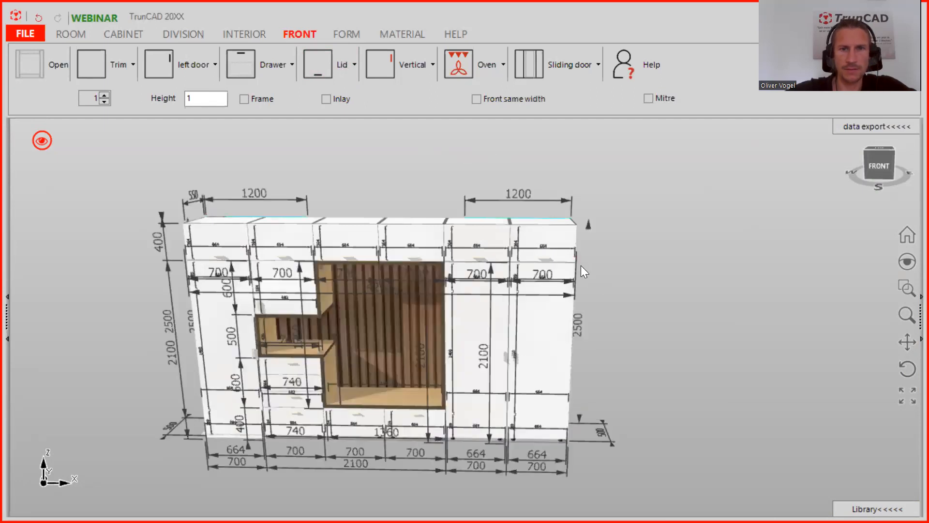
Measure from the outer side panel's front corner at the cabinet joint to the lower outer corner of the sixth lid.
{"action": "scroll", "coordinate": [574, 260], "scroll_direction": "up", "scroll_amount": 5}
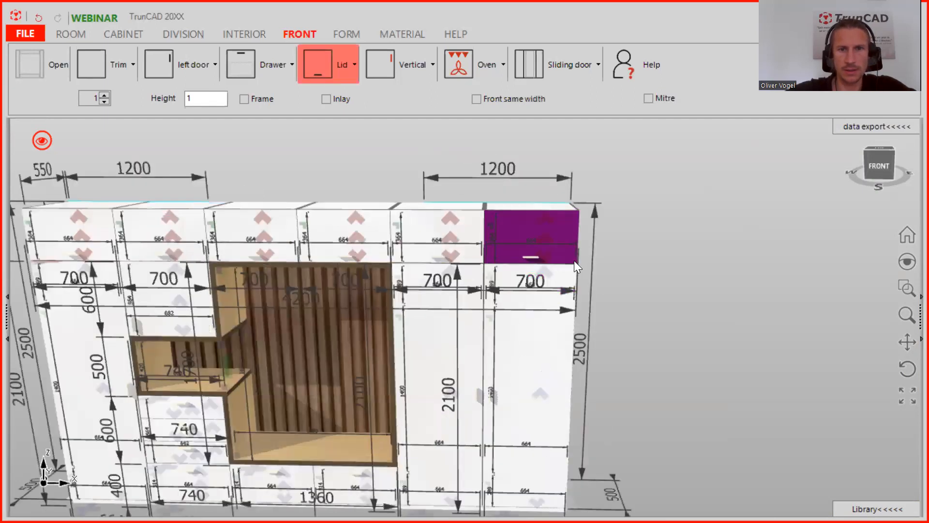
{"action": "scroll", "coordinate": [582, 268], "scroll_direction": "up", "scroll_amount": 6}
{"action": "middle_click_drag", "start_coordinate": [590, 269], "coordinate": [707, 275]}
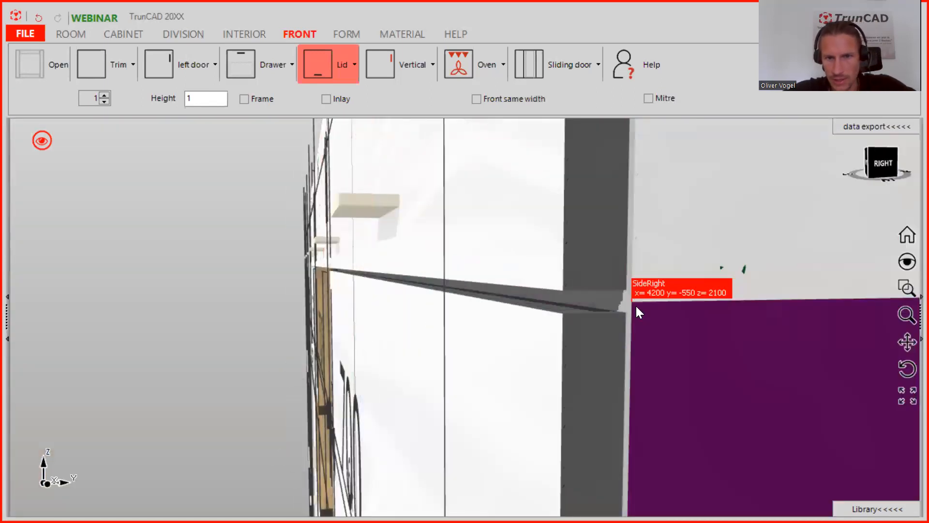
{"action": "scroll", "coordinate": [632, 305], "scroll_direction": "up", "scroll_amount": 2}
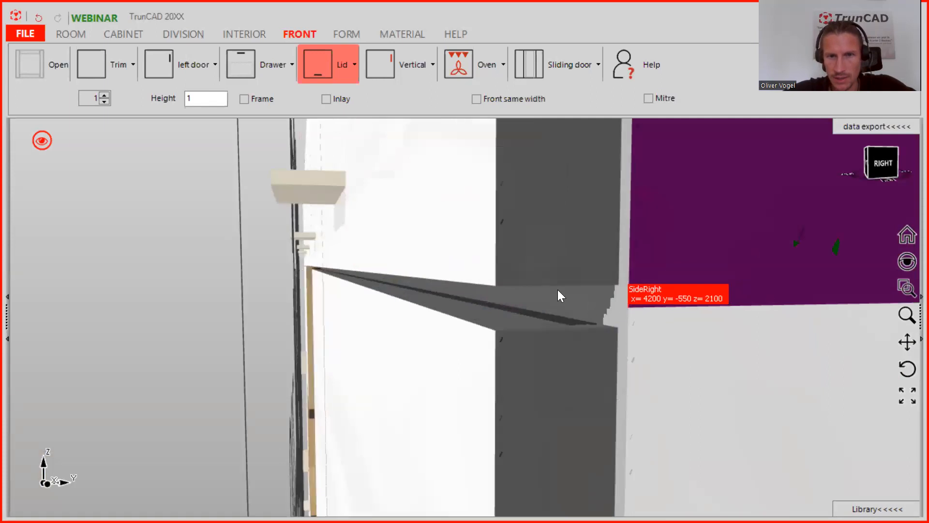
{"action": "left_click", "coordinate": [504, 280]}
{"action": "left_click", "coordinate": [501, 279]}
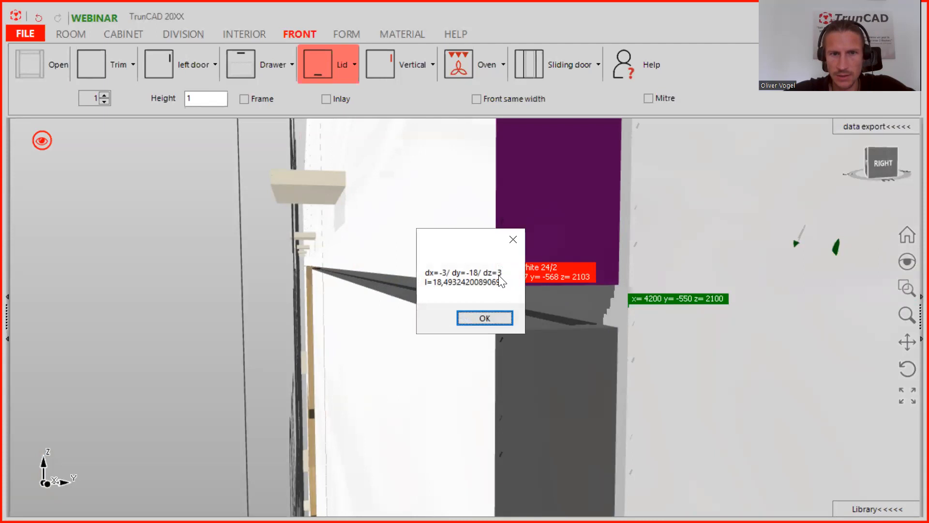
{"action": "left_click", "coordinate": [484, 319]}
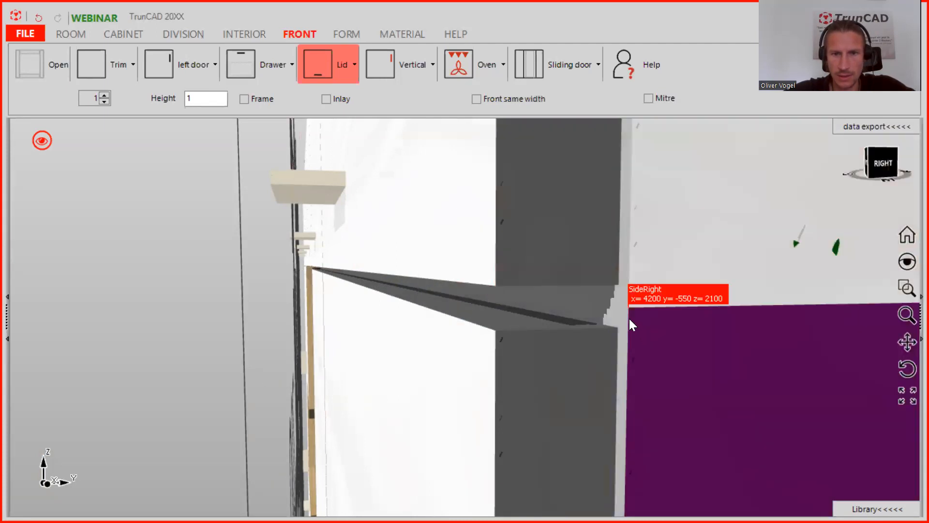
Measure from the side panel's corner to the tall door's upper outer corner, and the vertical gap between lid and door.
{"action": "left_click", "coordinate": [630, 318]}
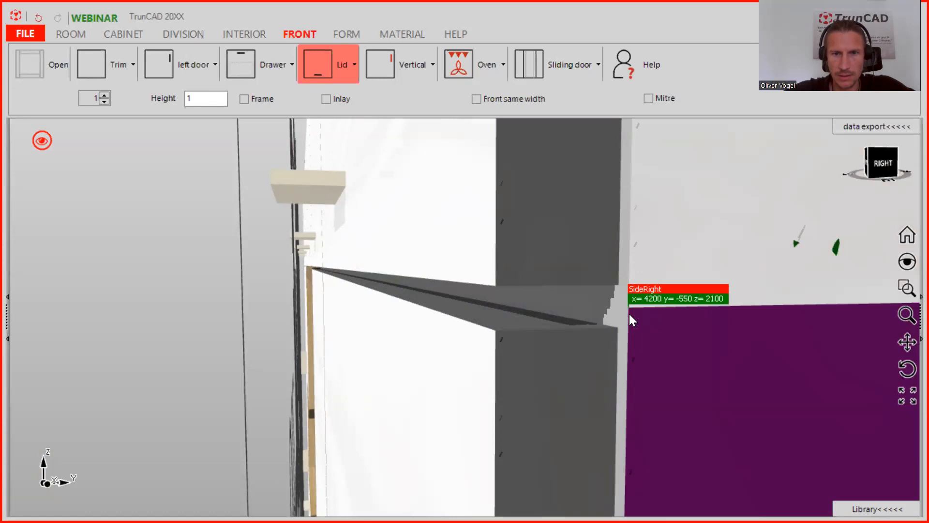
{"action": "left_click", "coordinate": [498, 334]}
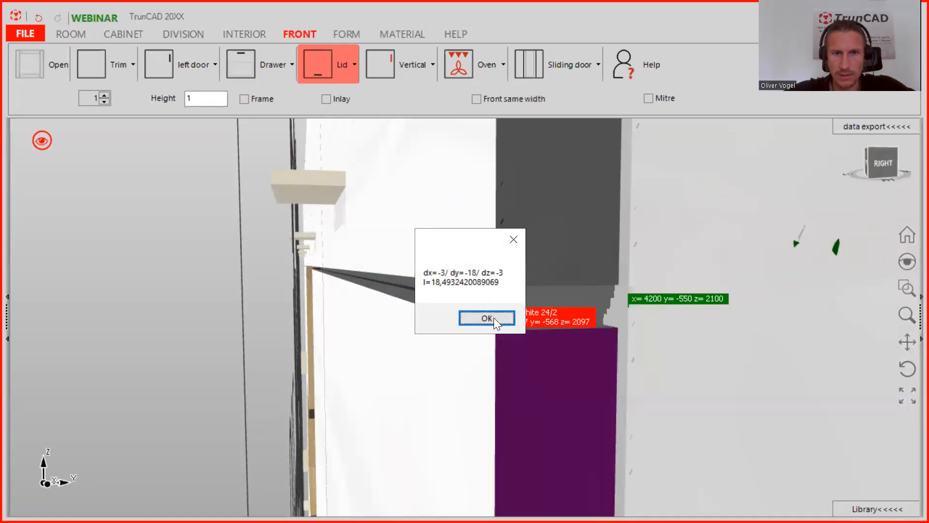
{"action": "left_click", "coordinate": [486, 318]}
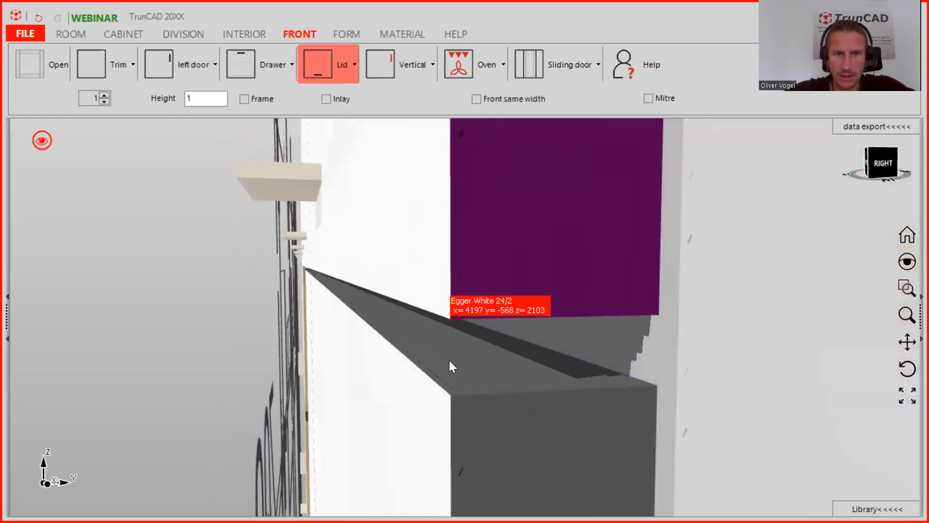
{"action": "left_click", "coordinate": [455, 398]}
{"action": "left_click", "coordinate": [456, 390]}
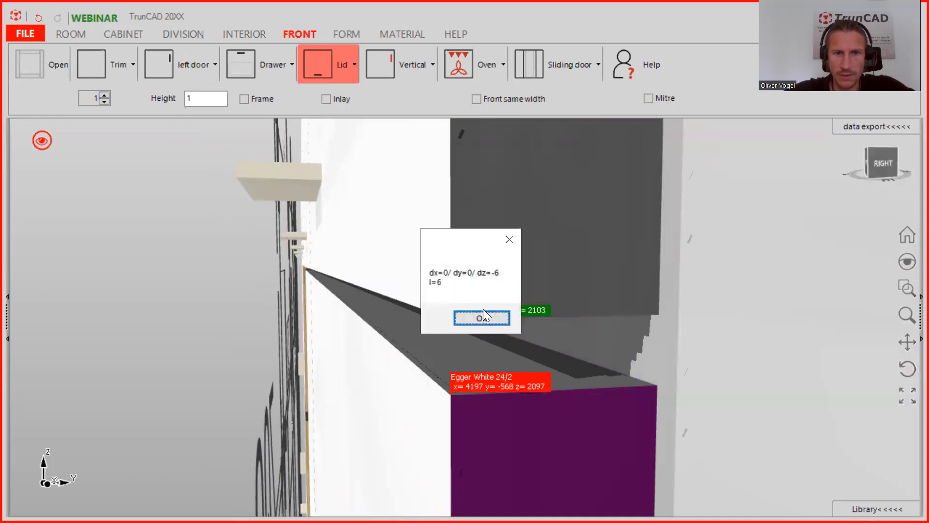
{"action": "left_click", "coordinate": [486, 322]}
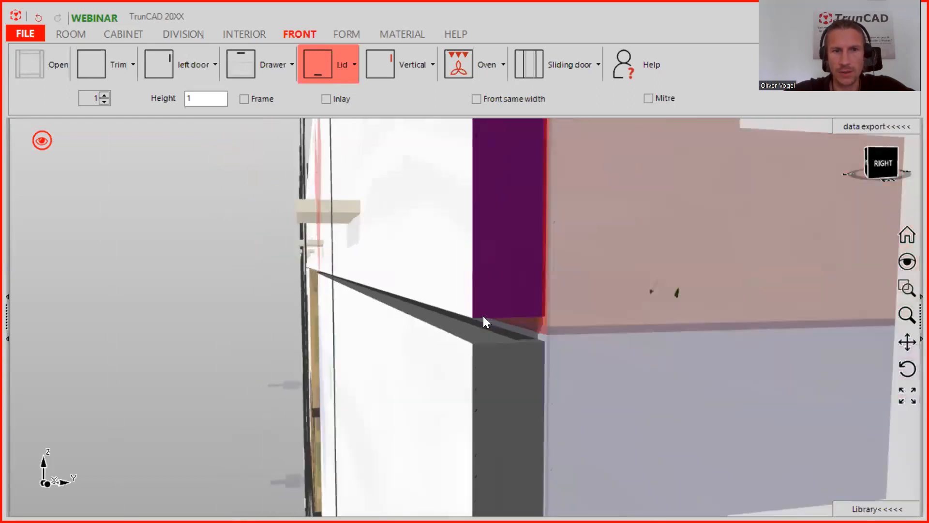
Measure the offset between the large oak cabinet's upper corner and the adjacent tall door's upper corner.
{"action": "scroll", "coordinate": [484, 314], "scroll_direction": "down", "scroll_amount": 2}
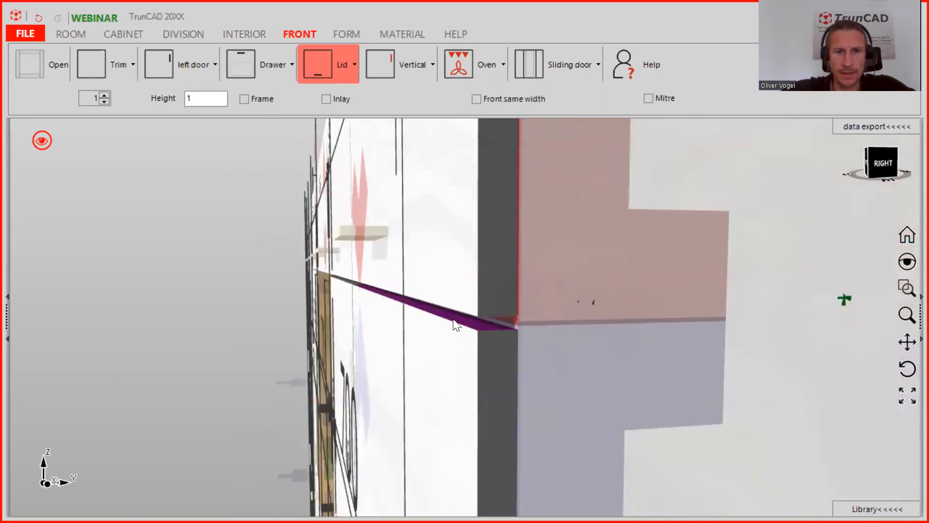
{"action": "middle_click_drag", "start_coordinate": [572, 292], "coordinate": [646, 285]}
{"action": "scroll", "coordinate": [371, 269], "scroll_direction": "up", "scroll_amount": 3}
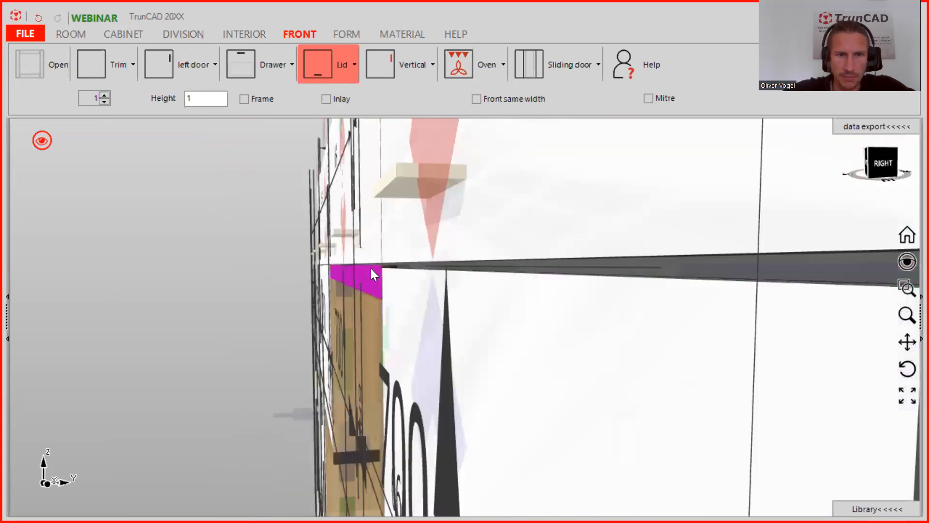
{"action": "scroll", "coordinate": [465, 266], "scroll_direction": "up", "scroll_amount": 2}
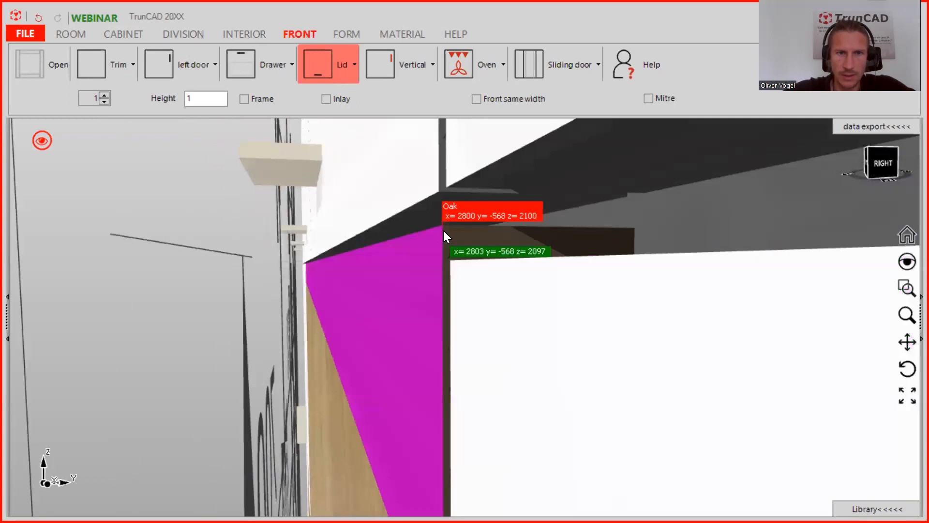
{"action": "left_click", "coordinate": [443, 230]}
{"action": "left_click", "coordinate": [485, 318]}
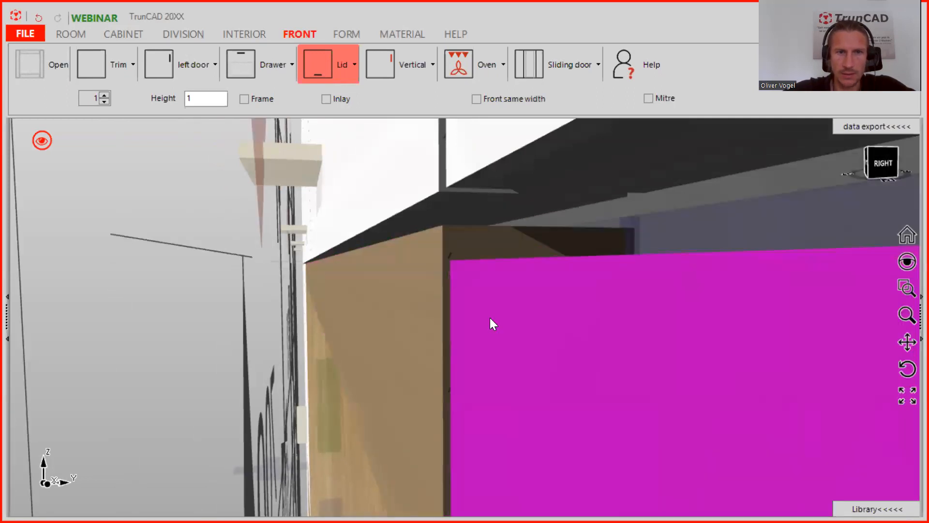
Set the top front overlap of the tall door beside the large oak cabinet to 3 mm.
{"action": "scroll", "coordinate": [490, 317], "scroll_direction": "up", "scroll_amount": 4}
{"action": "scroll", "coordinate": [490, 317], "scroll_direction": "down", "scroll_amount": 3}
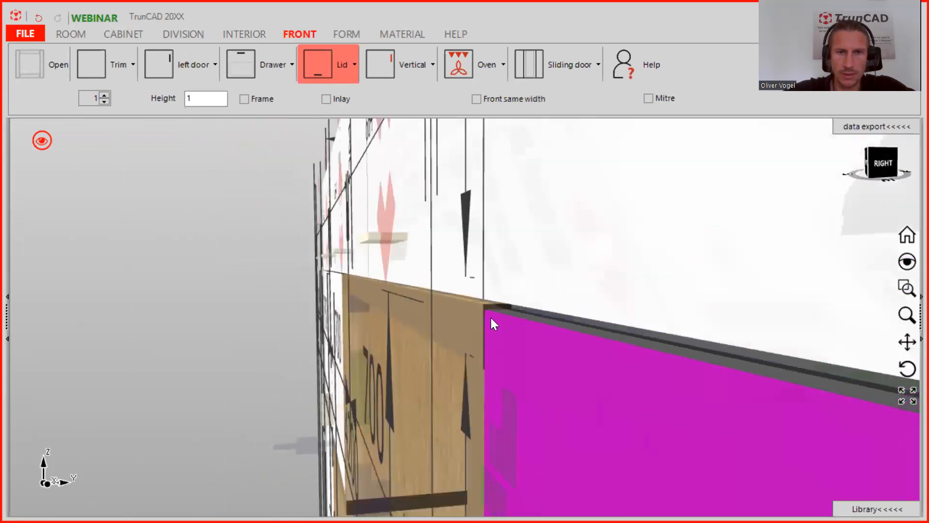
{"action": "left_click", "coordinate": [657, 436]}
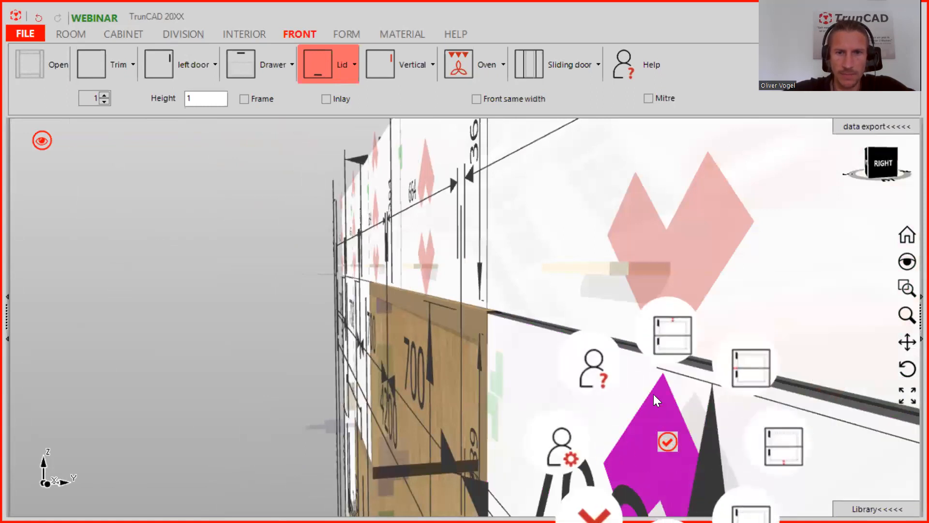
{"action": "left_click", "coordinate": [671, 340]}
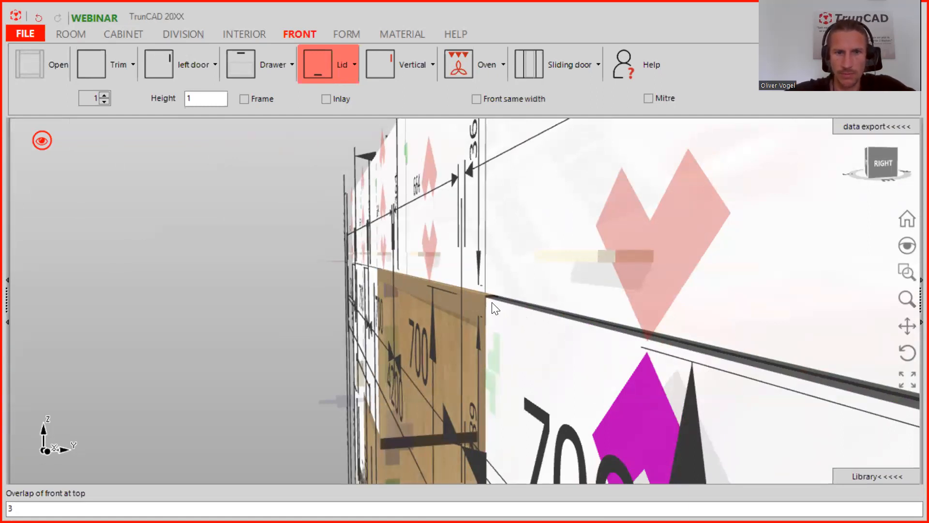
Set the top front overlap of the outermost tall door under the sixth lid to 3 mm.
{"action": "scroll", "coordinate": [491, 307], "scroll_direction": "down", "scroll_amount": 10}
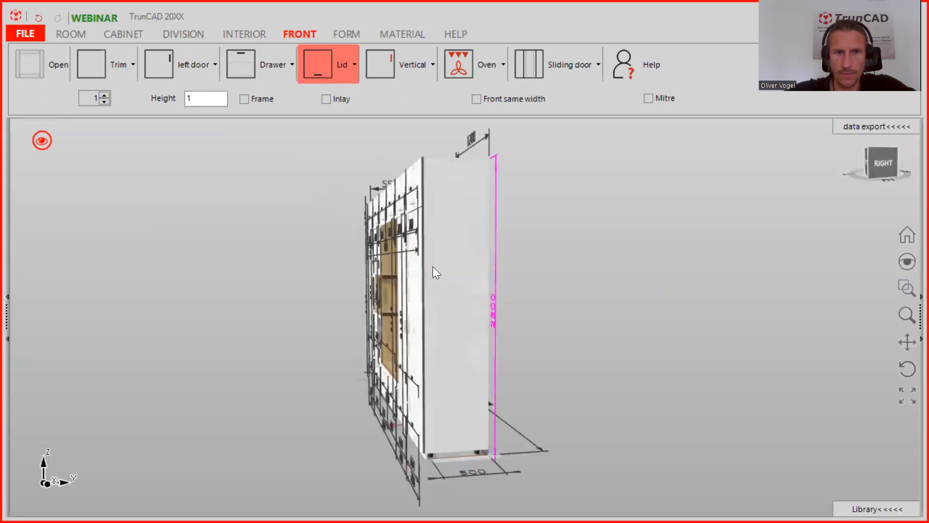
{"action": "scroll", "coordinate": [396, 213], "scroll_direction": "up", "scroll_amount": 6}
{"action": "middle_click_drag", "start_coordinate": [428, 268], "coordinate": [499, 262]}
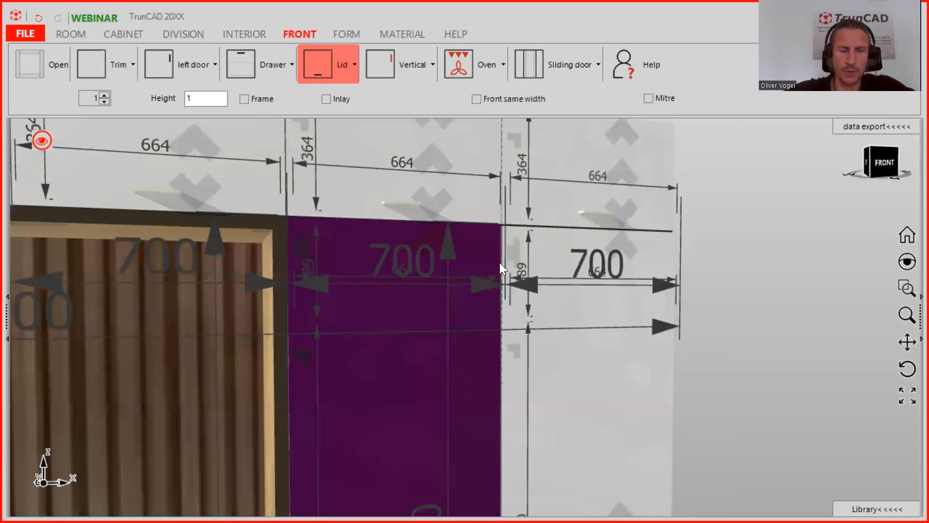
{"action": "scroll", "coordinate": [495, 344], "scroll_direction": "down", "scroll_amount": 3}
{"action": "middle_click_drag", "start_coordinate": [481, 336], "coordinate": [466, 334]}
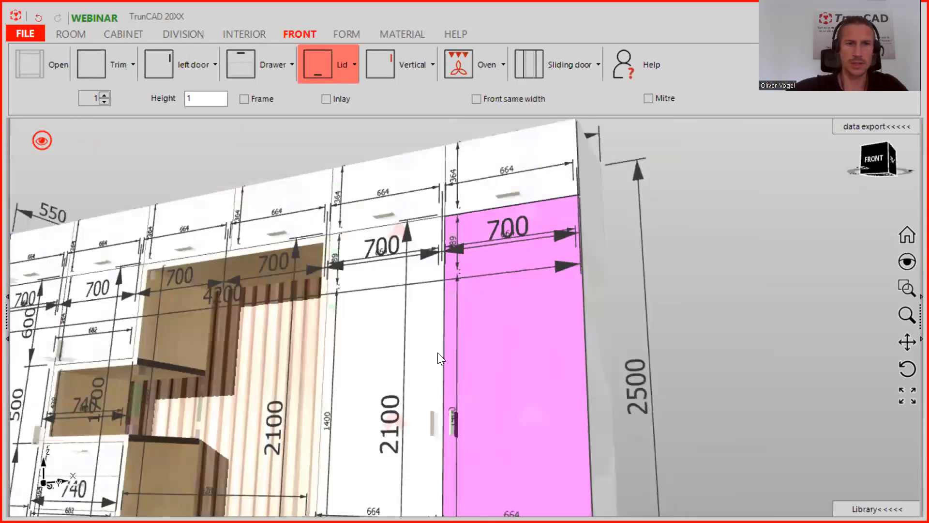
{"action": "middle_click_drag", "start_coordinate": [519, 302], "coordinate": [538, 335]}
{"action": "left_click_drag", "start_coordinate": [520, 324], "coordinate": [461, 311]}
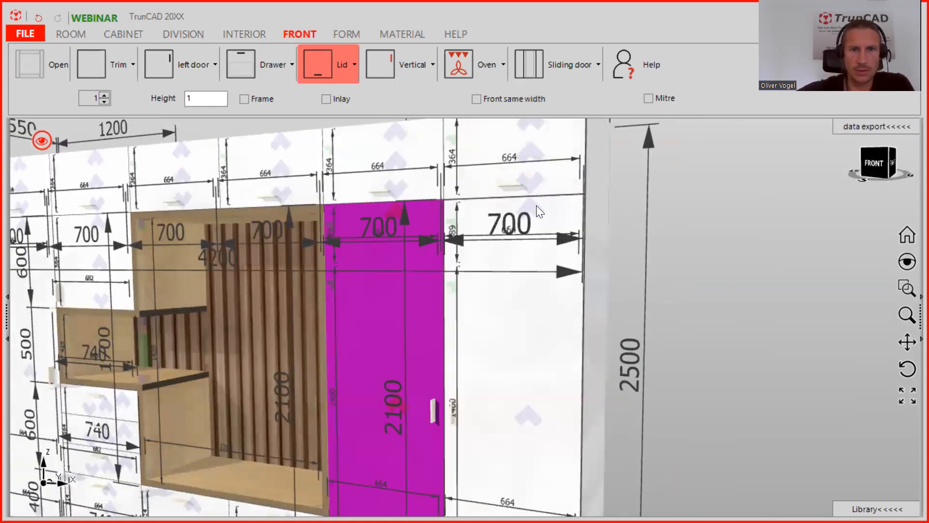
{"action": "left_click", "coordinate": [533, 206]}
{"action": "left_click", "coordinate": [545, 122]}
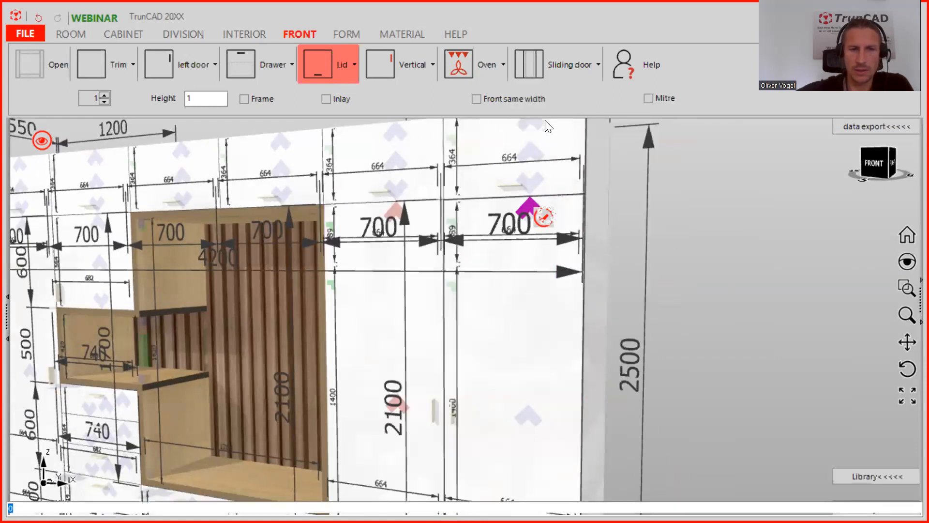
{"action": "type", "text": "3"}
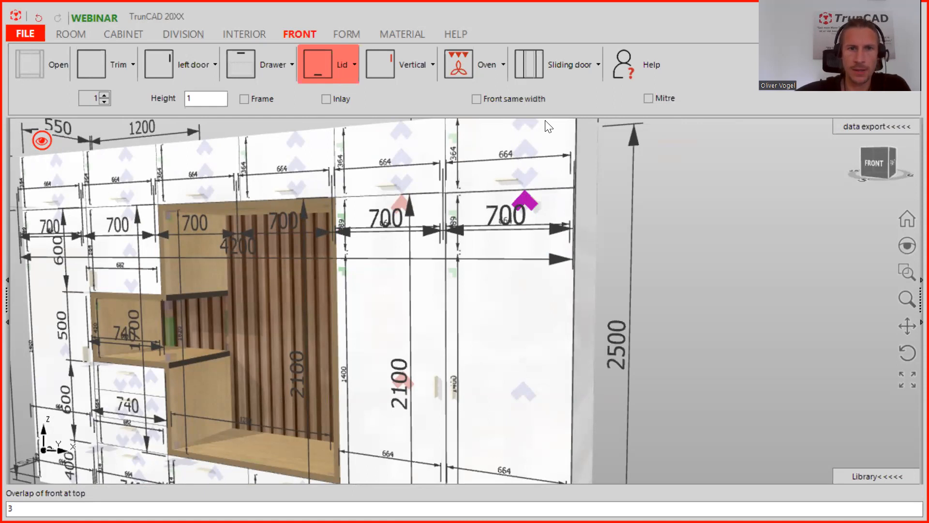
{"action": "left_click", "coordinate": [536, 192]}
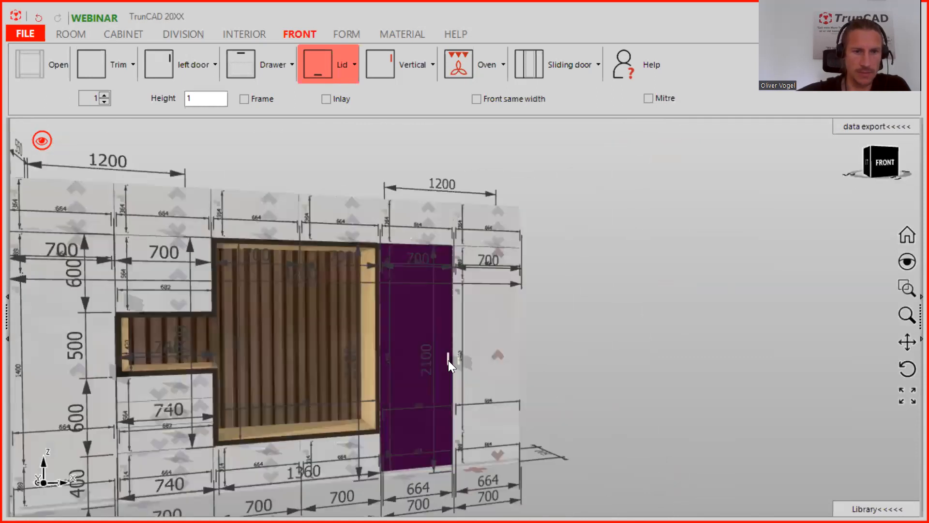
{"action": "mouse_move", "coordinate": [428, 370]}
{"action": "left_mouse_down"}
{"action": "mouse_move", "coordinate": [400, 398]}
{"action": "mouse_move", "coordinate": [409, 472]}
{"action": "left_mouse_up"}
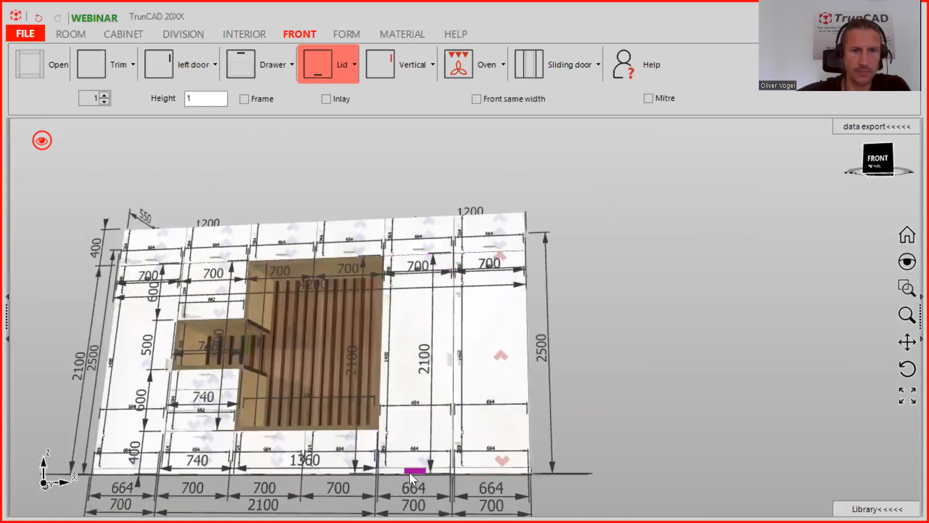
{"action": "scroll", "coordinate": [395, 470], "scroll_direction": "down", "scroll_amount": 3}
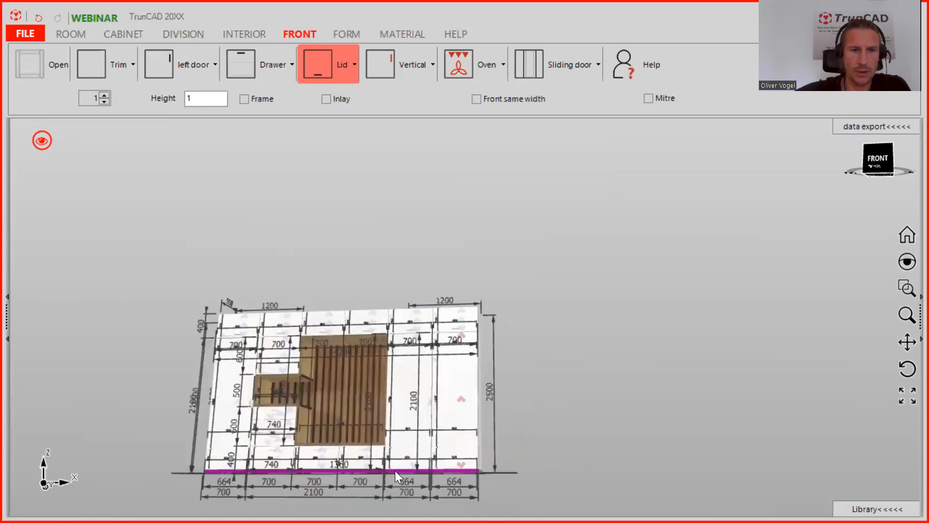
{"action": "mouse_move", "coordinate": [565, 389]}
{"action": "left_mouse_down"}
{"action": "mouse_move", "coordinate": [543, 417]}
{"action": "mouse_move", "coordinate": [595, 411]}
{"action": "mouse_move", "coordinate": [550, 391]}
{"action": "left_mouse_up"}
{"action": "scroll", "coordinate": [550, 391], "scroll_direction": "down", "scroll_amount": 3}
{"action": "middle_click_drag", "start_coordinate": [550, 391], "coordinate": [558, 320]}
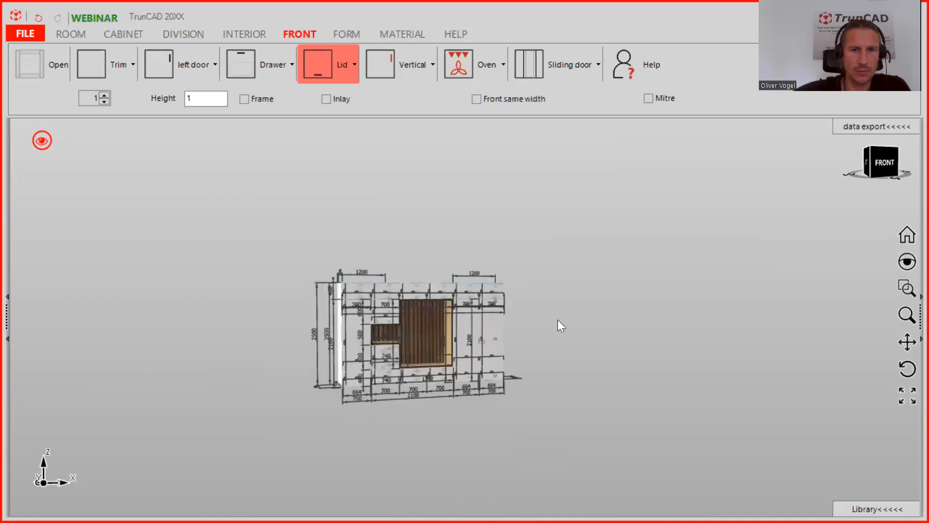
Hide all dimension lines in the 3D view of the wall unit.
{"action": "left_click", "coordinate": [49, 138]}
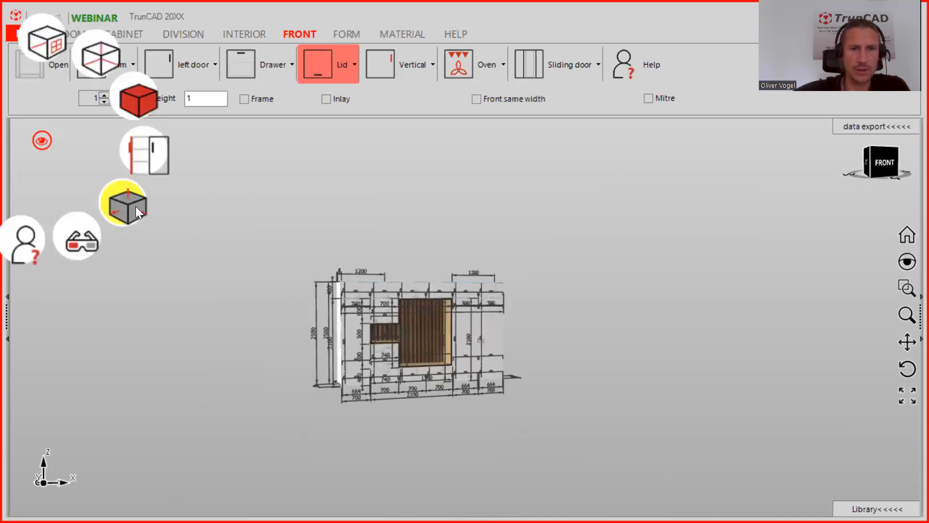
{"action": "left_click", "coordinate": [135, 207]}
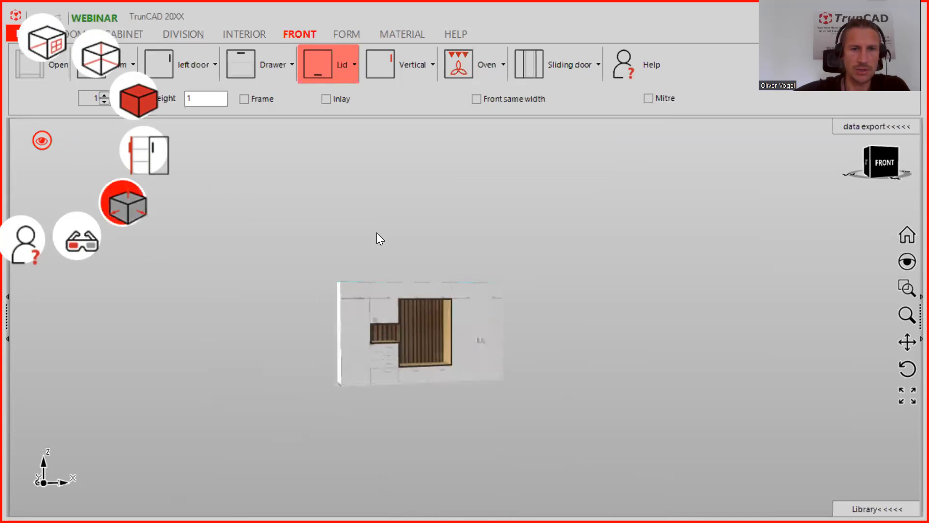
{"action": "middle_click_drag", "start_coordinate": [541, 241], "coordinate": [481, 265]}
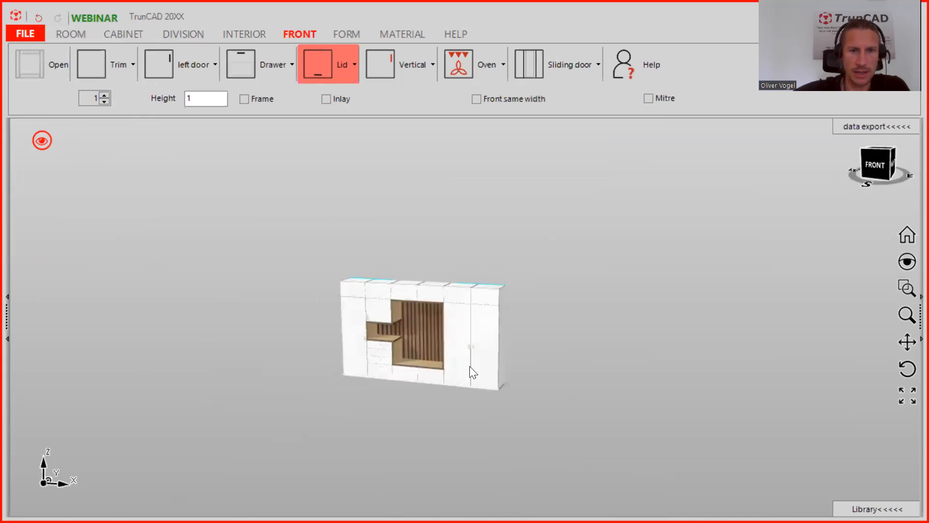
{"action": "scroll", "coordinate": [472, 368], "scroll_direction": "up", "scroll_amount": 5}
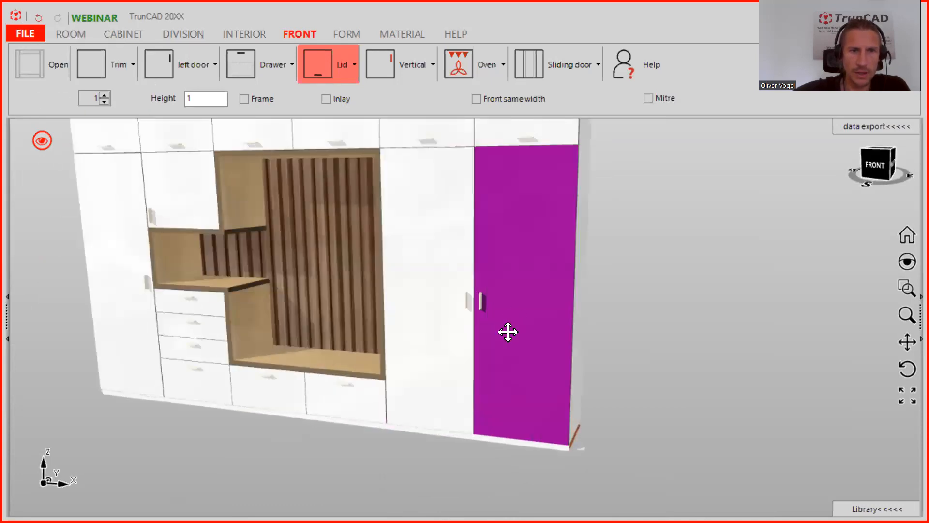
{"action": "middle_click_drag", "start_coordinate": [508, 331], "coordinate": [485, 390], "text": "ctrl"}
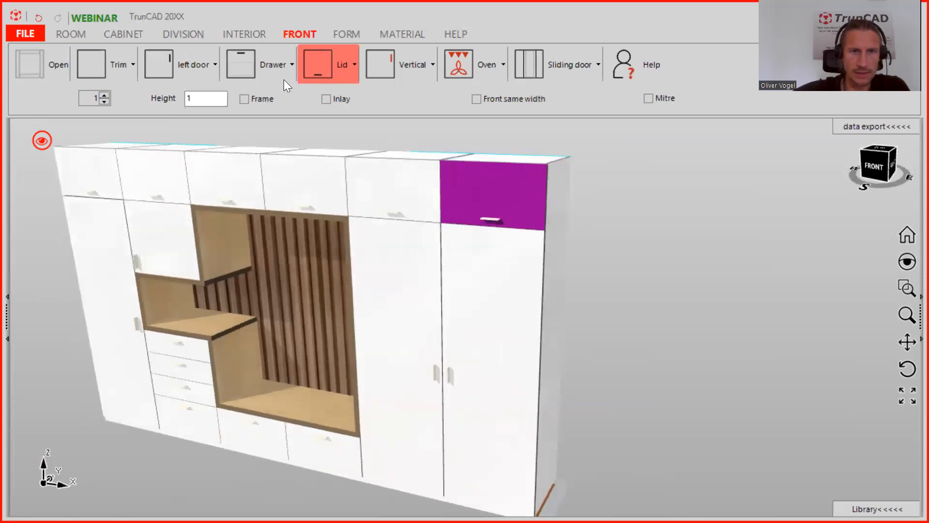
Set the handle type to No handle and apply it to the fronts of all cabinets, 1 to 9.
{"action": "left_click", "coordinate": [394, 68]}
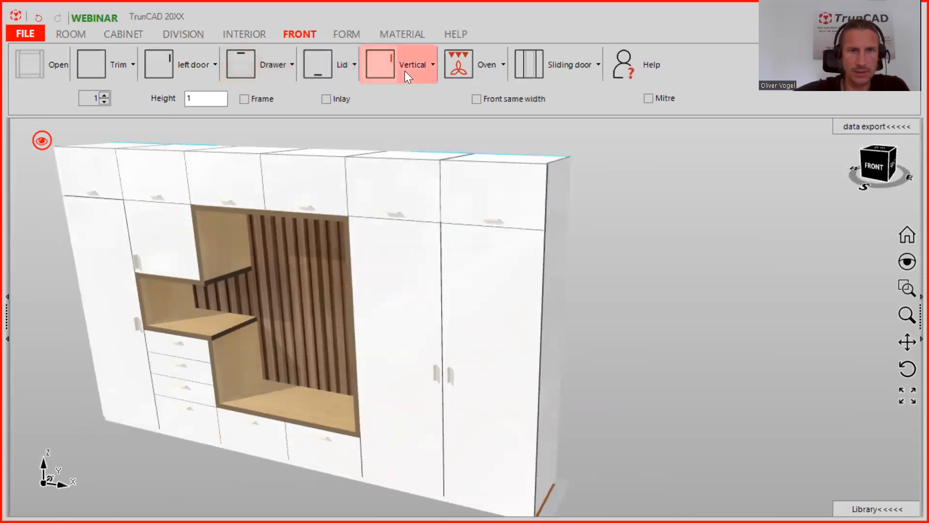
{"action": "left_click", "coordinate": [405, 71]}
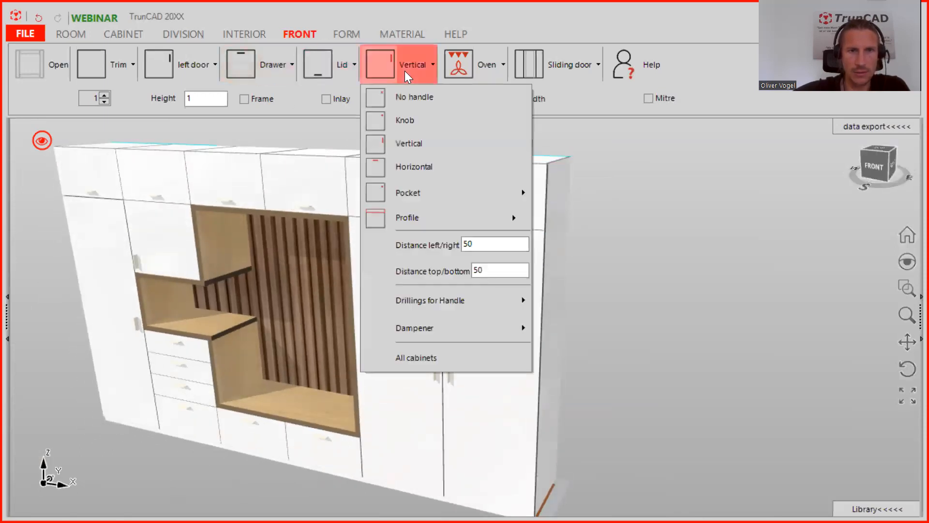
{"action": "left_click", "coordinate": [420, 99]}
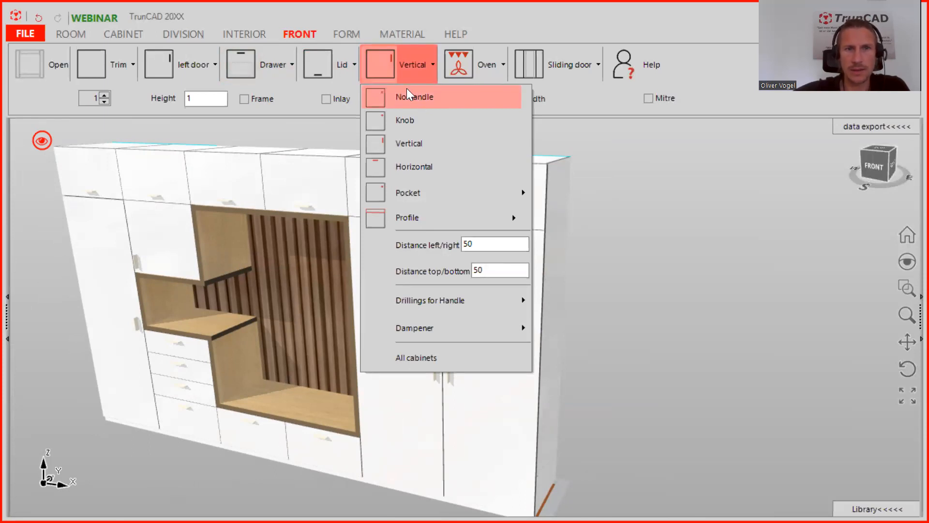
{"action": "left_click", "coordinate": [415, 60]}
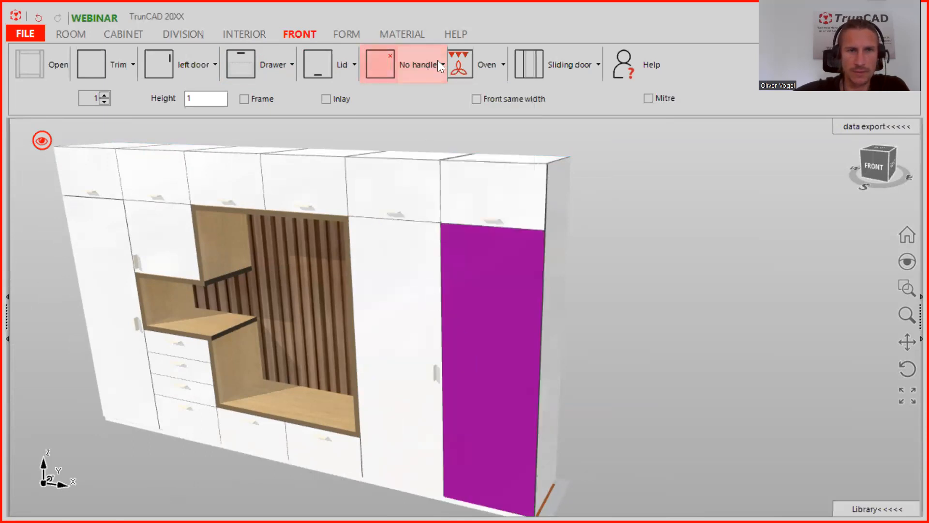
{"action": "left_click", "coordinate": [429, 60]}
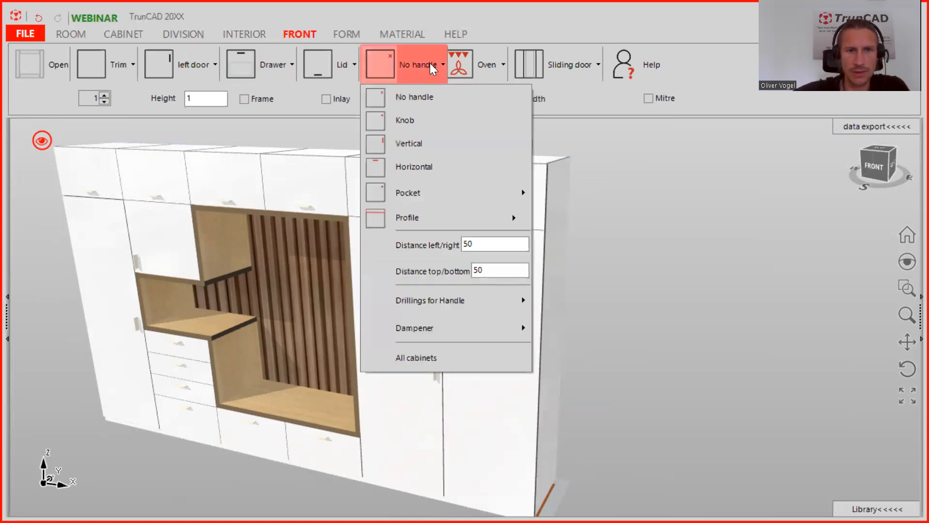
{"action": "left_click", "coordinate": [426, 360]}
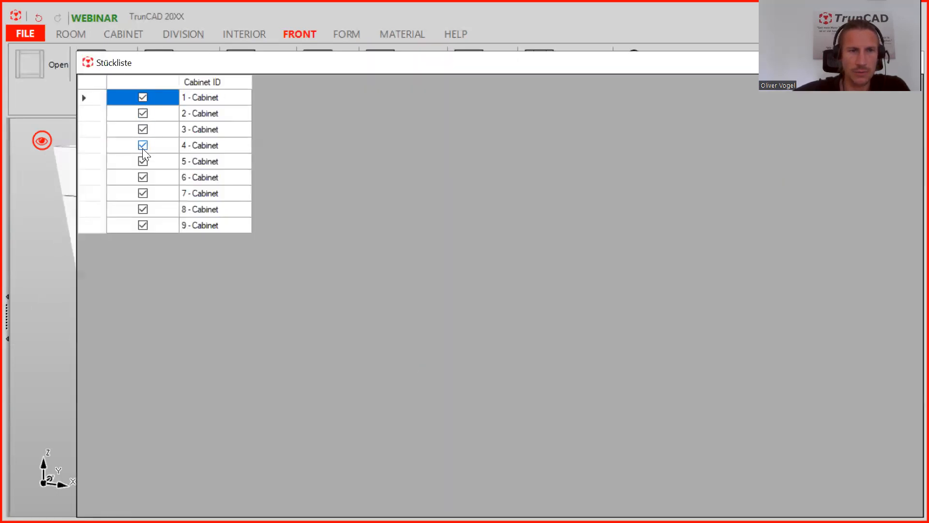
{"action": "double_click", "coordinate": [640, 67]}
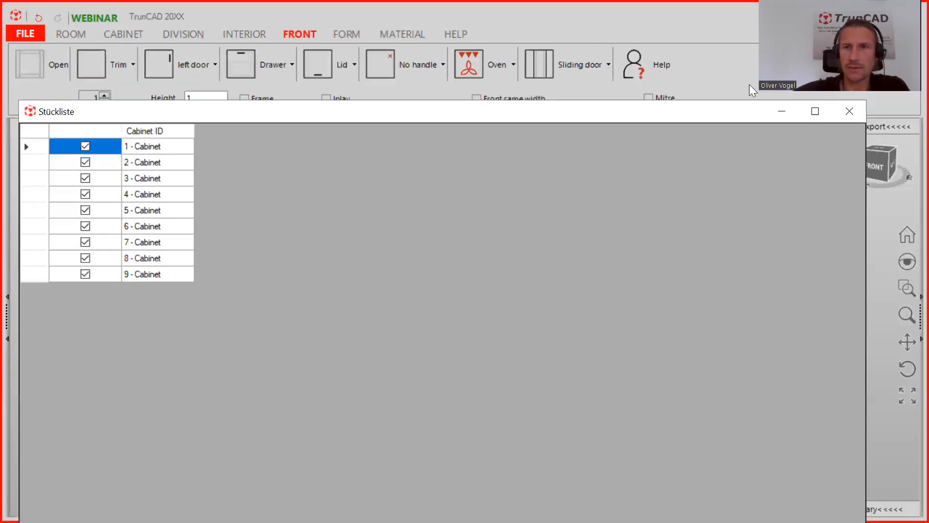
{"action": "left_click", "coordinate": [852, 112]}
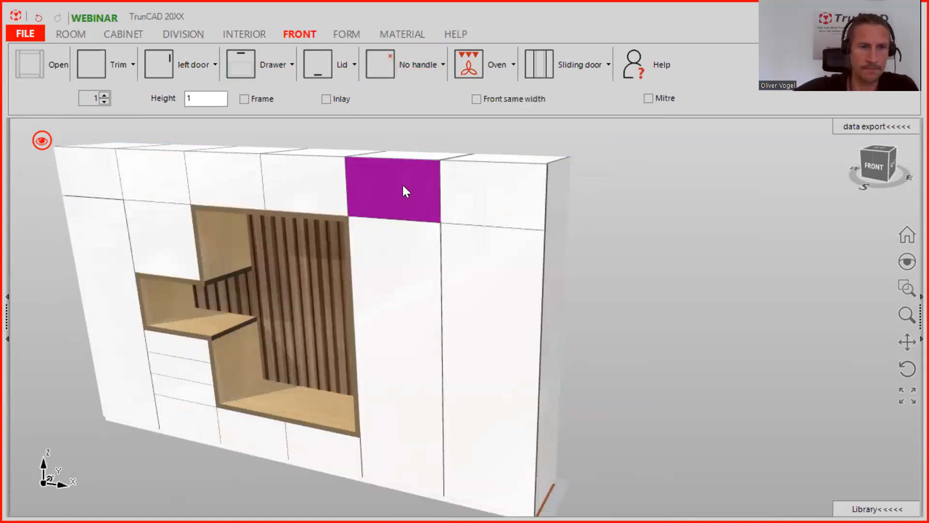
Display the wall unit with all doors, drawers and lids opened and inspect it from the front.
{"action": "scroll", "coordinate": [623, 240], "scroll_direction": "down", "scroll_amount": 2}
{"action": "mouse_move", "coordinate": [614, 290]}
{"action": "middle_mouse_down"}
{"action": "mouse_move", "coordinate": [590, 291]}
{"action": "mouse_move", "coordinate": [610, 278]}
{"action": "middle_mouse_up"}
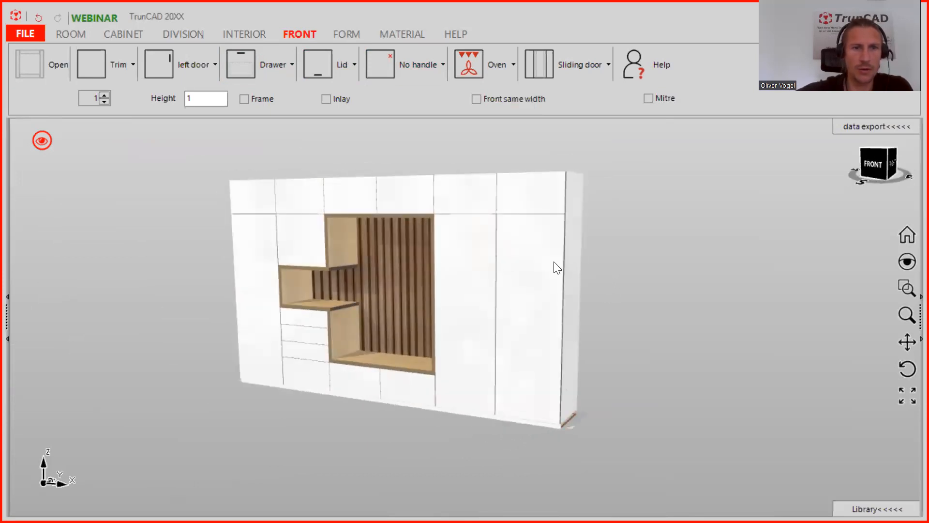
{"action": "left_click", "coordinate": [42, 141]}
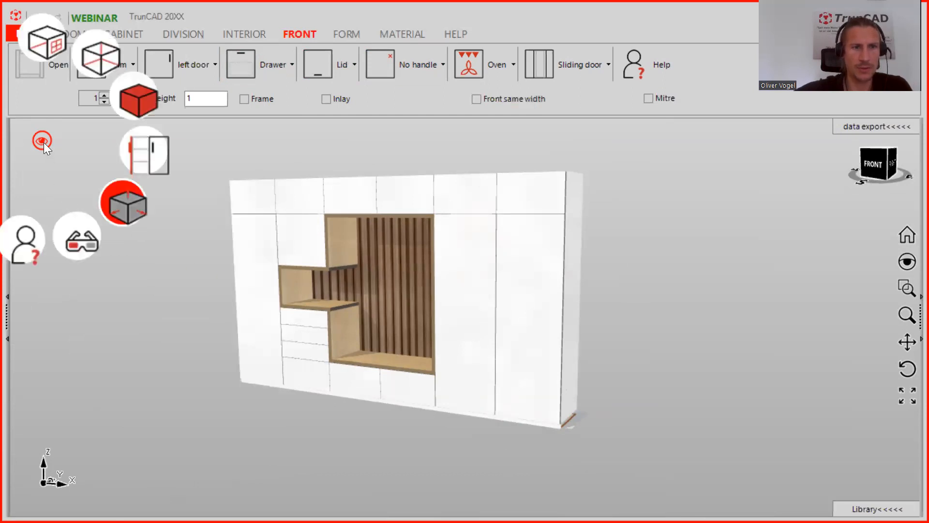
{"action": "left_click", "coordinate": [149, 145]}
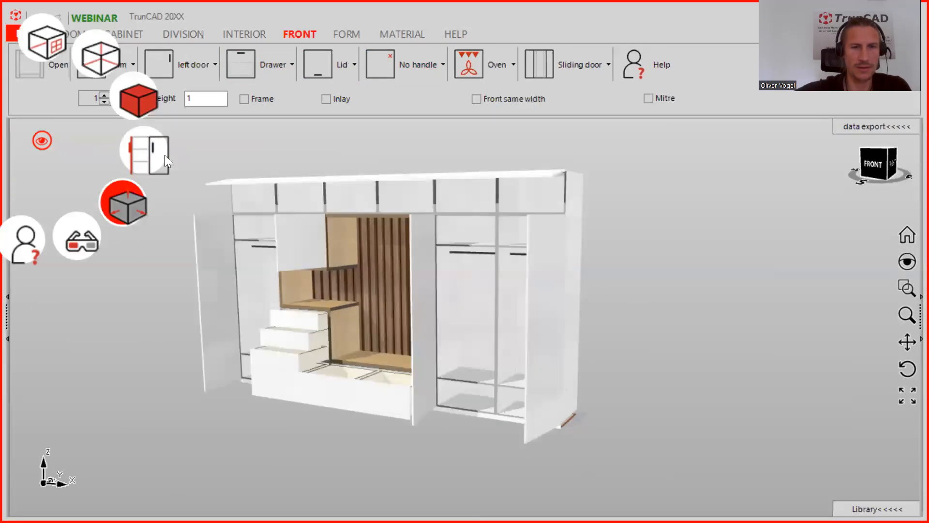
{"action": "middle_click_drag", "start_coordinate": [604, 298], "coordinate": [633, 315]}
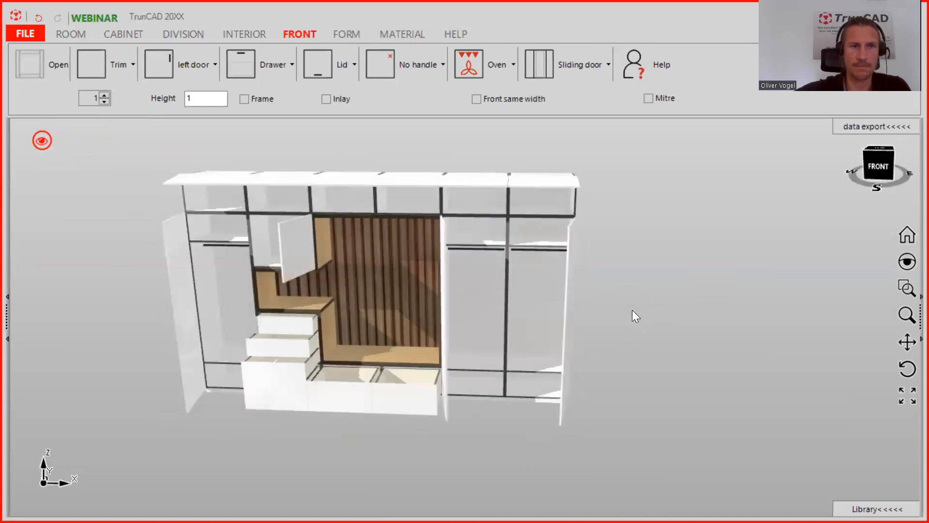
Hide all fronts to examine the cabinet interiors, and restore the display of the closed fronts.
{"action": "left_click", "coordinate": [40, 142]}
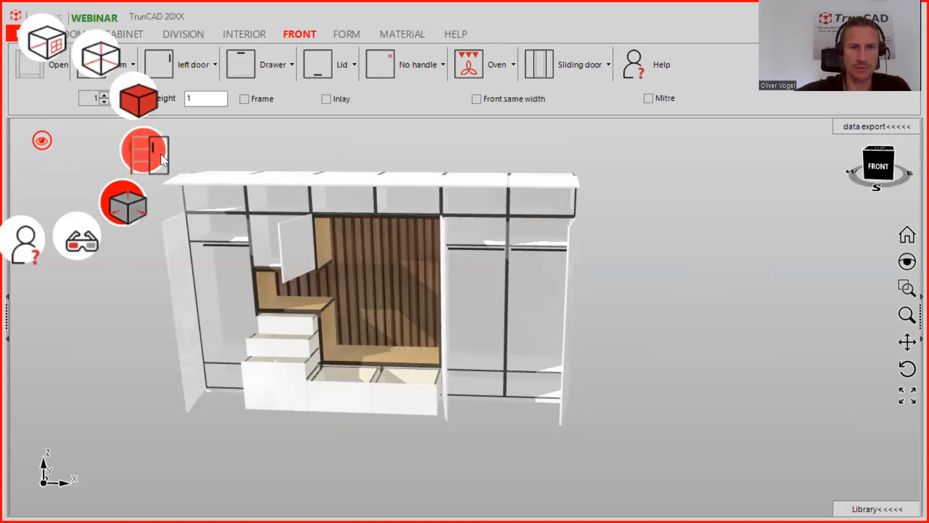
{"action": "left_click", "coordinate": [161, 154]}
{"action": "middle_click_drag", "start_coordinate": [418, 255], "coordinate": [464, 242]}
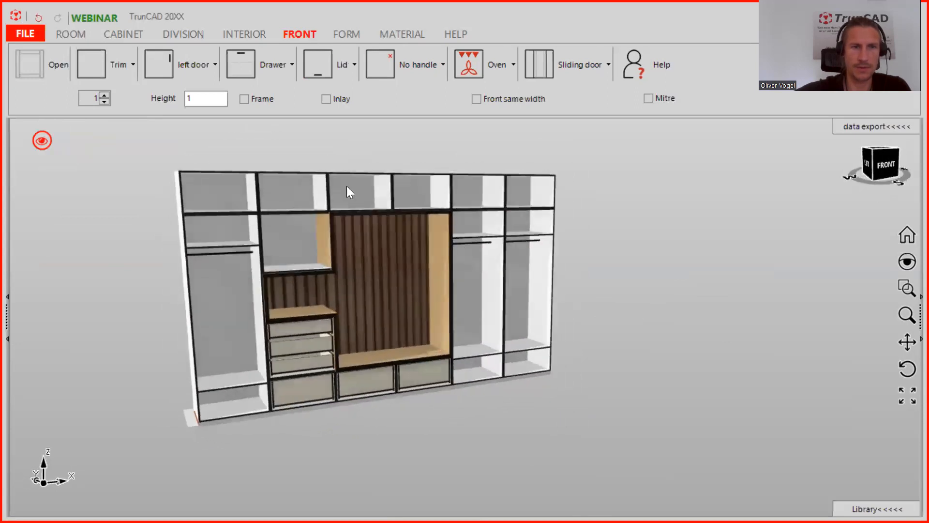
{"action": "left_click", "coordinate": [42, 141]}
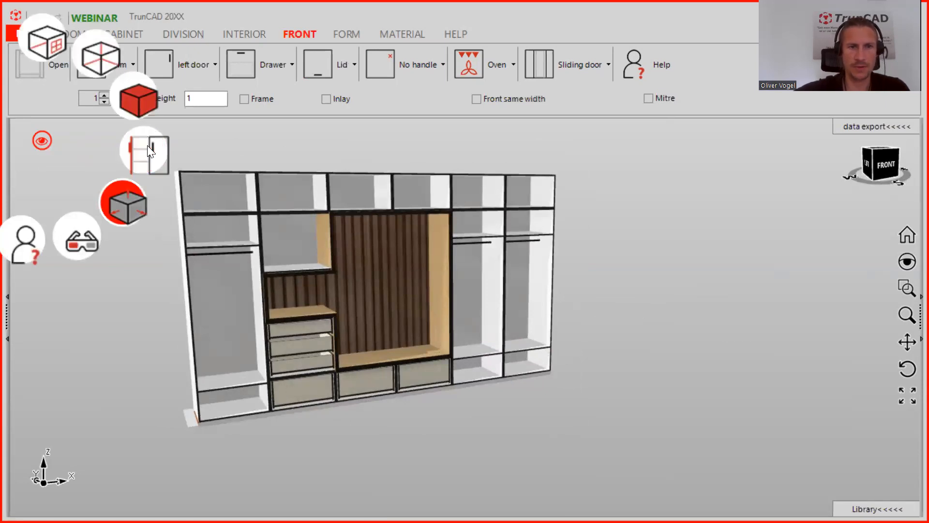
{"action": "left_click", "coordinate": [150, 151]}
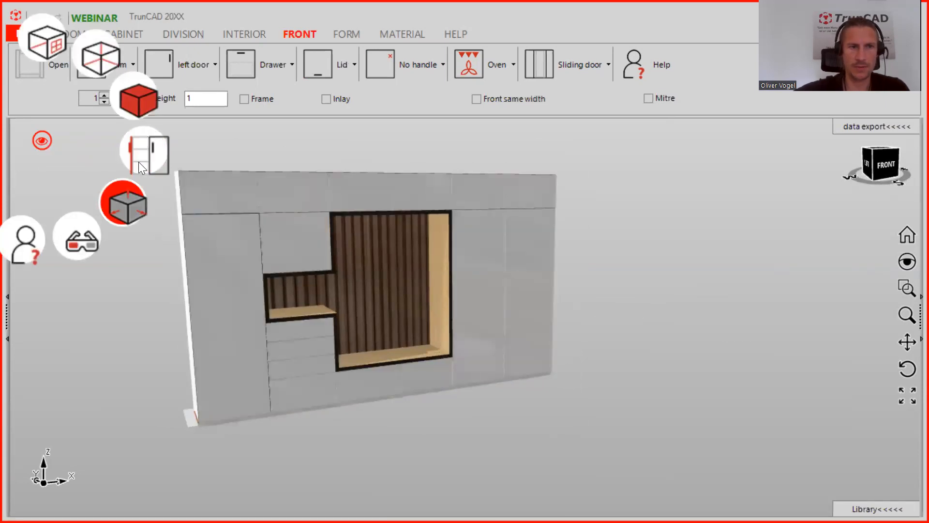
Compare the transparent wireframe, blue-edged and black-outlined shaded display styles on the wall unit.
{"action": "left_click", "coordinate": [137, 100]}
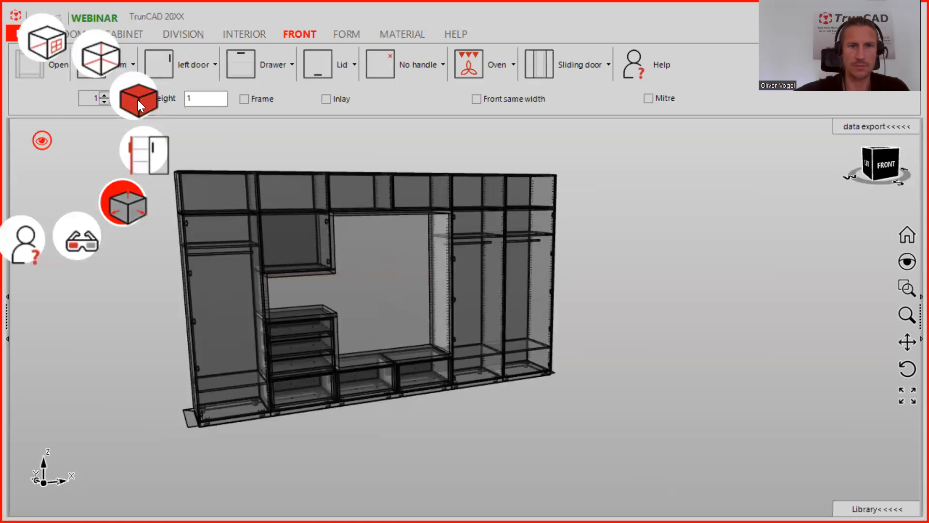
{"action": "left_click", "coordinate": [137, 99]}
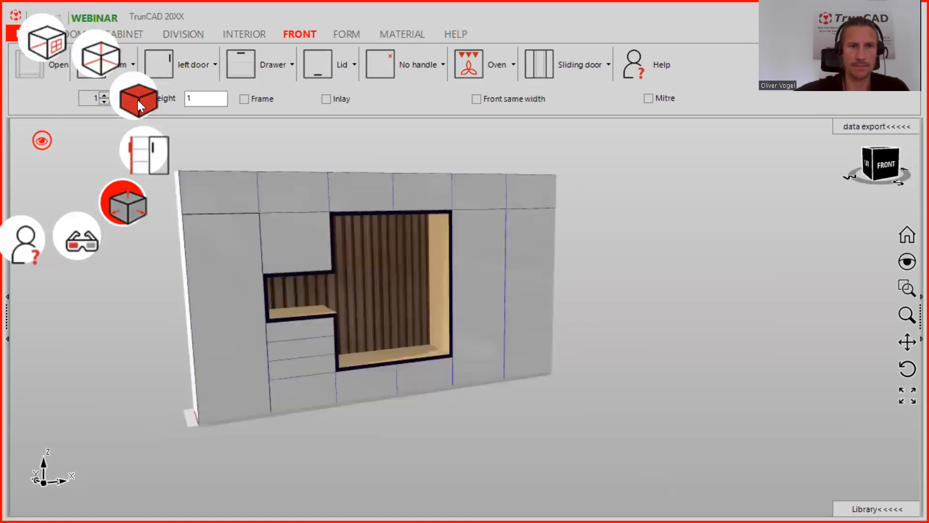
{"action": "left_click_drag", "start_coordinate": [370, 158], "coordinate": [287, 179]}
{"action": "left_click", "coordinate": [43, 139]}
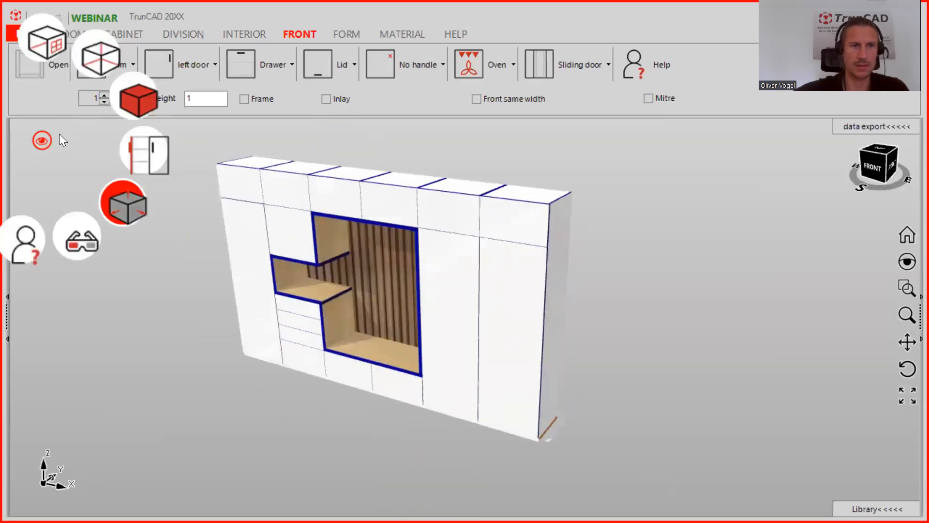
{"action": "left_click", "coordinate": [135, 102]}
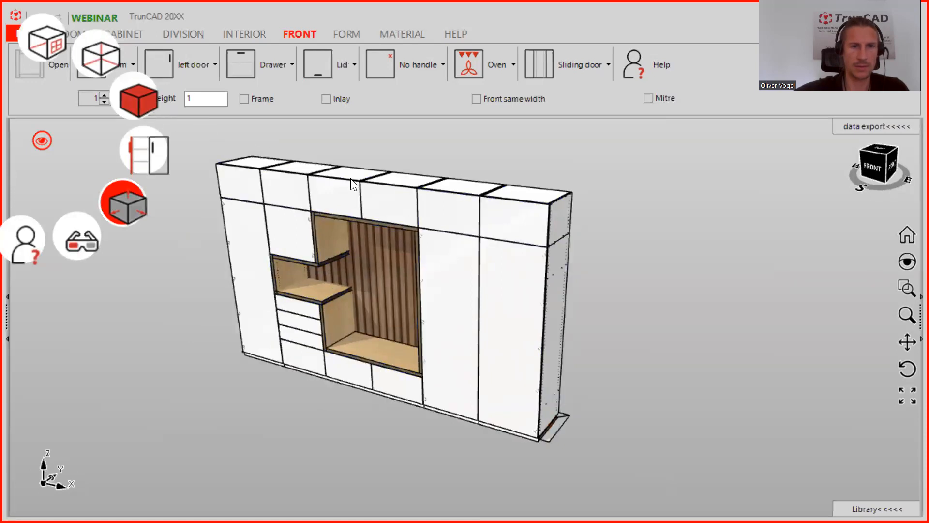
Switch the model display past the white line-drawing style to textured shading without edge lines.
{"action": "scroll", "coordinate": [559, 205], "scroll_direction": "down", "scroll_amount": 1}
{"action": "mouse_move", "coordinate": [636, 218]}
{"action": "middle_mouse_down"}
{"action": "mouse_move", "coordinate": [622, 197]}
{"action": "mouse_move", "coordinate": [707, 193]}
{"action": "mouse_move", "coordinate": [655, 203]}
{"action": "mouse_move", "coordinate": [724, 197]}
{"action": "mouse_move", "coordinate": [735, 211]}
{"action": "mouse_move", "coordinate": [705, 147]}
{"action": "mouse_move", "coordinate": [643, 166]}
{"action": "mouse_move", "coordinate": [656, 191]}
{"action": "mouse_move", "coordinate": [642, 205]}
{"action": "middle_mouse_up"}
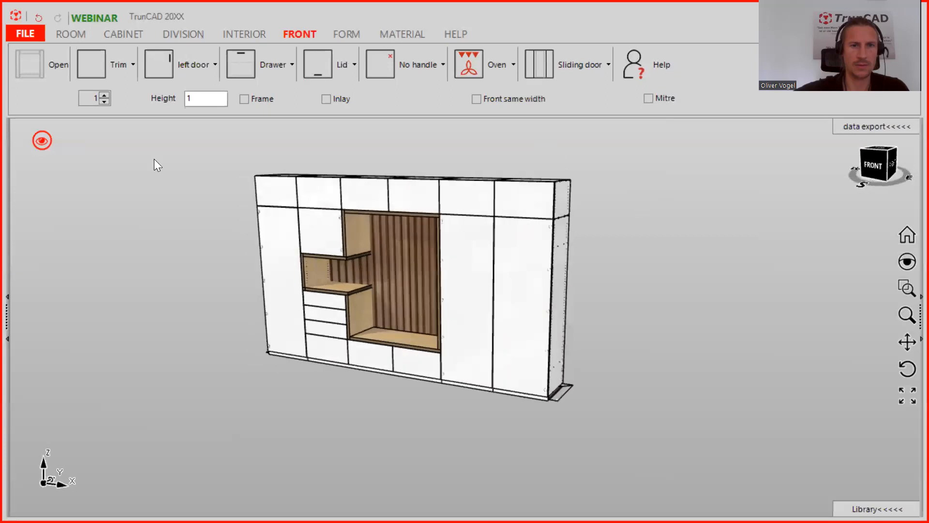
{"action": "left_click", "coordinate": [41, 141]}
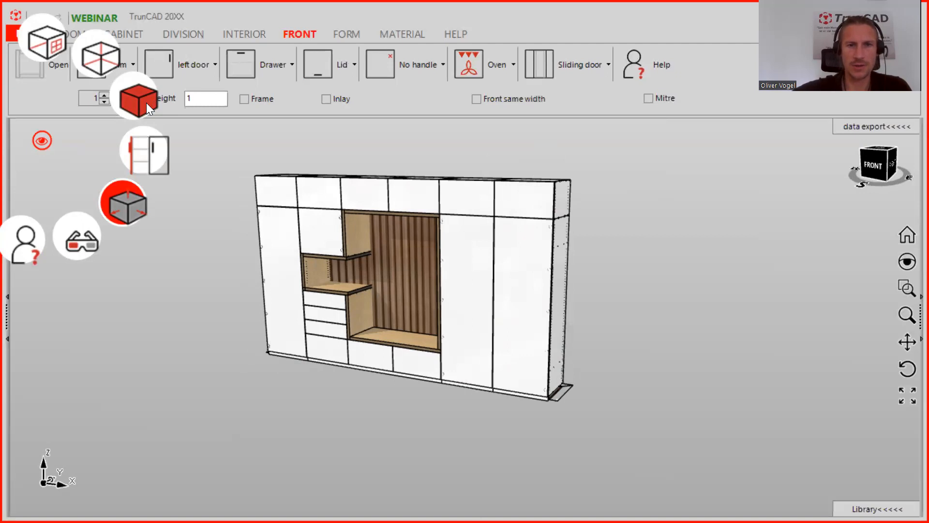
{"action": "left_click", "coordinate": [145, 103]}
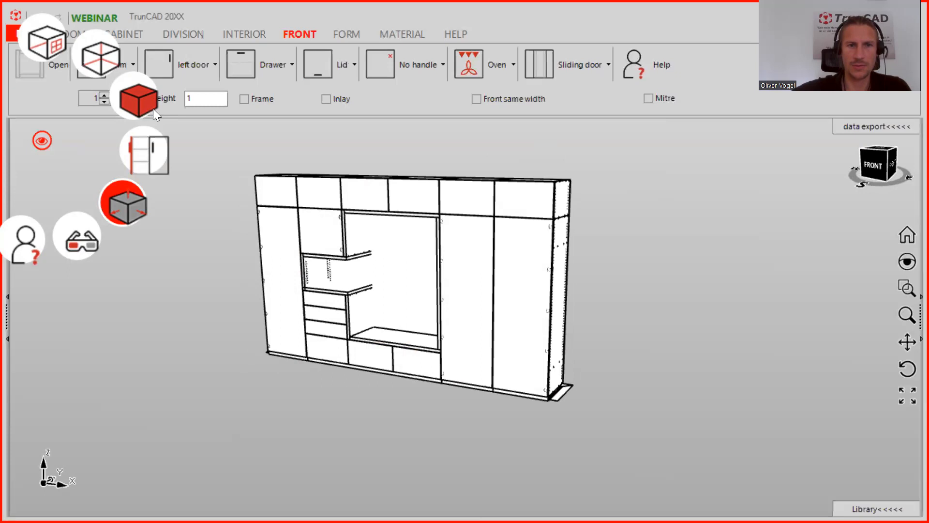
{"action": "left_click", "coordinate": [155, 109]}
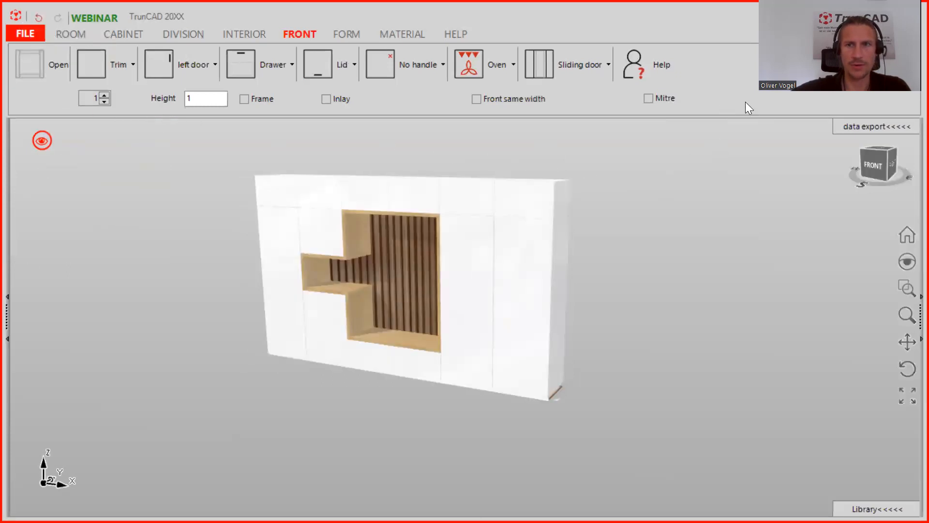
Open the data export, review its parts list, and choose the cuttinglist layout.
{"action": "left_click", "coordinate": [862, 129]}
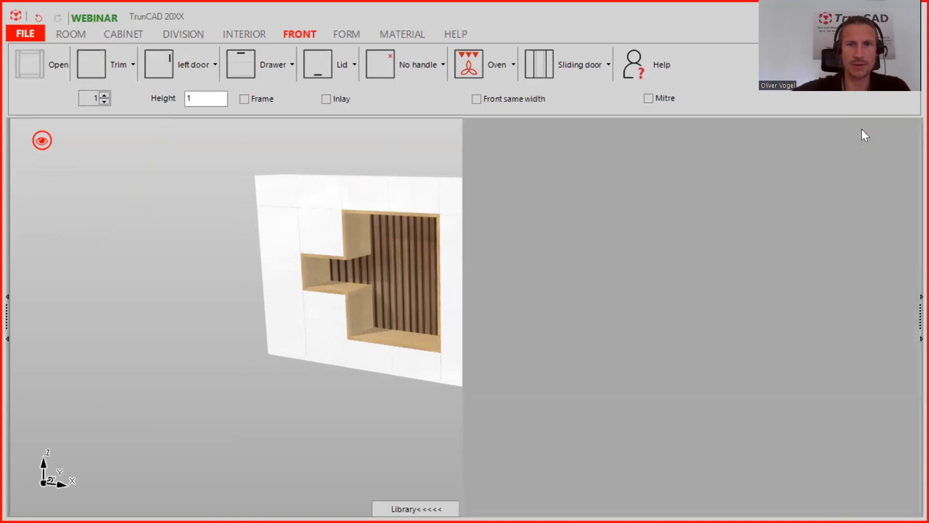
{"action": "scroll", "coordinate": [743, 336], "scroll_direction": "up", "scroll_amount": 2}
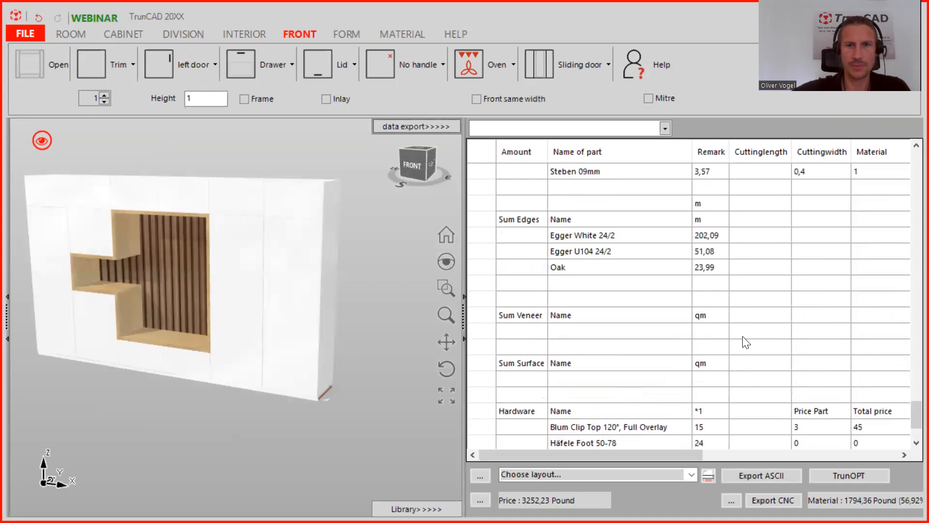
{"action": "scroll", "coordinate": [746, 342], "scroll_direction": "up", "scroll_amount": 10}
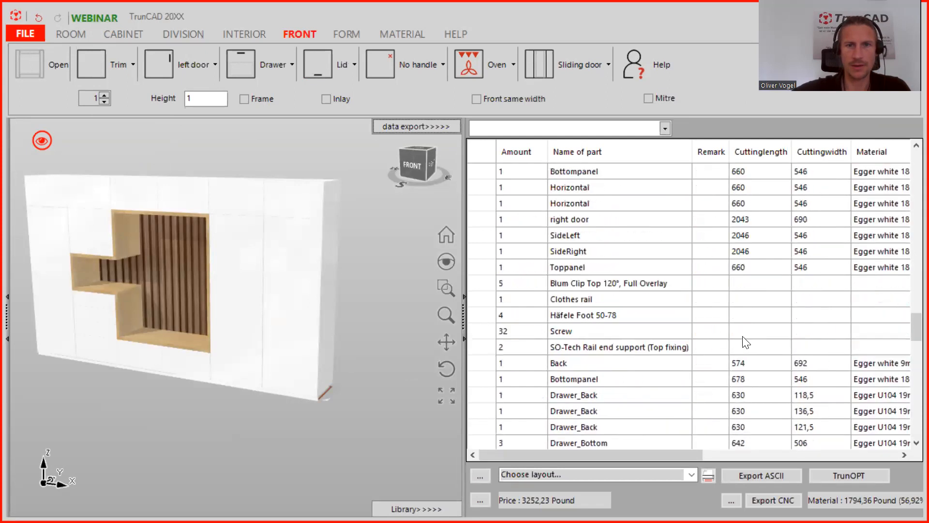
{"action": "scroll", "coordinate": [742, 335], "scroll_direction": "up", "scroll_amount": 10}
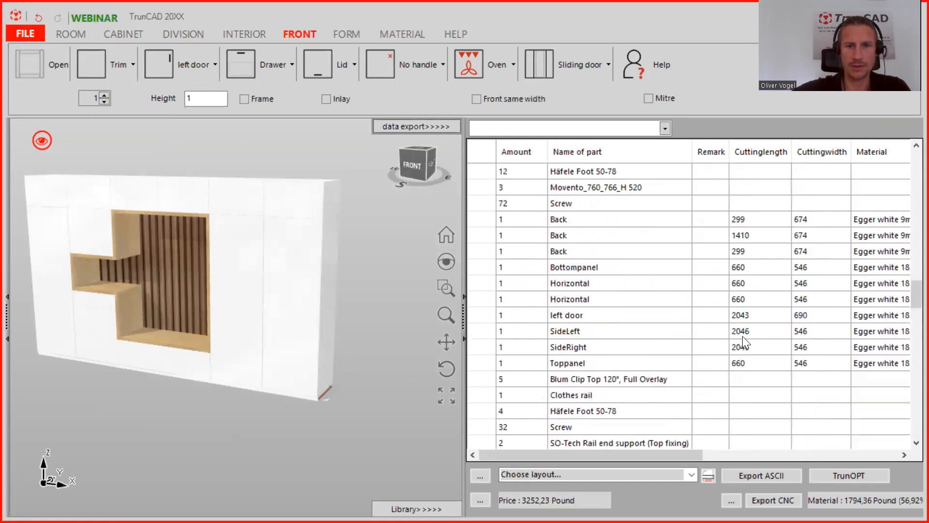
{"action": "left_click", "coordinate": [691, 476]}
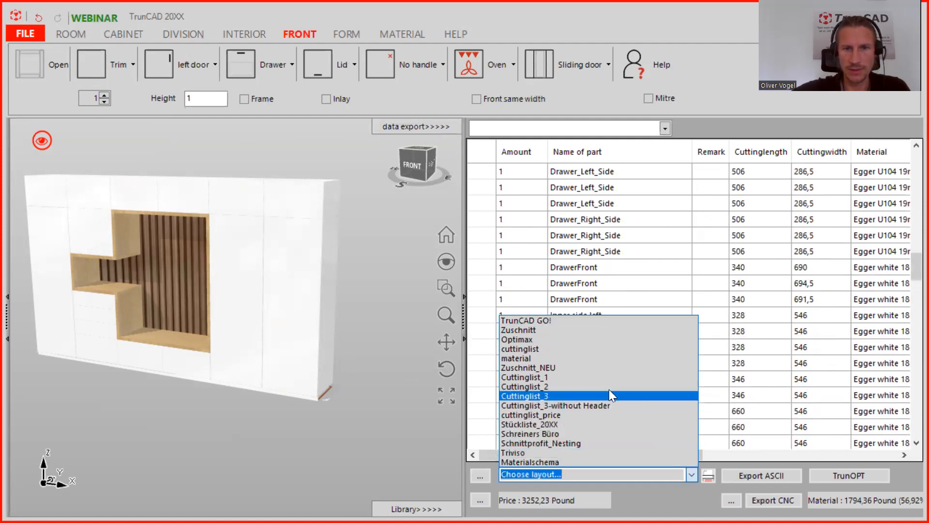
{"action": "left_click", "coordinate": [602, 350]}
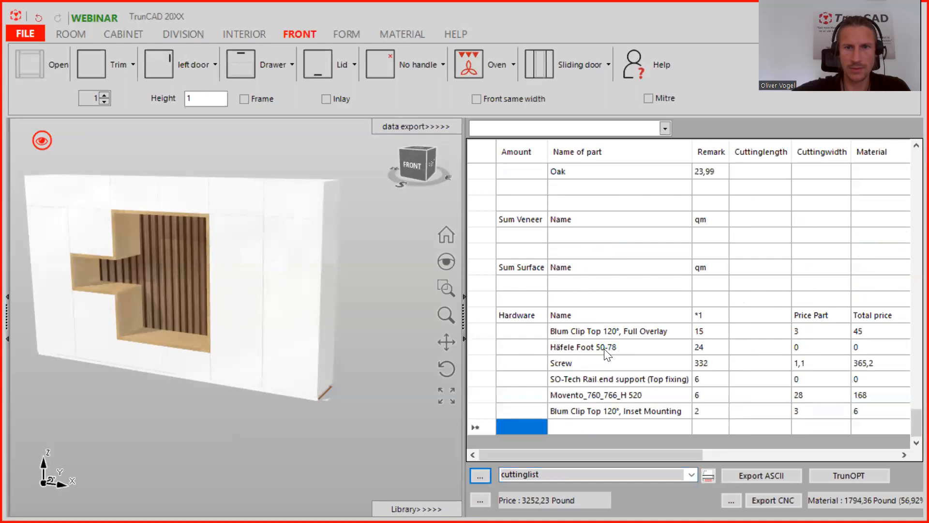
Review the cutting list from the hardware back to its first parts, and view the ASCII export's CSV save options without saving.
{"action": "scroll", "coordinate": [645, 352], "scroll_direction": "up", "scroll_amount": 11}
{"action": "scroll", "coordinate": [648, 358], "scroll_direction": "up", "scroll_amount": 10}
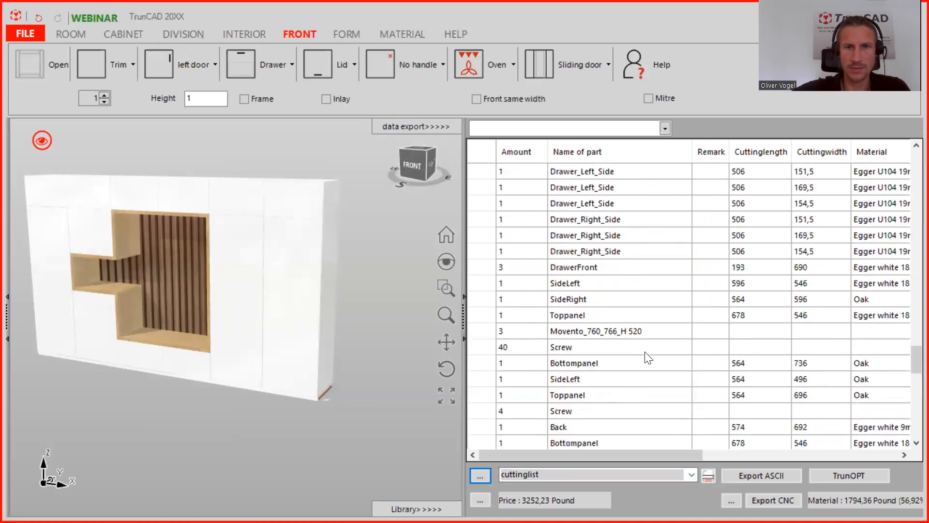
{"action": "scroll", "coordinate": [645, 352], "scroll_direction": "up", "scroll_amount": 10}
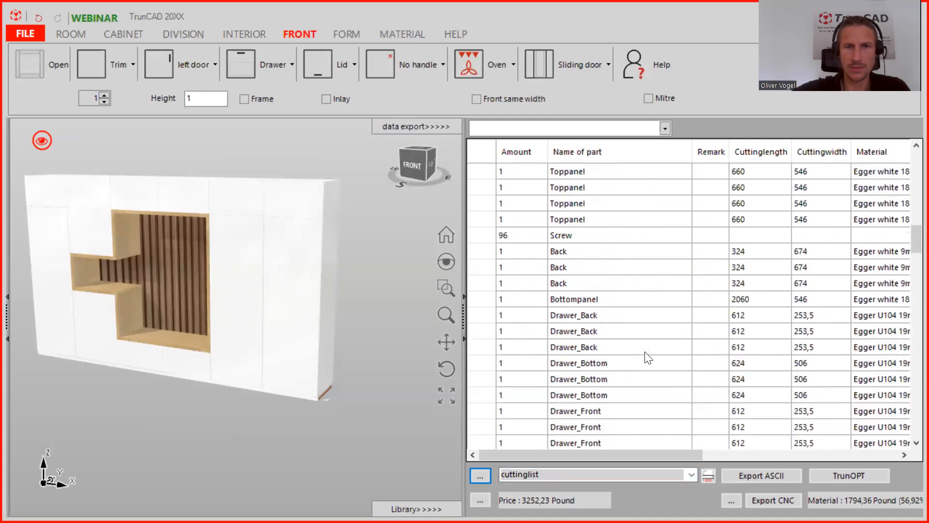
{"action": "scroll", "coordinate": [645, 351], "scroll_direction": "up", "scroll_amount": 1}
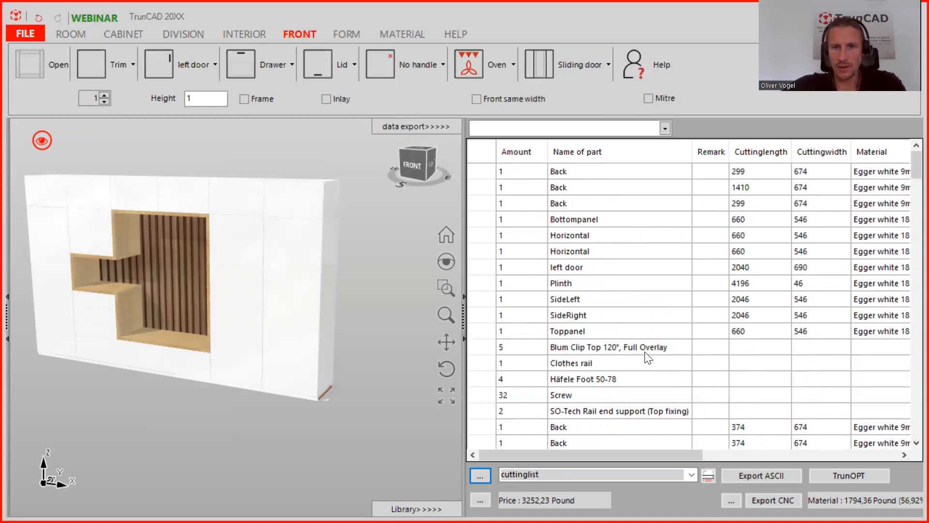
{"action": "left_click", "coordinate": [756, 478]}
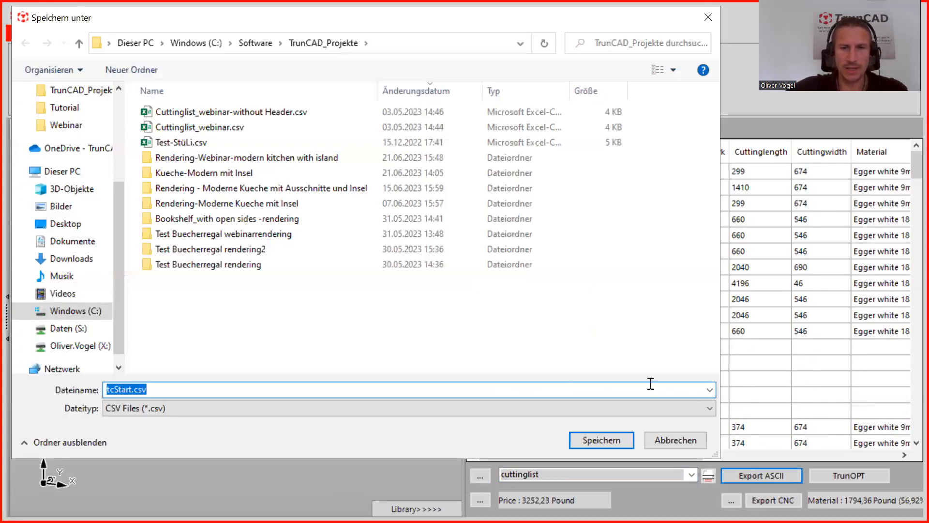
{"action": "left_click", "coordinate": [671, 439]}
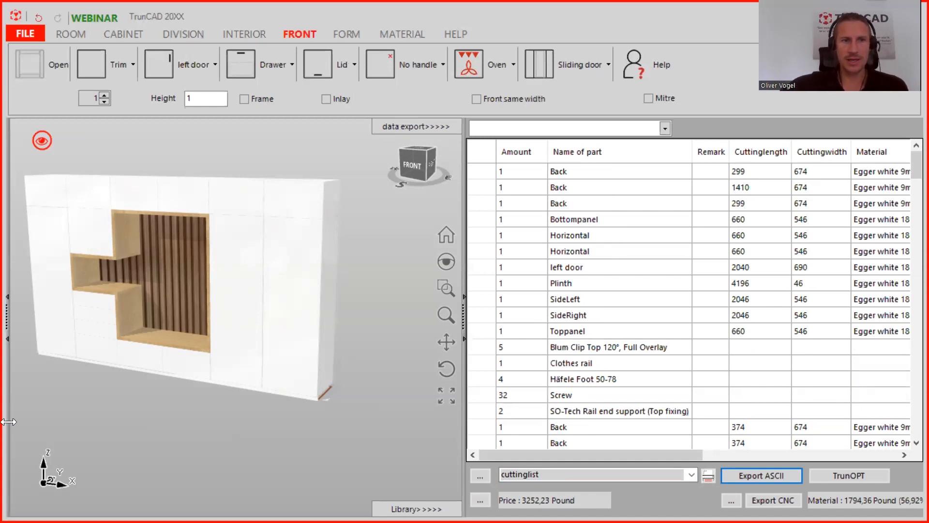
{"action": "middle_click_drag", "start_coordinate": [365, 316], "coordinate": [444, 310]}
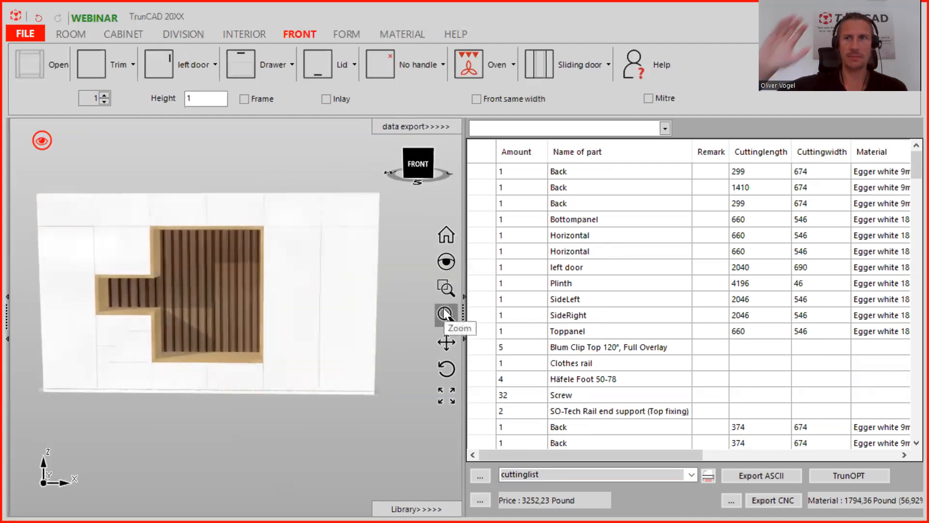